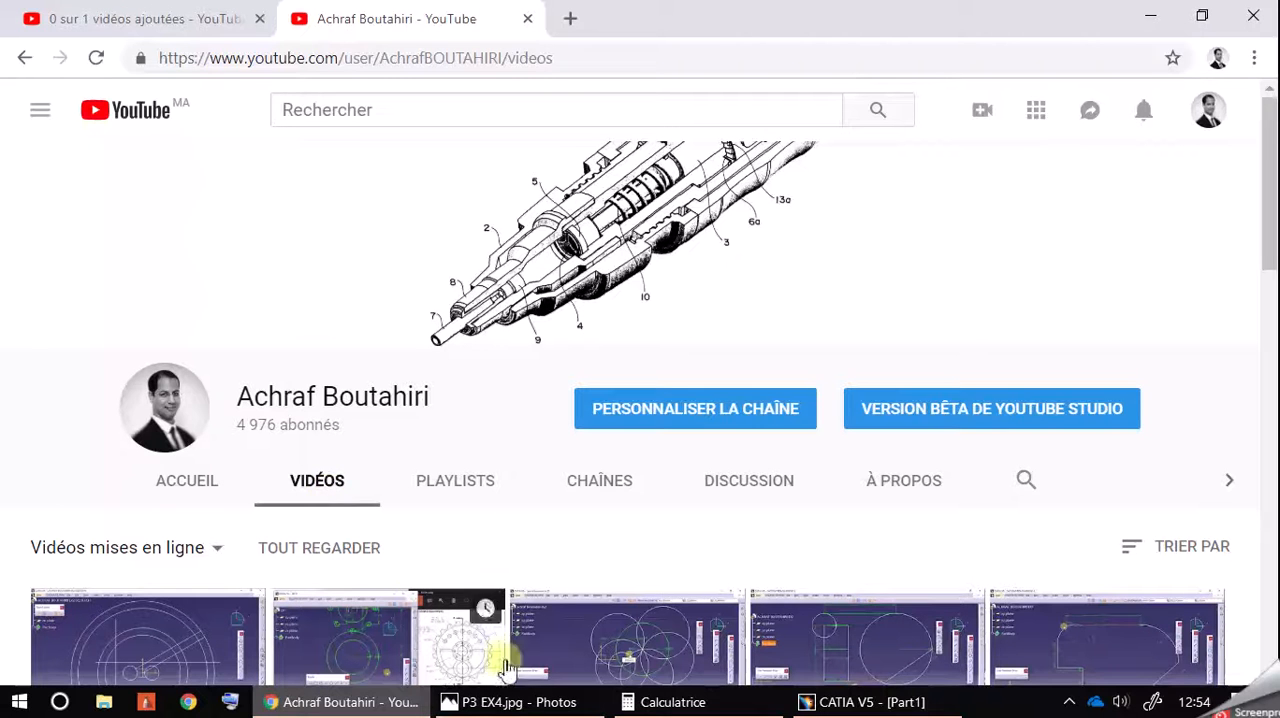
Step: View the P3 EX4.jpg reference drawing, then switch to CATIA V5 with the empty Part1 sketch filling the screen
click(571, 701)
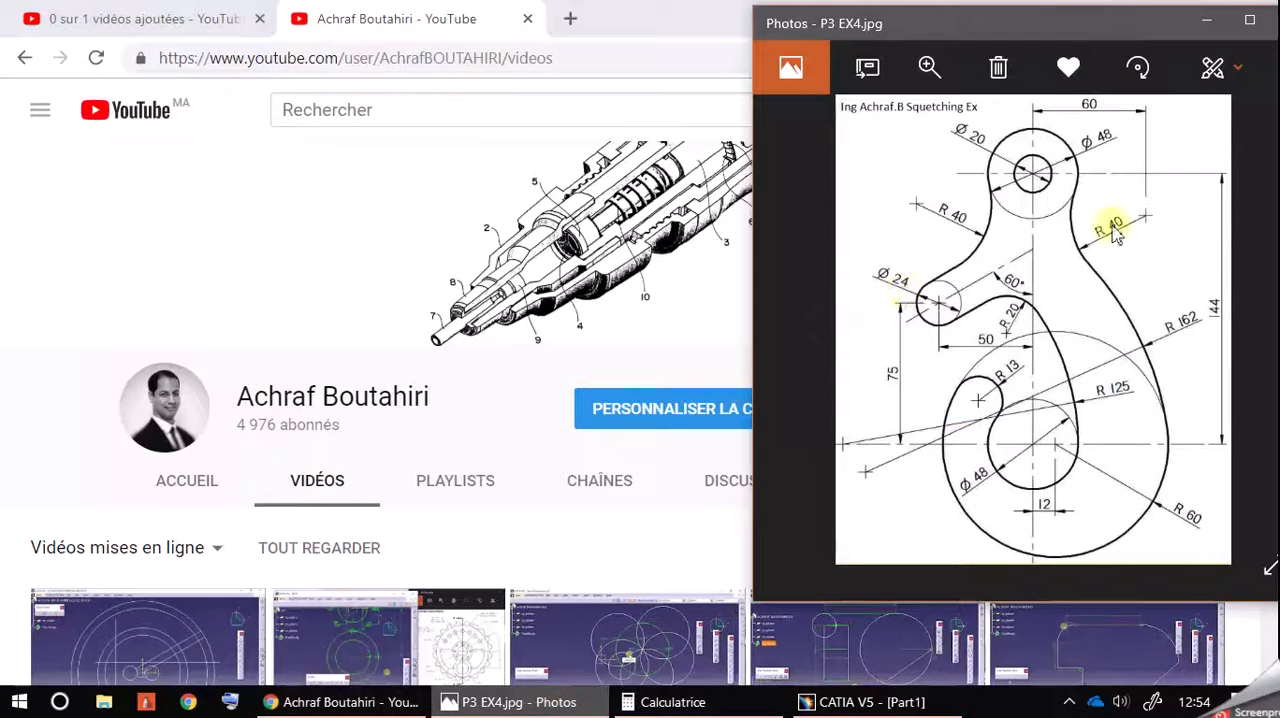
click(900, 702)
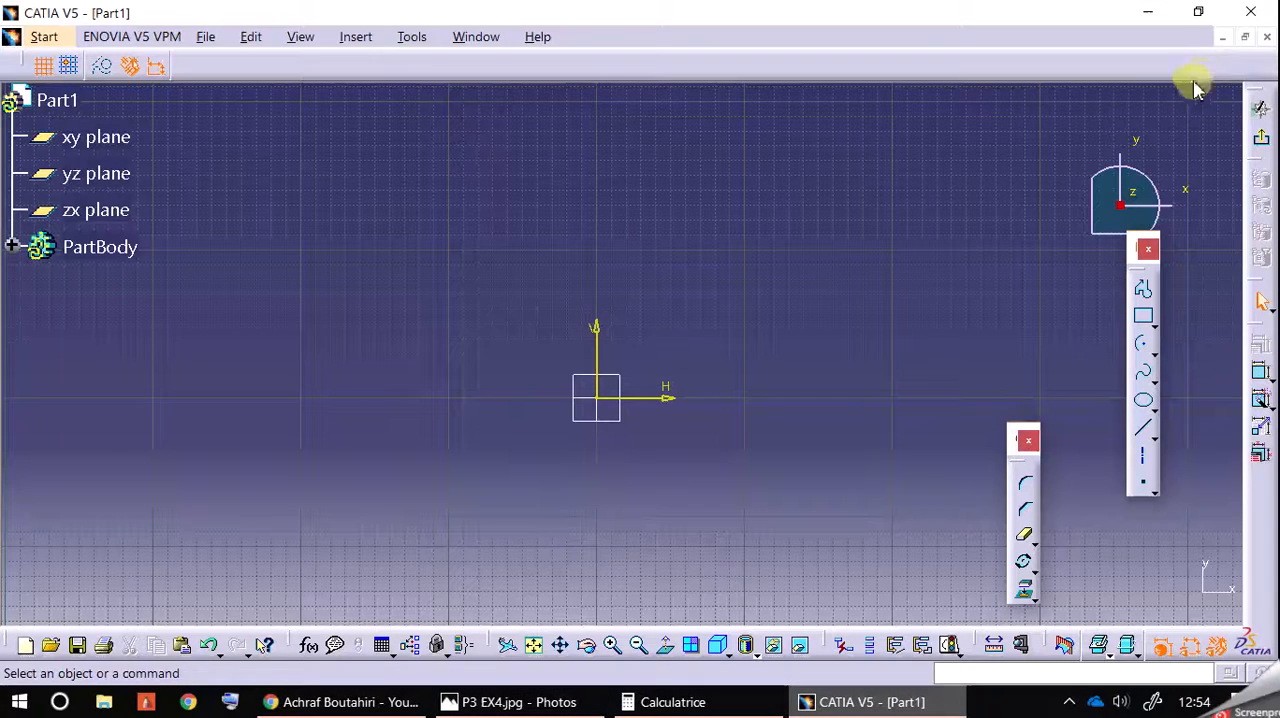
click(906, 700)
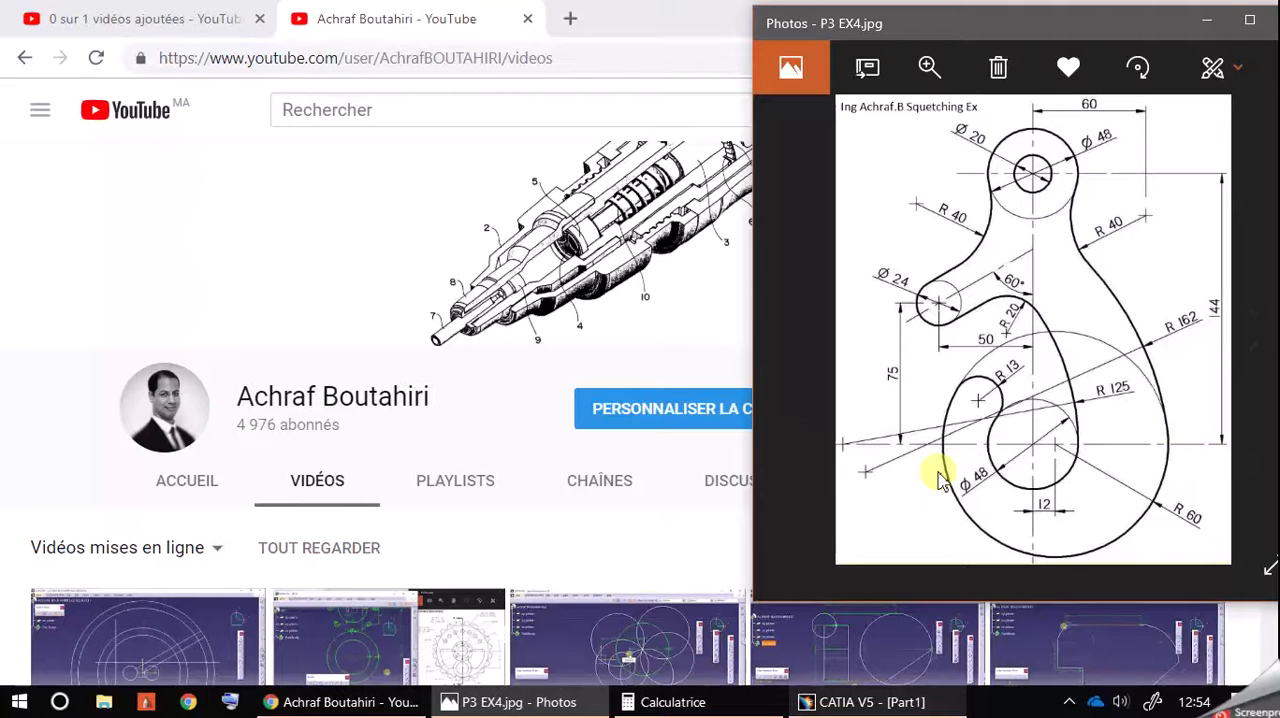
click(866, 704)
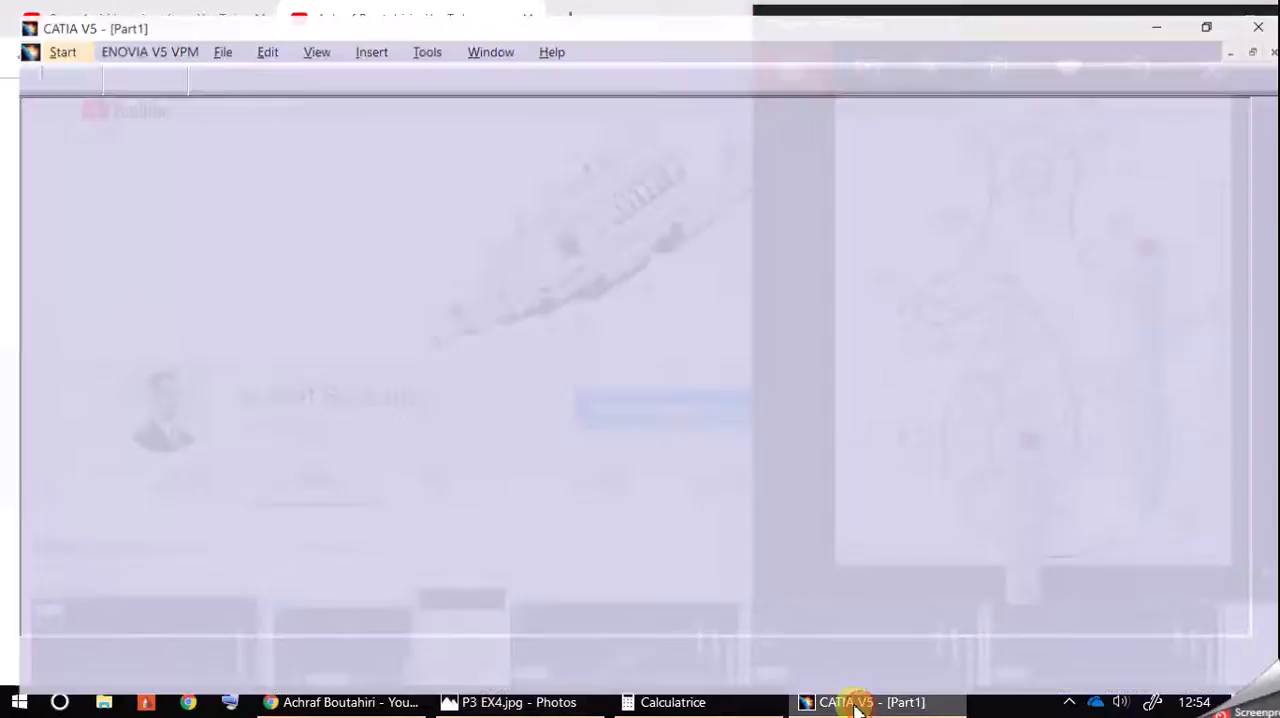
click(1202, 12)
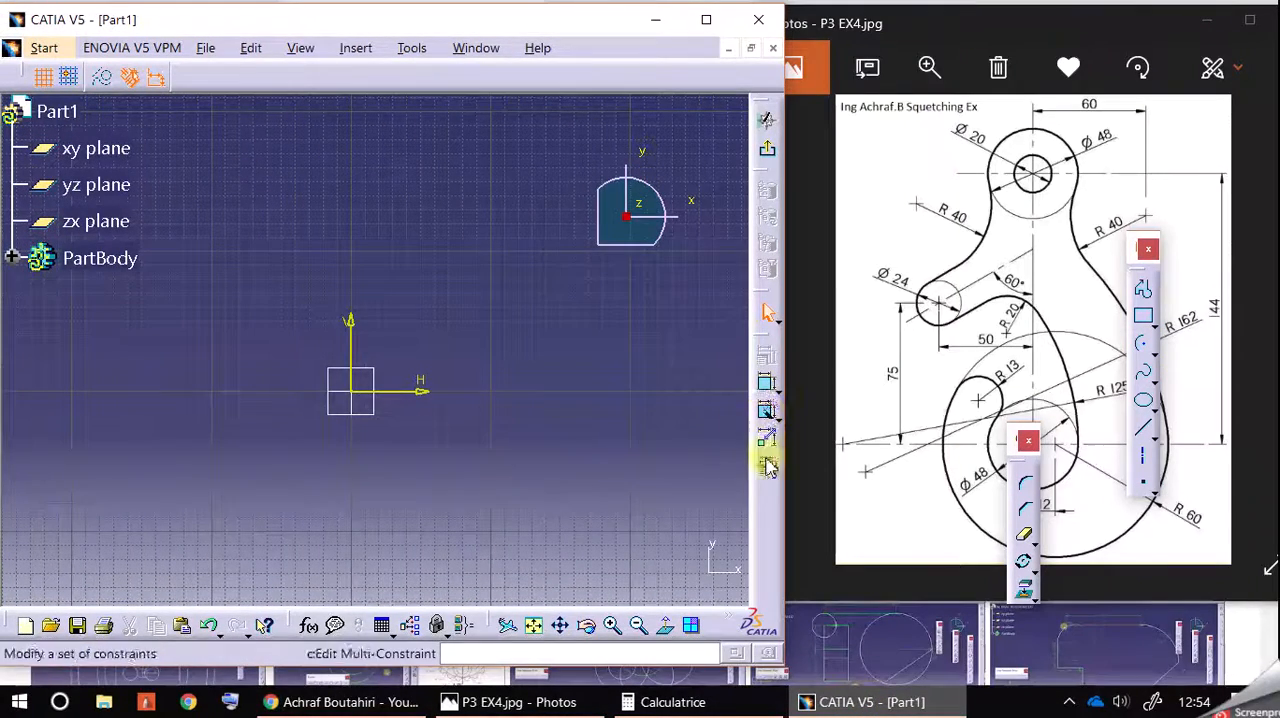
click(707, 20)
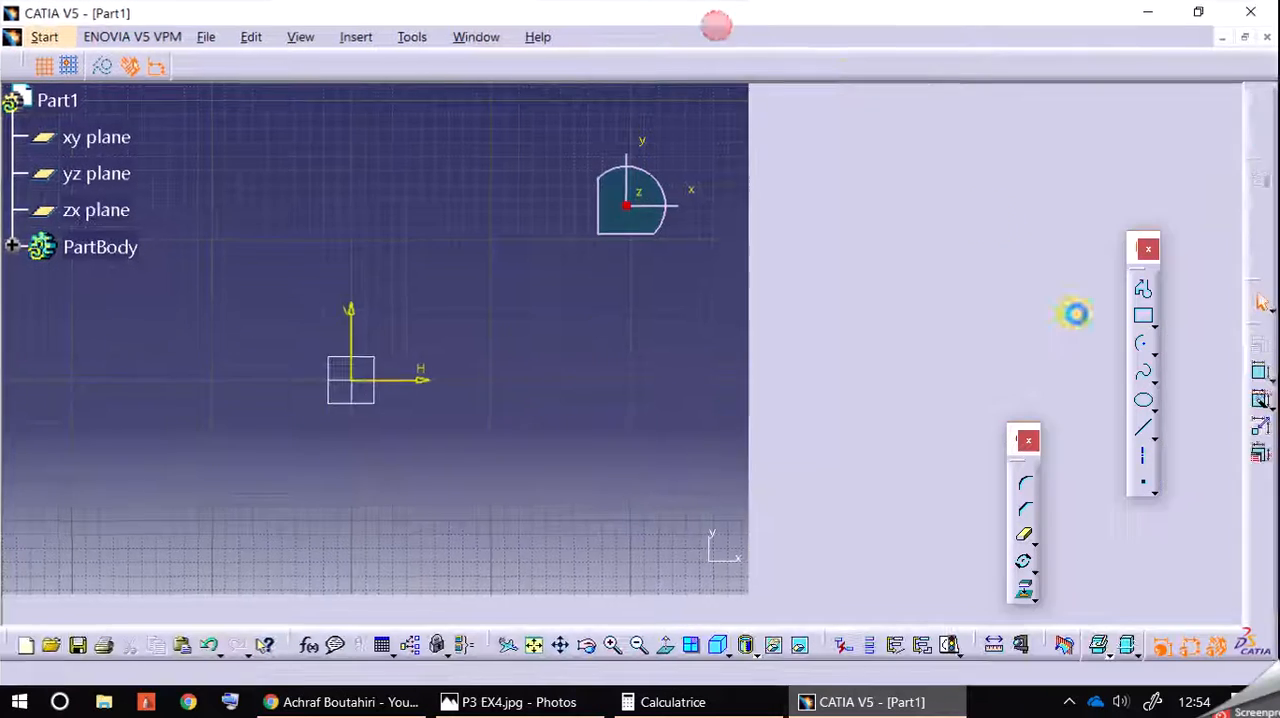
Step: Draw a vertical construction axis through the origin along the sketch's V direction, extending above and below it
click(1145, 459)
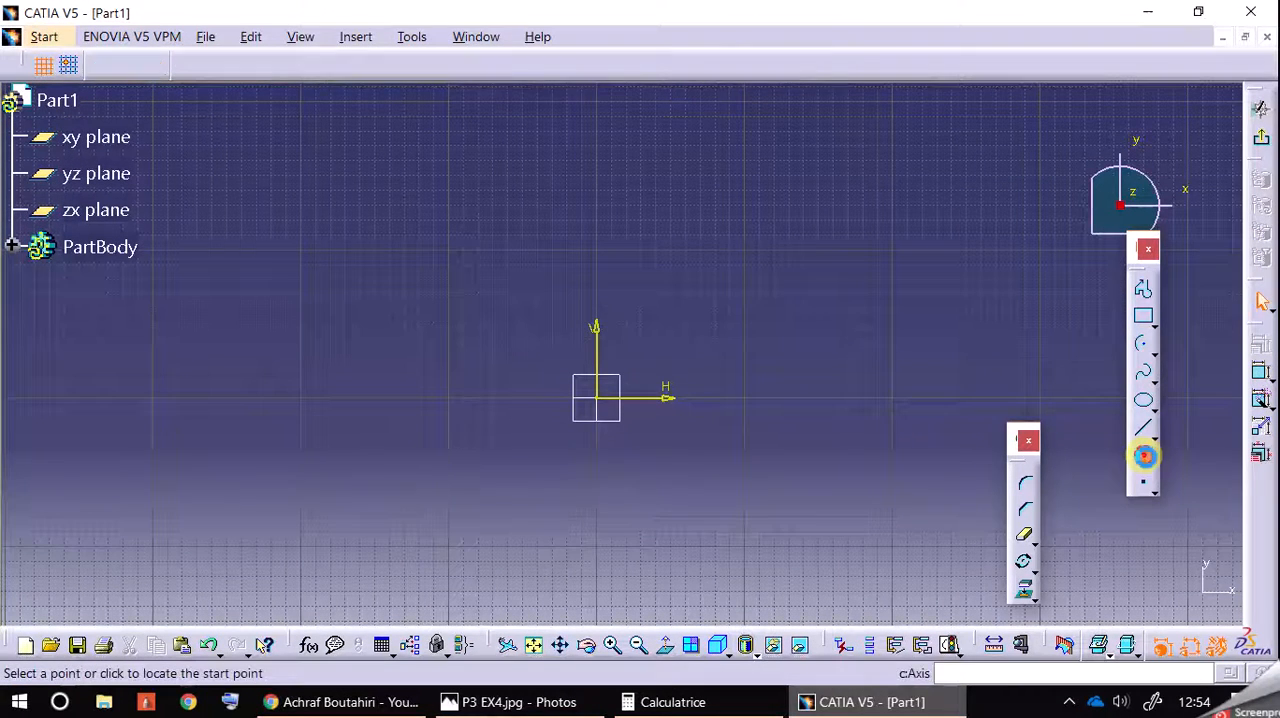
click(597, 126)
click(600, 610)
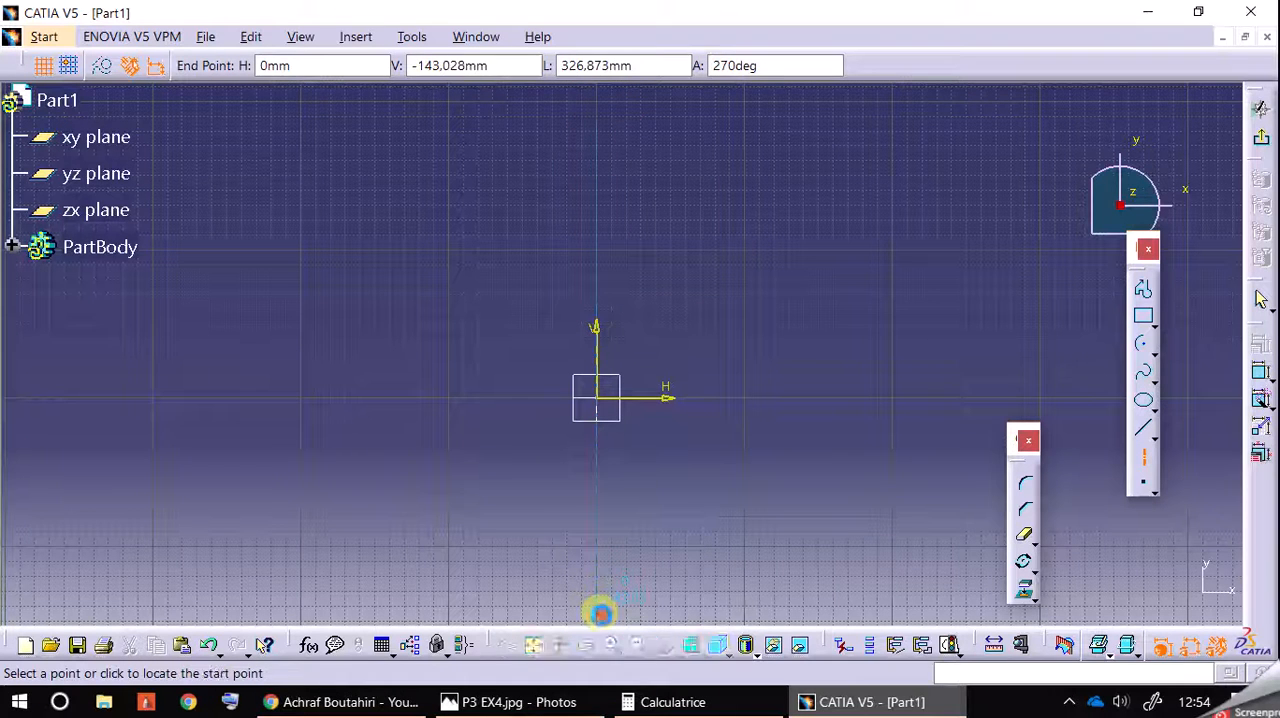
Step: Draw two horizontal construction axes across the vertical one, about 145 mm above and about 119 mm below the origin
click(486, 182)
click(783, 186)
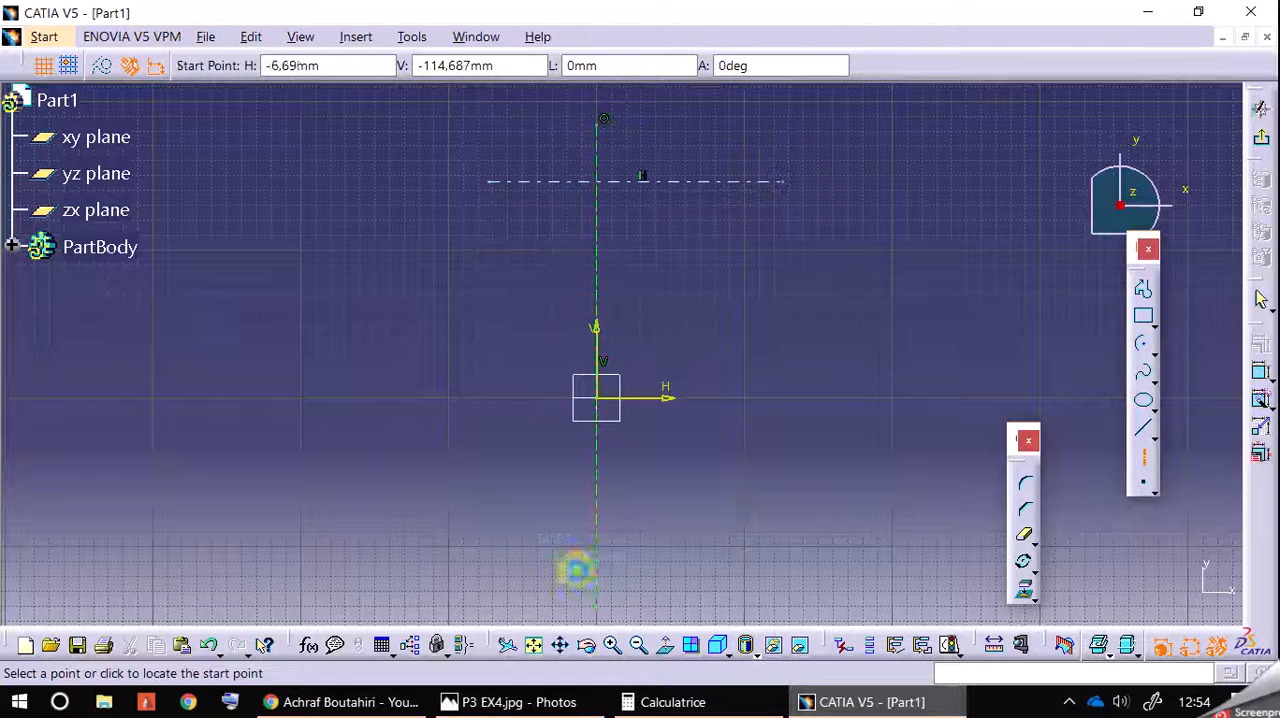
click(455, 576)
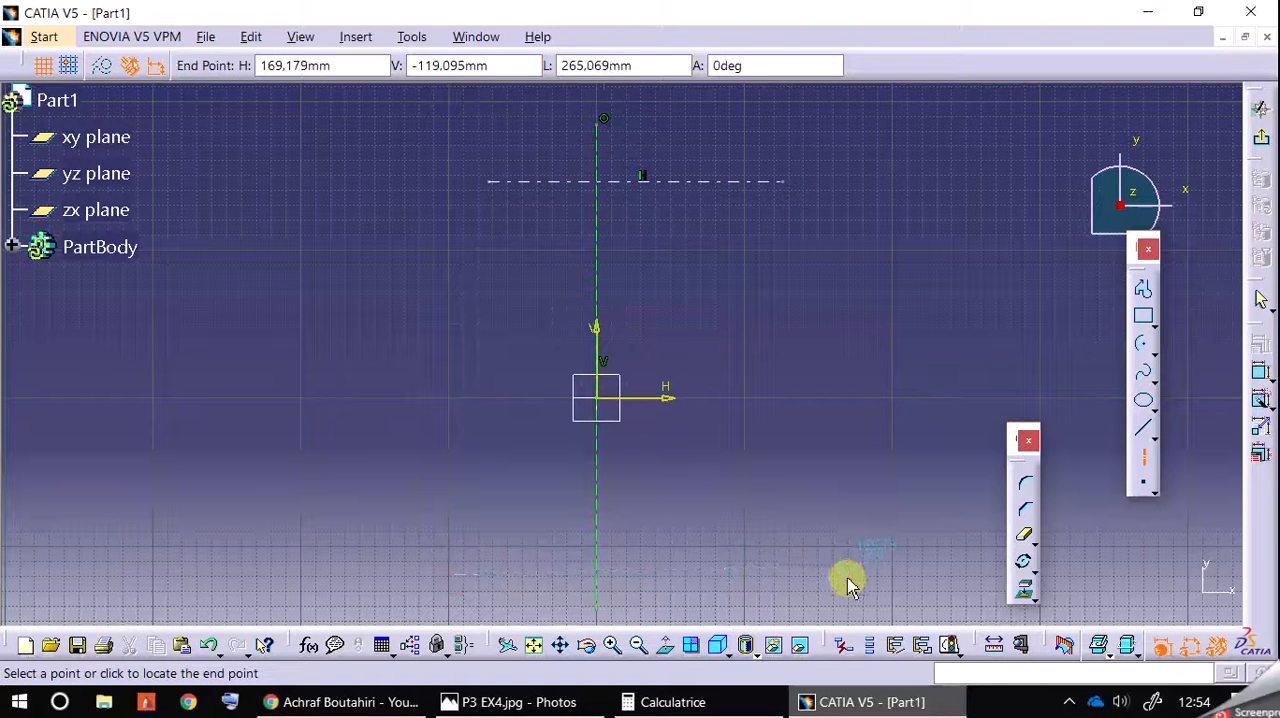
click(848, 576)
key(Escape)
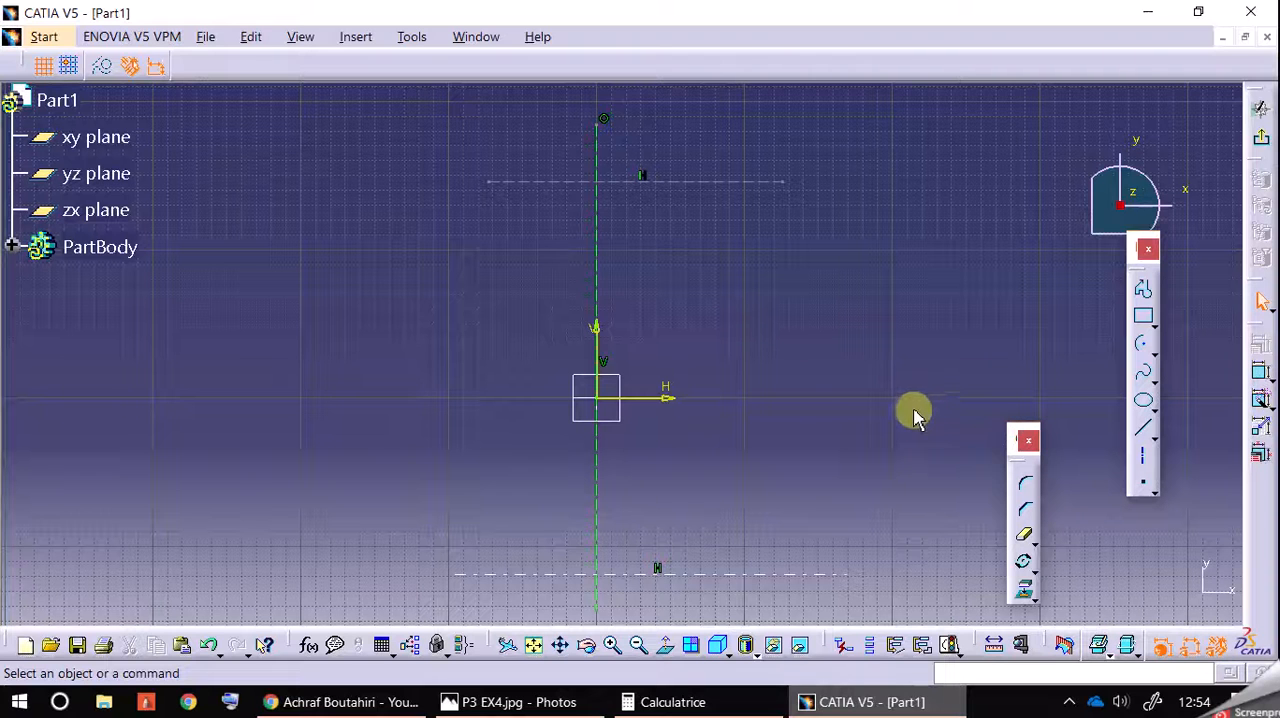
Step: Constrain the lower horizontal axis to be coincident with the sketch's H direction
click(692, 574)
ctrl+click(664, 400)
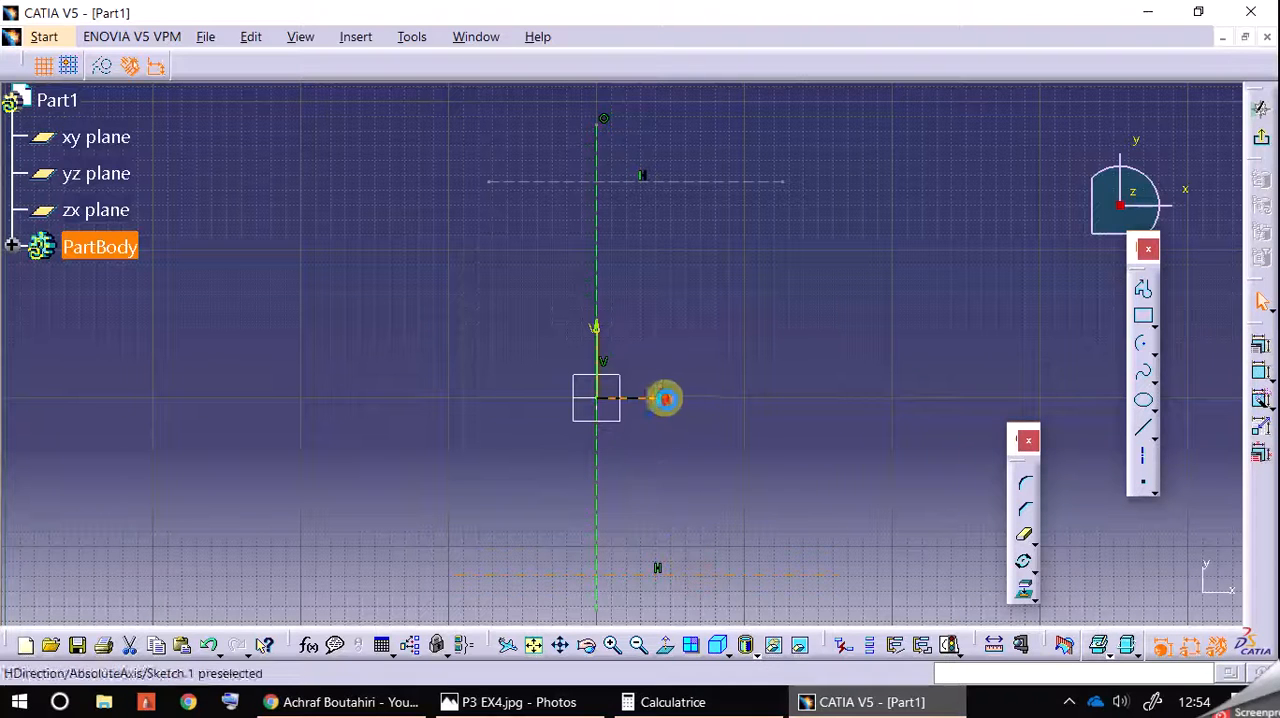
click(1261, 341)
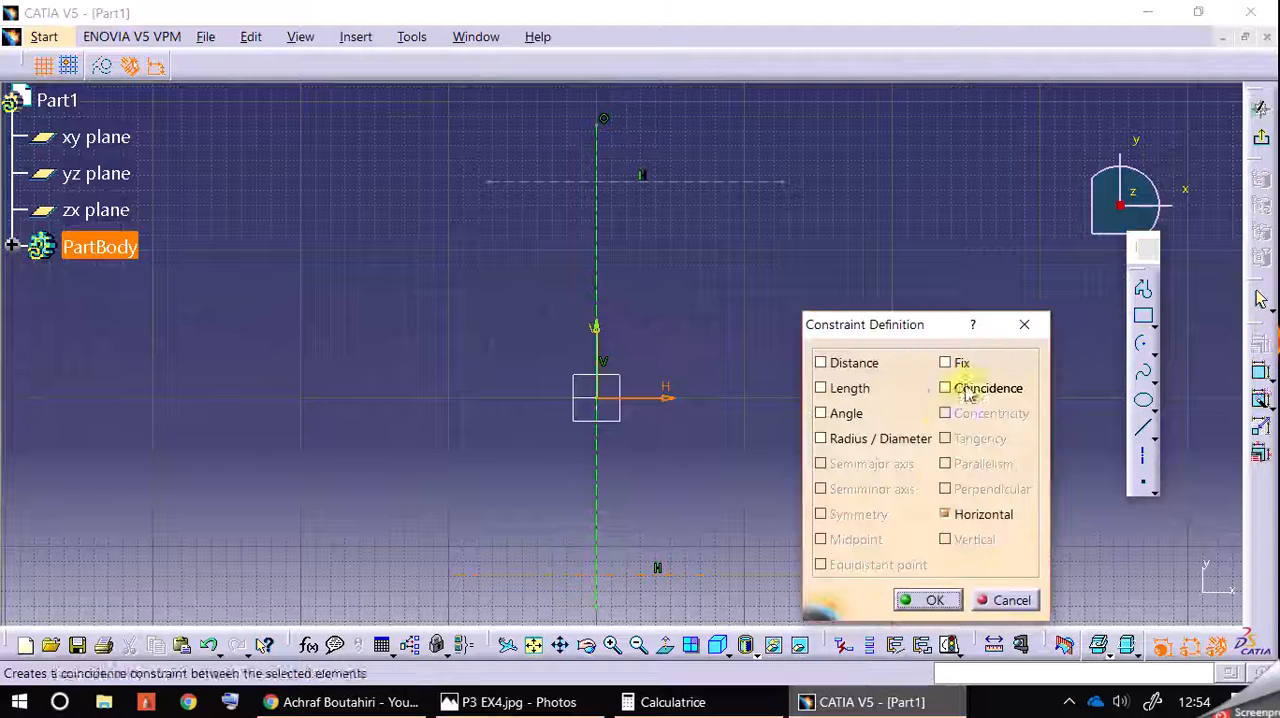
click(945, 388)
click(920, 600)
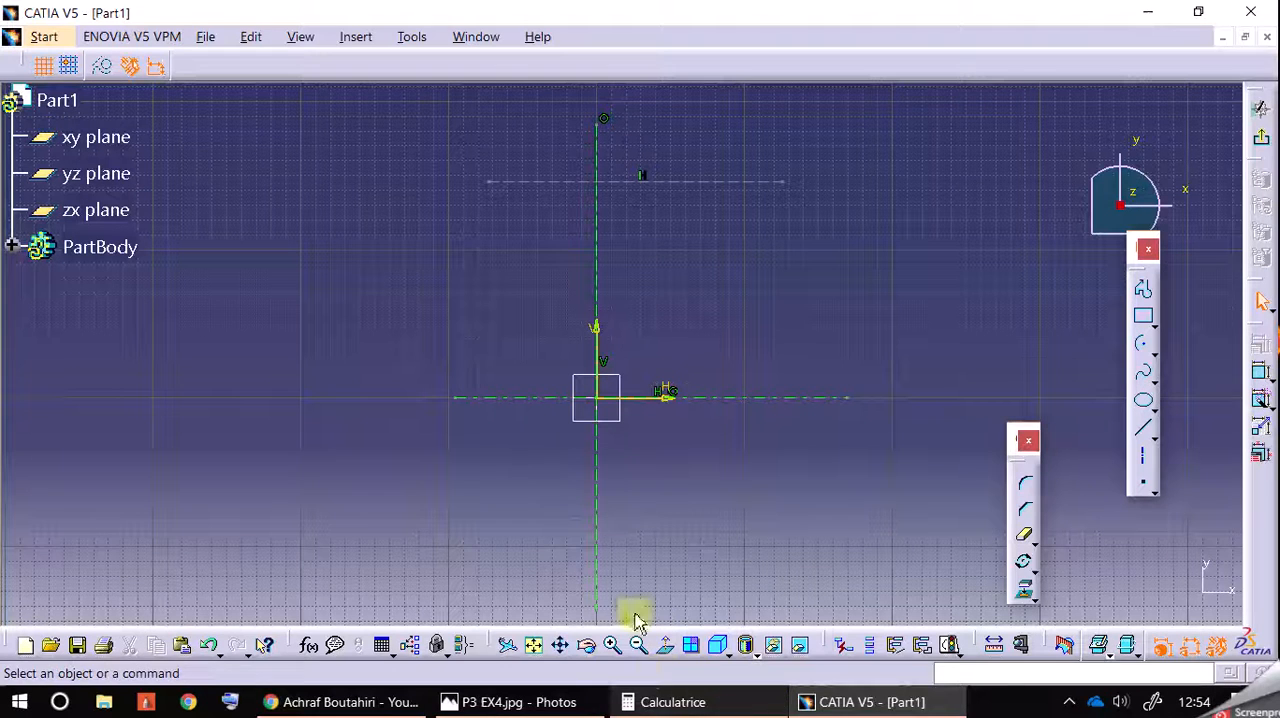
Step: Following the P3 EX4.jpg drawing, draw a 60 mm radius circle centred on the lower horizontal axis, about 37 mm from the origin
click(700, 702)
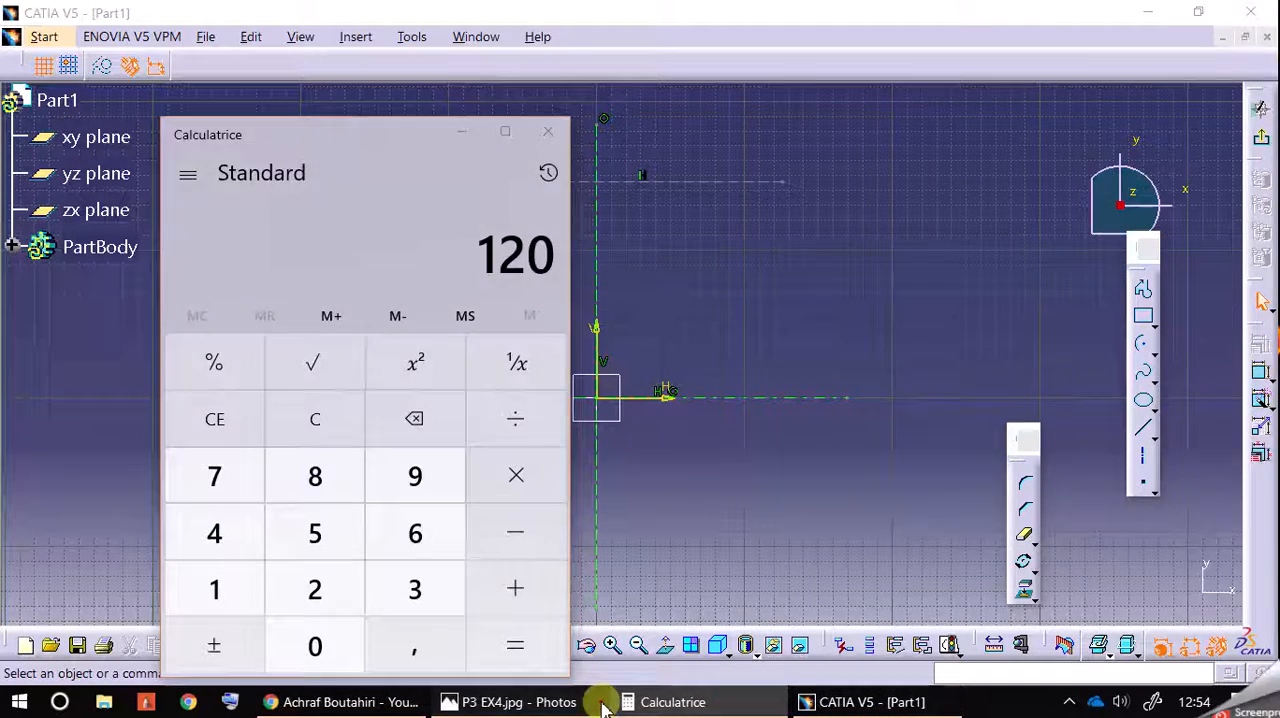
click(510, 702)
click(462, 131)
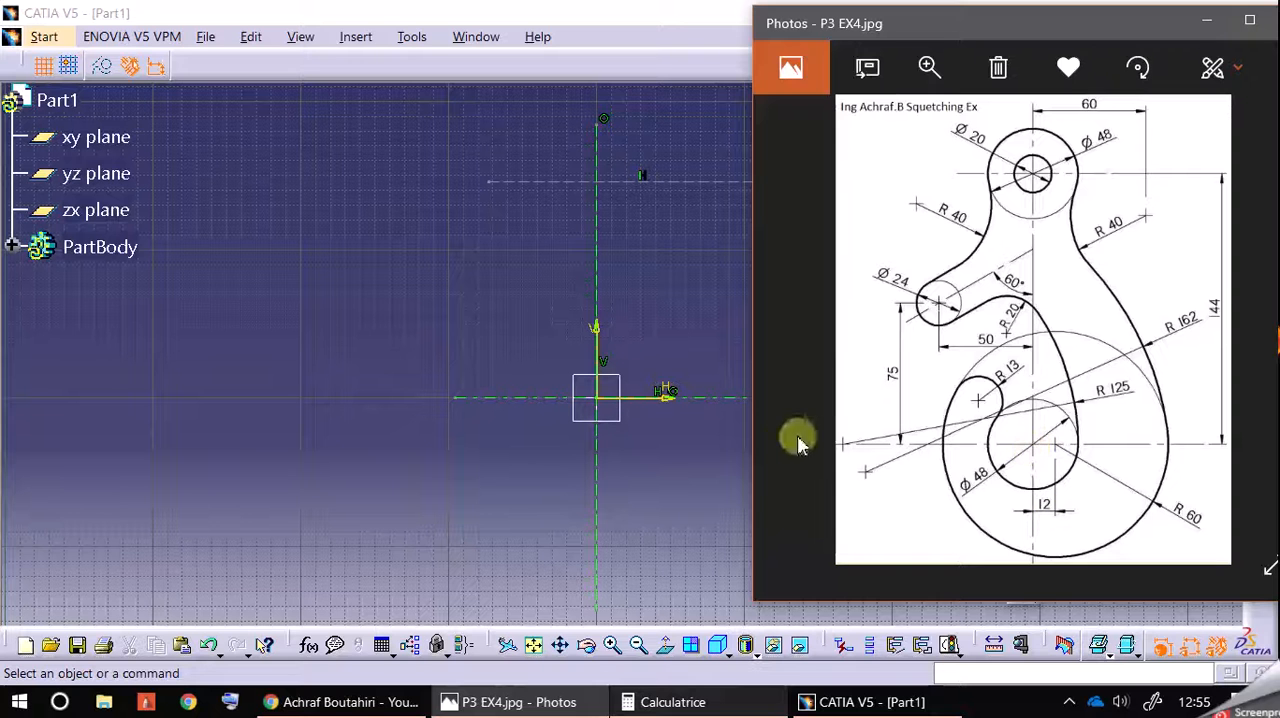
click(700, 492)
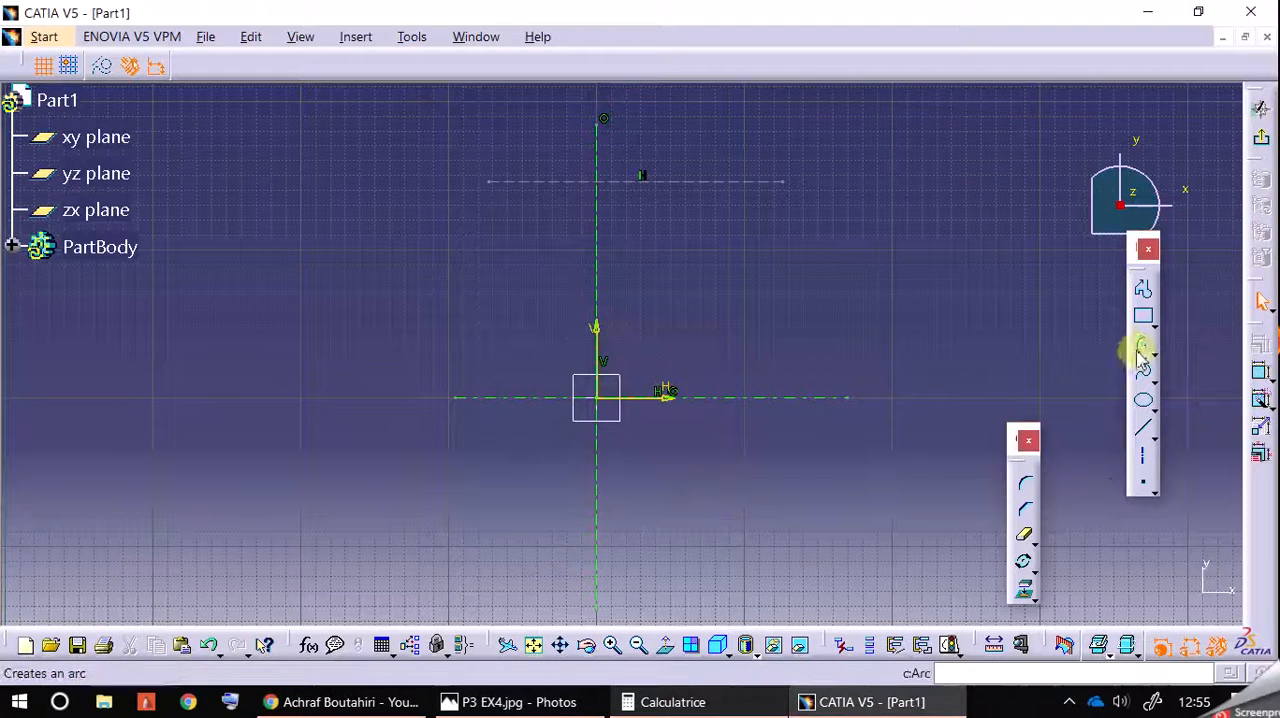
click(1154, 354)
click(1104, 370)
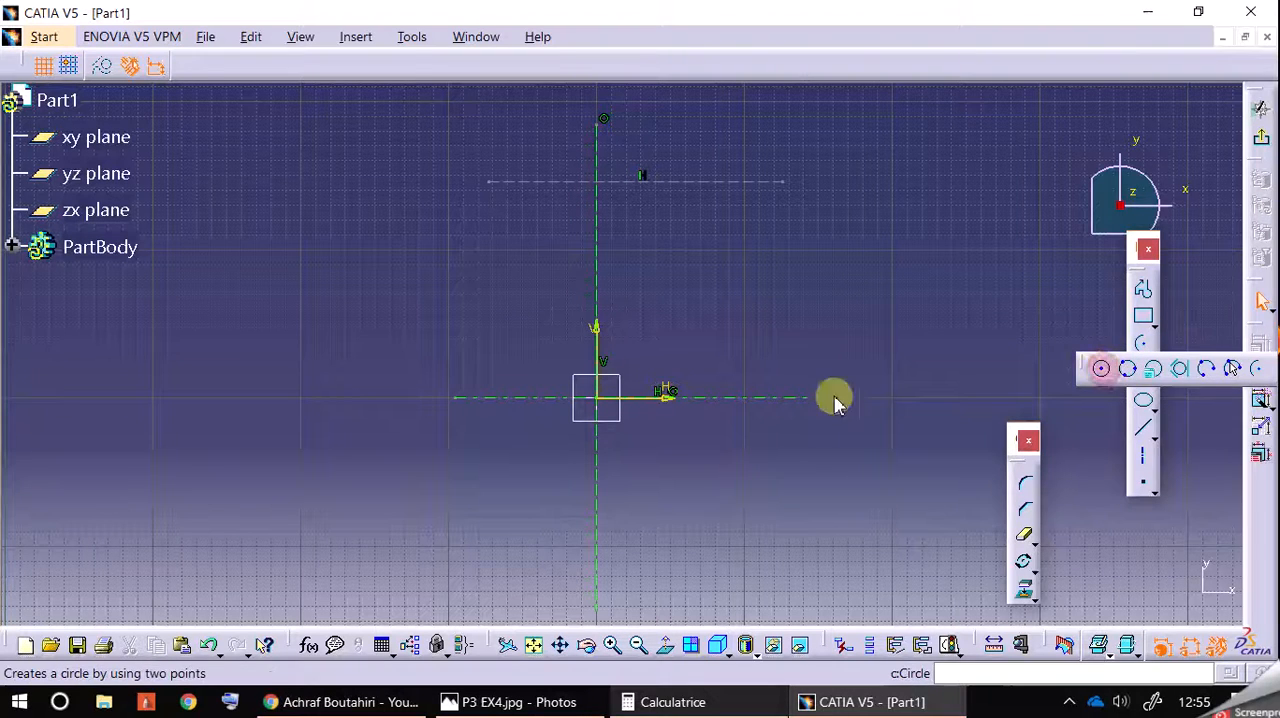
click(651, 397)
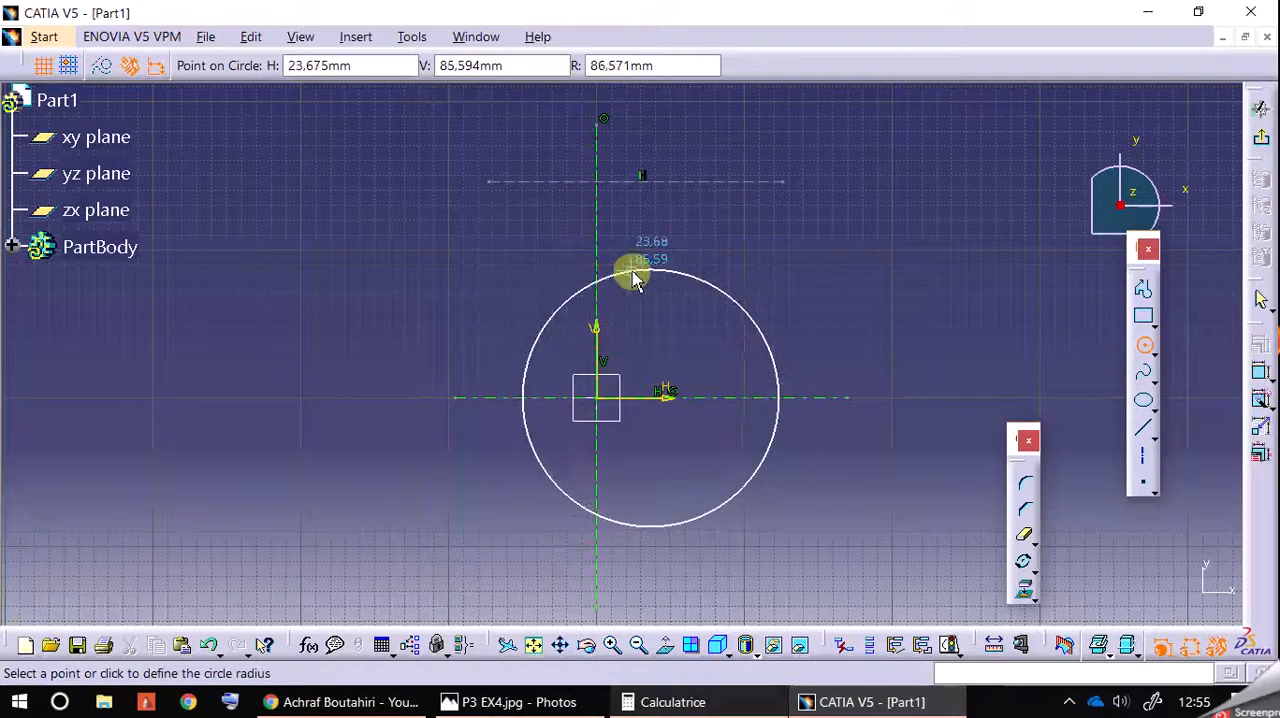
click(665, 65)
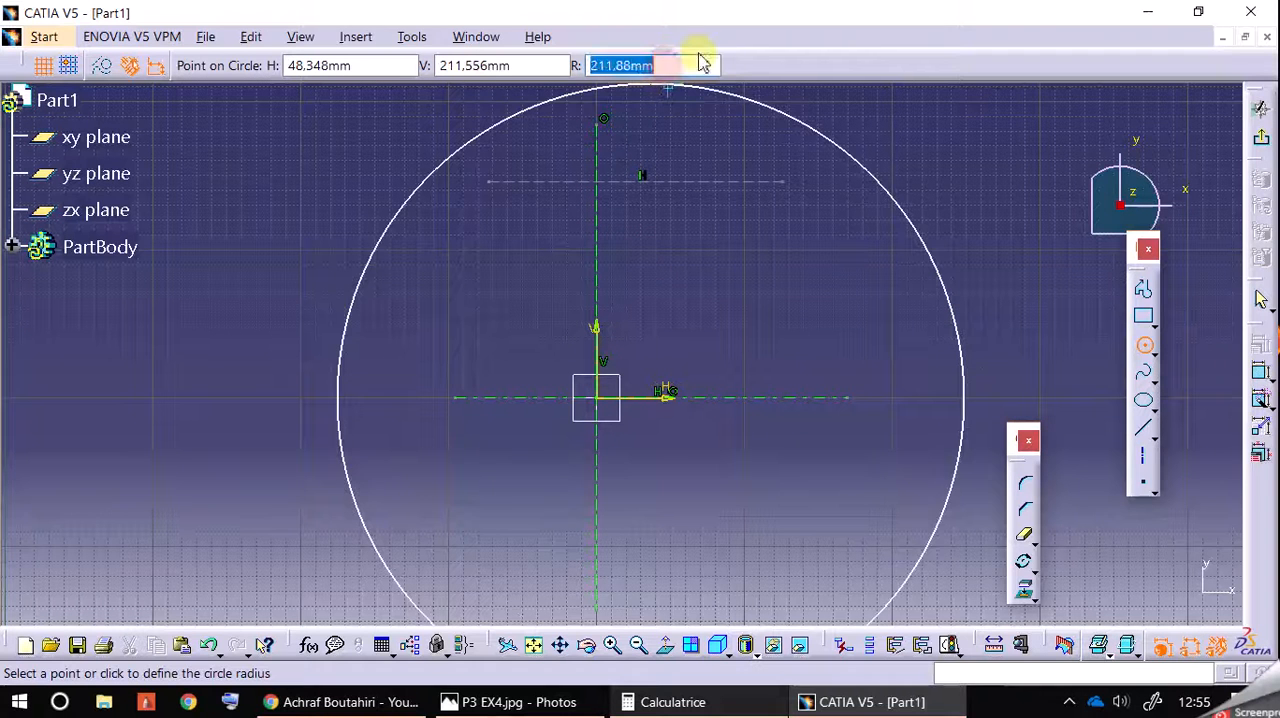
text(6)
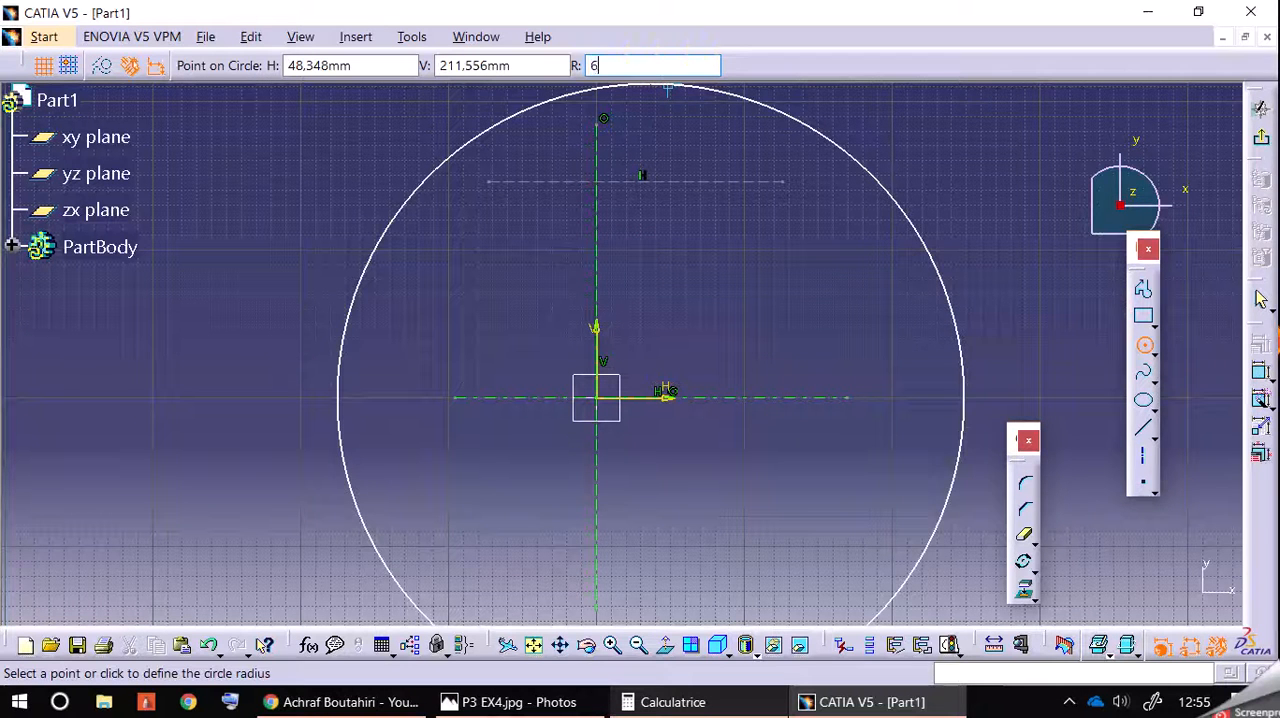
text(0)
key(Return)
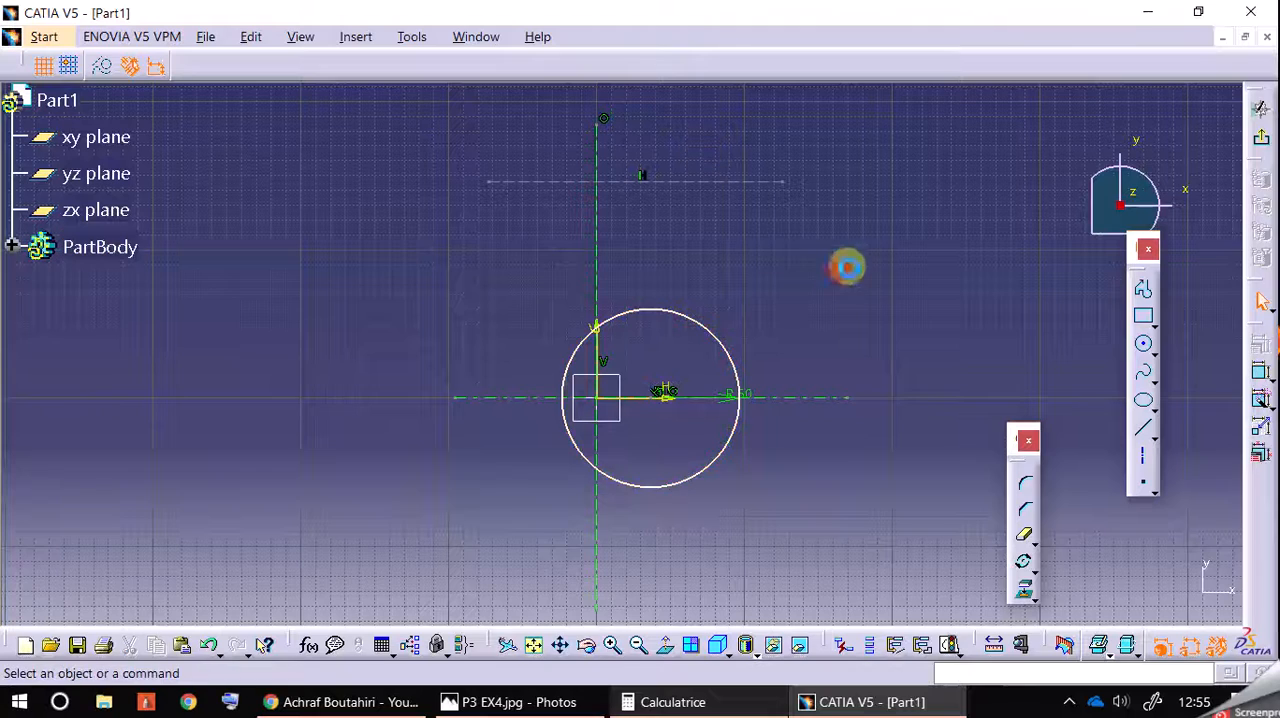
Step: Dimension the horizontal offset between the circle's centre and the vertical axis and set it to 12 mm
click(611, 645)
click(611, 648)
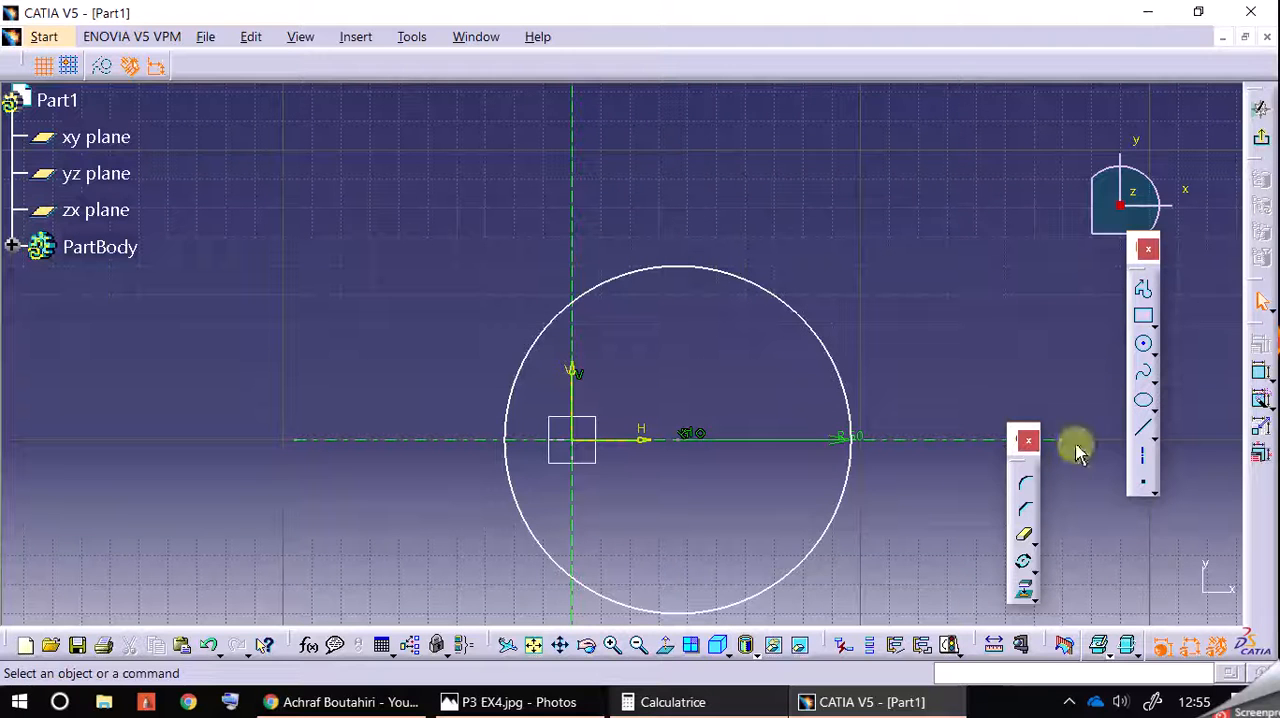
click(1271, 379)
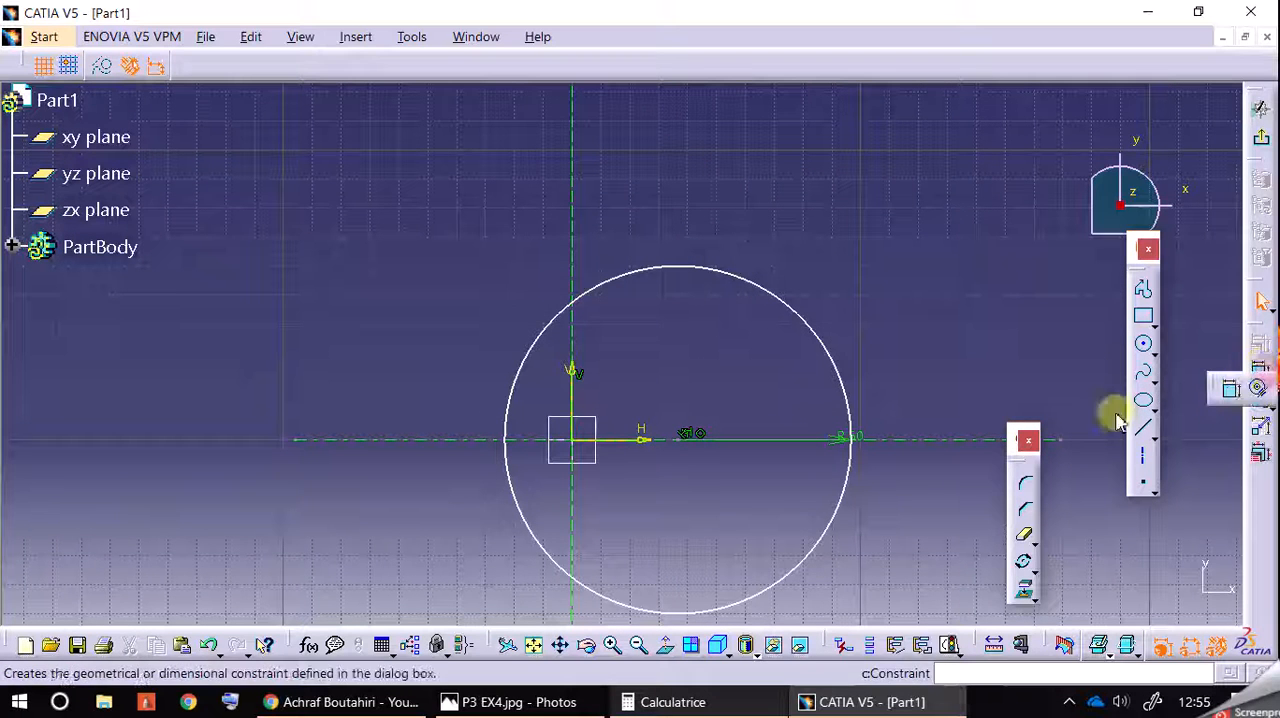
drag(1210, 390, 1229, 394)
click(1223, 388)
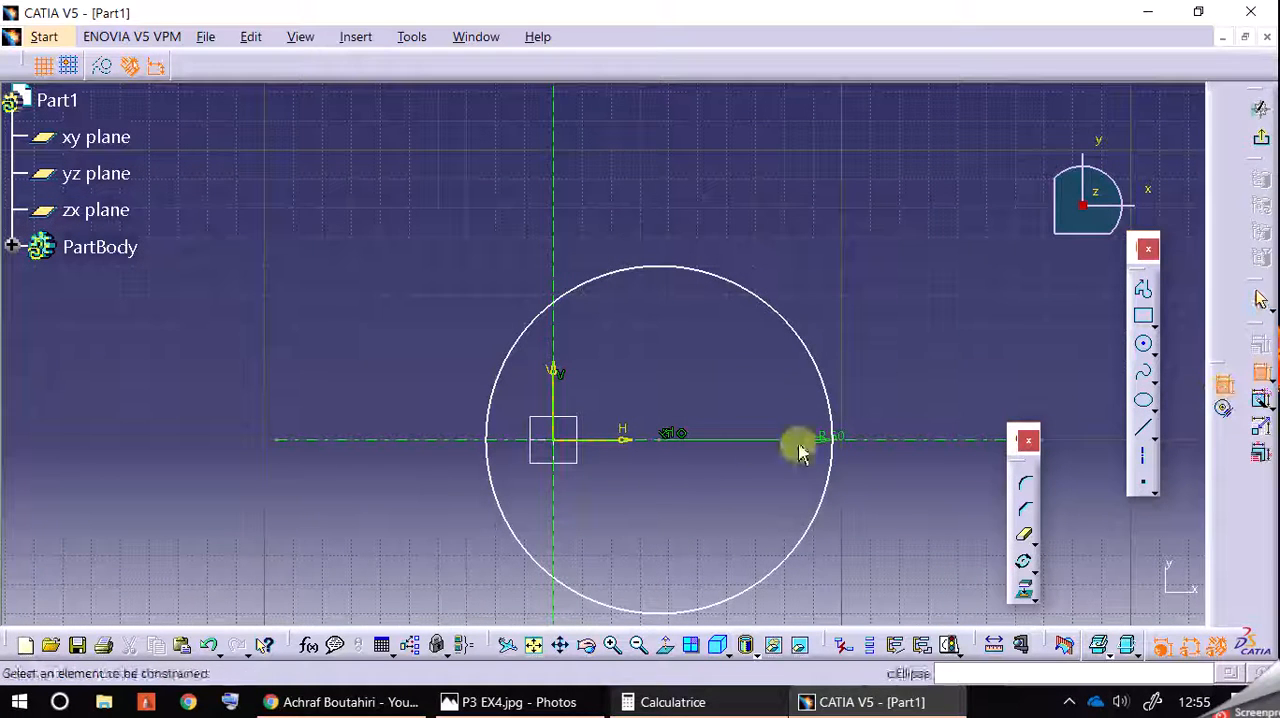
click(664, 440)
click(554, 372)
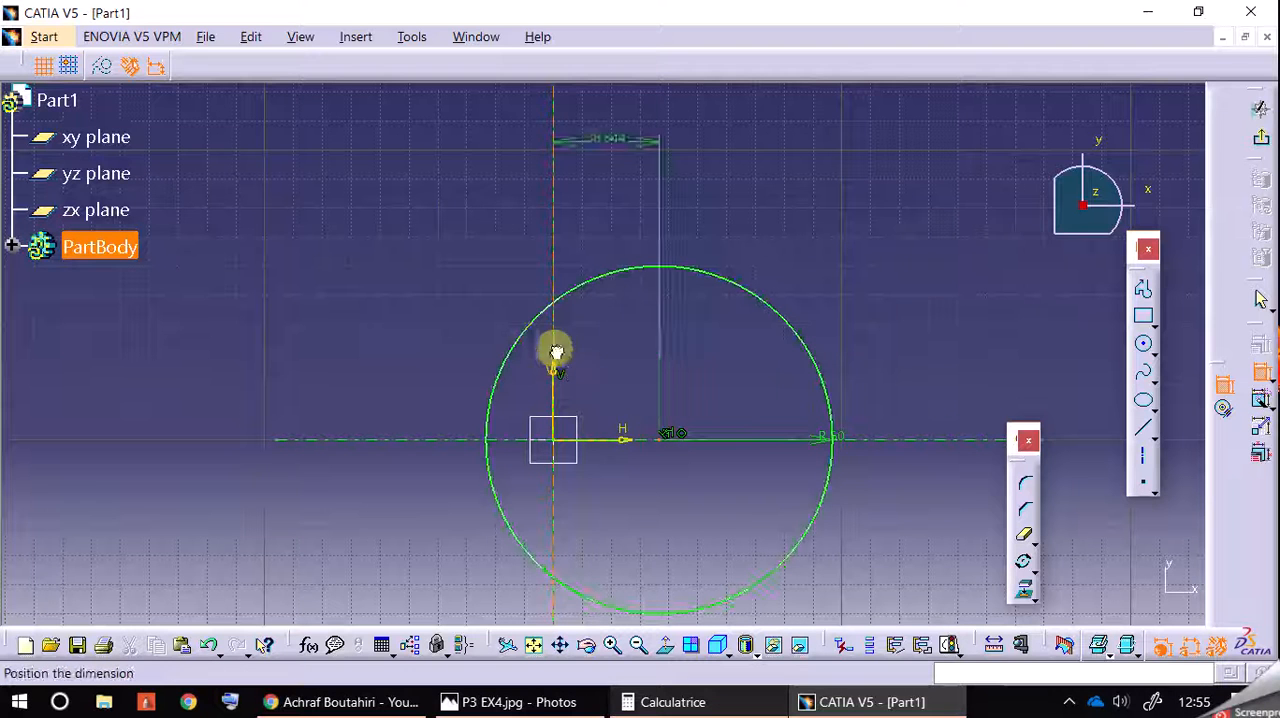
click(630, 360)
double_click(624, 362)
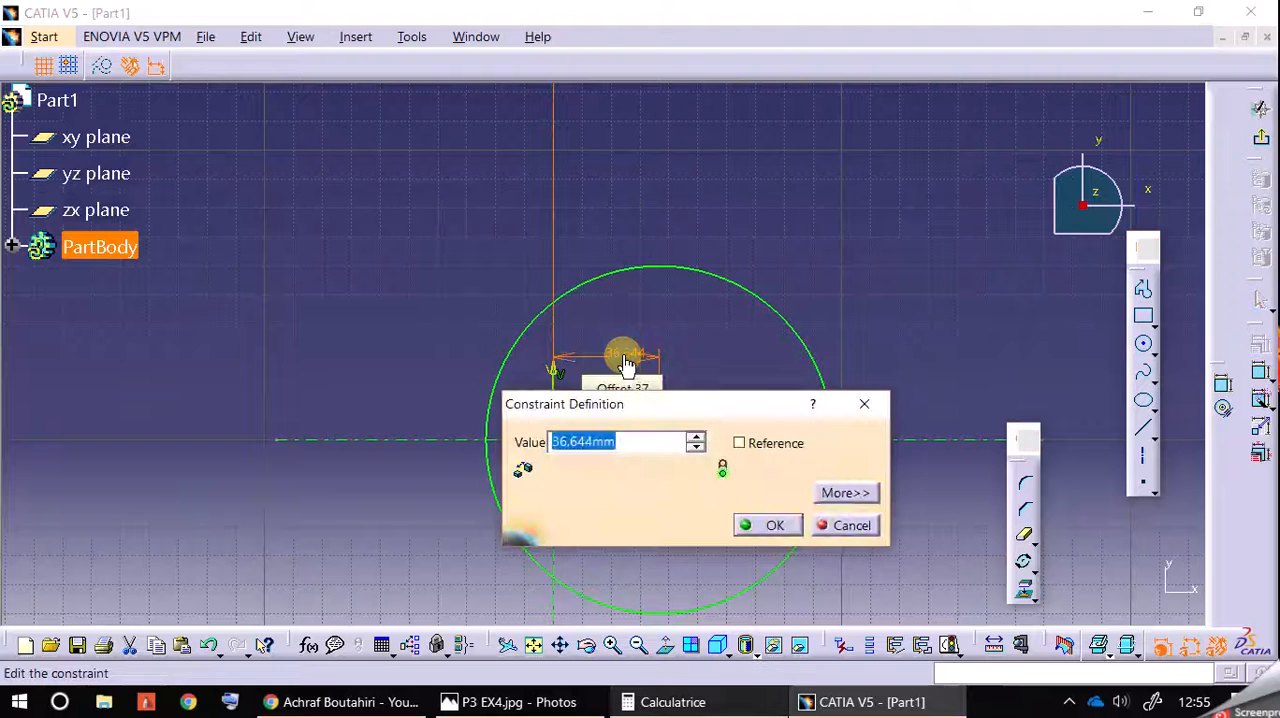
text(12)
key(Return)
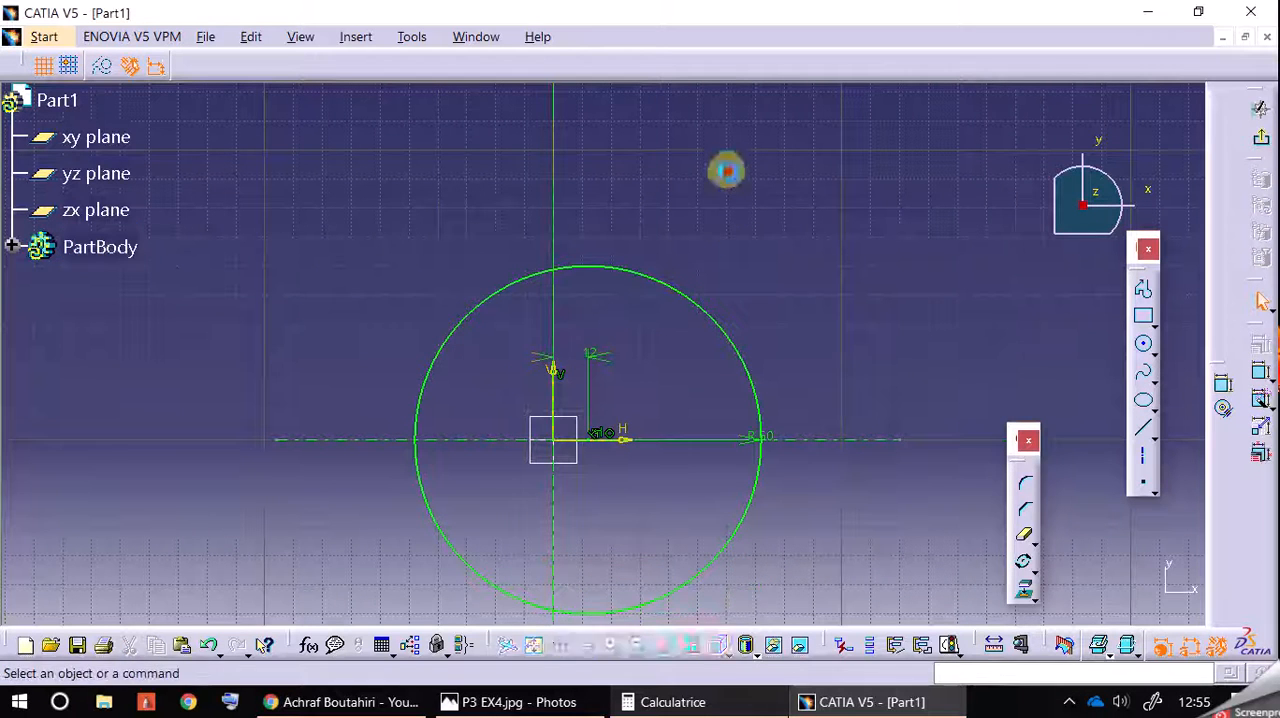
Step: Following the reference drawing, draw a 24 mm radius circle centred on the origin, inside the larger circle
click(640, 650)
click(640, 650)
click(640, 650)
click(590, 702)
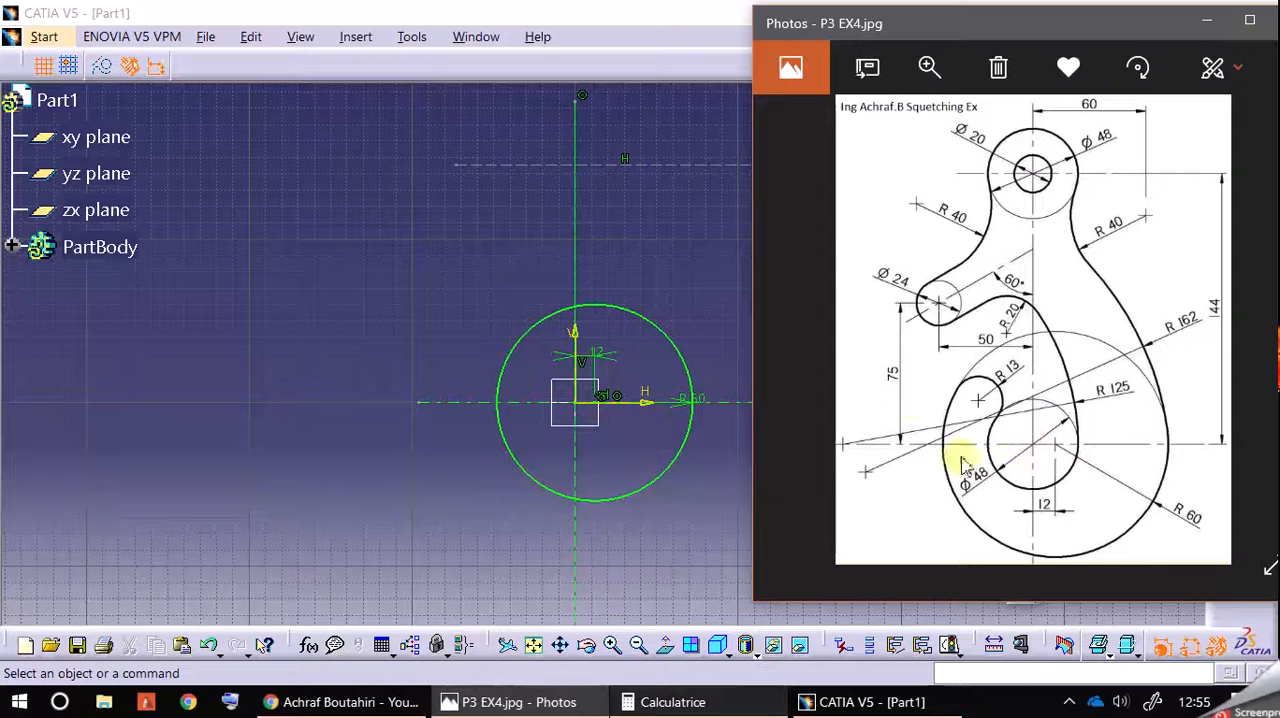
click(726, 280)
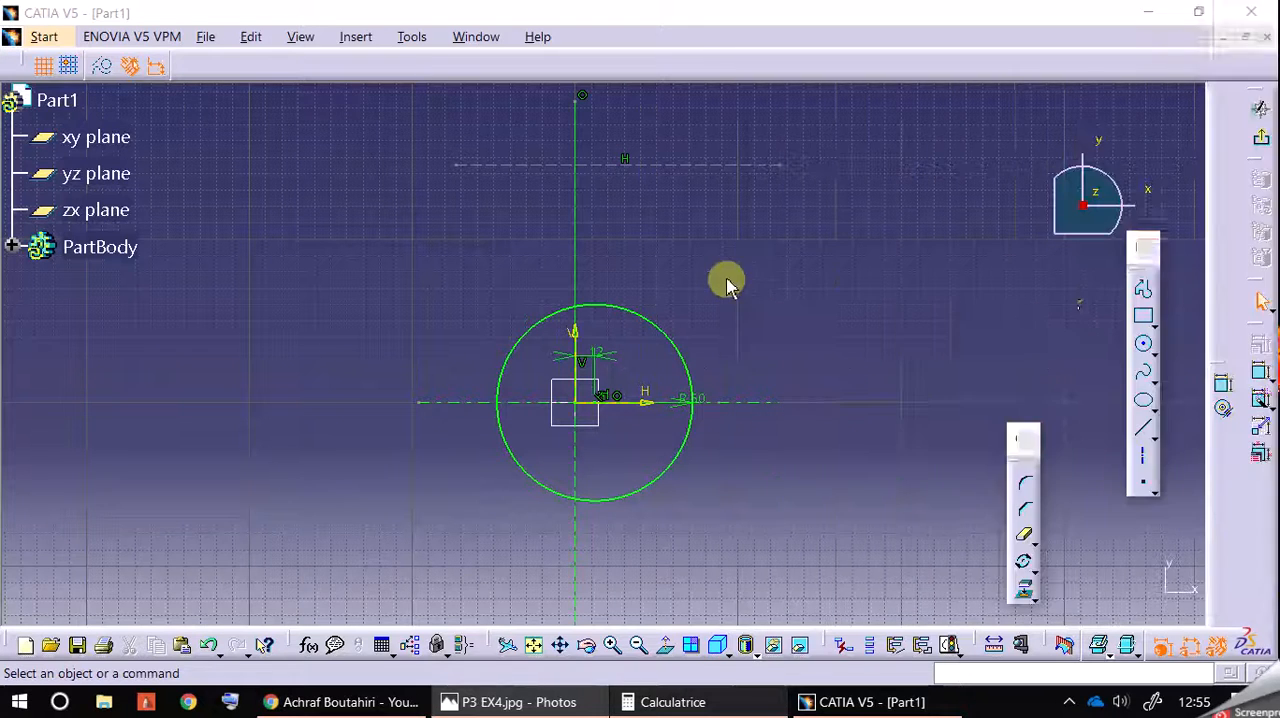
click(1139, 340)
click(580, 401)
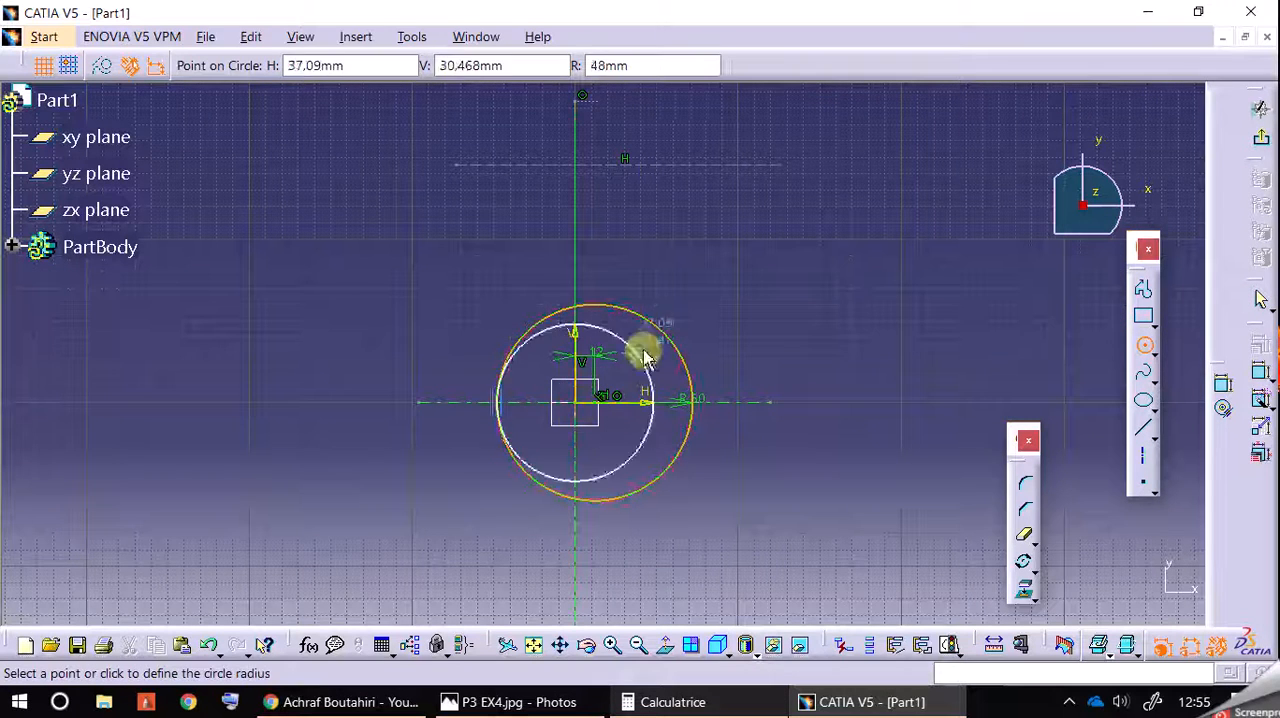
click(697, 66)
text(2)
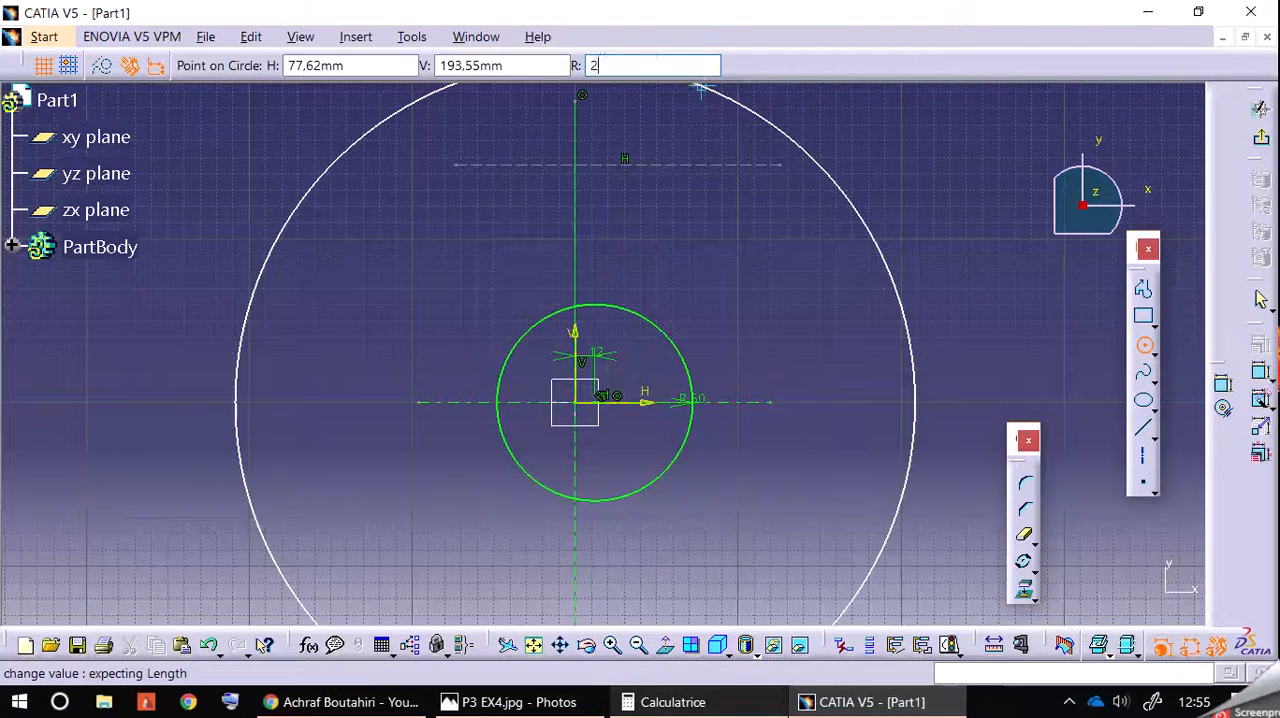
text(4)
key(Return)
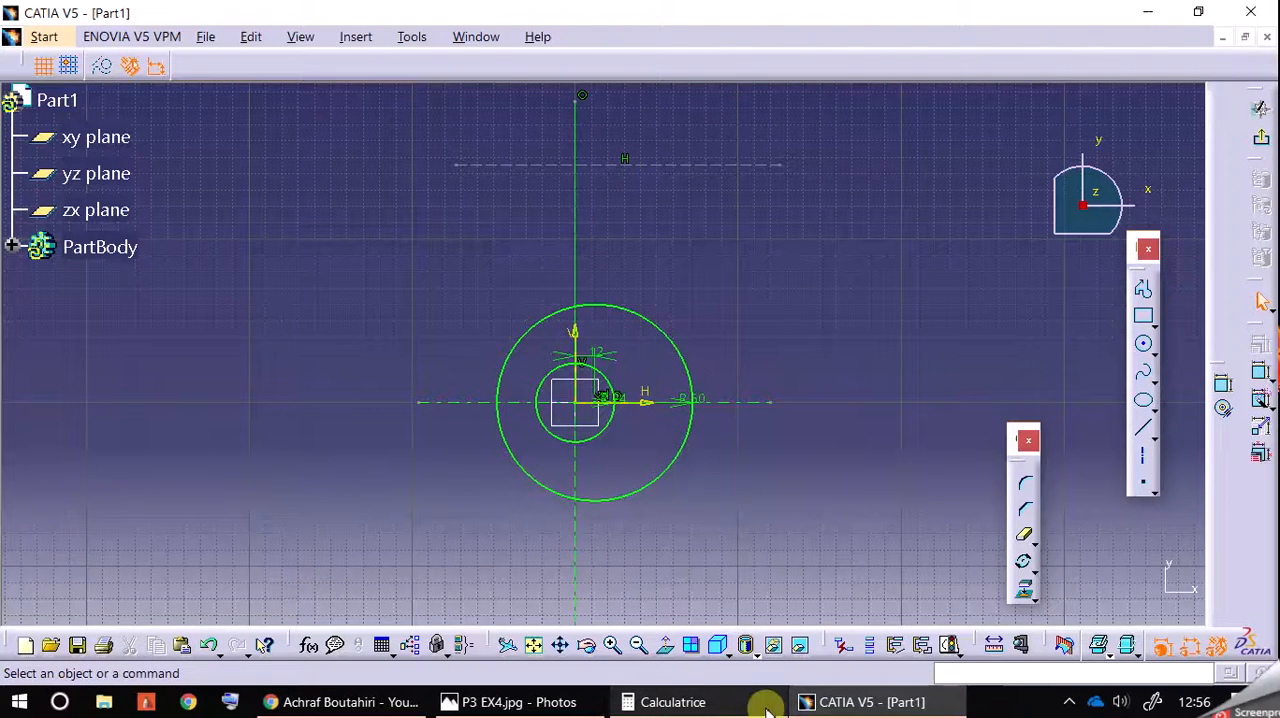
Step: Following the reference drawing, draw a 125 mm radius circle centred on the lower horizontal axis, about 86 mm left of the origin
click(588, 704)
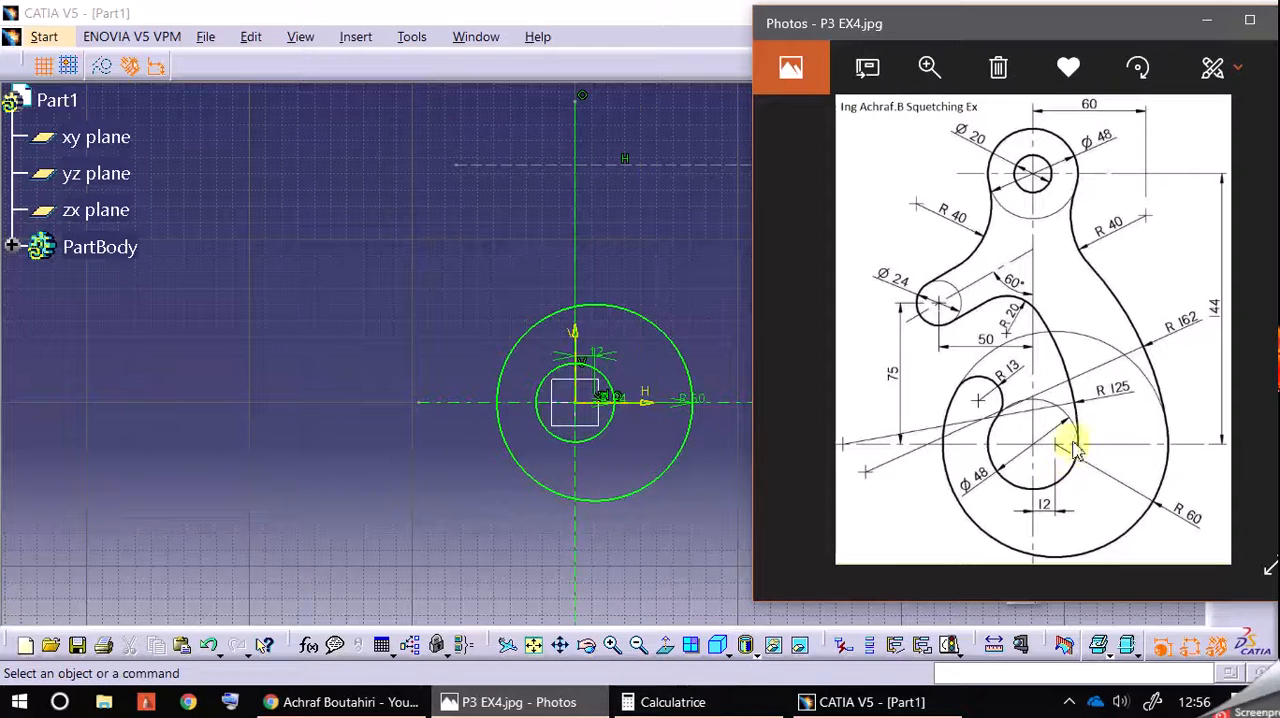
click(443, 566)
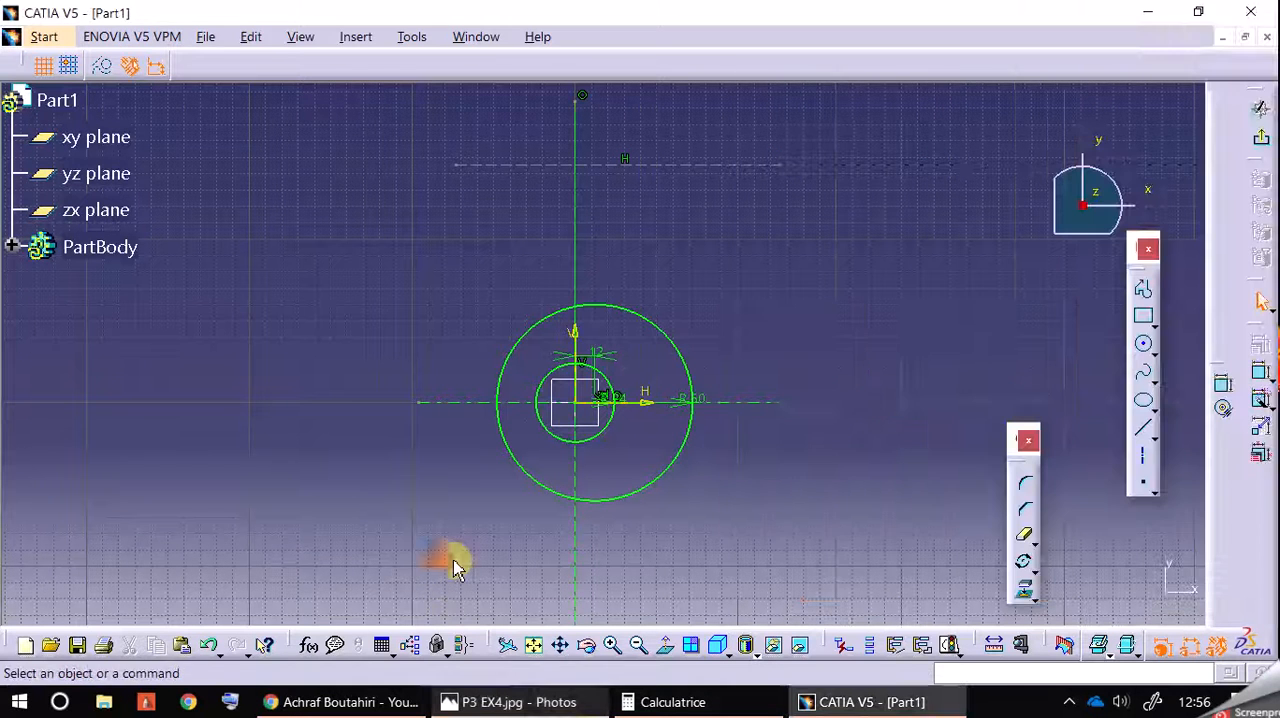
click(1145, 347)
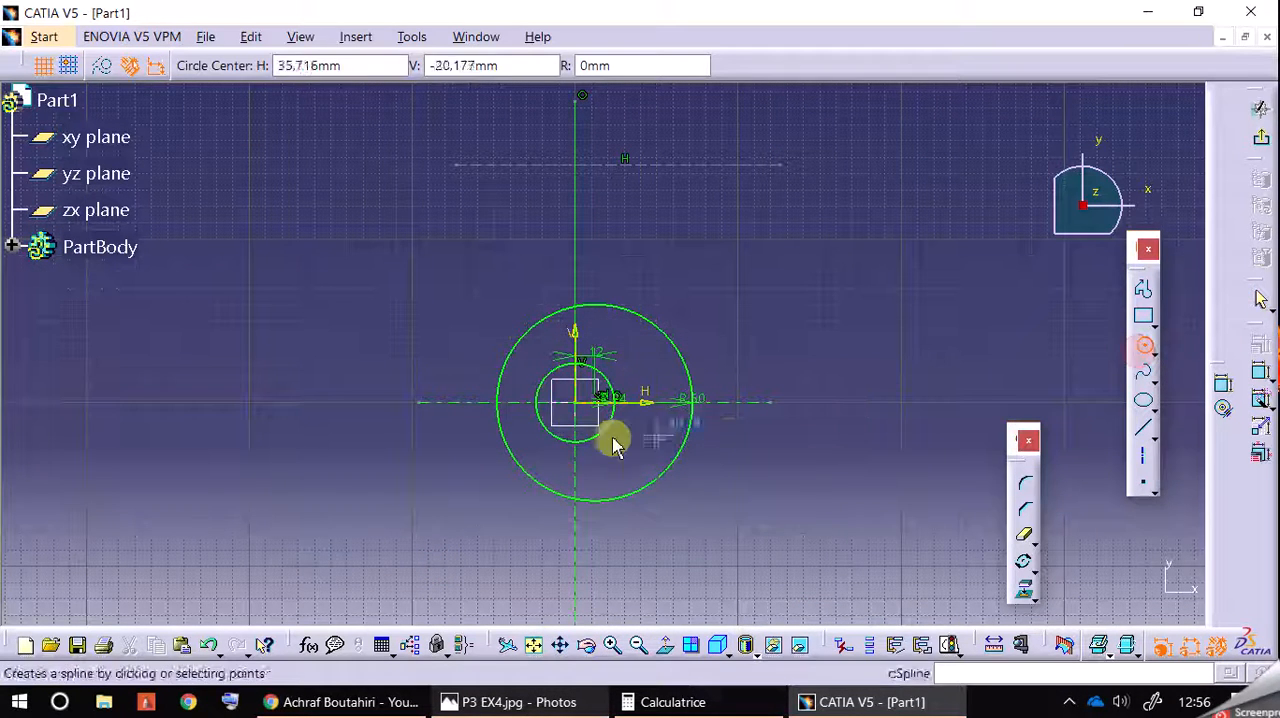
click(436, 401)
click(641, 66)
text(125)
key(Return)
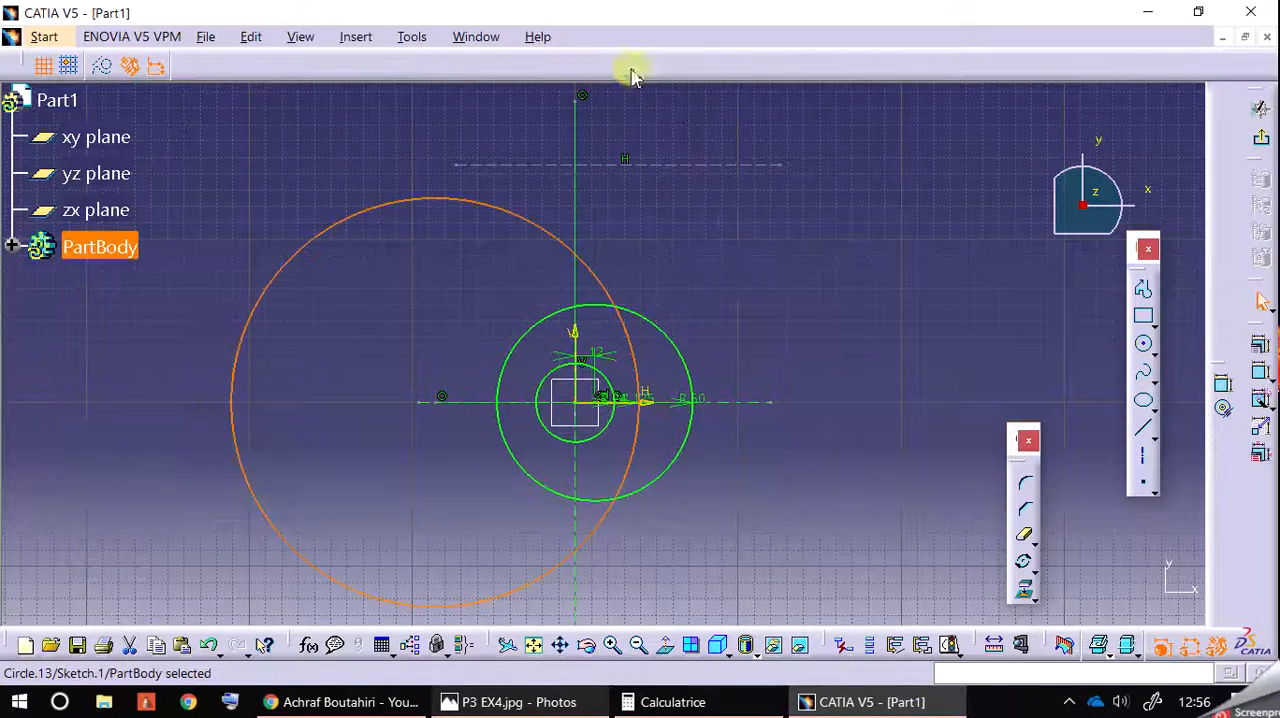
click(738, 223)
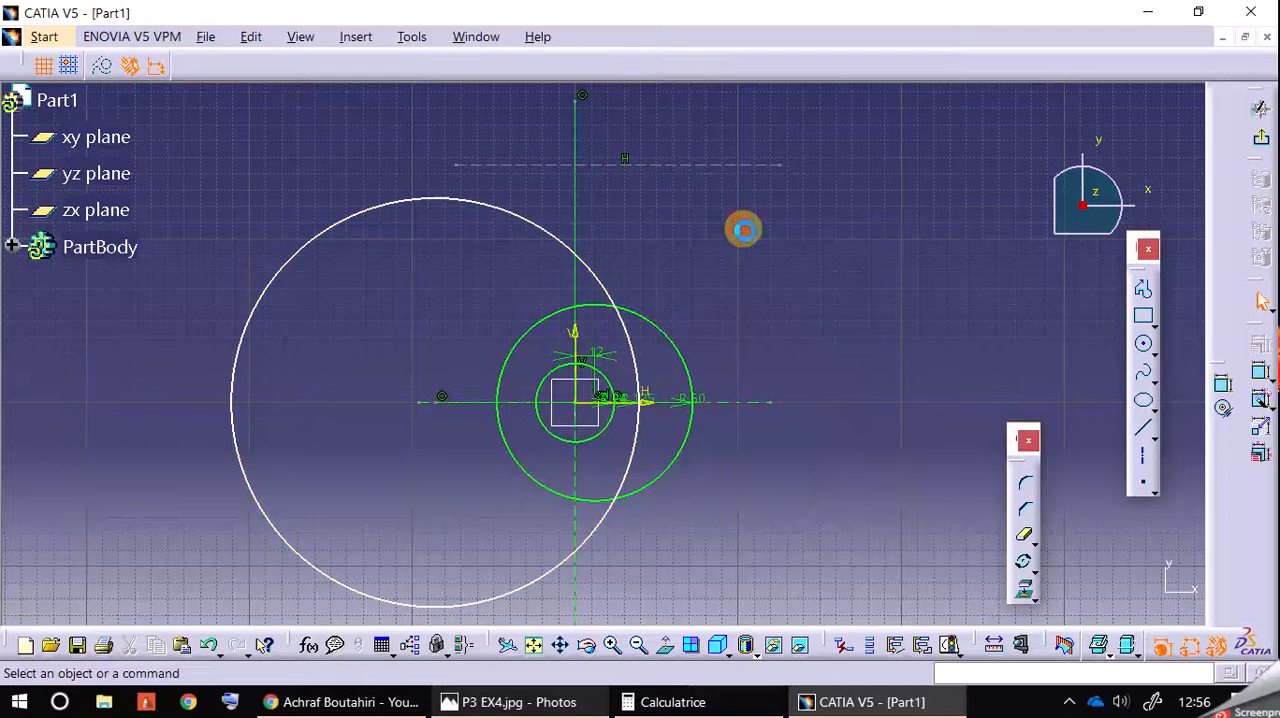
Step: Make the 125 mm radius circle tangent to the small 24 mm radius circle centred on the origin
click(610, 380)
ctrl+click(639, 370)
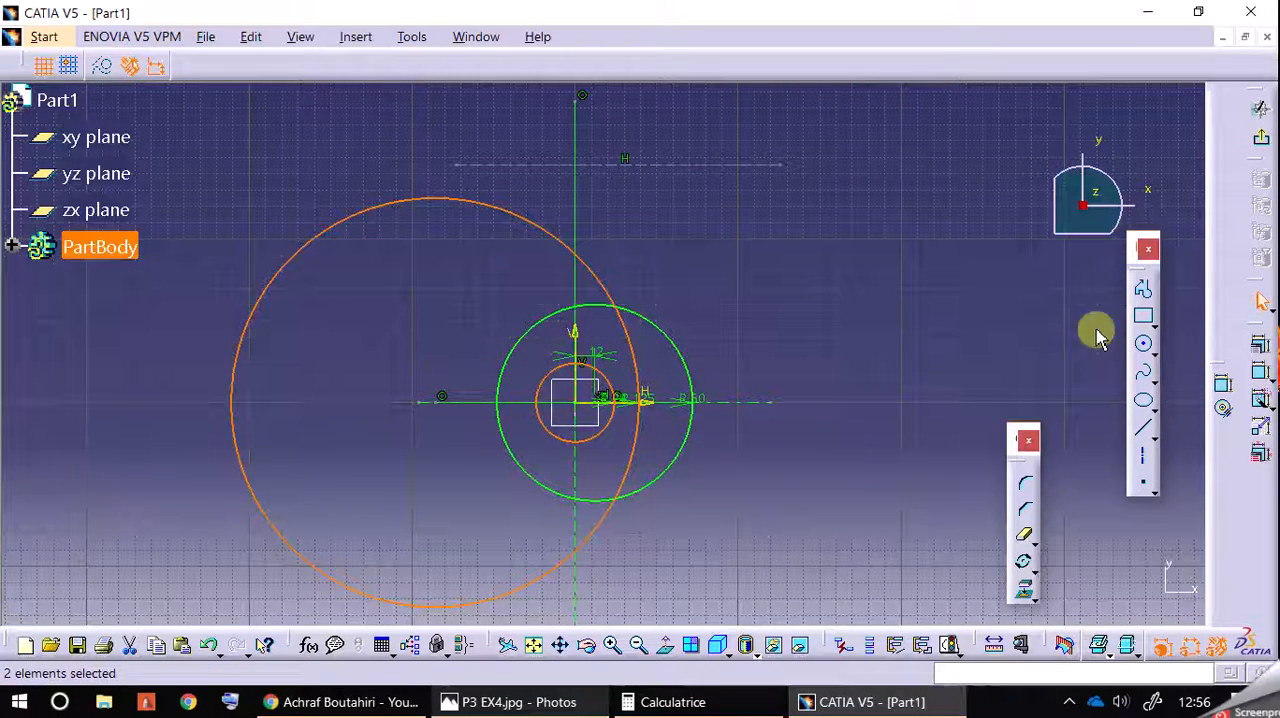
click(1259, 345)
click(947, 438)
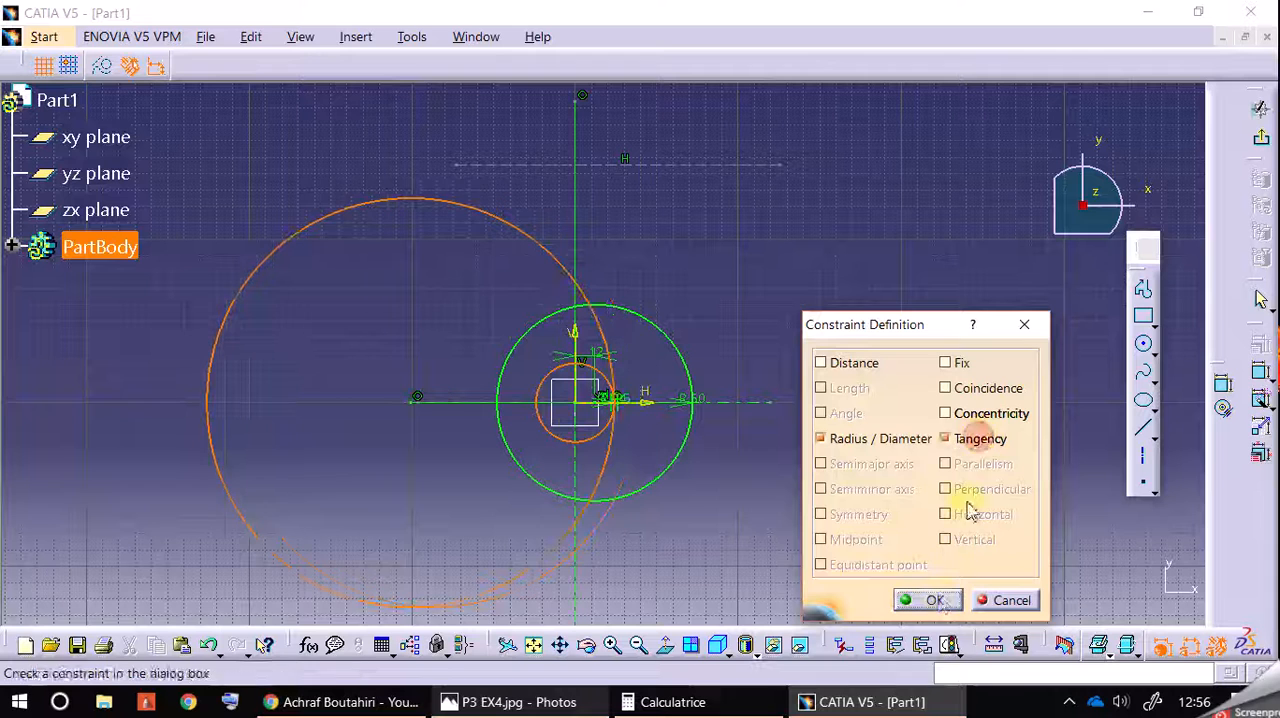
click(935, 600)
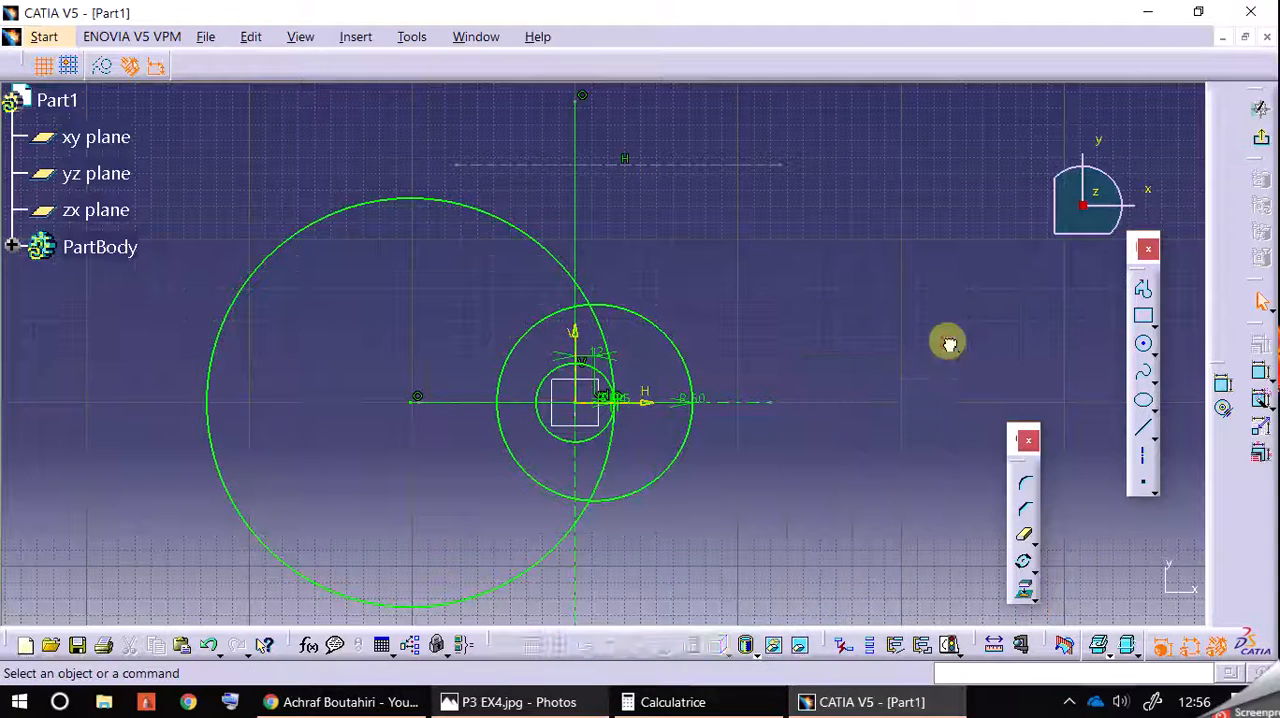
Step: Following the reference drawing, draw a 162 mm radius circle centred left of the origin and slightly below the lower horizontal axis
click(593, 712)
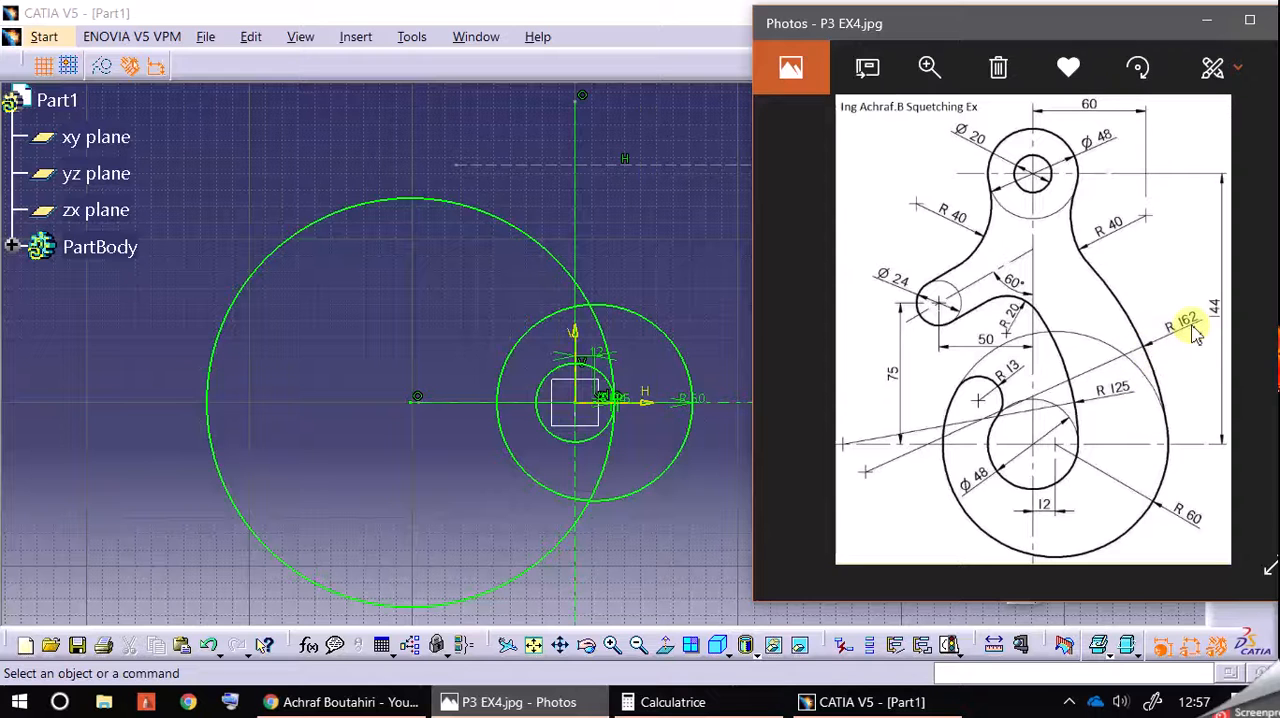
click(688, 212)
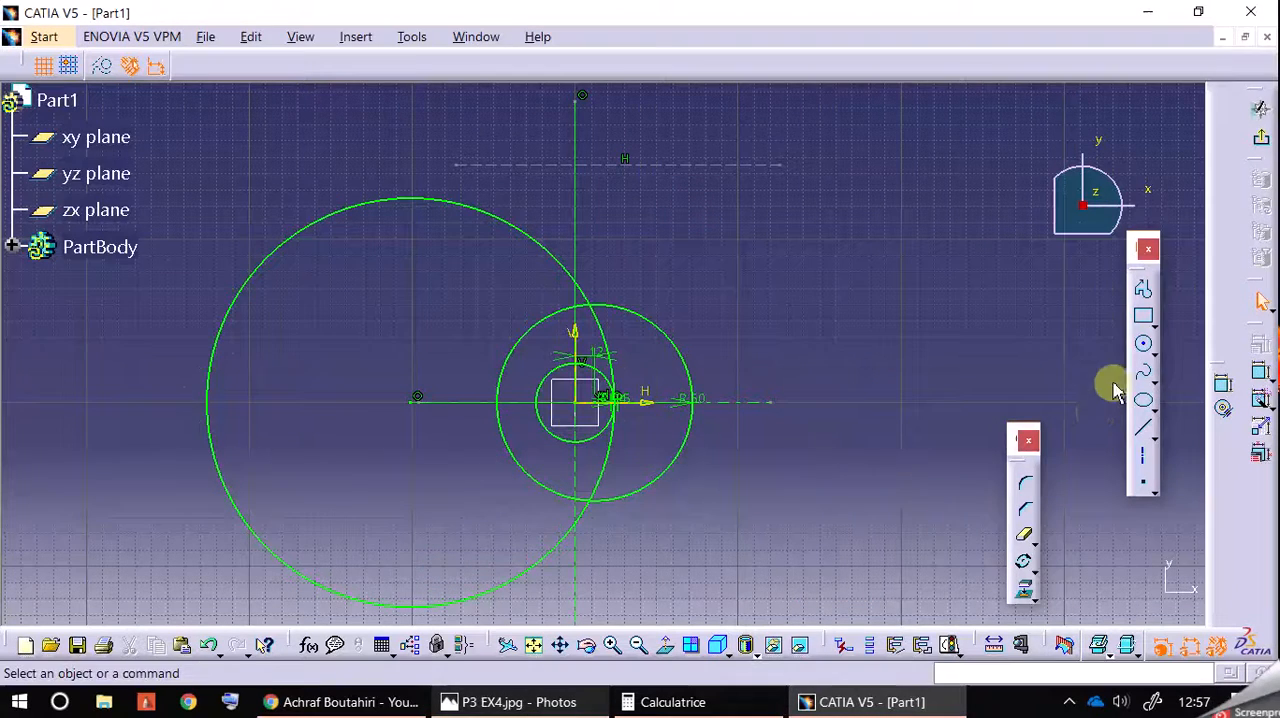
click(1145, 346)
click(449, 440)
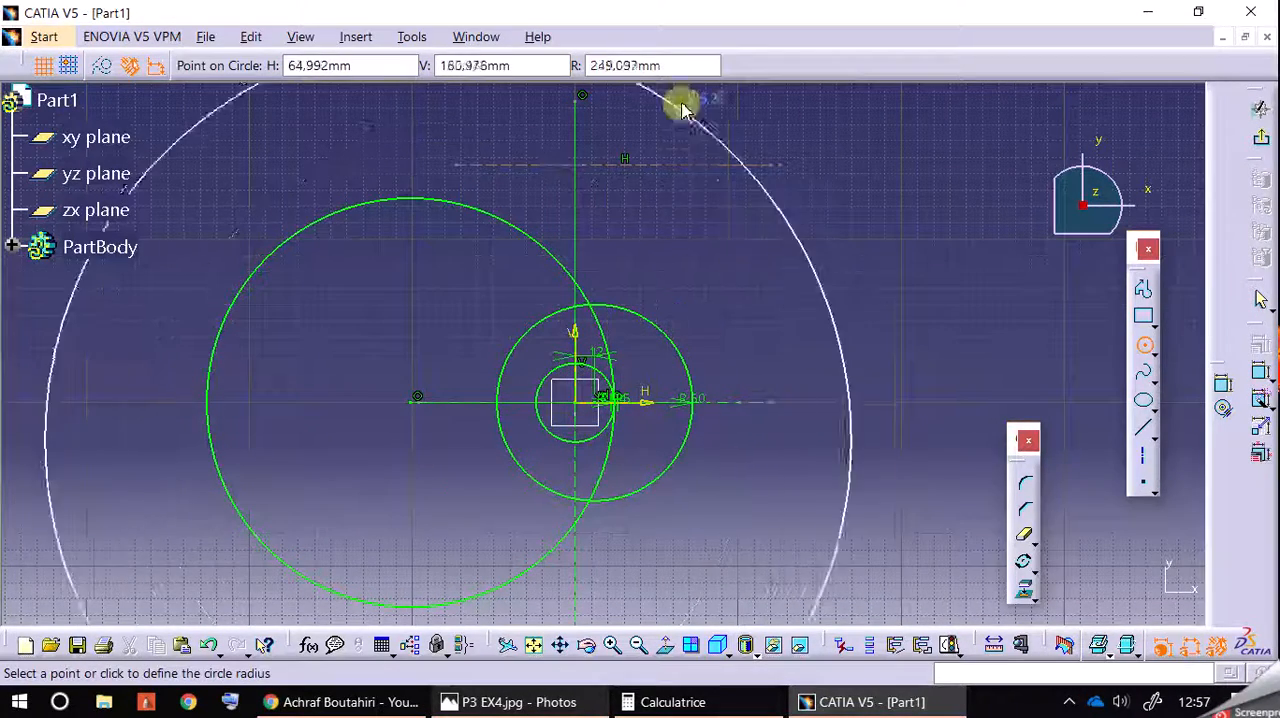
click(687, 68)
click(686, 66)
text(162)
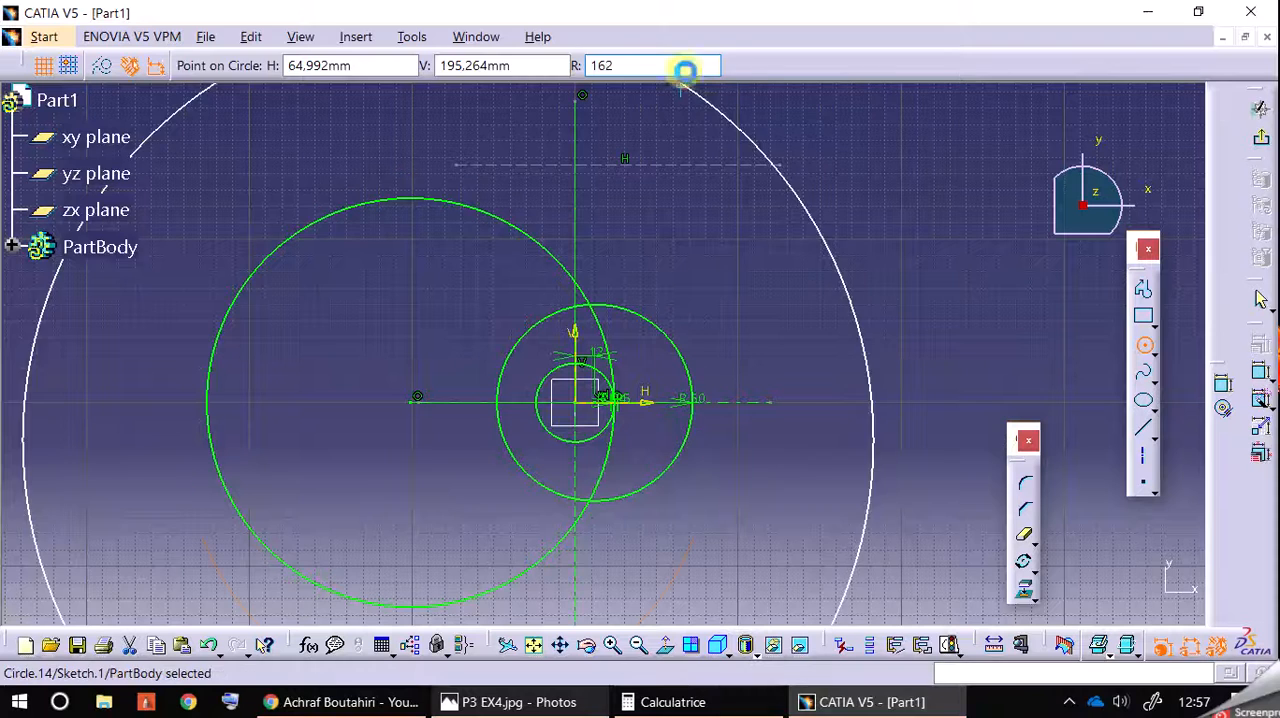
key(Return)
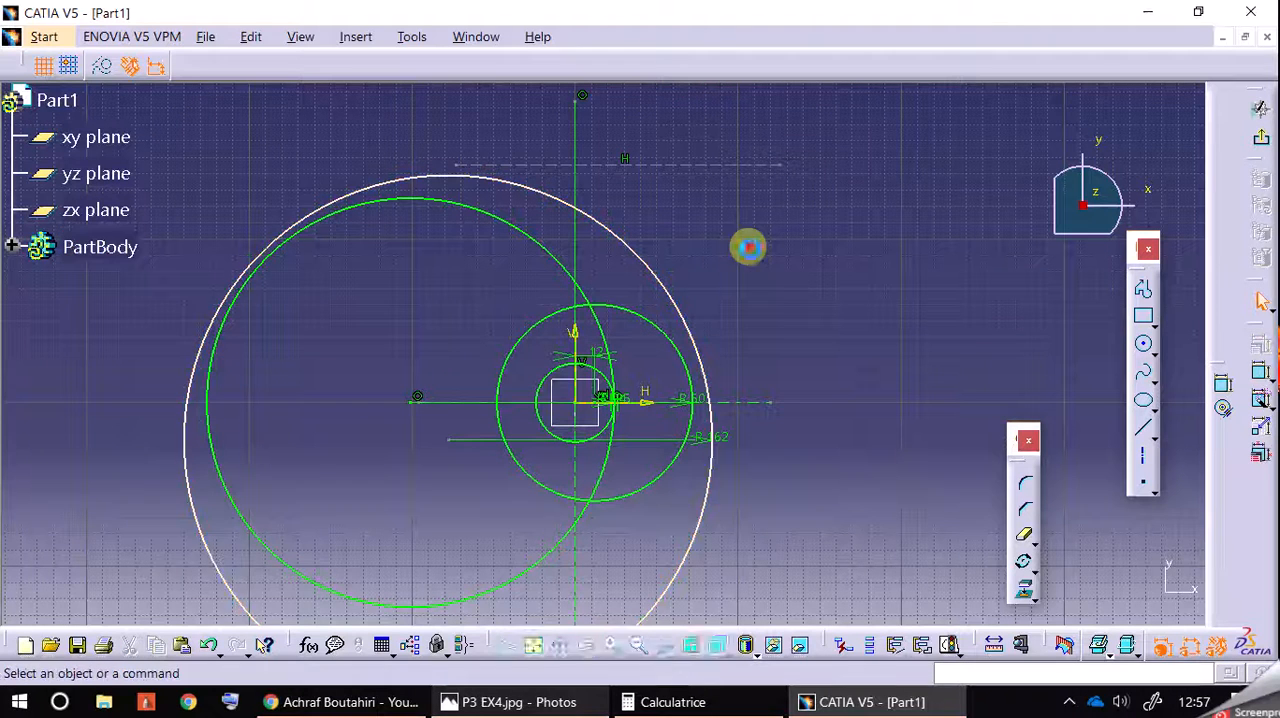
Step: Make the 162 mm radius circle tangent to the 60 mm radius circle and shift it slightly downward
click(690, 367)
ctrl+click(700, 366)
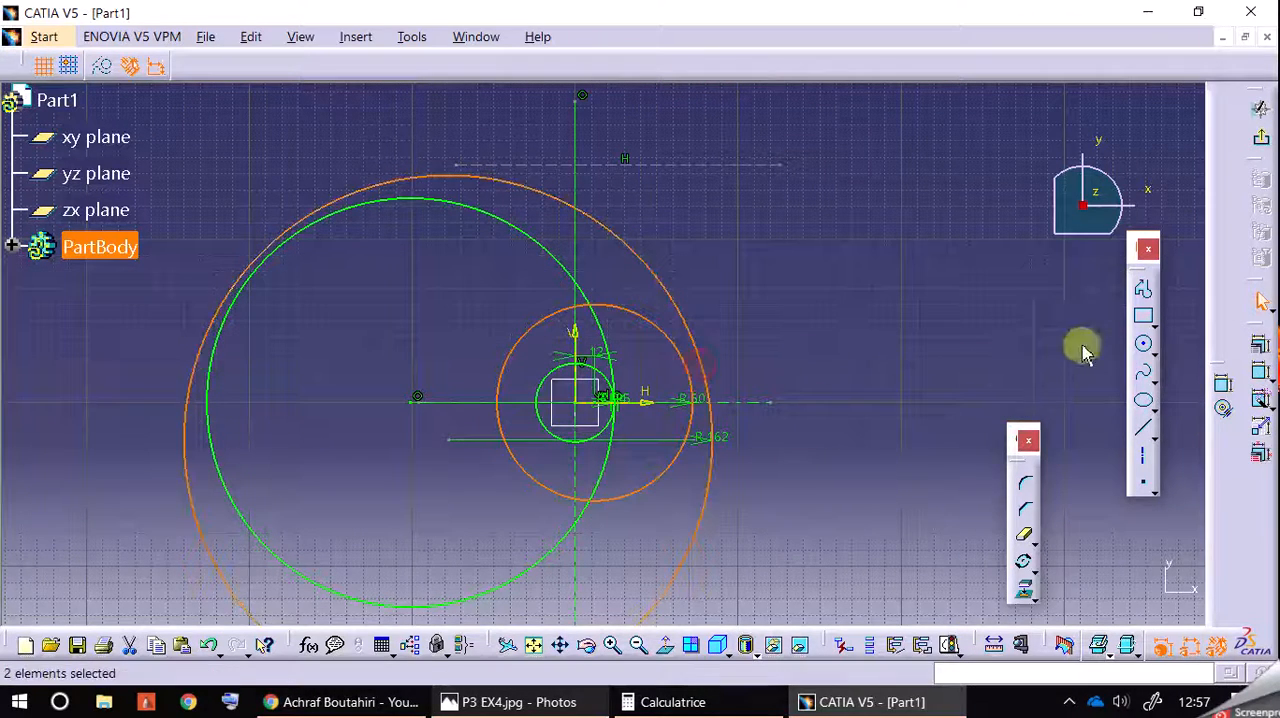
click(1259, 342)
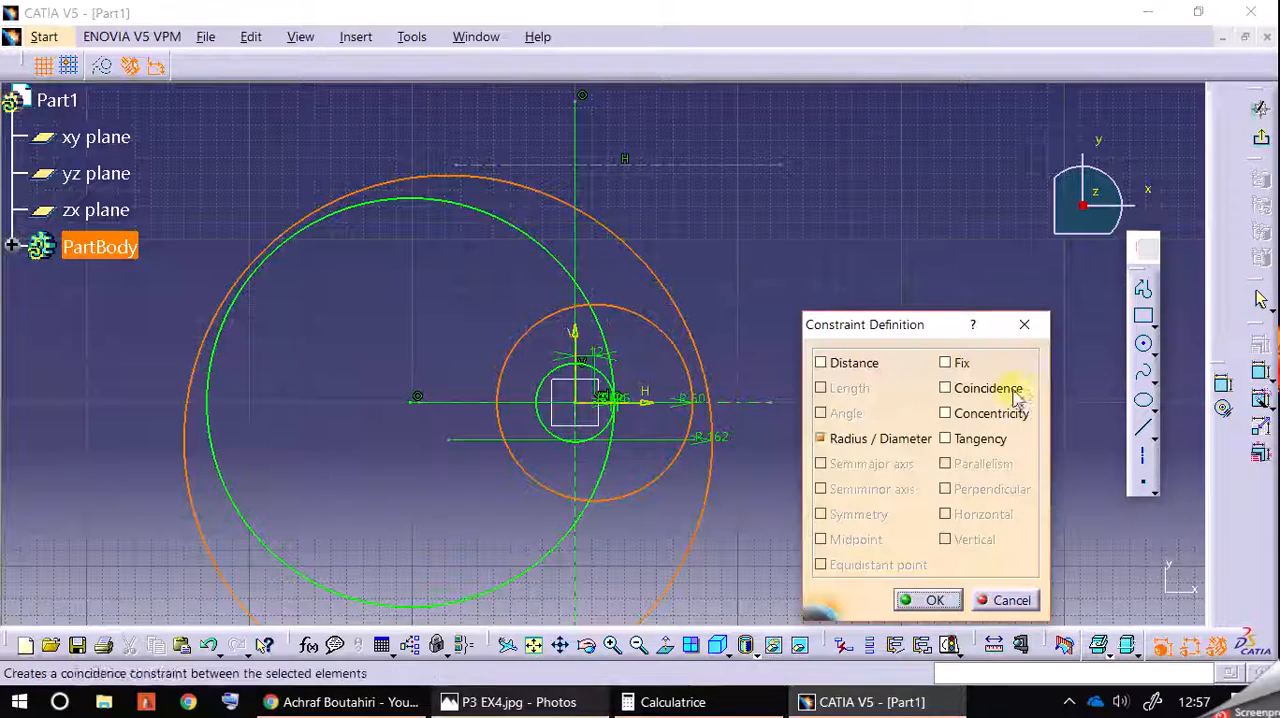
click(980, 440)
click(928, 600)
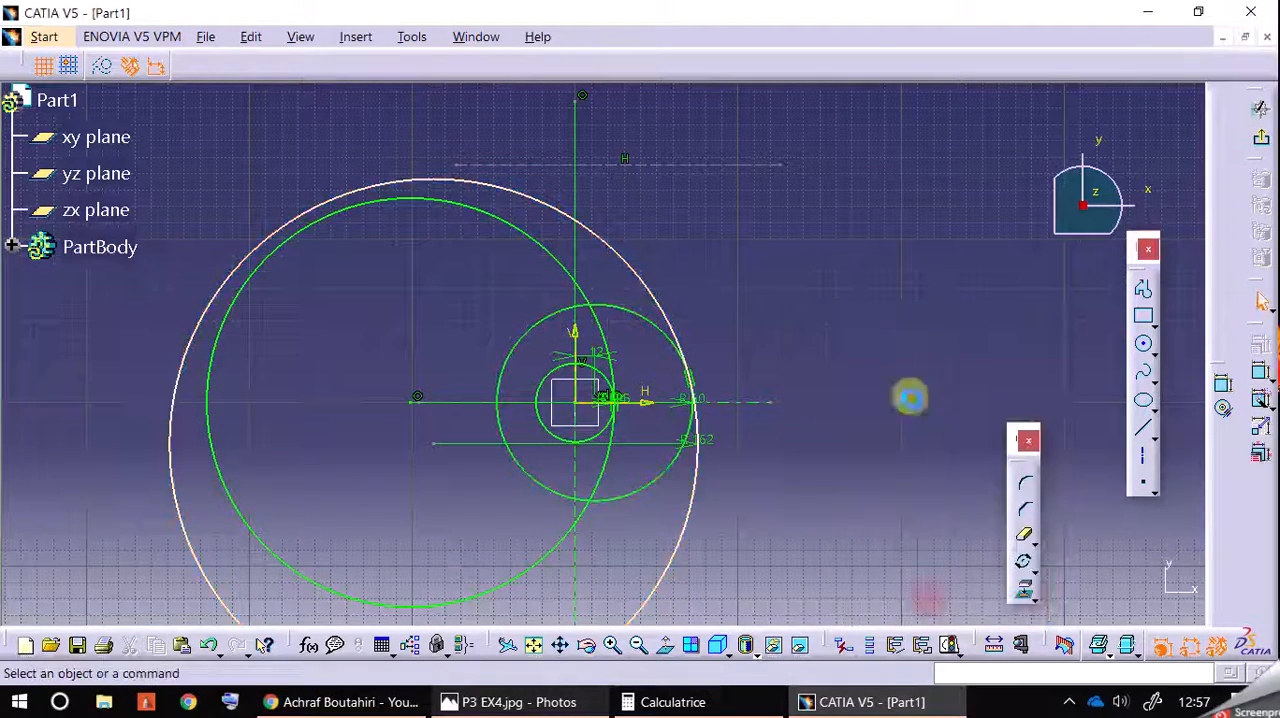
drag(602, 244, 430, 425)
mouse_move(600, 262)
mouse_down()
mouse_move(586, 249)
mouse_move(612, 280)
mouse_up()
click(738, 280)
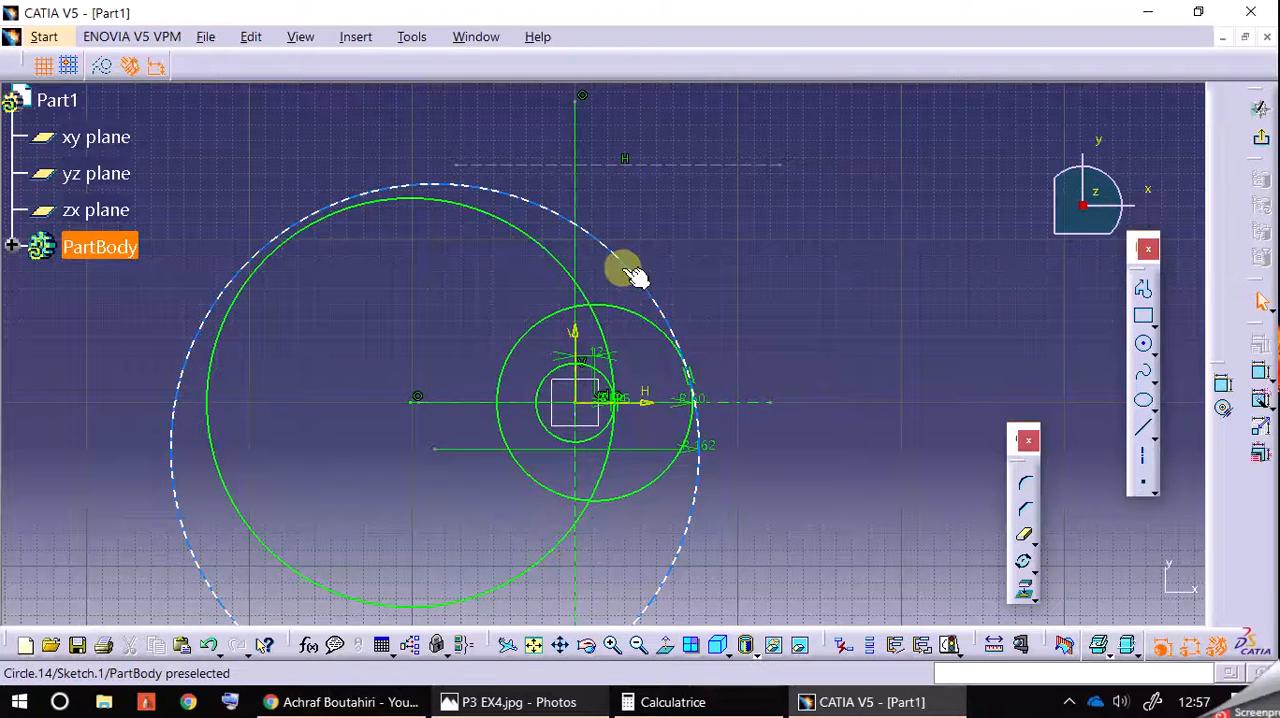
Step: Following the reference drawing, draw a 40 mm radius circle centred at about H 56 mm, V 124 mm, outside the 162 mm circle
click(548, 702)
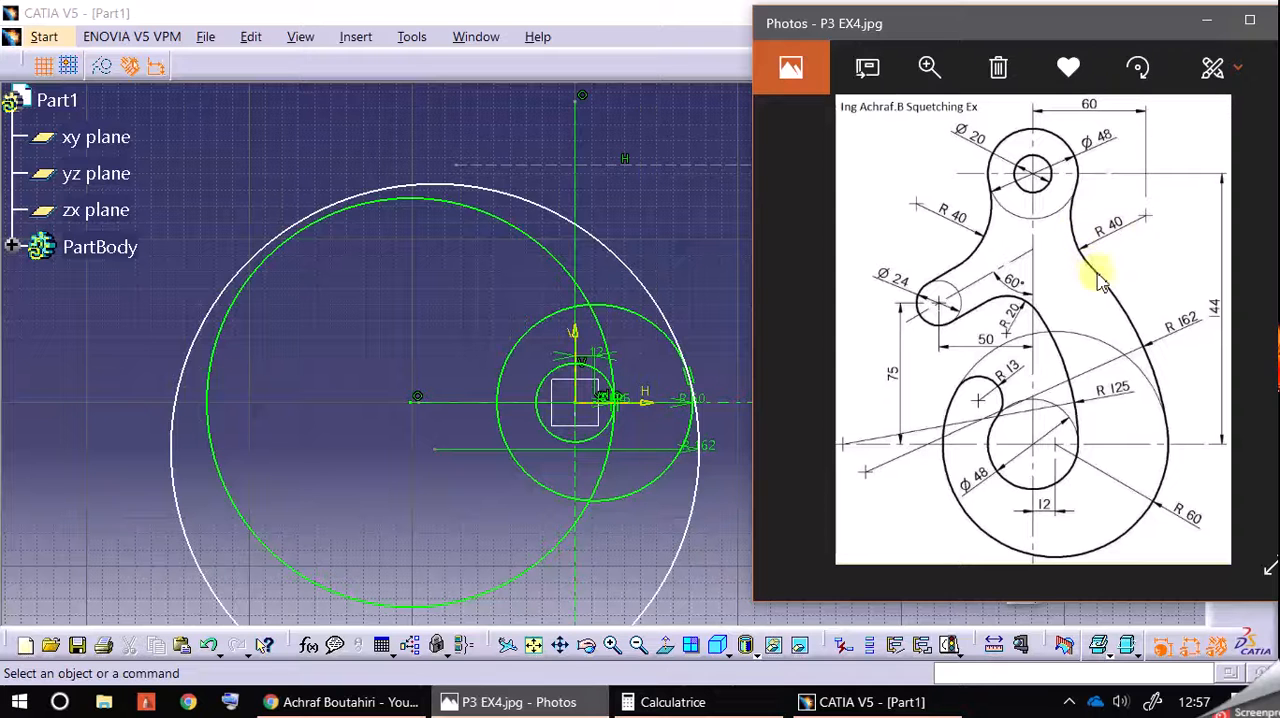
click(710, 244)
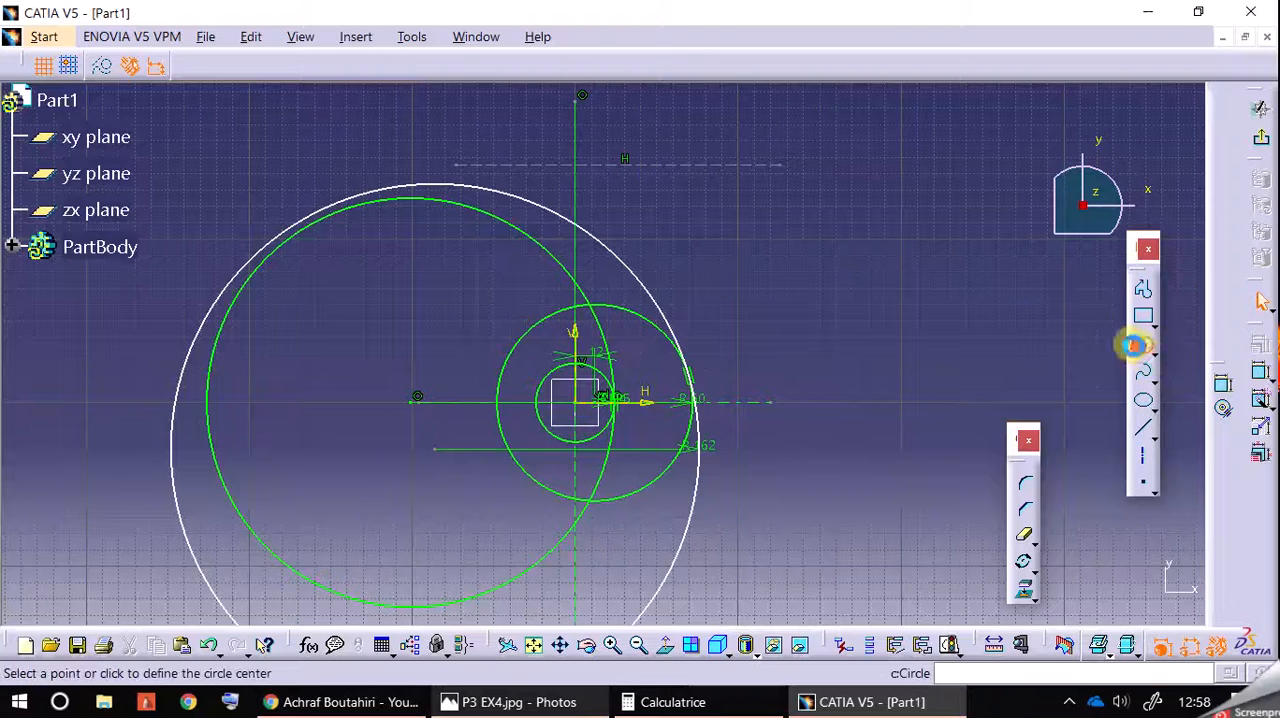
click(1143, 347)
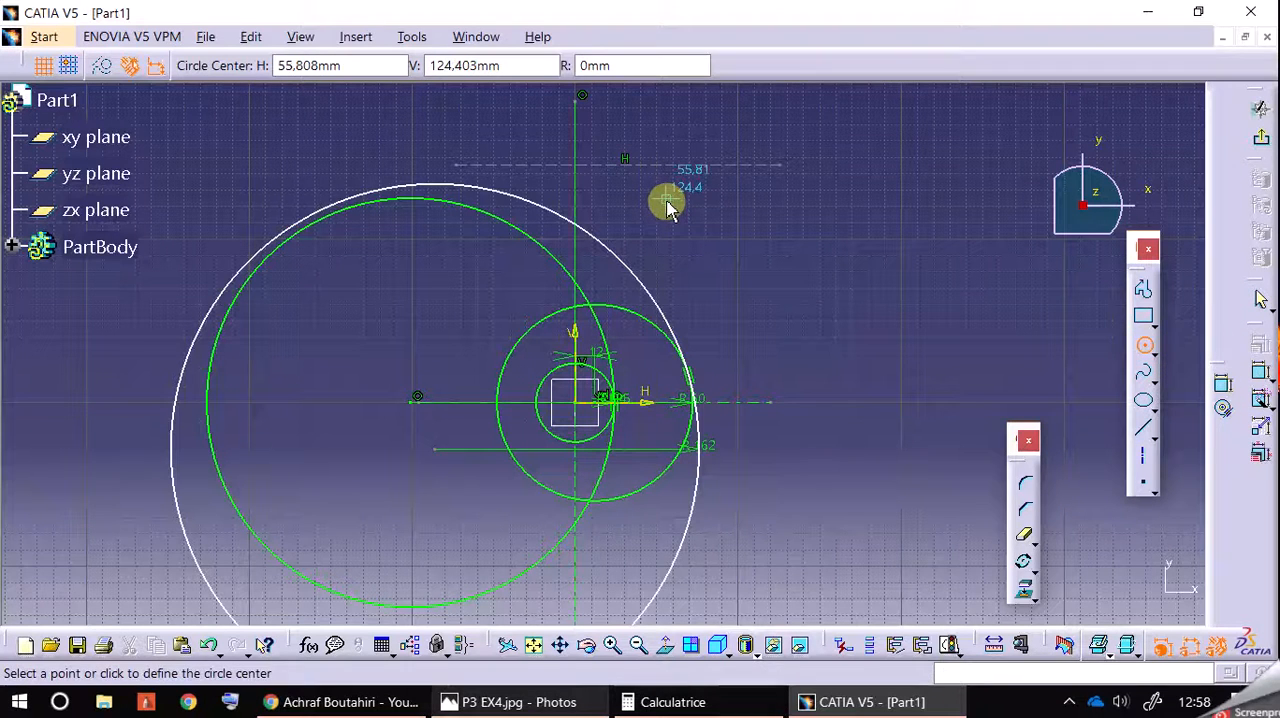
click(667, 202)
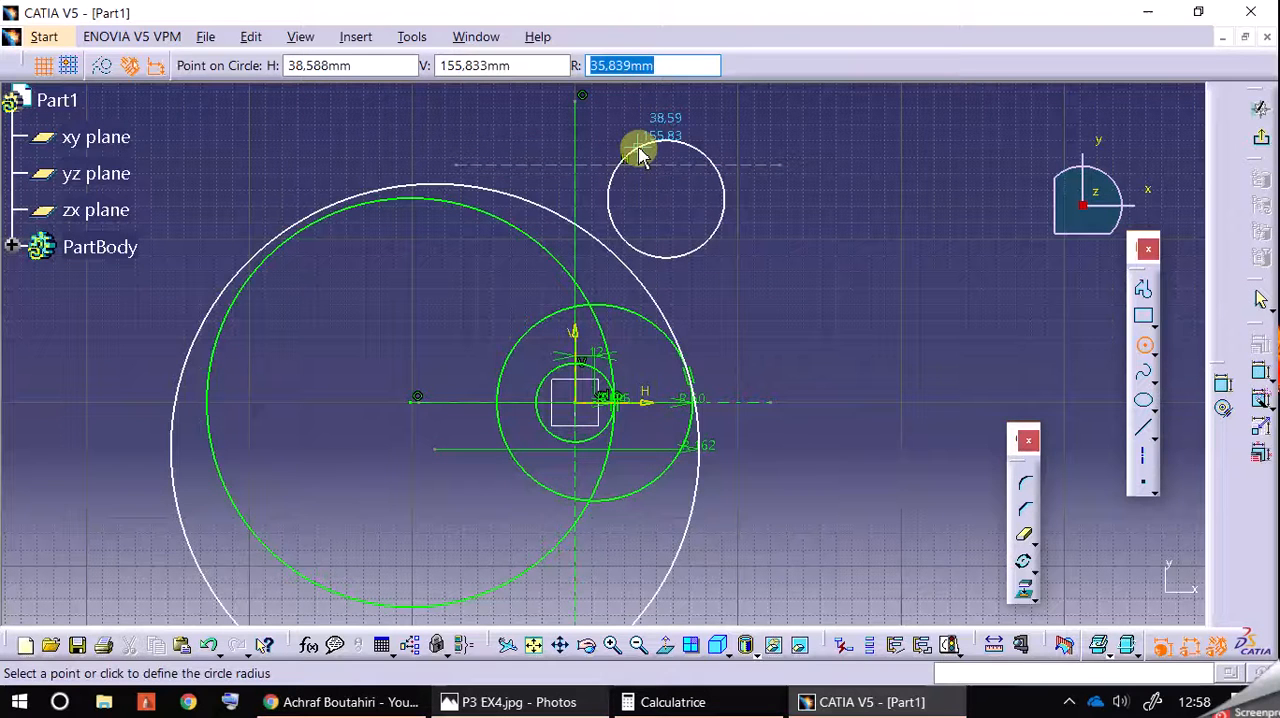
key(Return)
click(788, 306)
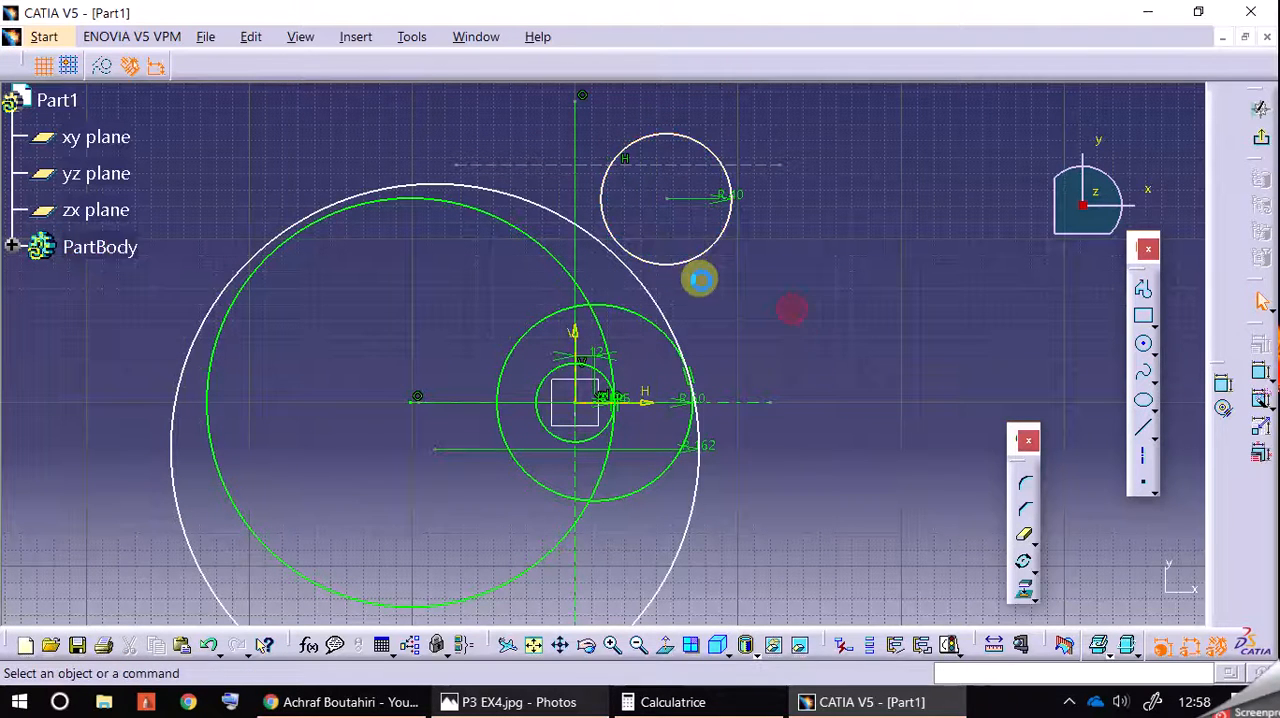
Step: Make the 40 mm radius circle tangent to the outside of the 162 mm radius circle
ctrl+click(652, 288)
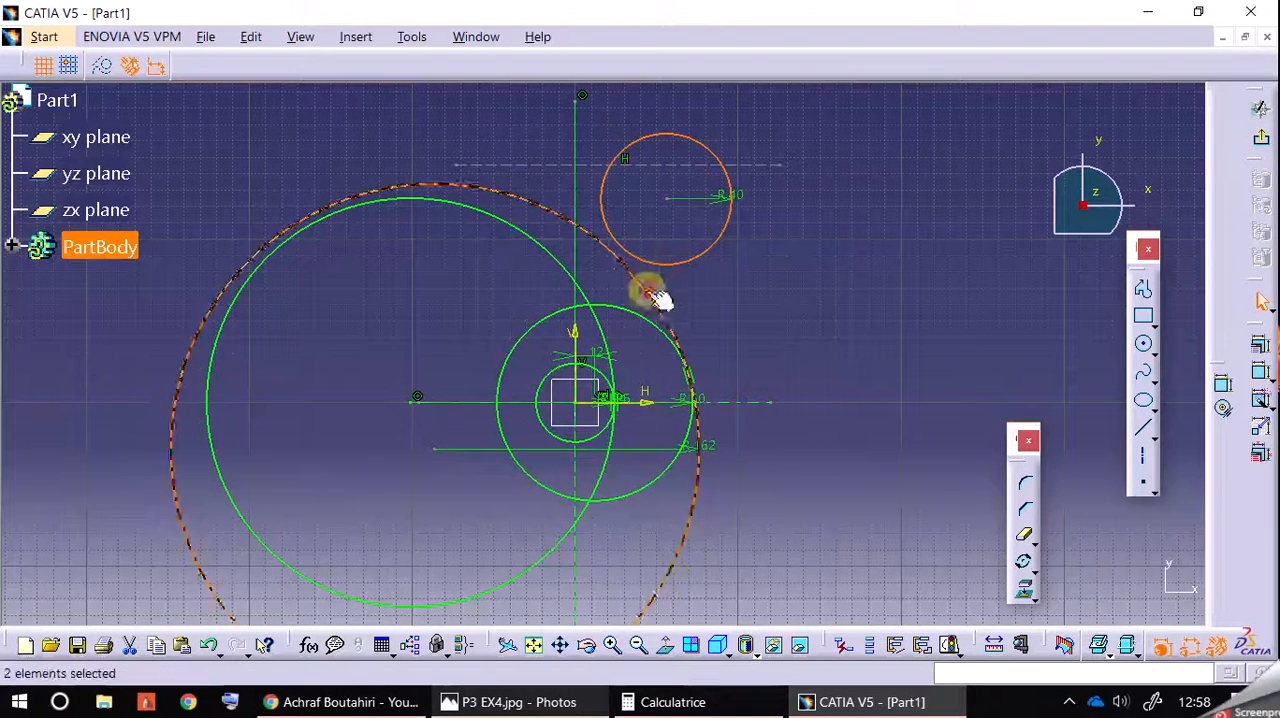
click(1223, 384)
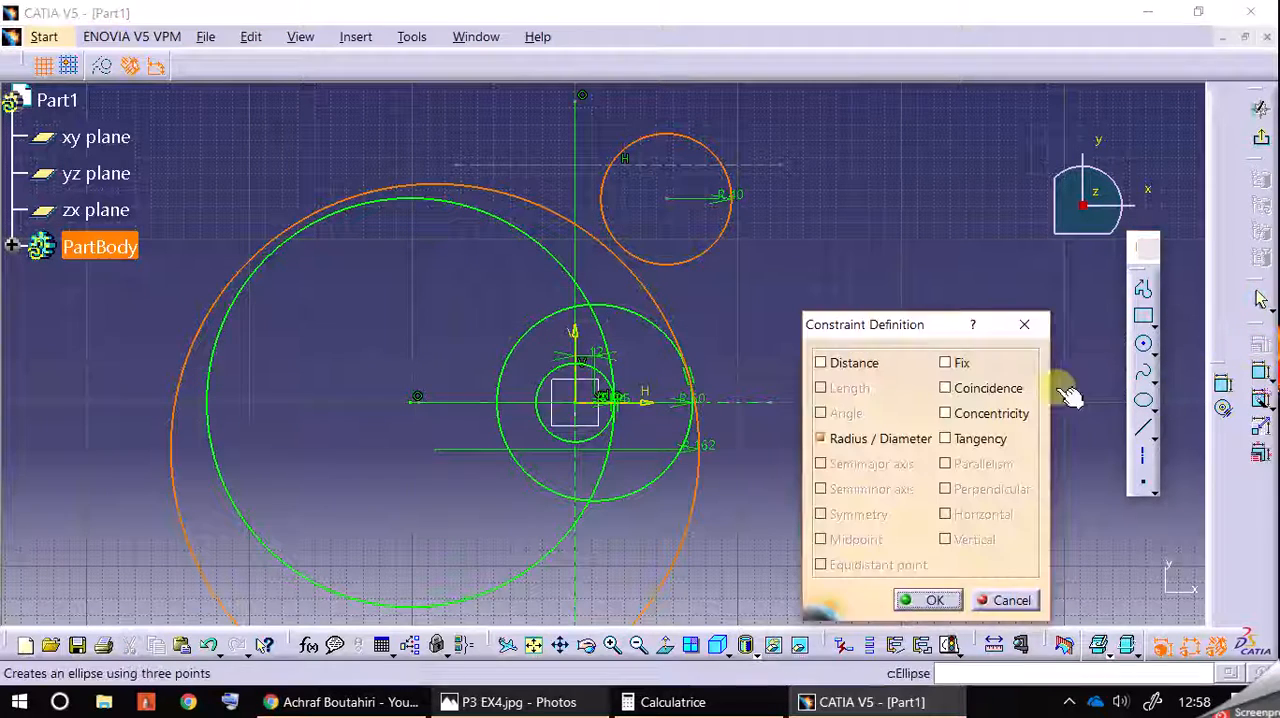
click(962, 438)
click(935, 600)
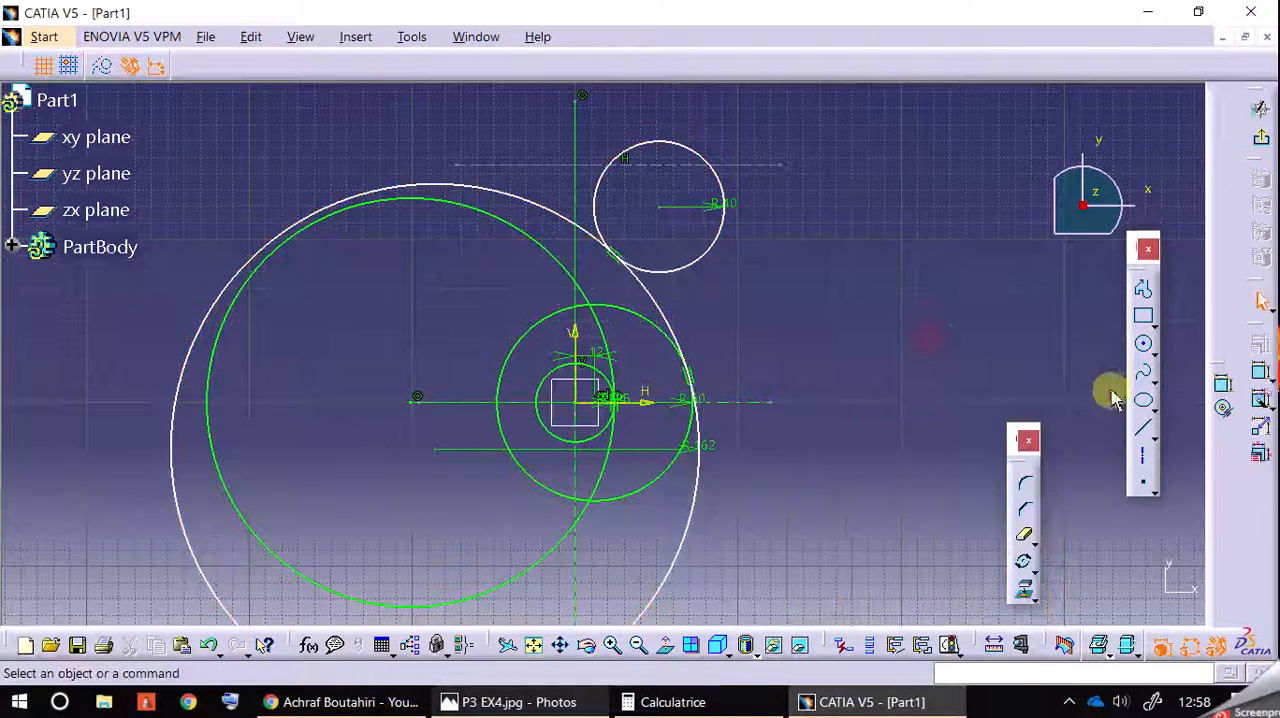
click(1258, 370)
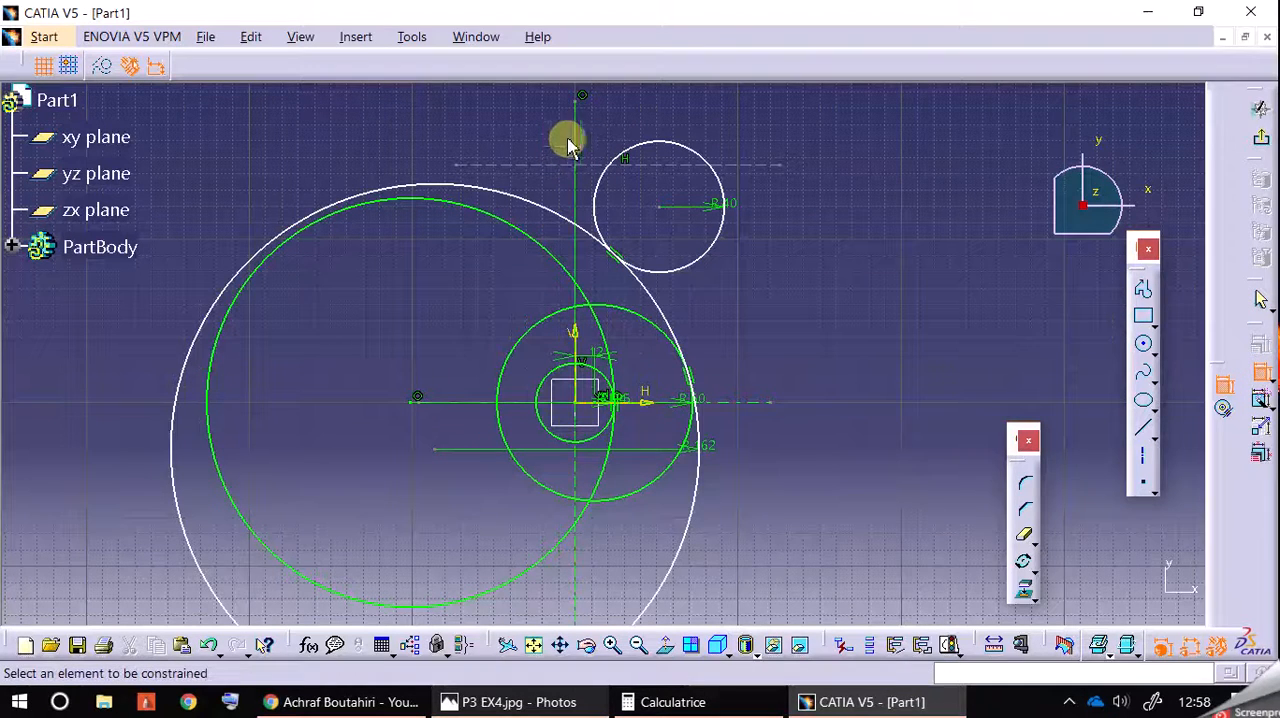
click(560, 700)
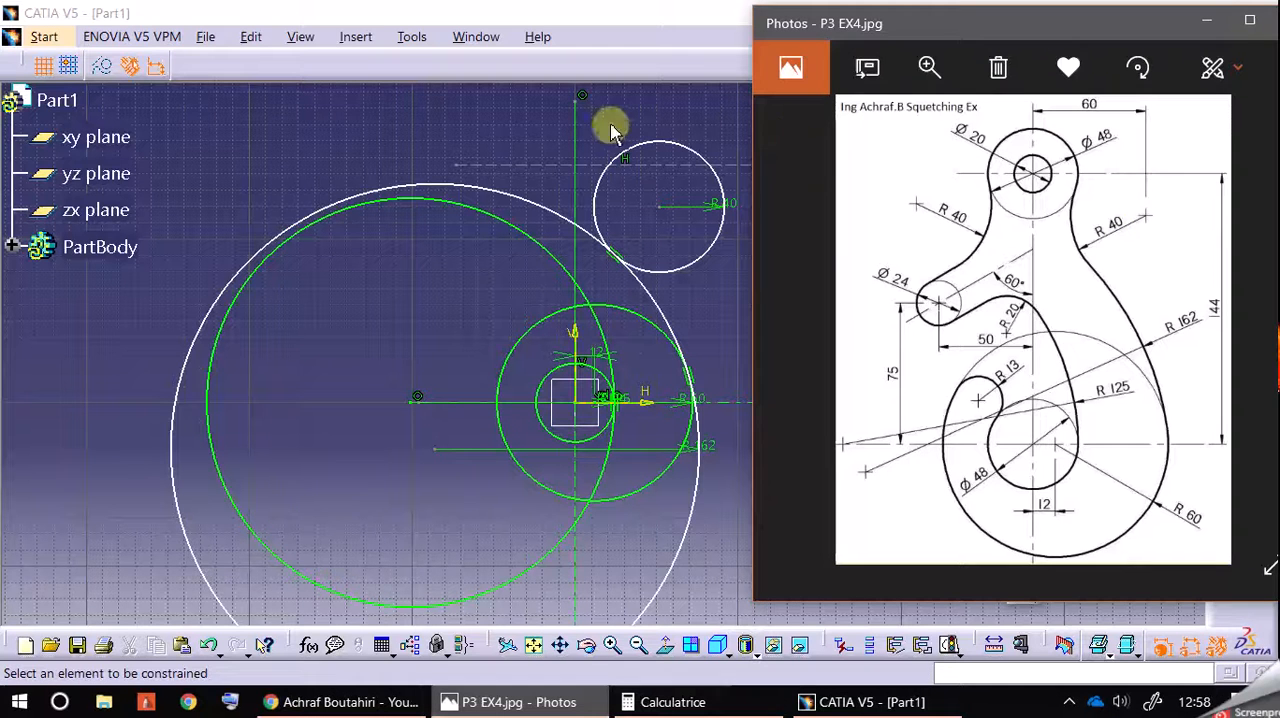
click(577, 120)
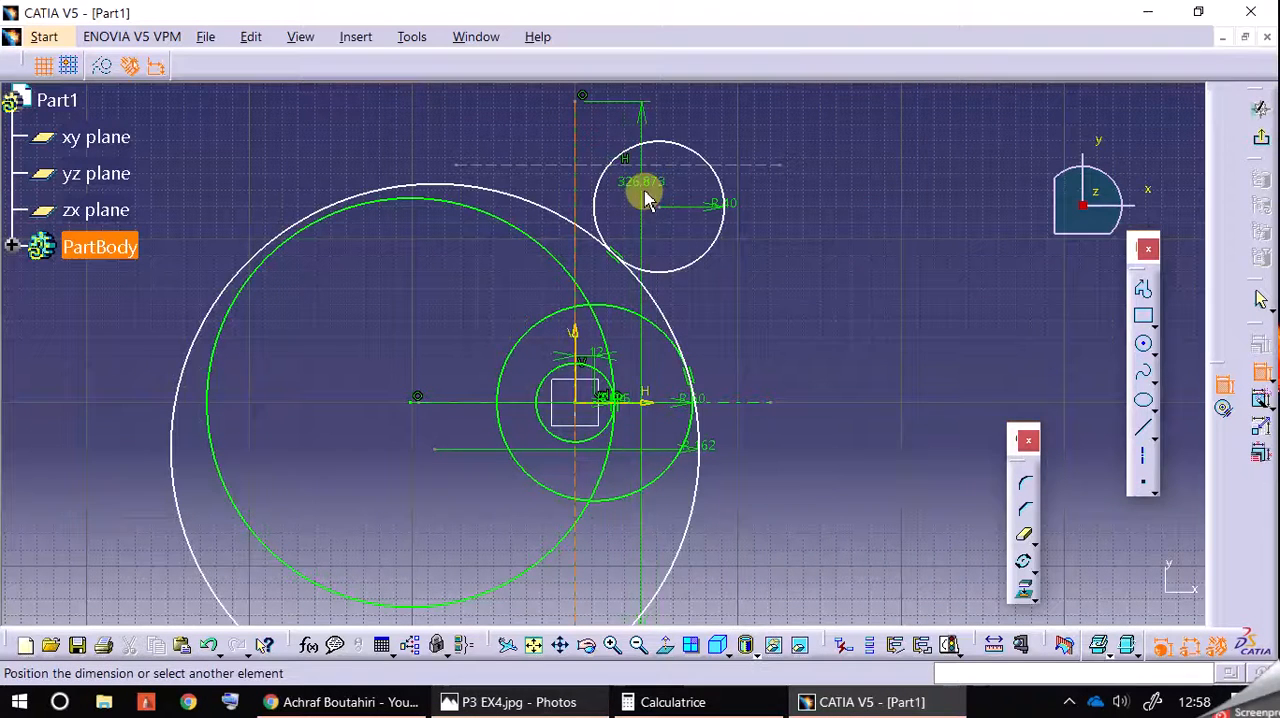
click(660, 205)
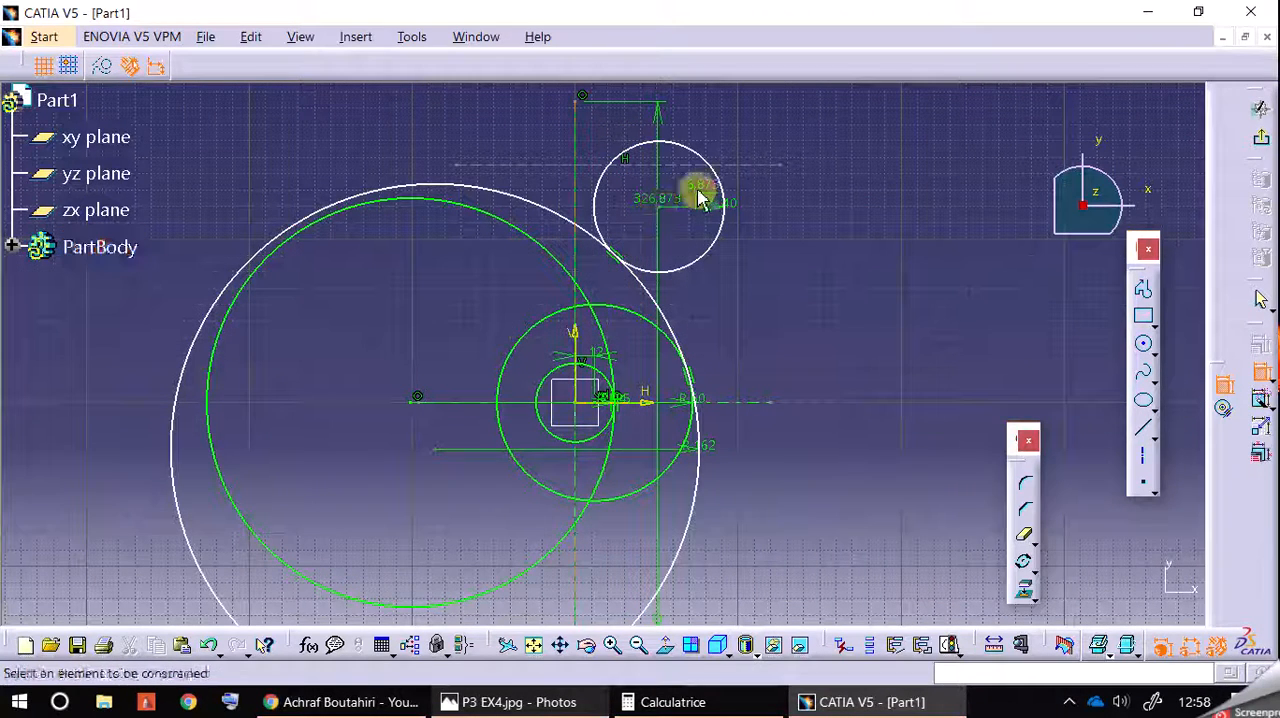
right_click(658, 118)
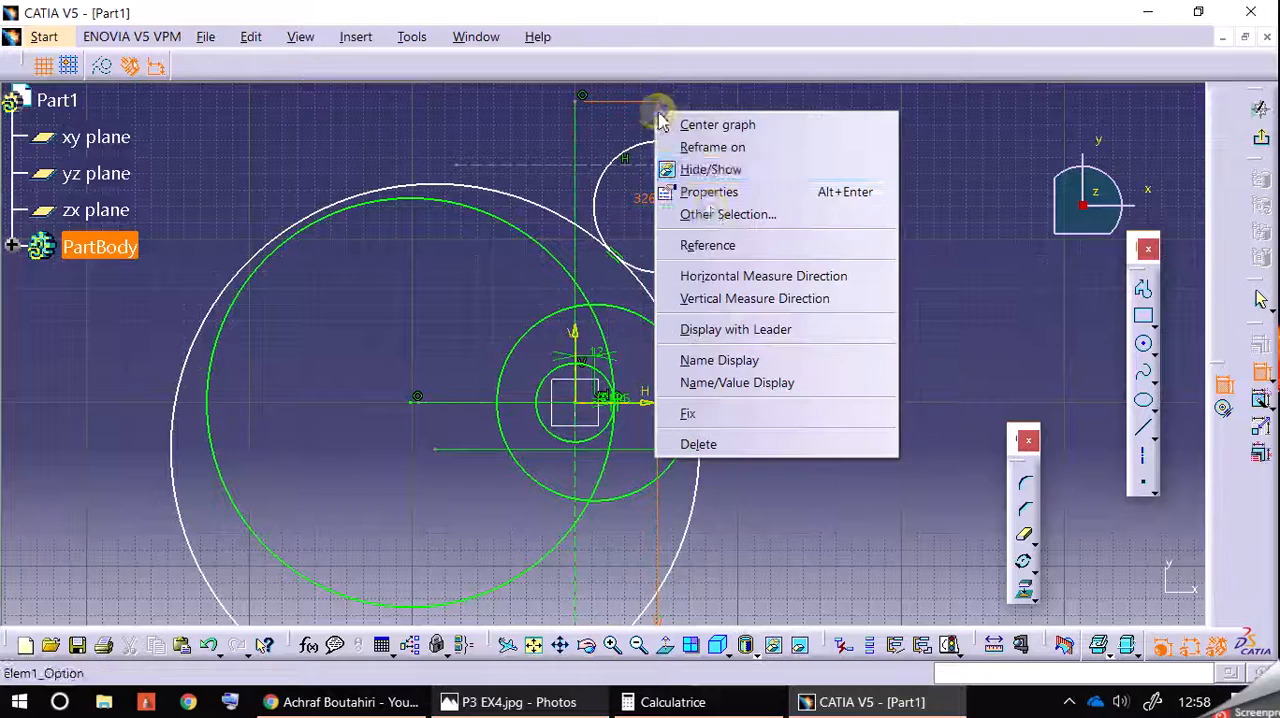
click(771, 443)
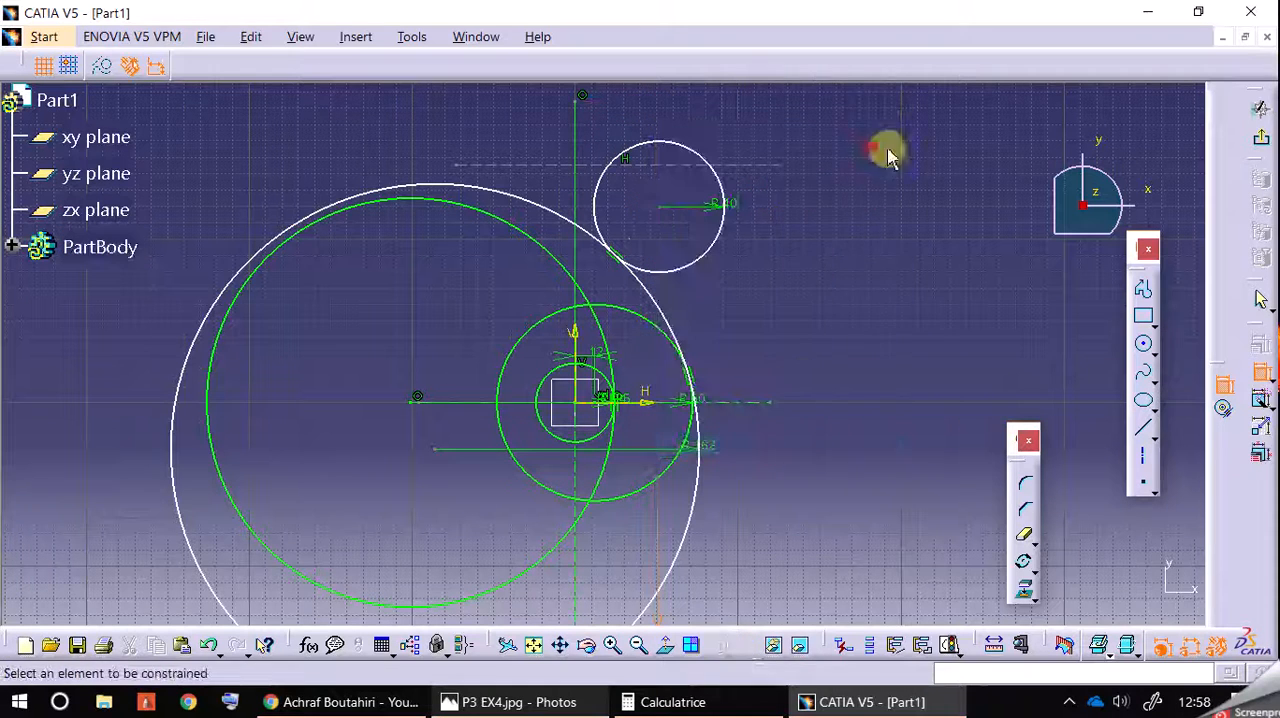
Step: Dimension the horizontal offset between the vertical axis and the 40 mm circle's centre and set it to 60 mm
click(1228, 398)
click(580, 132)
click(658, 210)
click(660, 207)
click(718, 125)
double_click(730, 124)
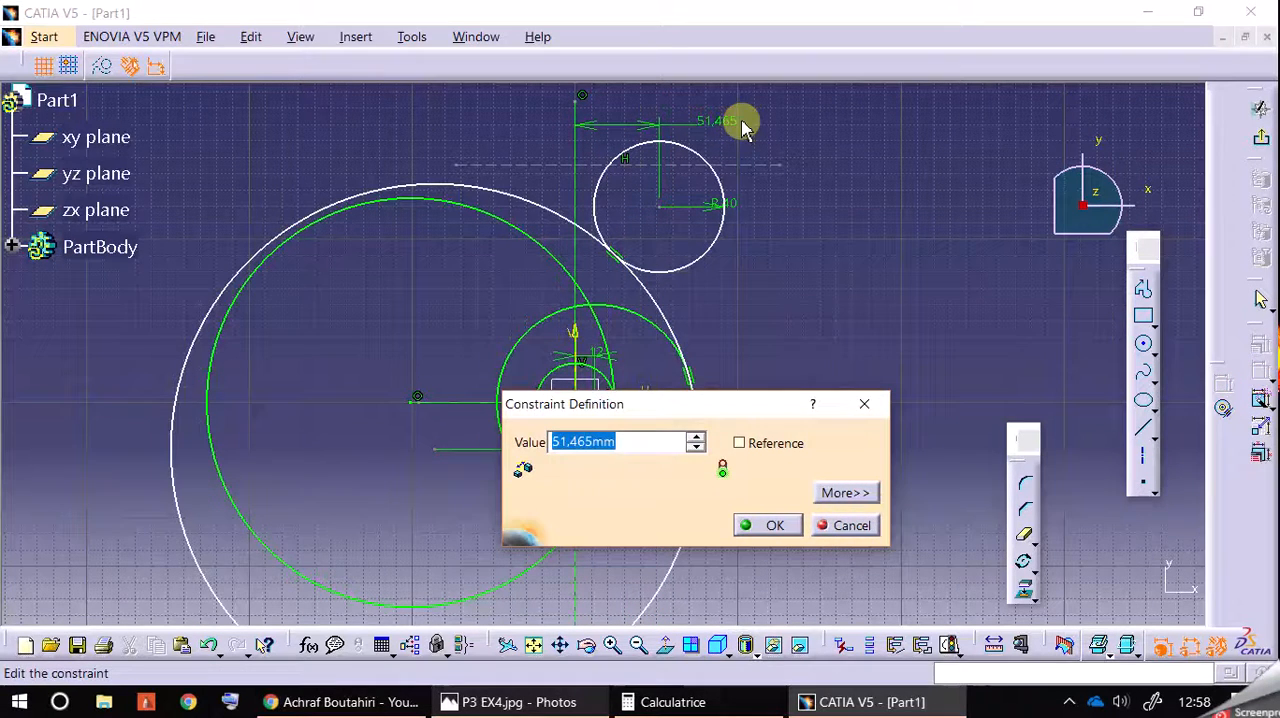
text(60)
key(Return)
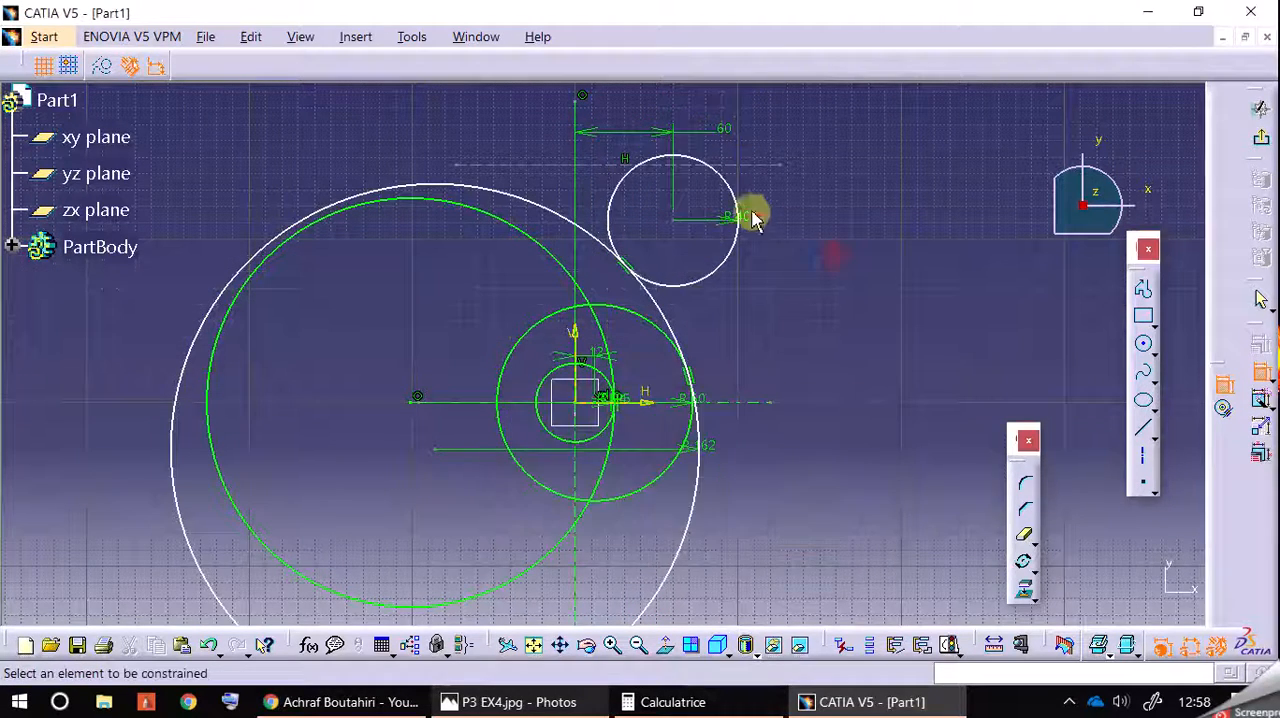
Step: Shift the 40 mm radius circle slightly downward in the sketch
click(722, 177)
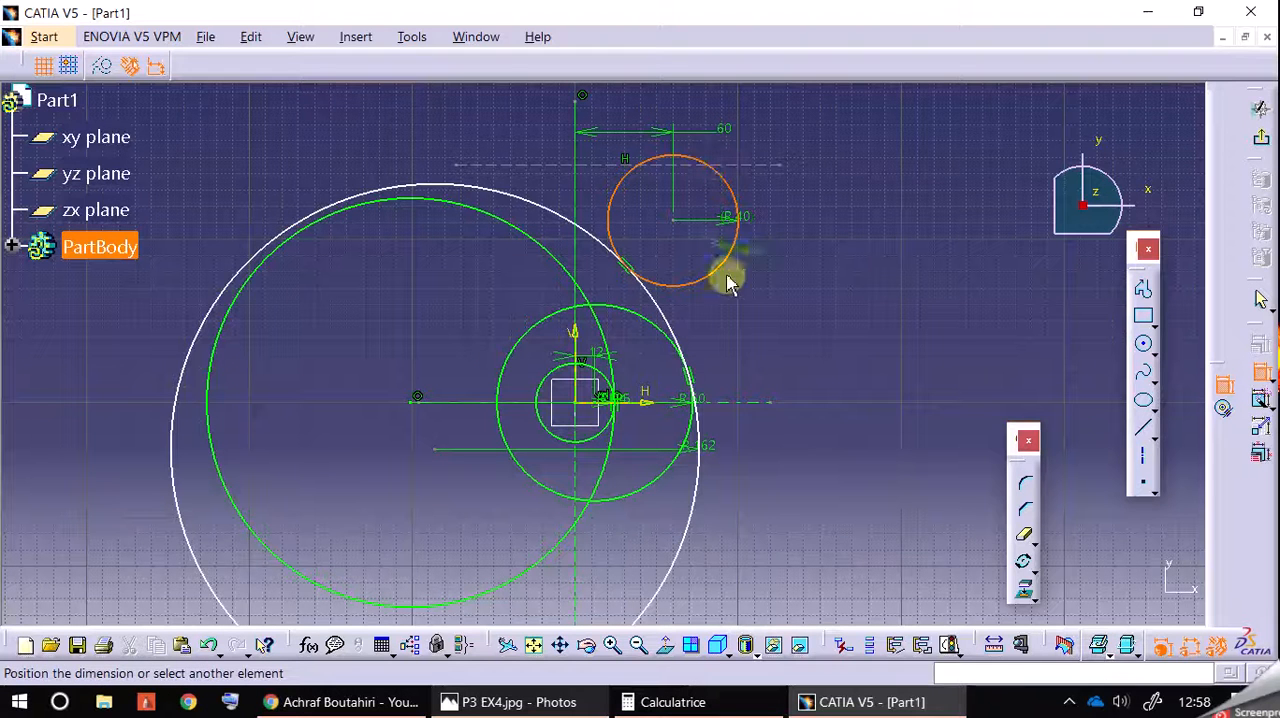
click(758, 252)
mouse_move(734, 200)
mouse_down()
mouse_move(726, 180)
mouse_move(730, 213)
mouse_up()
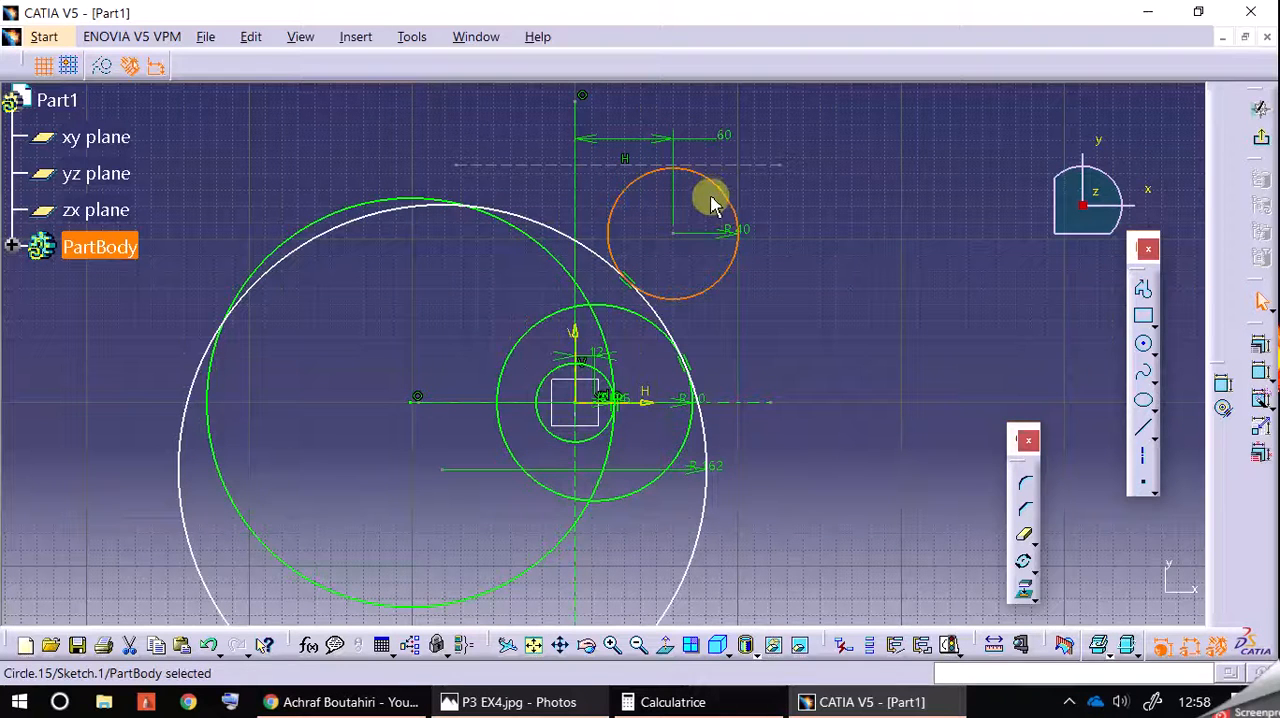
Step: Following the reference drawing, dimension the vertical distance between the upper and lower horizontal construction axes and set it to 144 mm
click(655, 190)
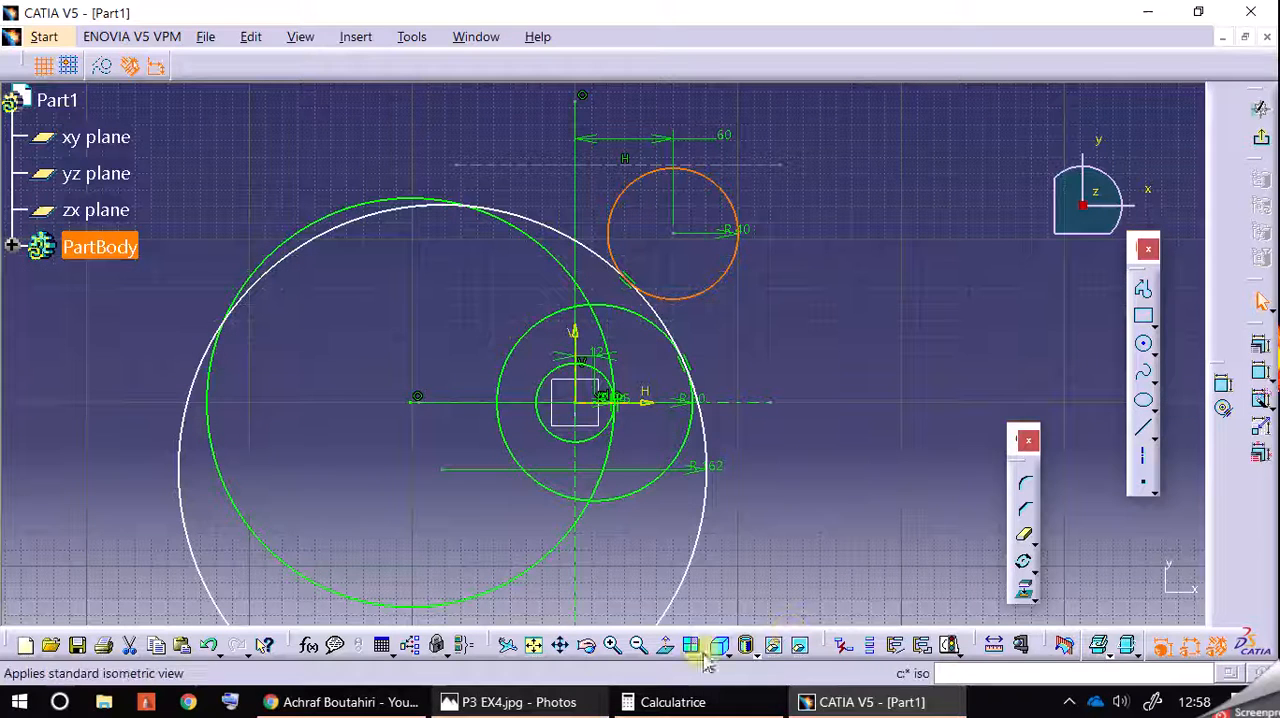
click(575, 702)
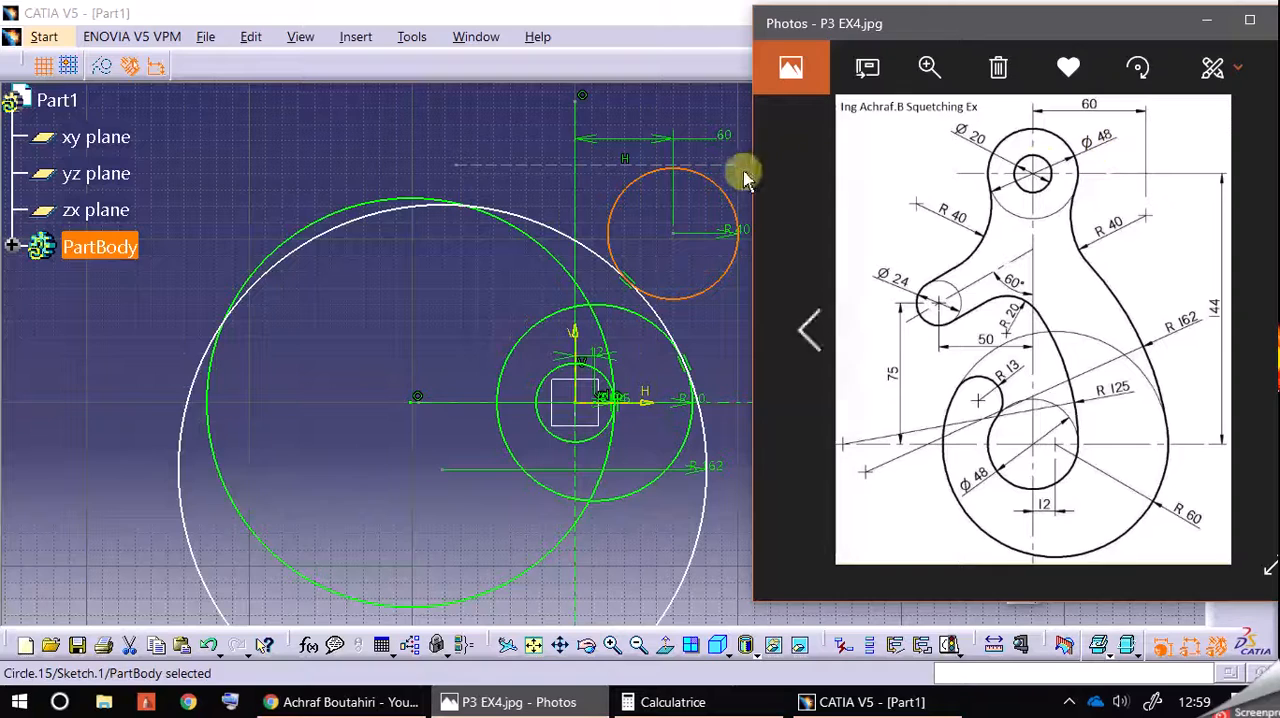
click(455, 127)
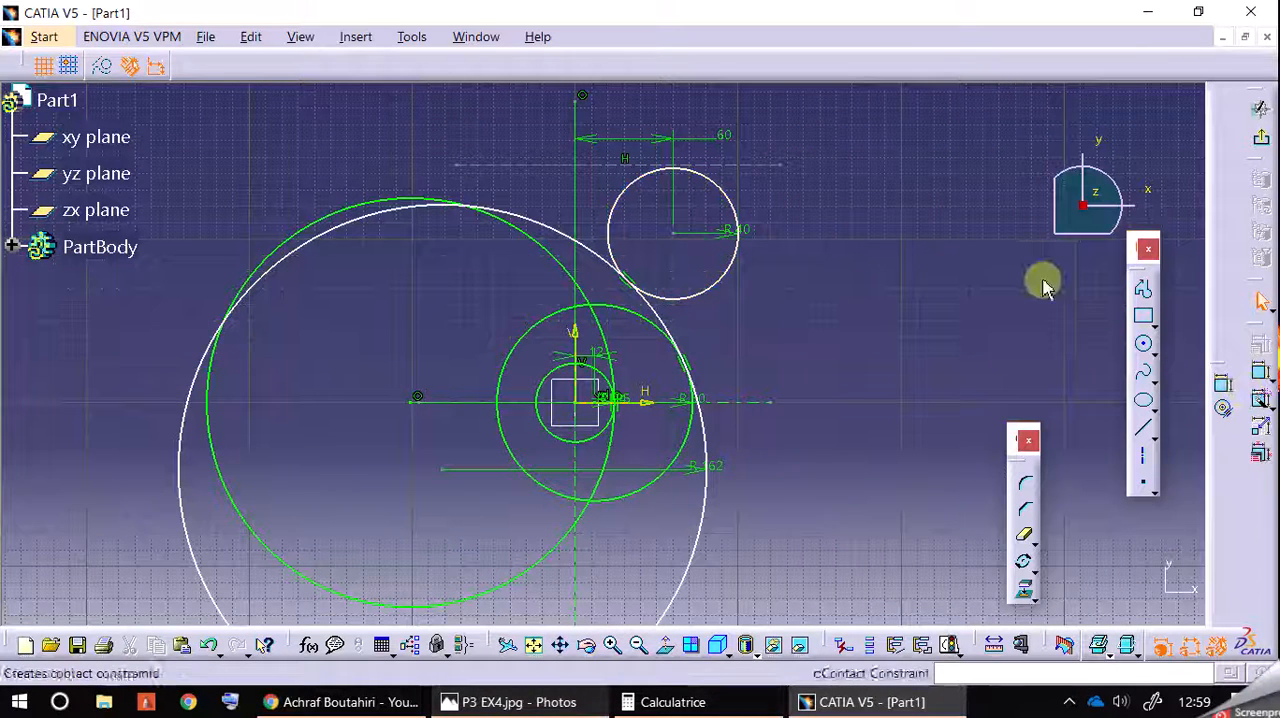
click(600, 705)
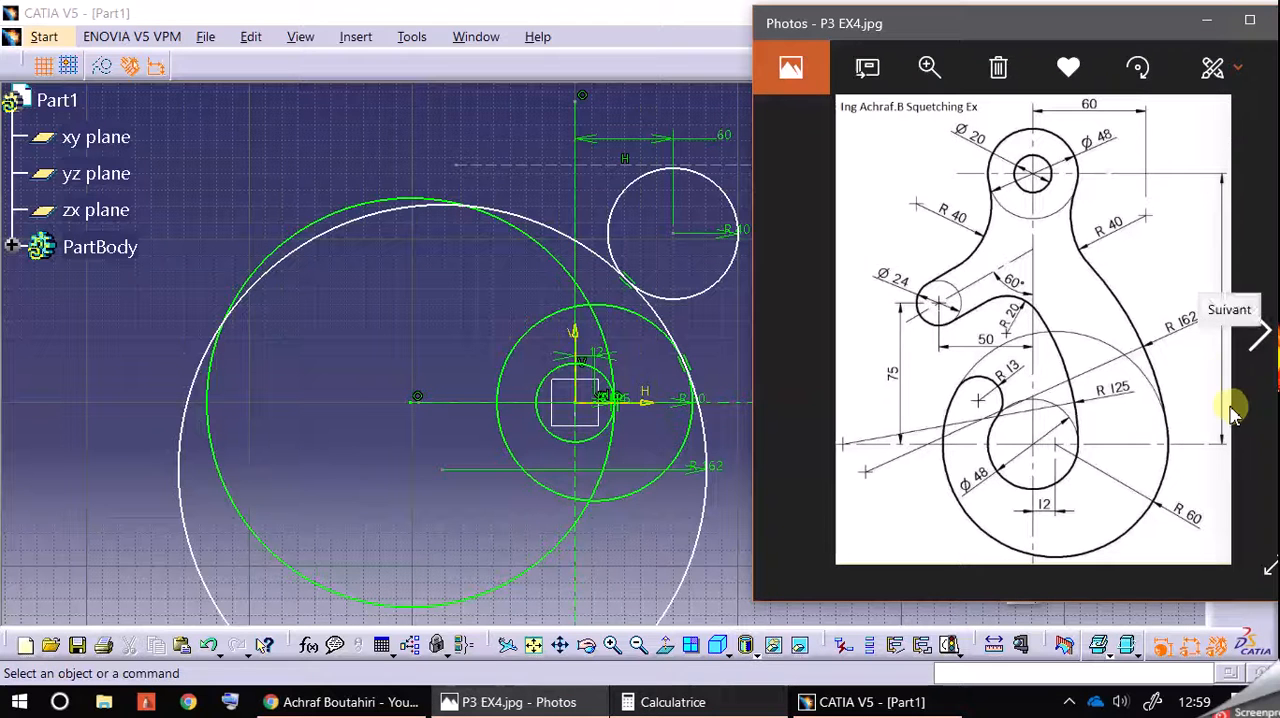
click(386, 337)
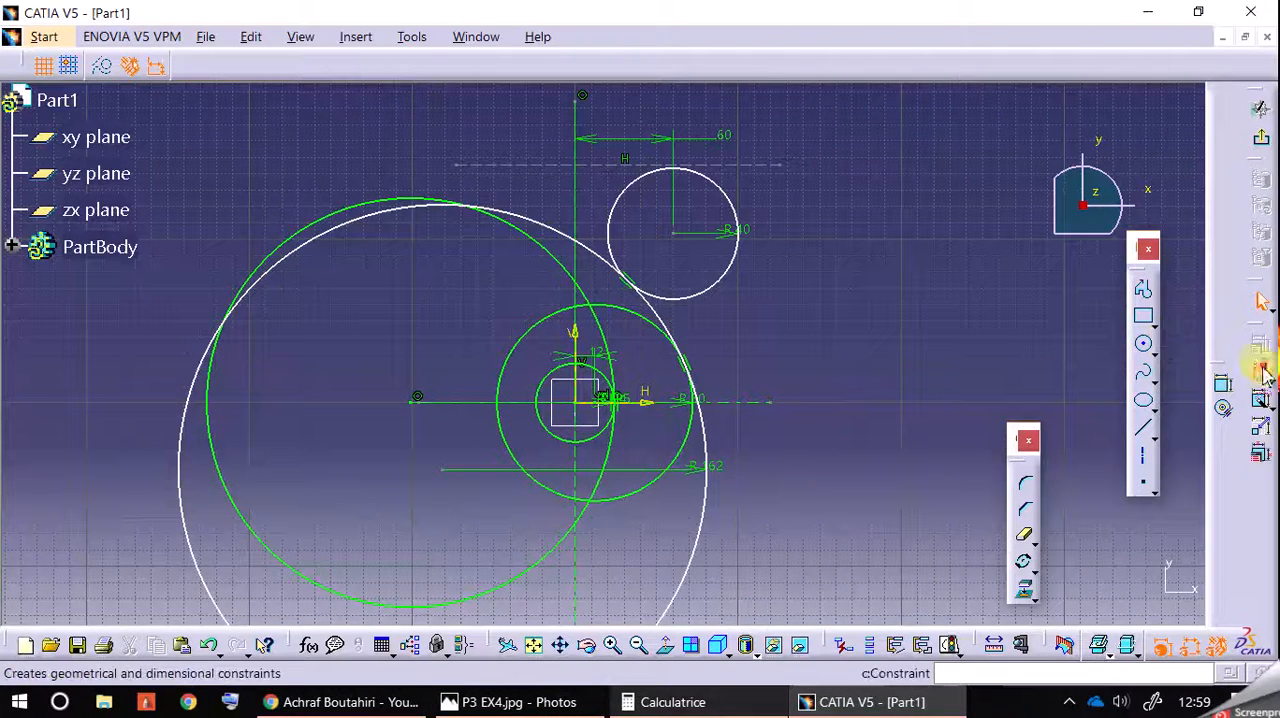
click(763, 403)
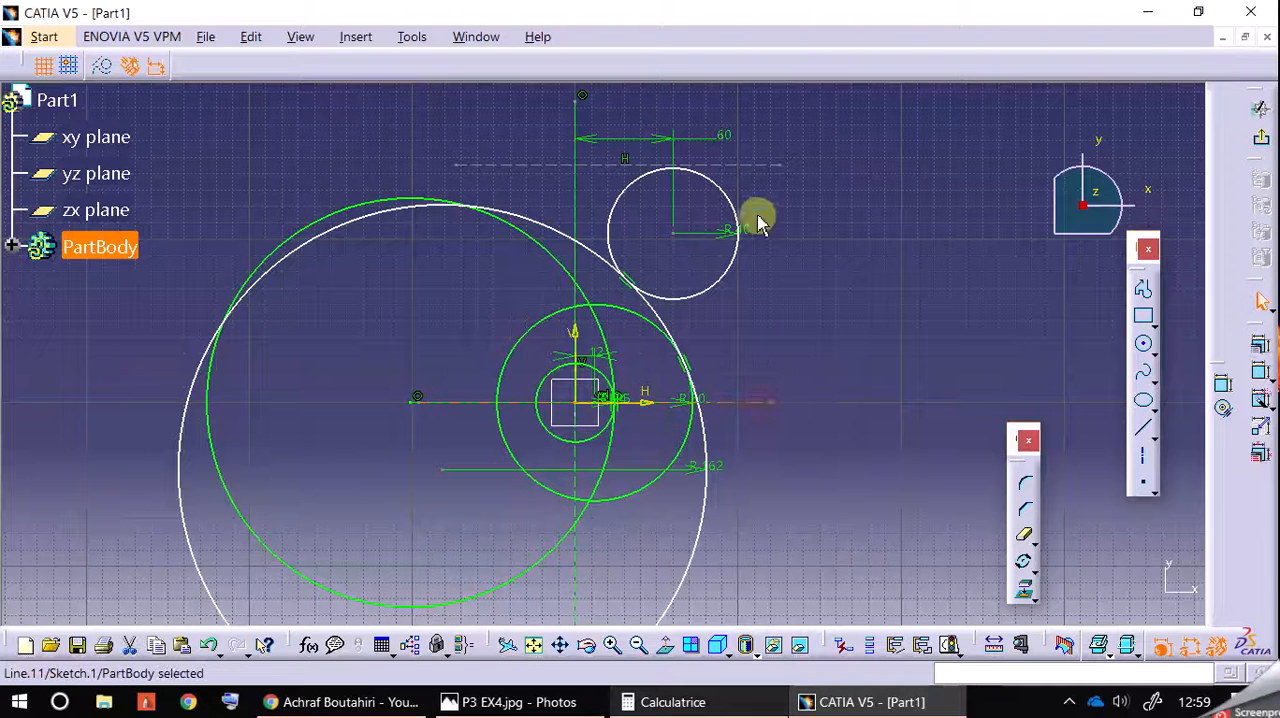
click(764, 165)
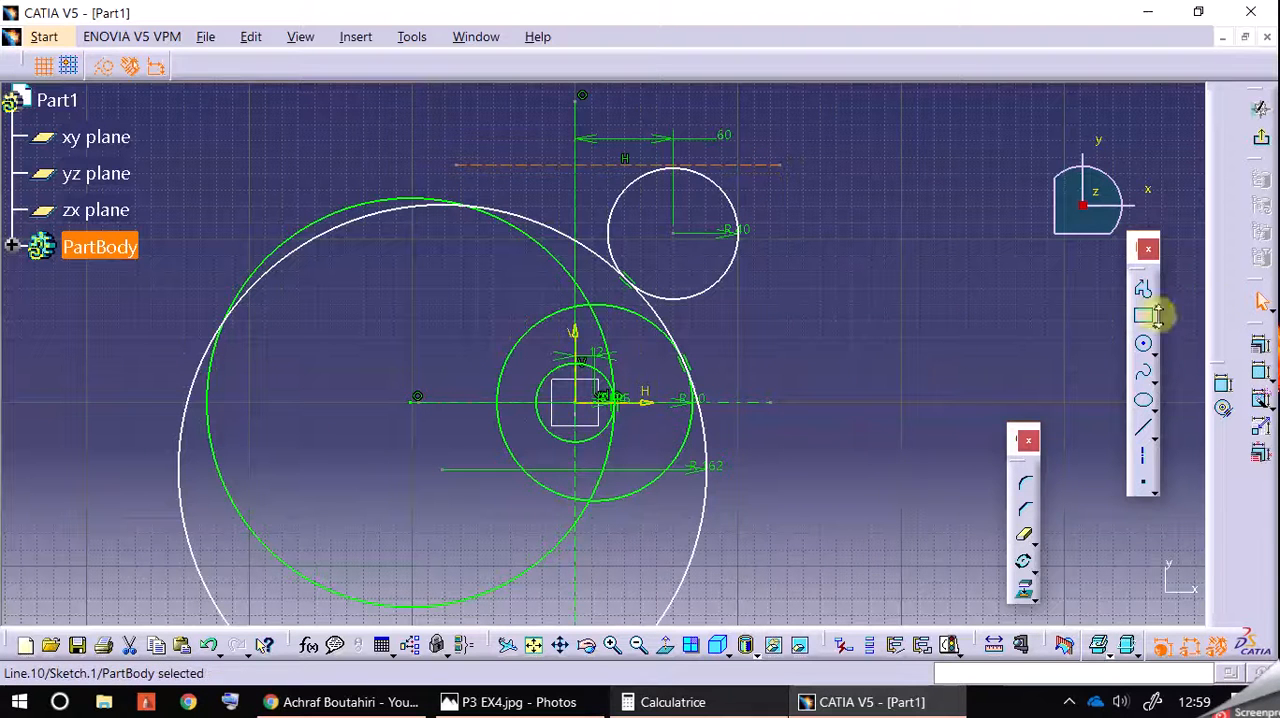
click(762, 403)
click(816, 315)
double_click(826, 313)
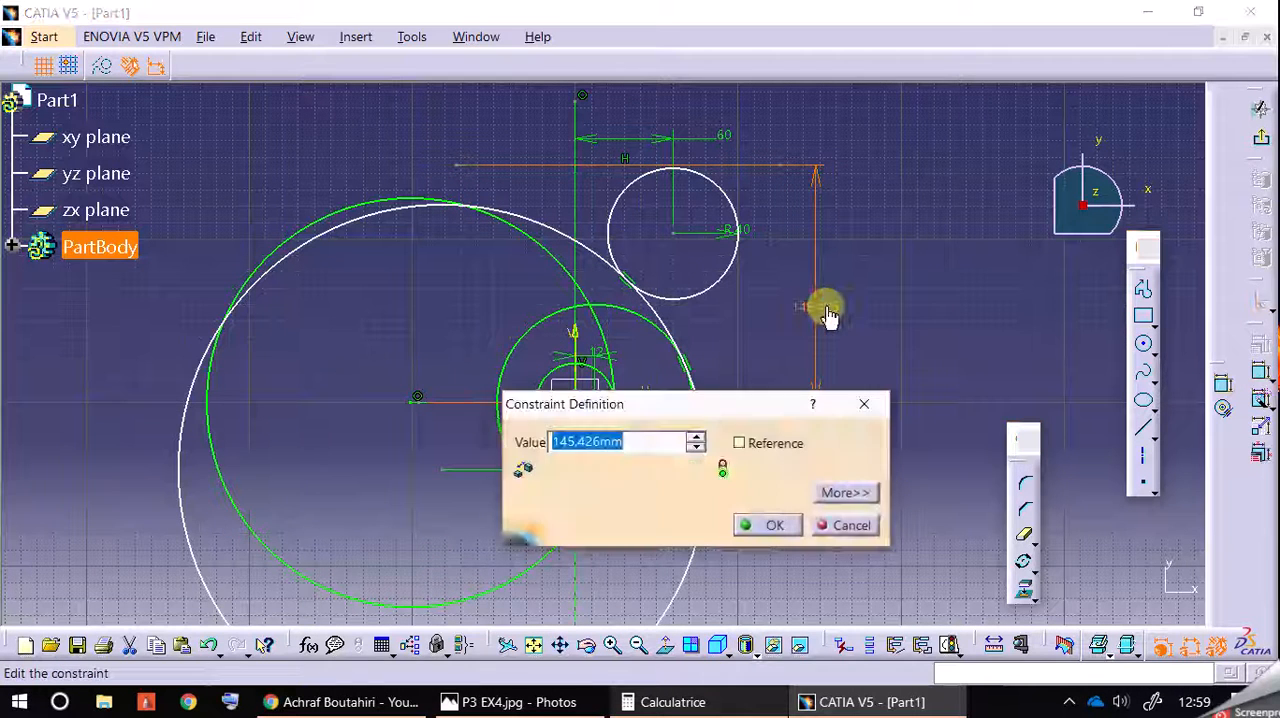
text(144)
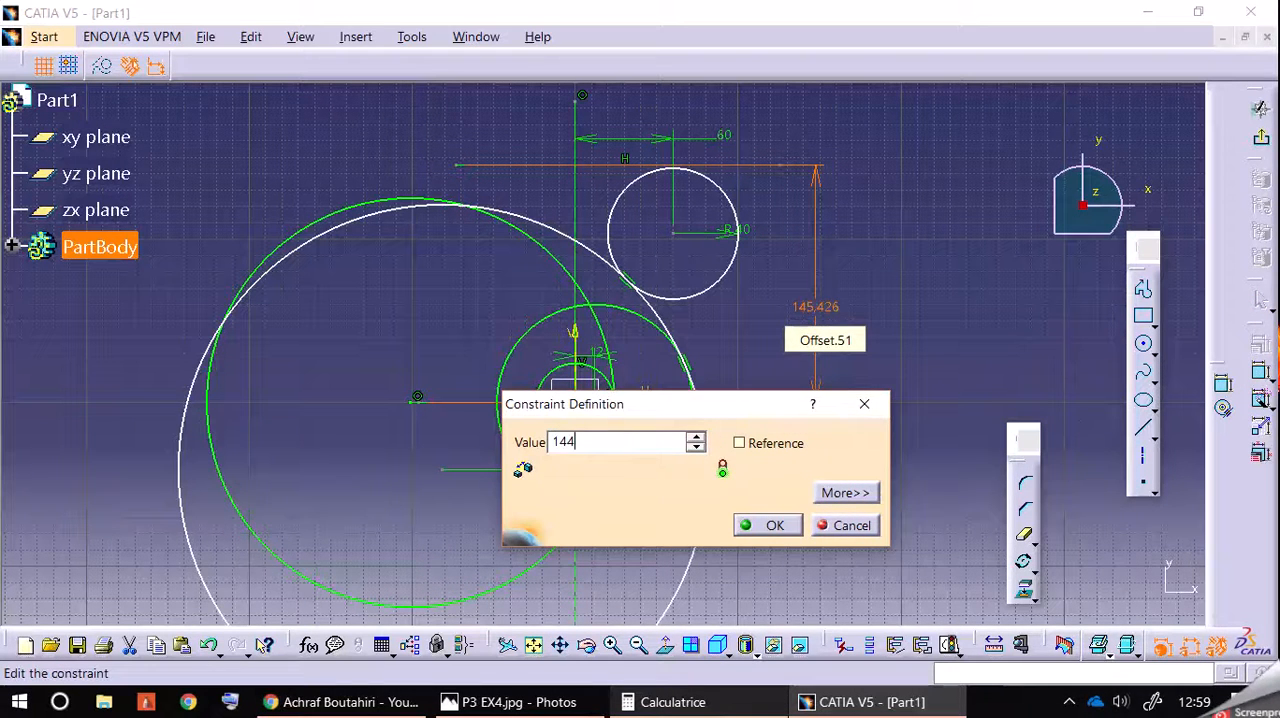
key(Return)
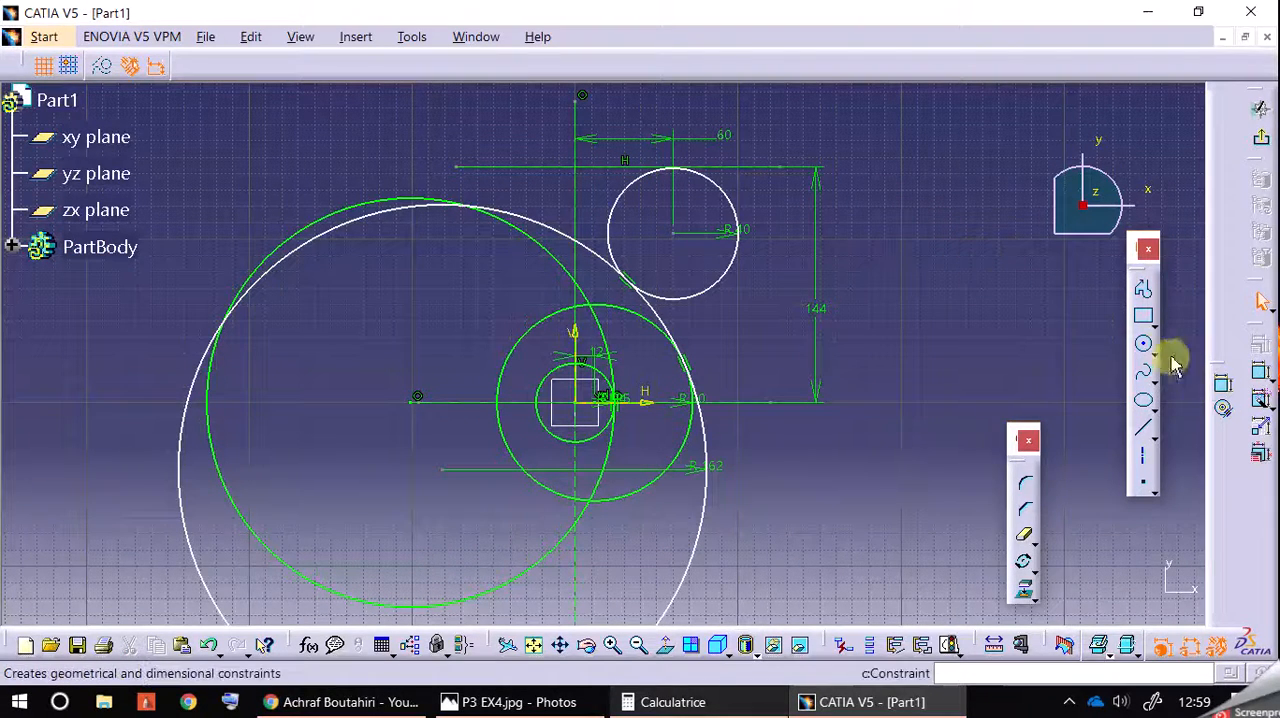
Step: Draw a 24 mm radius circle centred where the vertical axis meets the upper horizontal axis, at H 0 mm, V 144 mm
click(1144, 342)
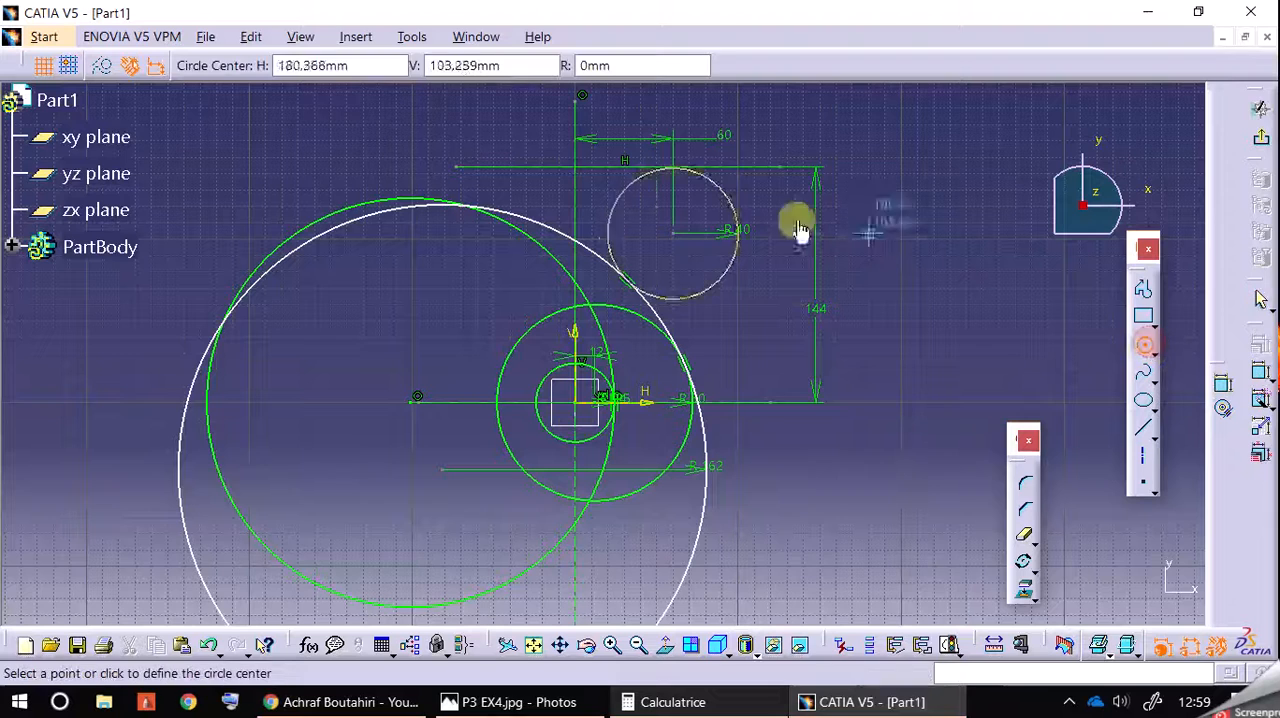
click(577, 168)
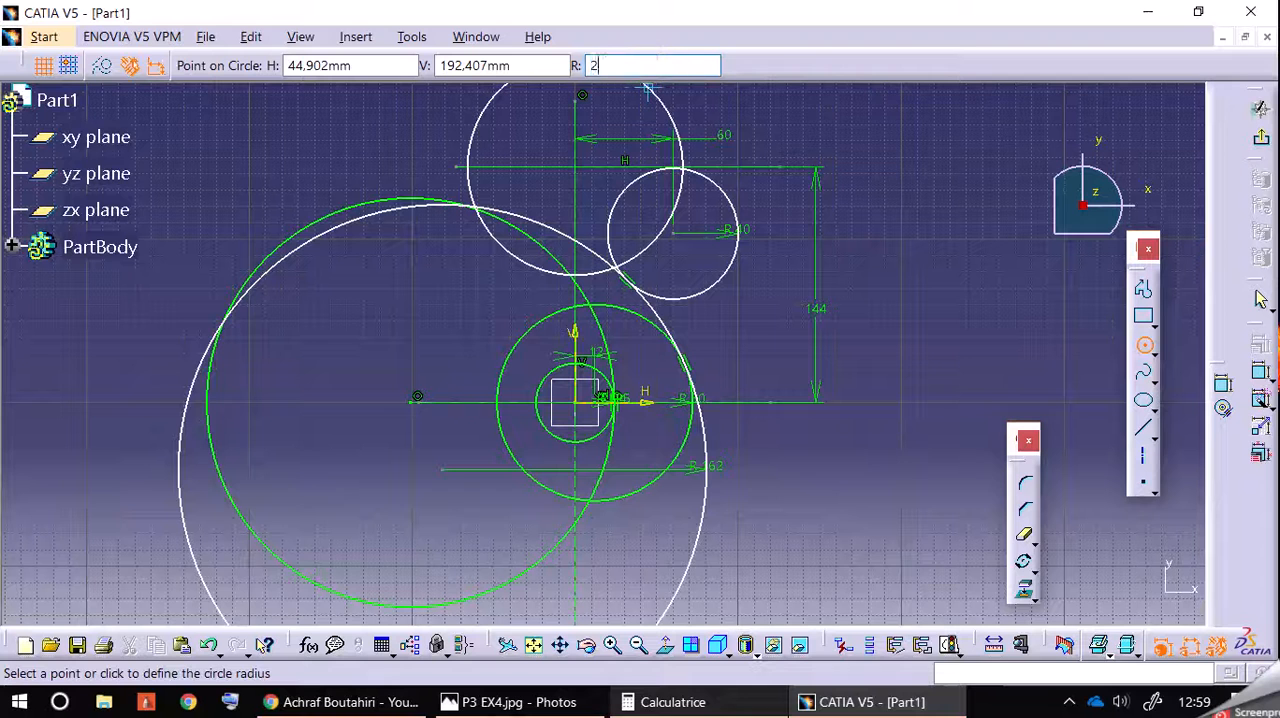
text(24)
key(Return)
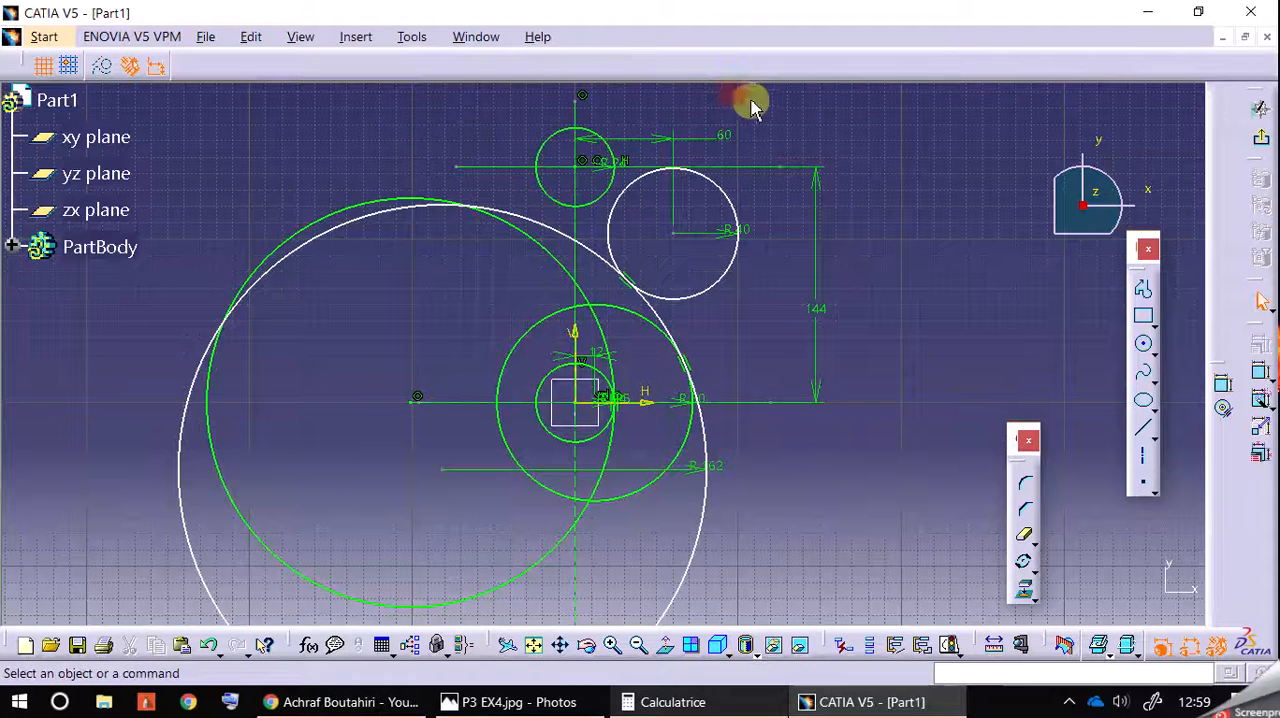
Step: Make the 24 mm radius circle on the upper axis tangent to the 40 mm radius circle
click(620, 186)
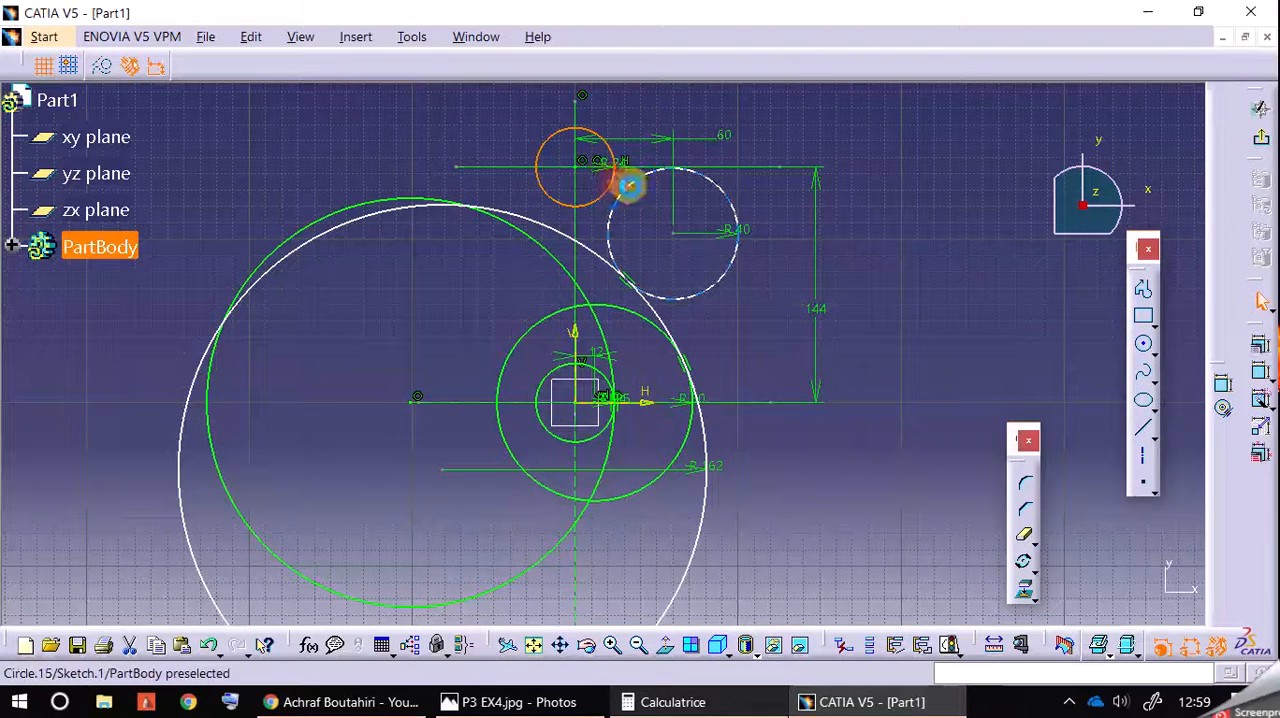
click(636, 186)
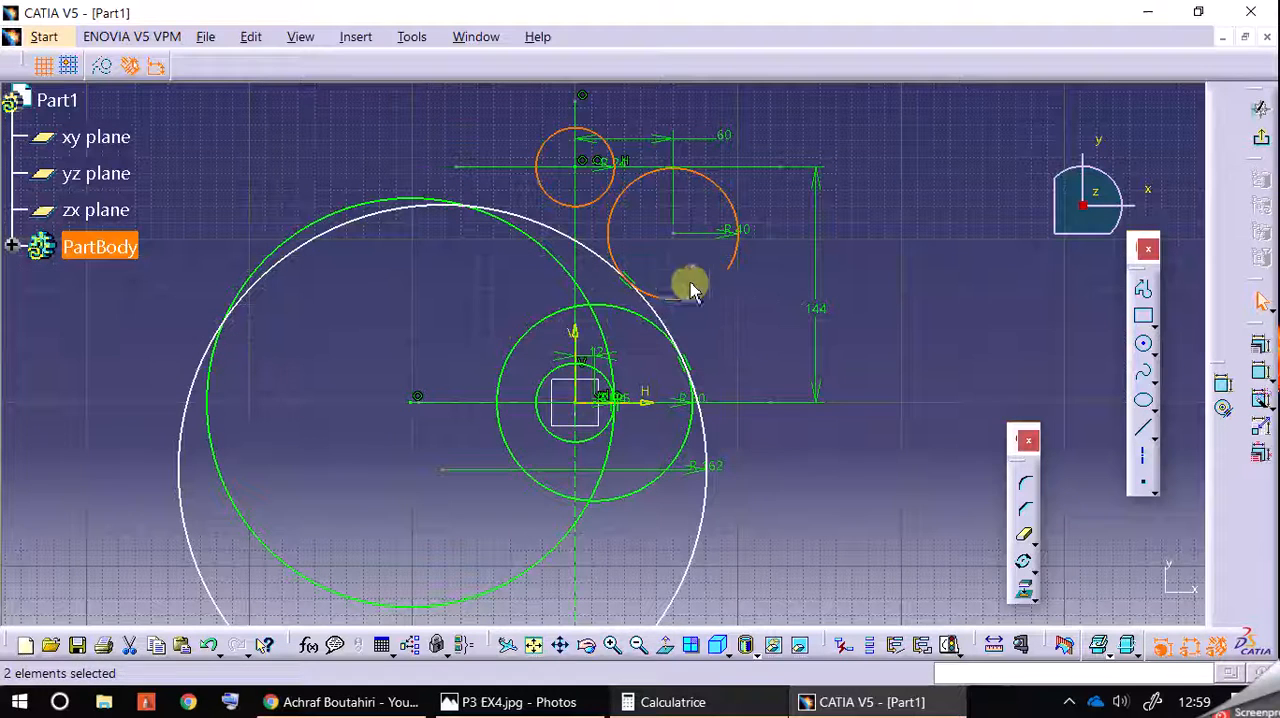
click(780, 268)
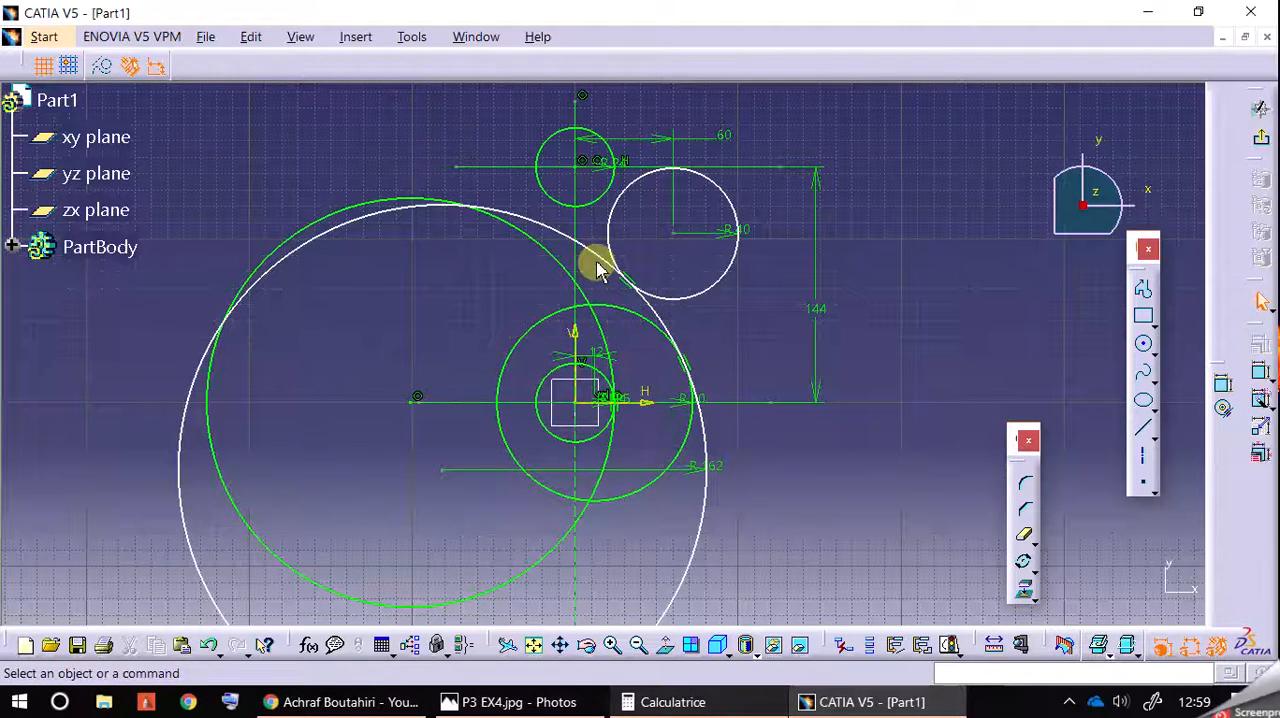
ctrl+click(613, 181)
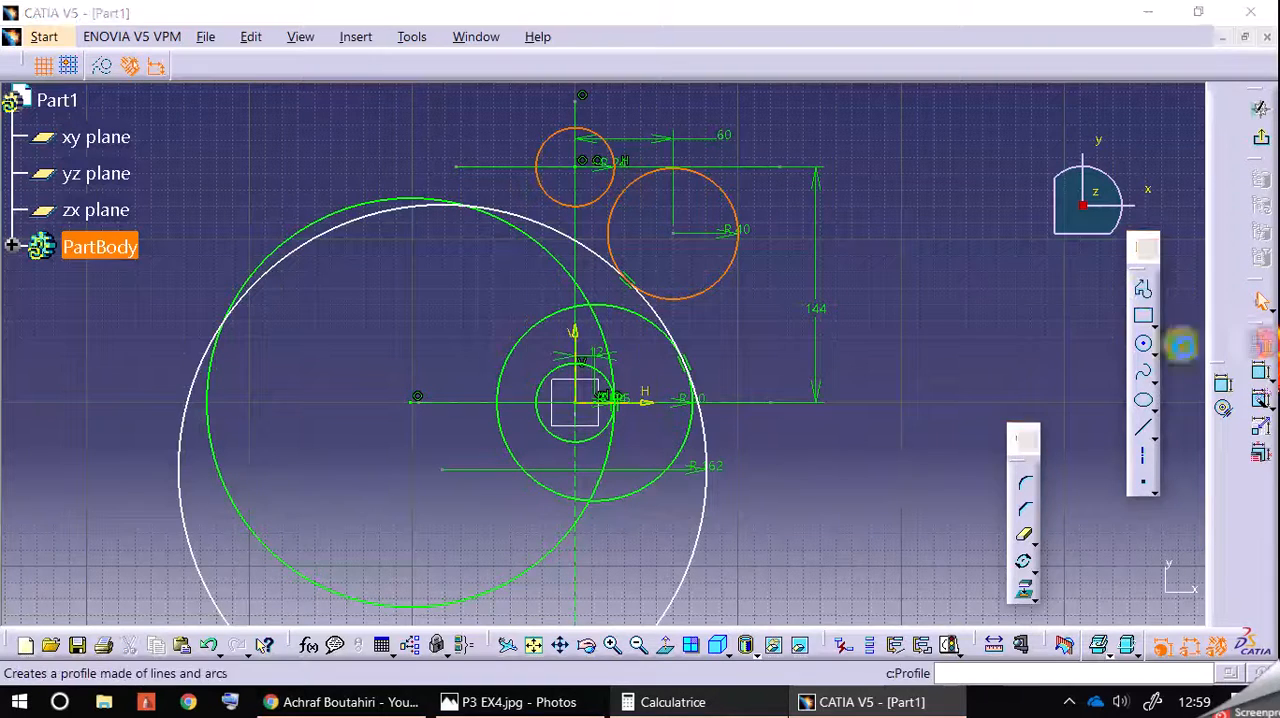
click(1255, 345)
click(975, 438)
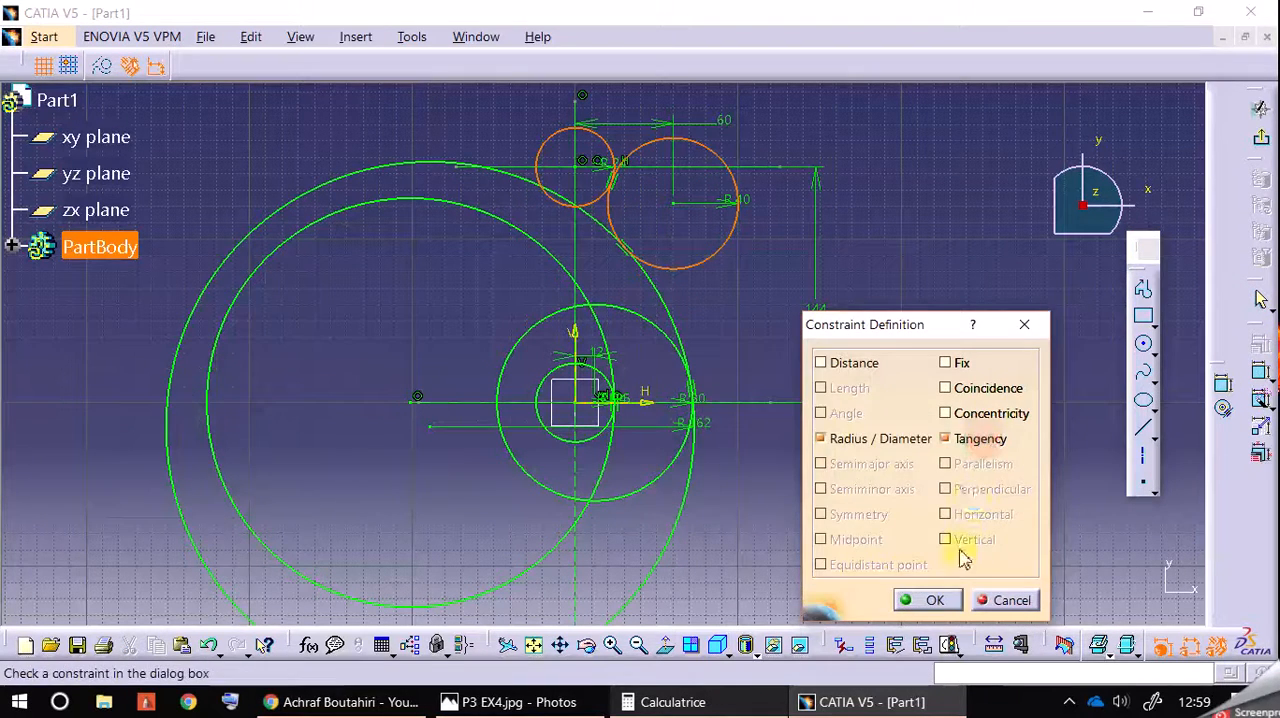
click(933, 600)
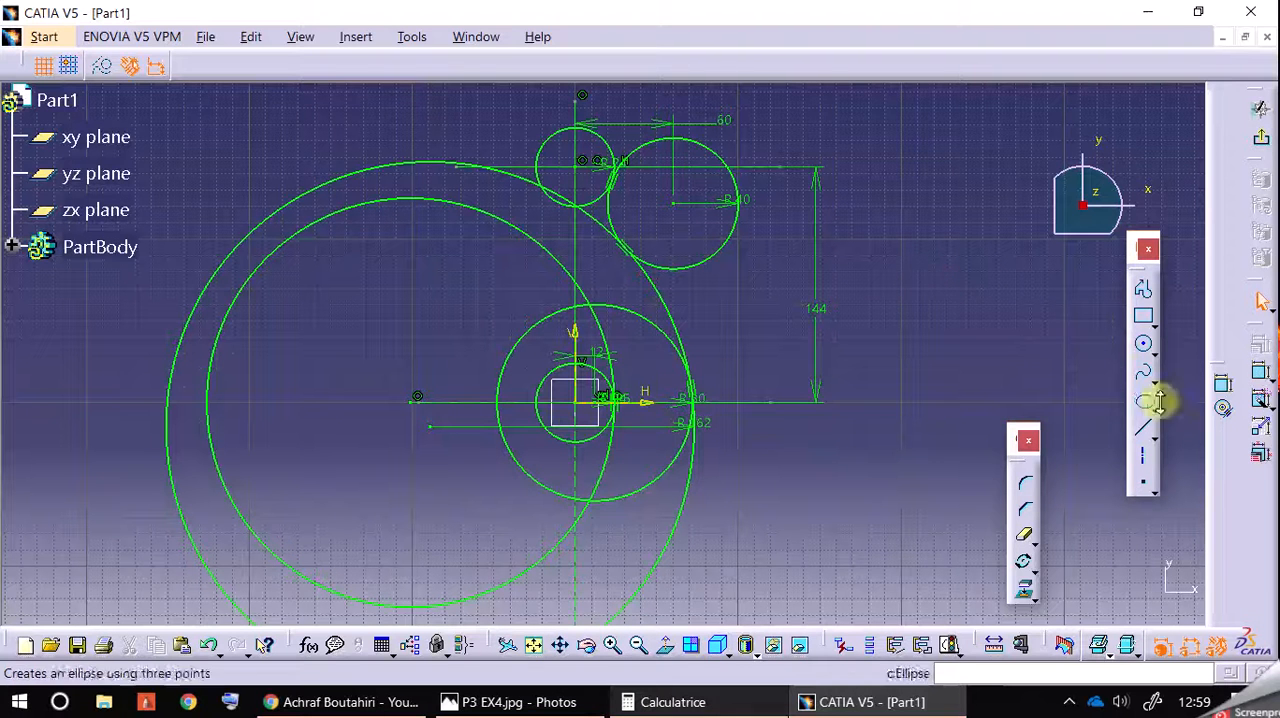
Step: Draw a 10 mm radius circle concentric with the upper 24 mm radius circle and compare it with the reference drawing
click(1143, 344)
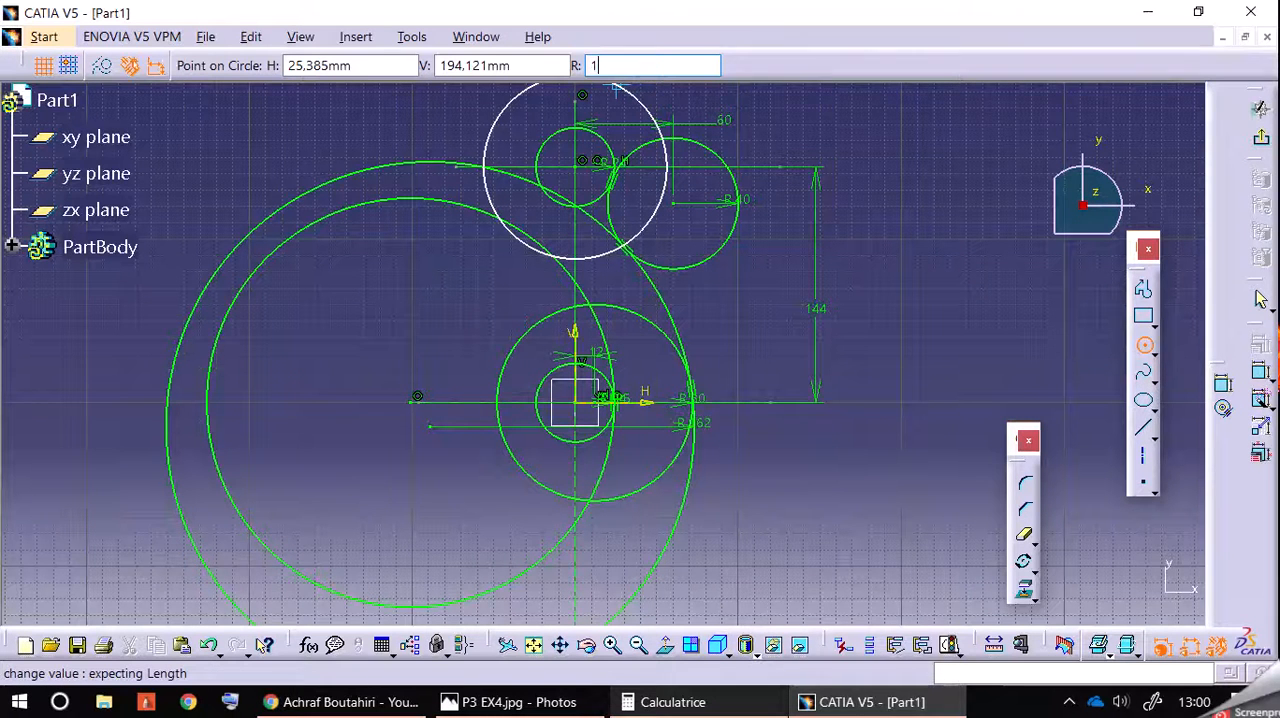
key(Return)
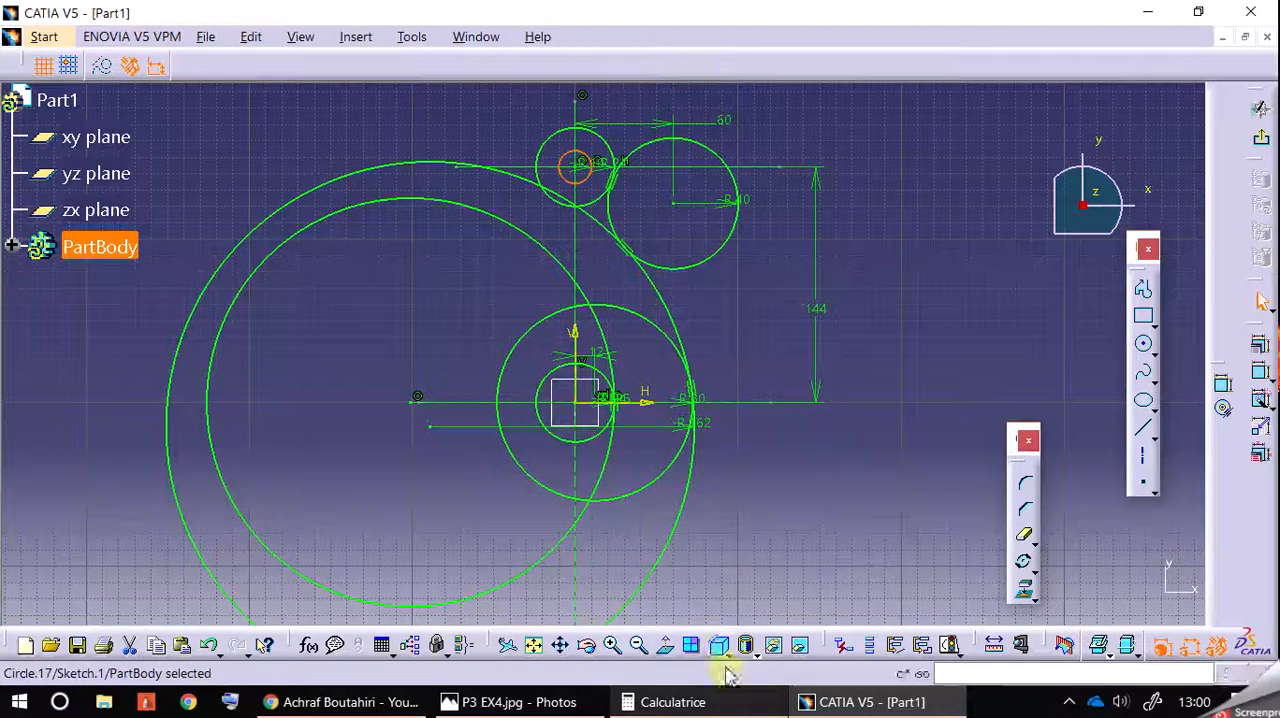
click(519, 702)
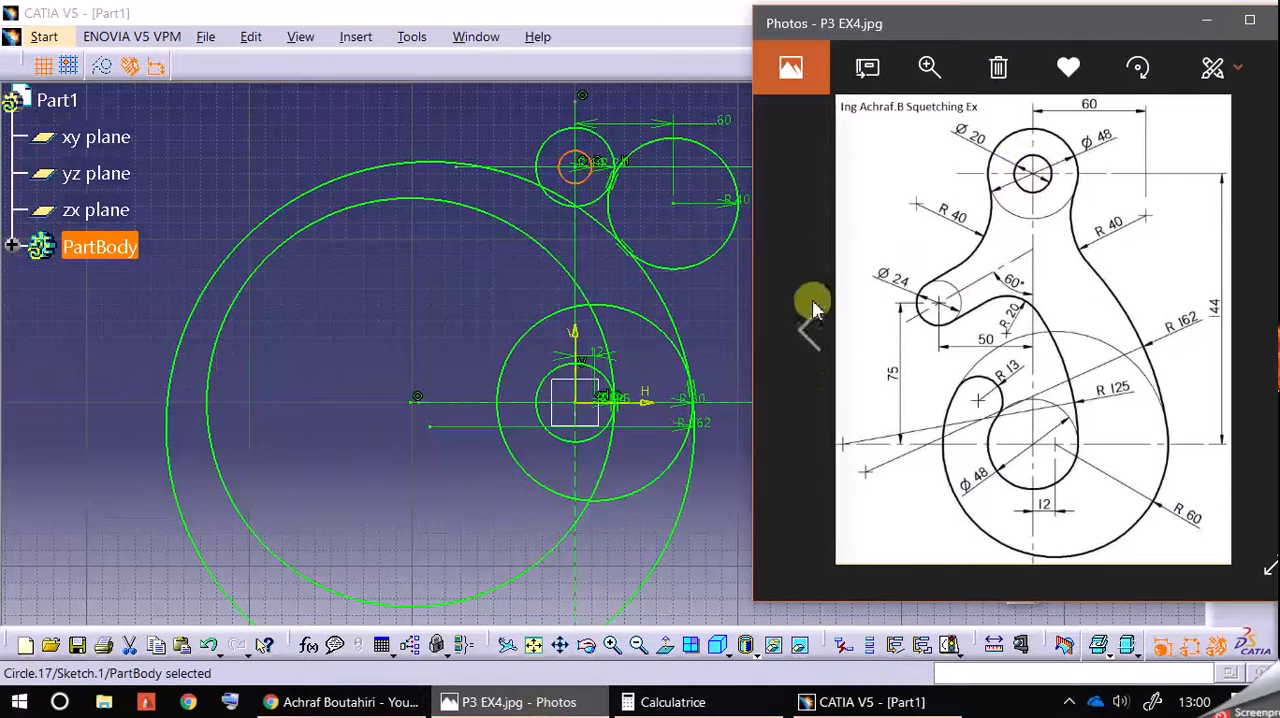
click(718, 343)
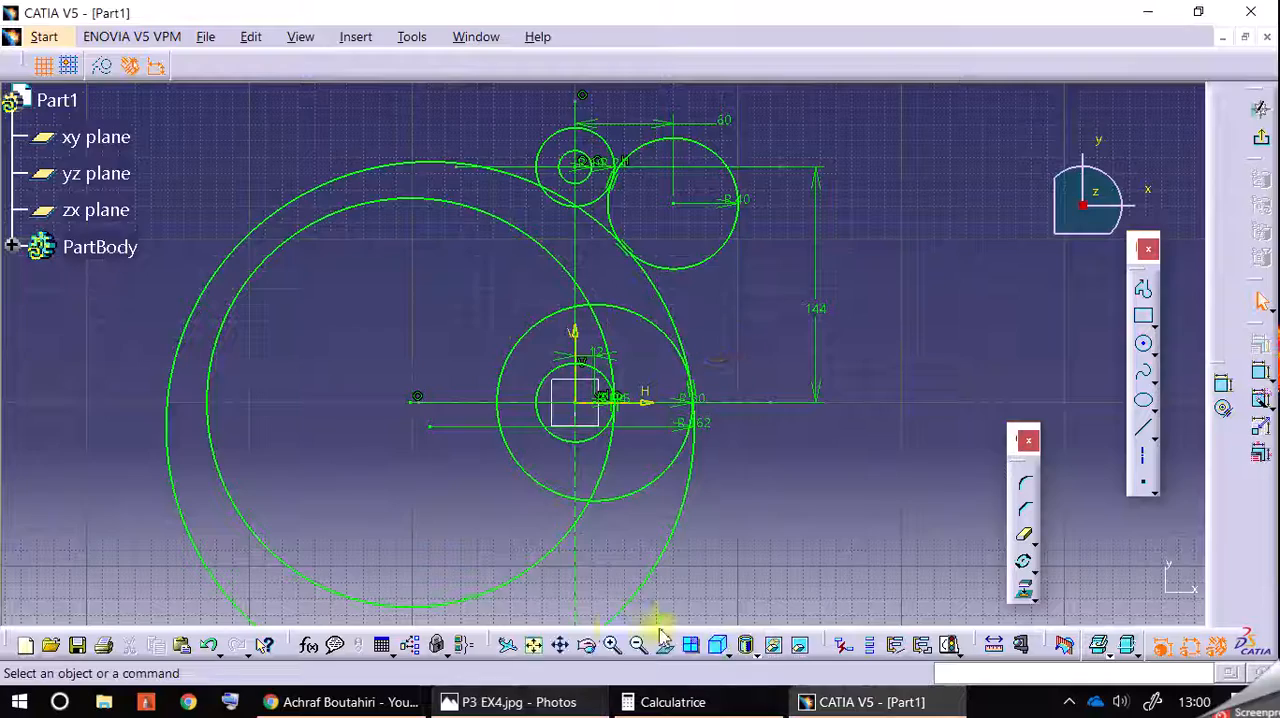
Step: Quick-trim the large outer portions of the 162 mm and 125 mm radius circles on the far side of the vertical axis
click(611, 645)
middle_drag(779, 329, 782, 427)
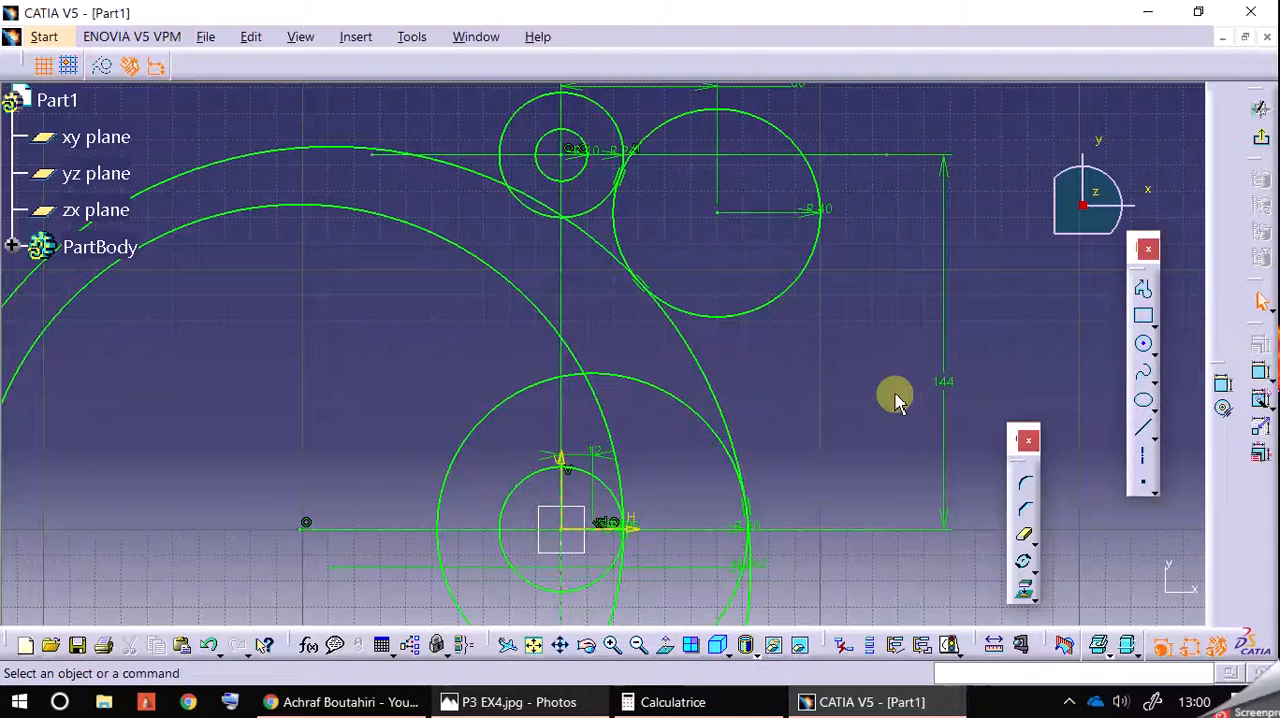
middle_drag(866, 367, 903, 366)
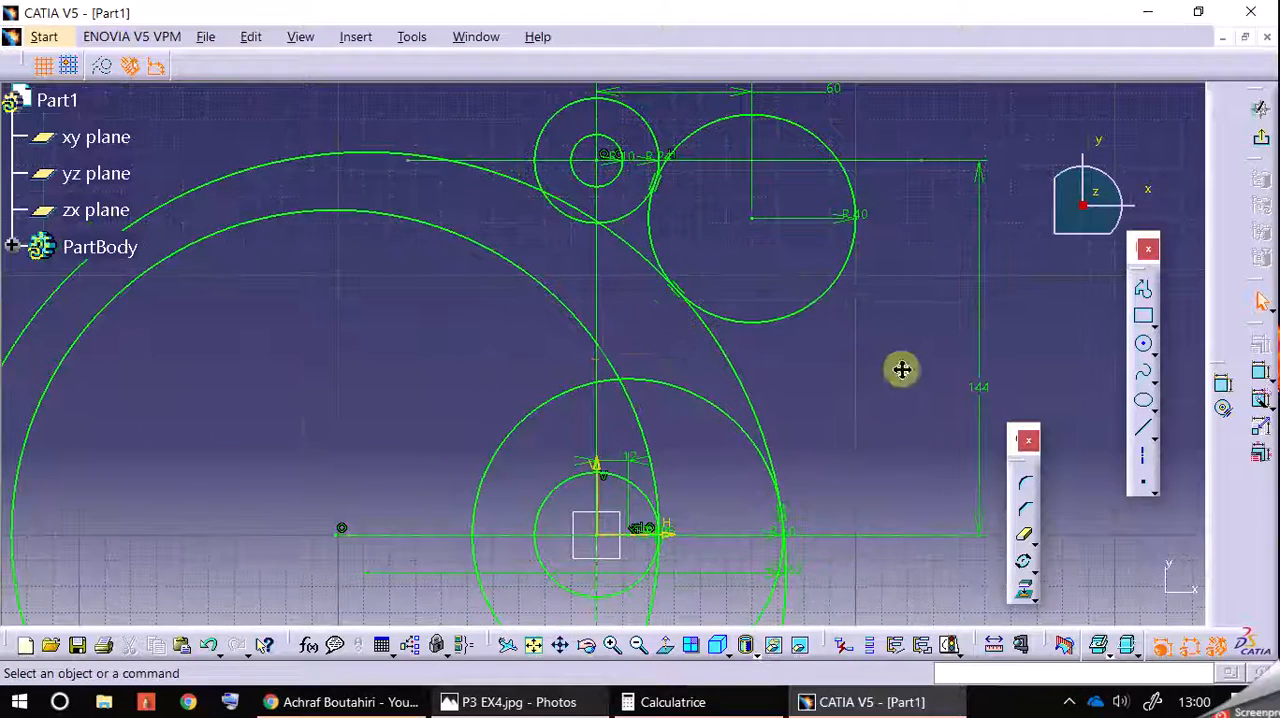
click(640, 646)
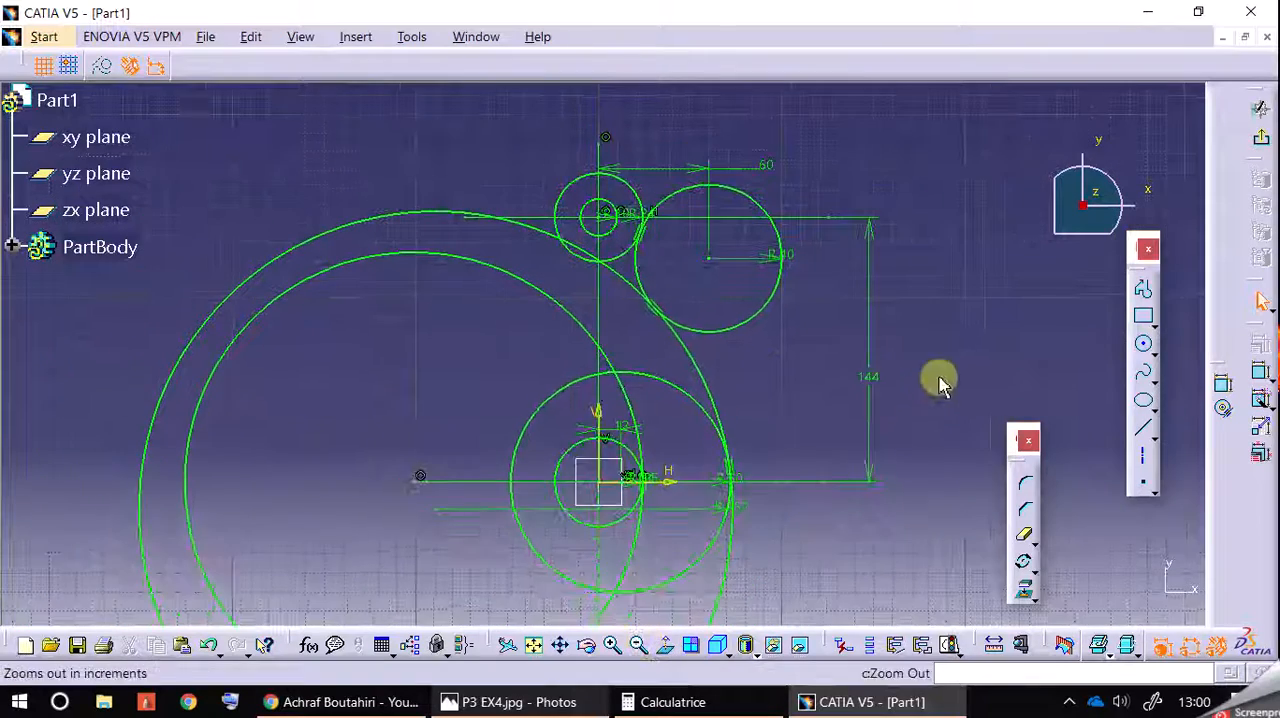
middle_drag(937, 381, 944, 349)
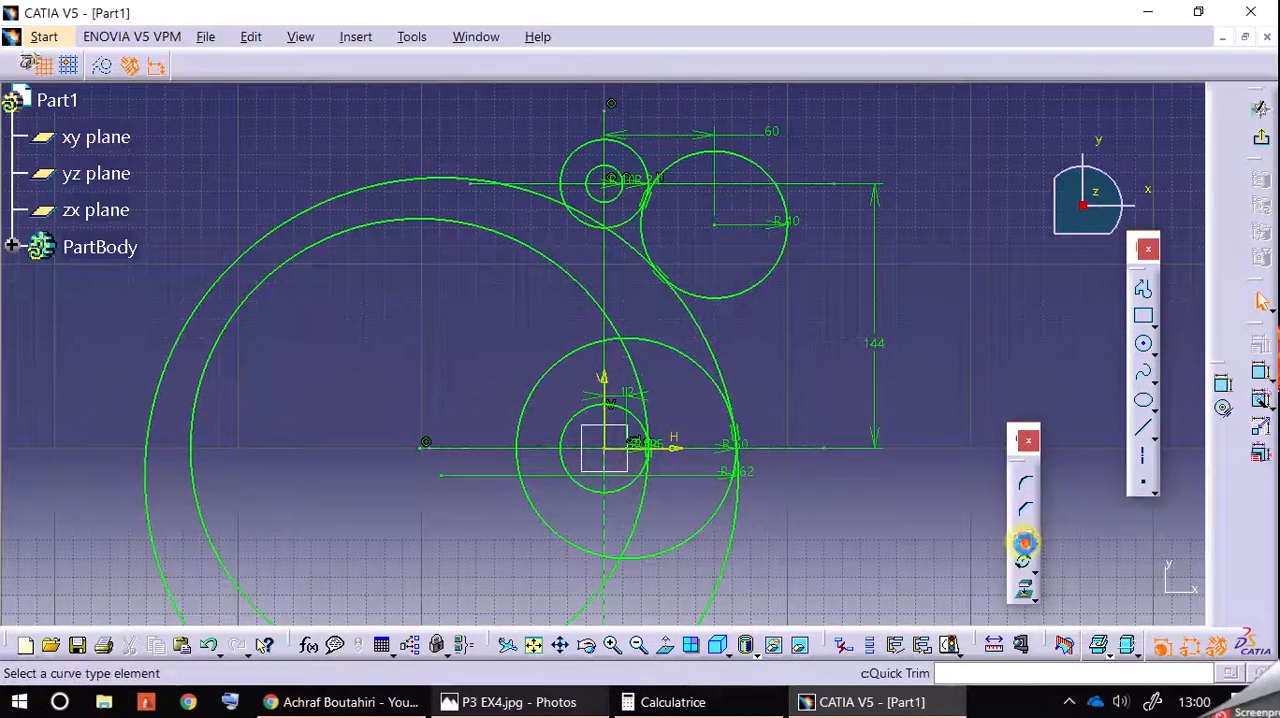
click(1023, 535)
click(372, 190)
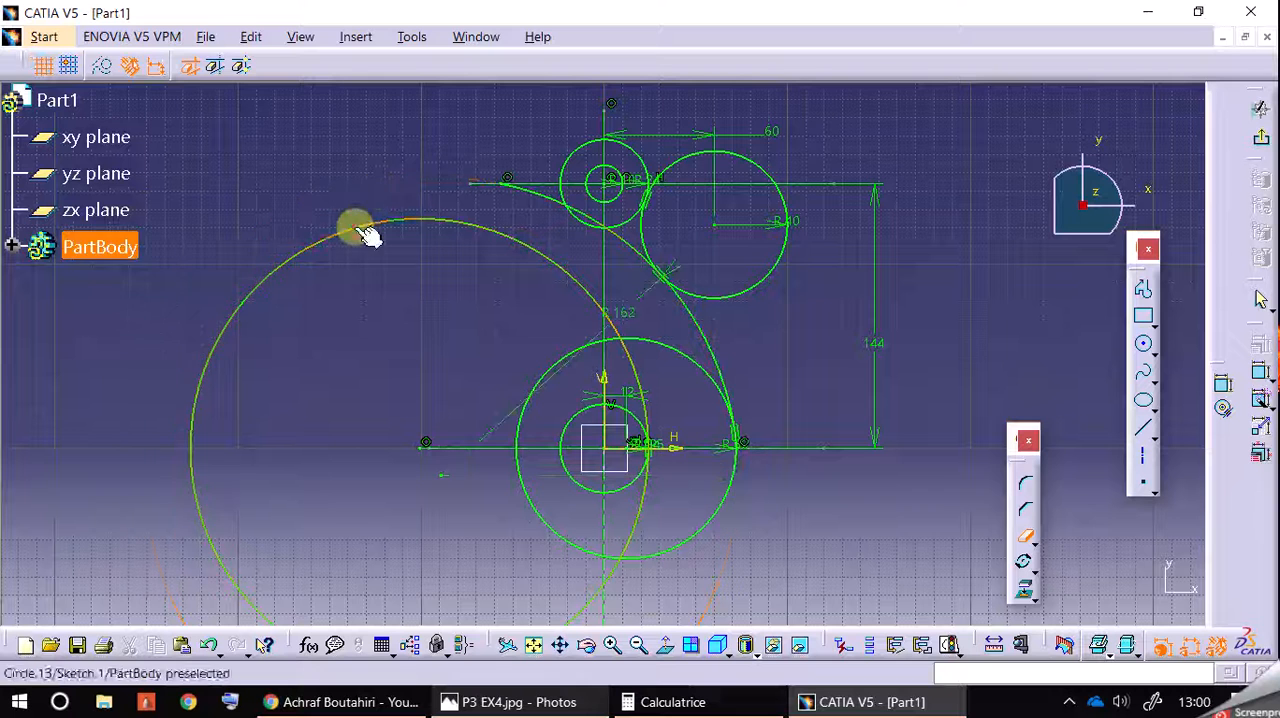
click(363, 233)
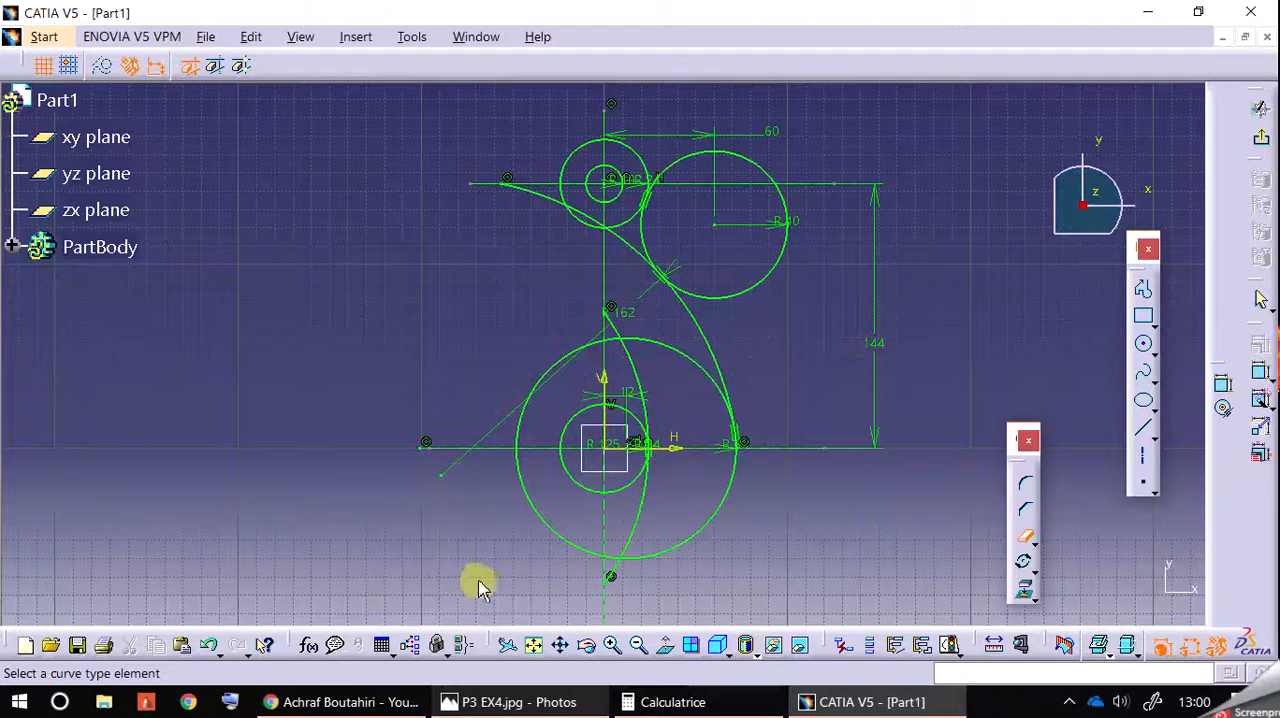
Step: Trim the 162 mm arc back to its tangency with the 40 mm circle, and remove the 125 mm arc's lower end per the reference
click(533, 195)
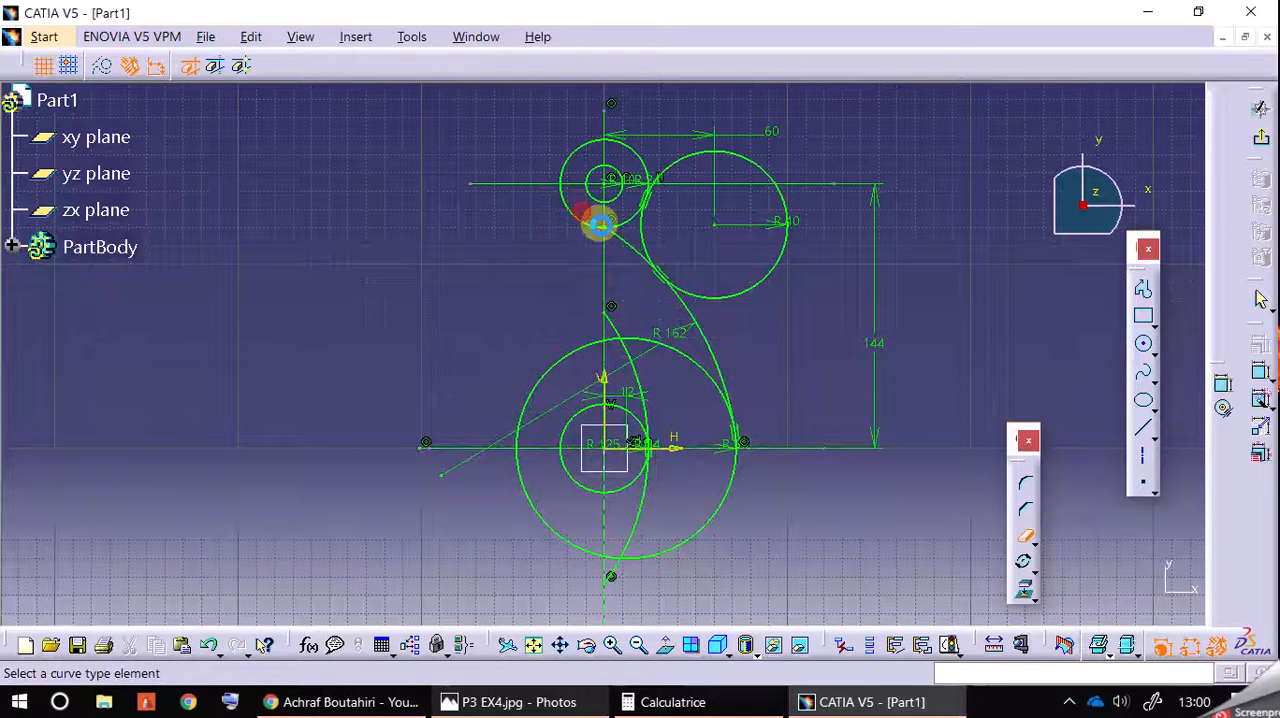
click(634, 249)
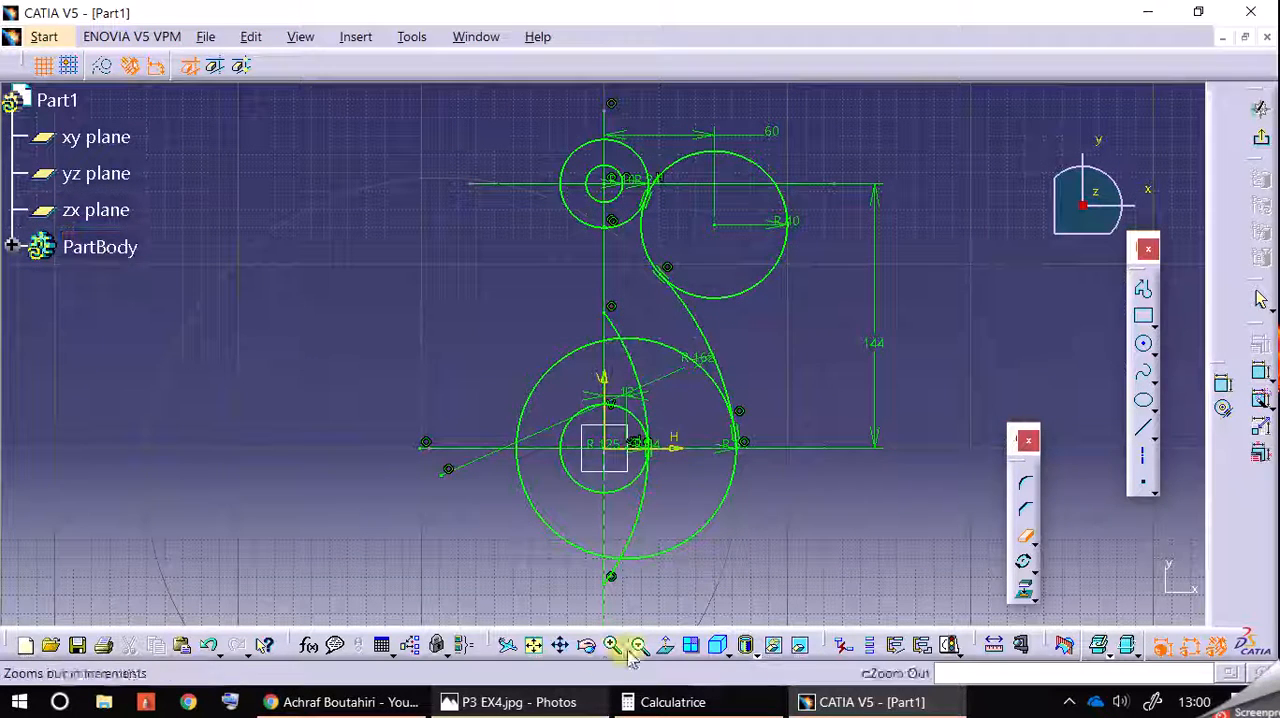
click(530, 702)
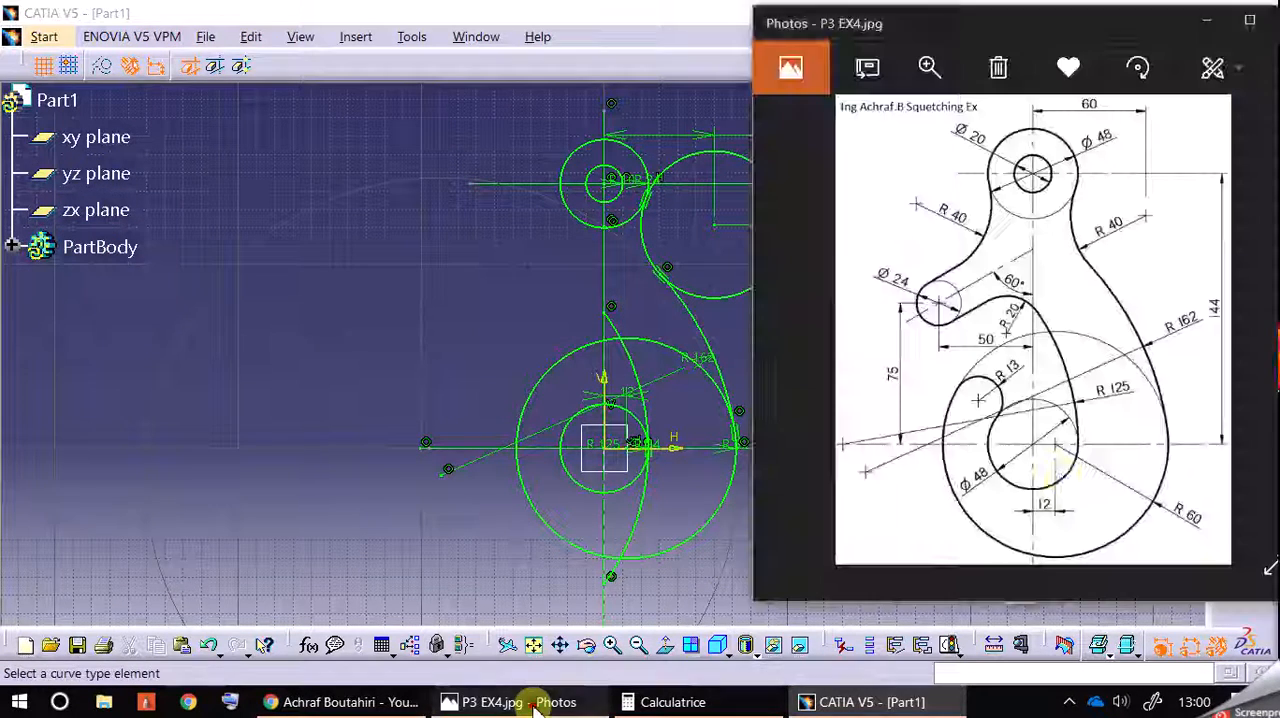
click(630, 535)
Step: Show the sketch beside the reference drawing, then trim the 60 mm circle between the 125 mm and 162 mm arcs and the 40 mm circle's lower outer part
click(1198, 12)
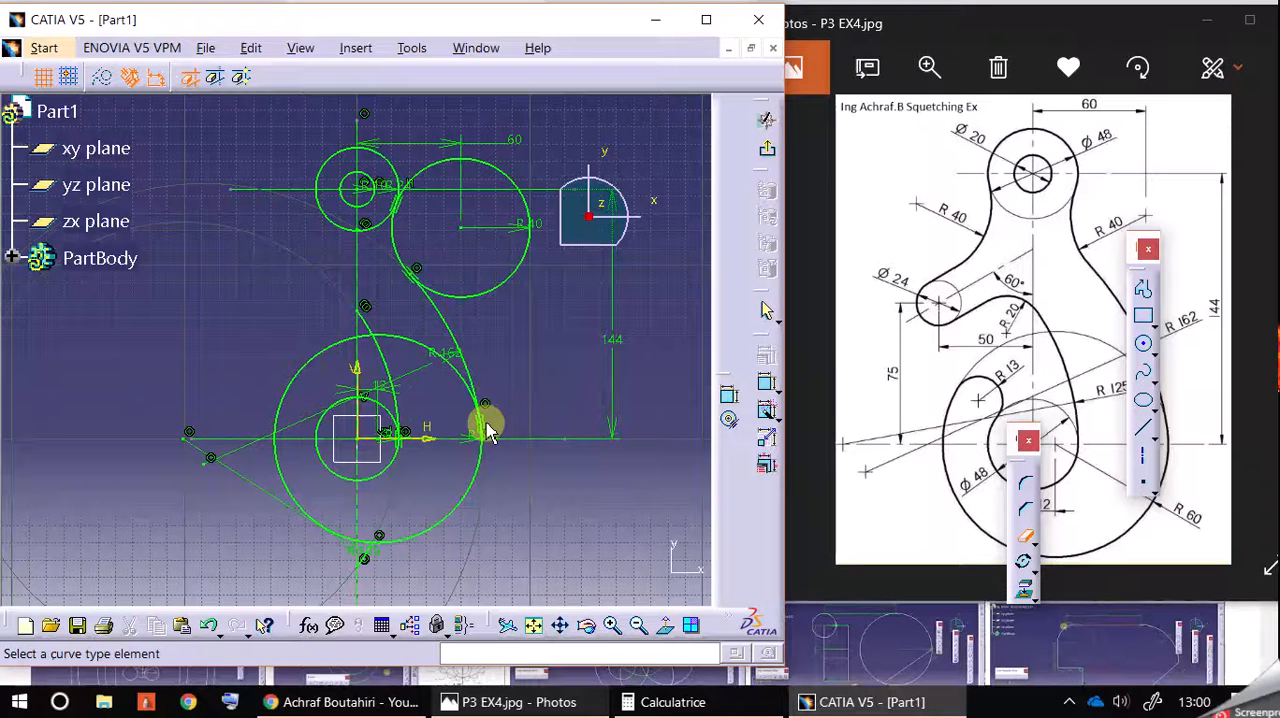
click(414, 341)
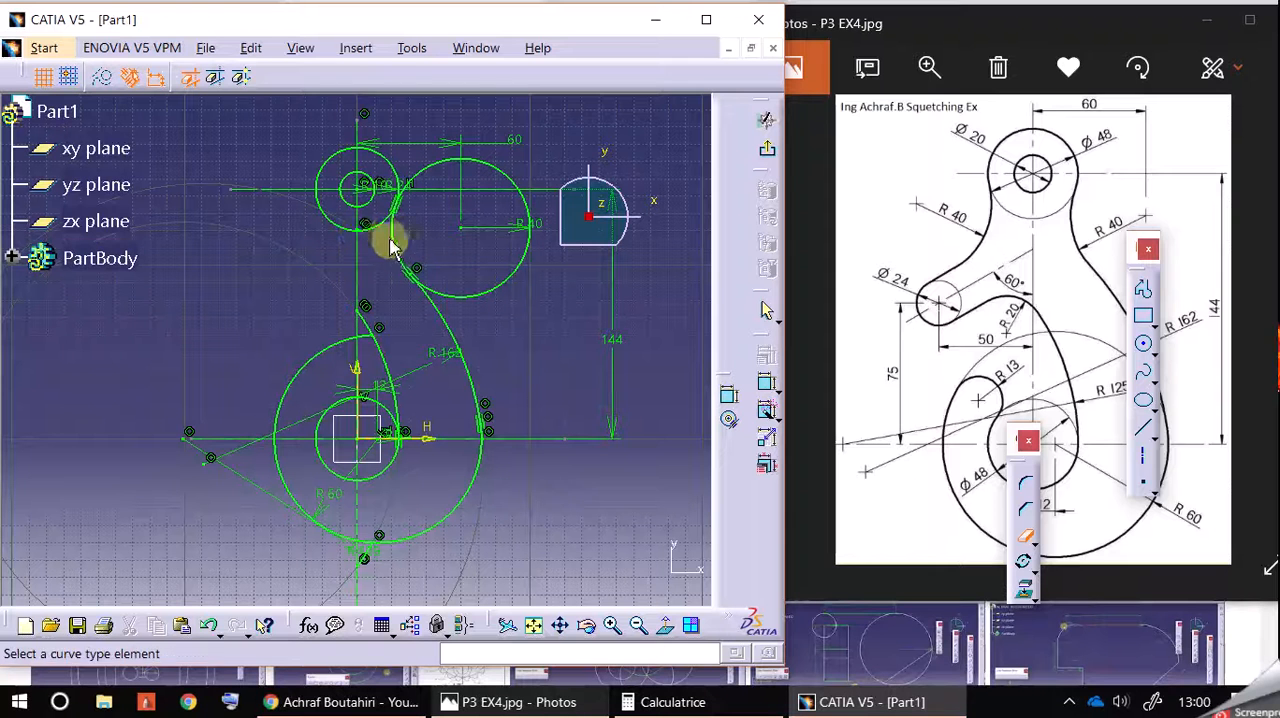
click(491, 290)
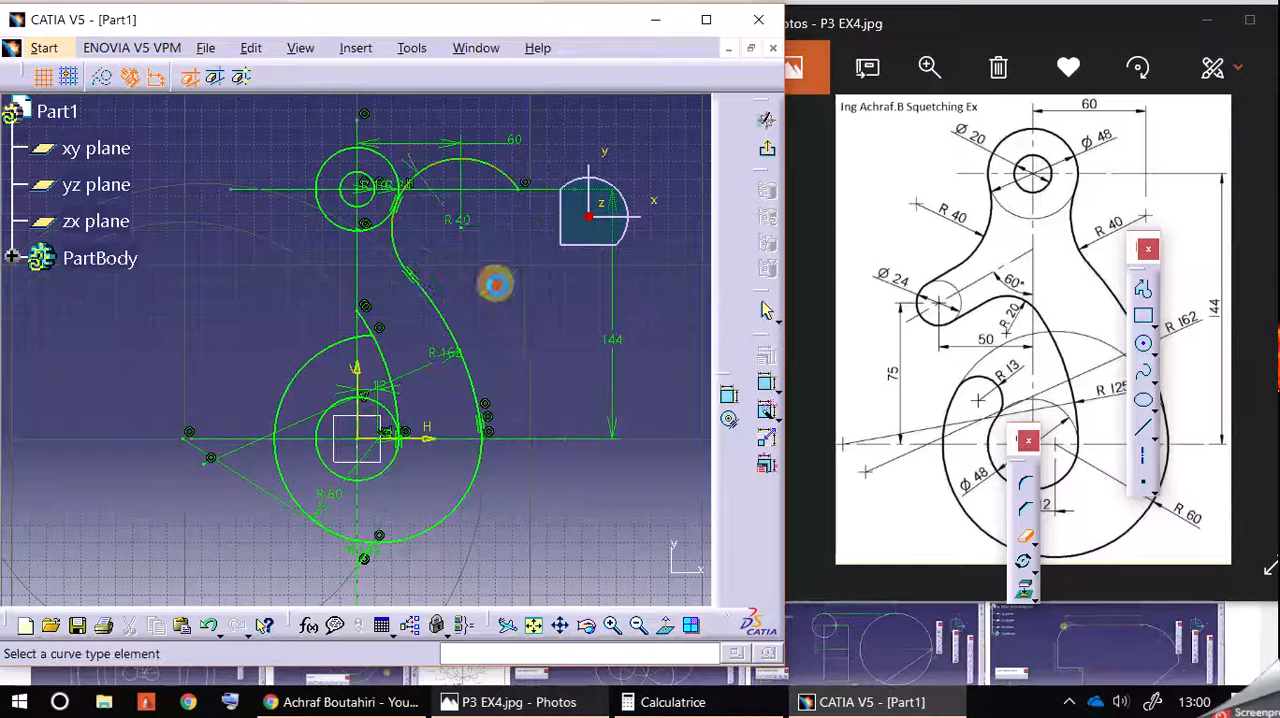
Step: Trim the outer remainder of the 40 mm radius circle beside the upper eye and maximize the sketch window
click(500, 172)
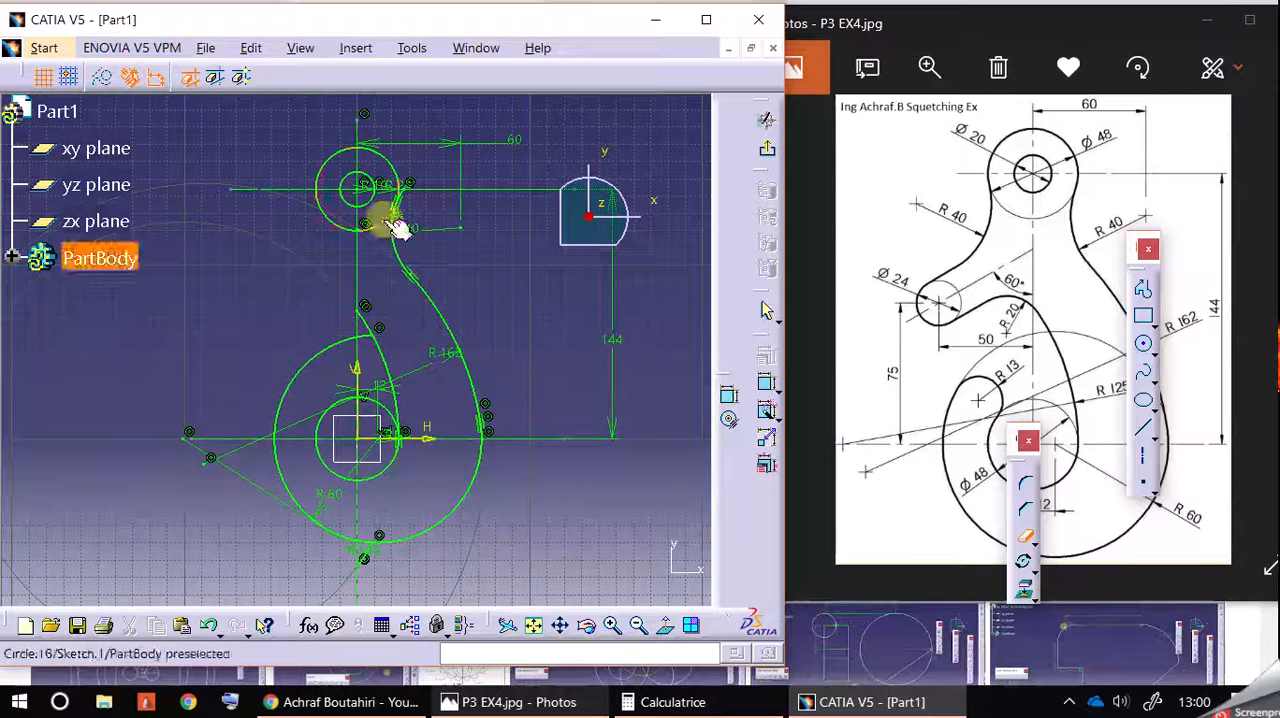
middle_drag(457, 271, 524, 300)
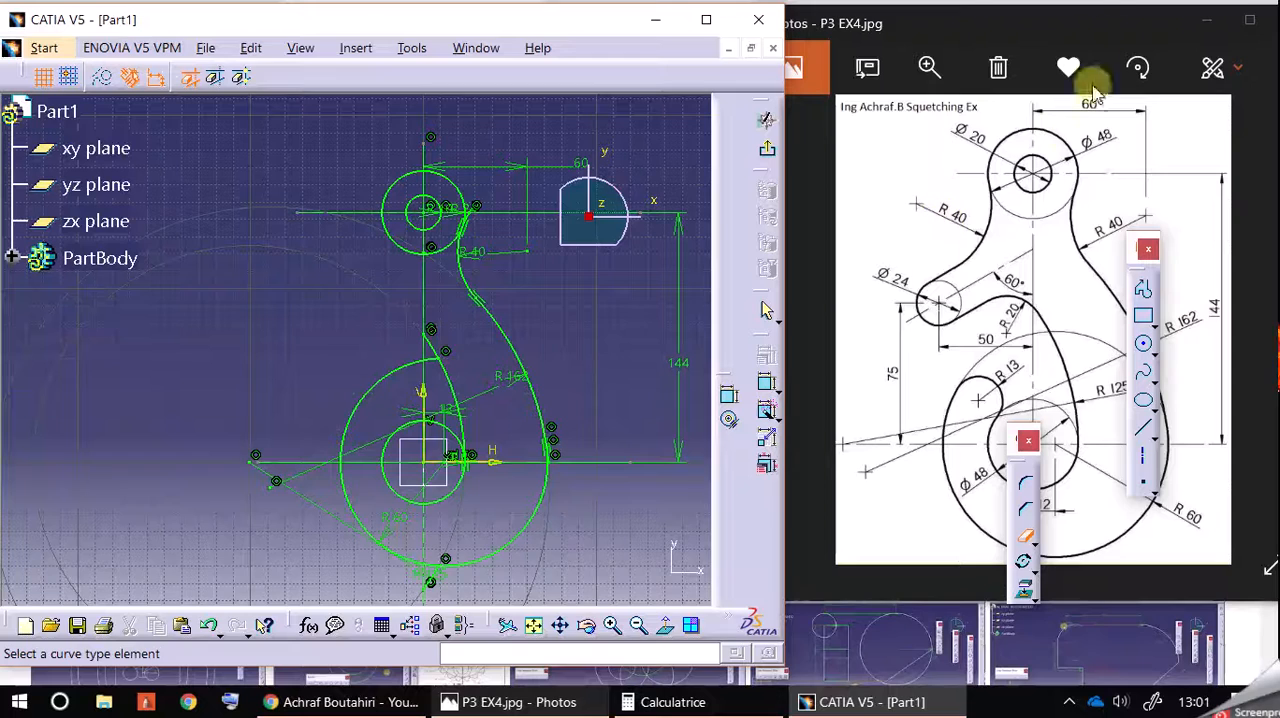
click(706, 19)
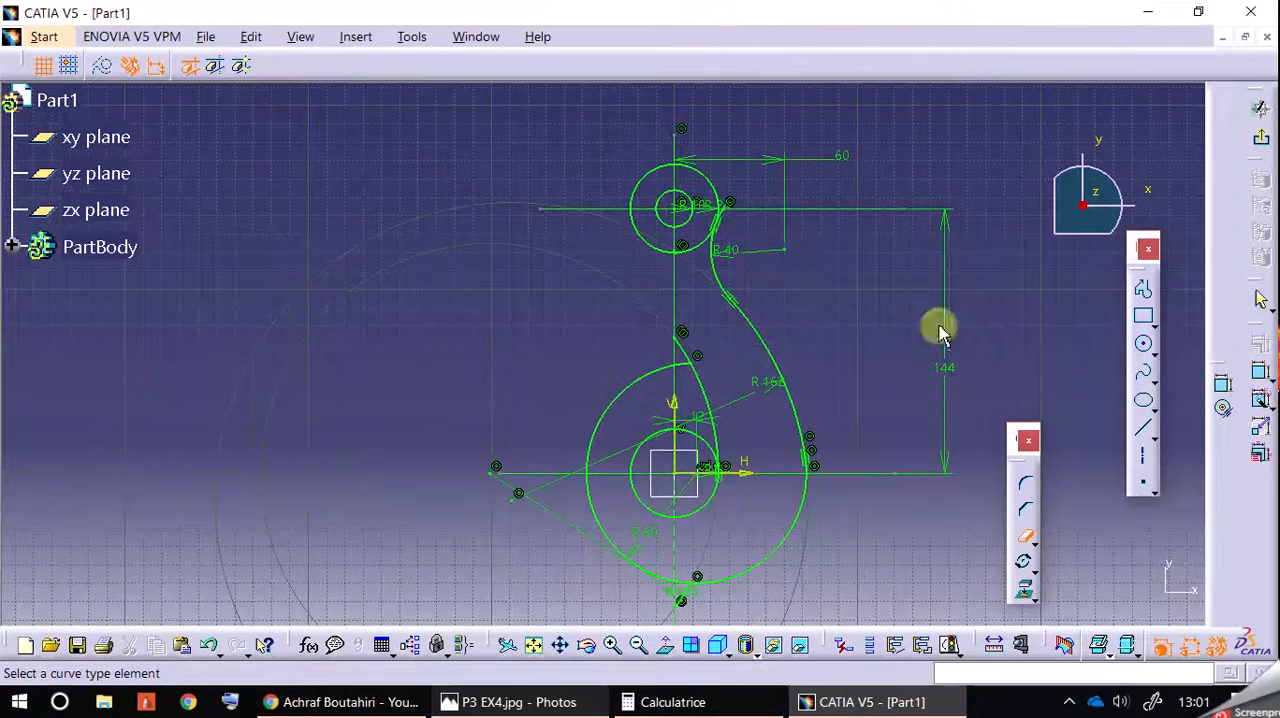
Step: Draw a 40 mm radius circle on the left side of the upper eye, opposite the trimmed 40 mm arc
click(1143, 343)
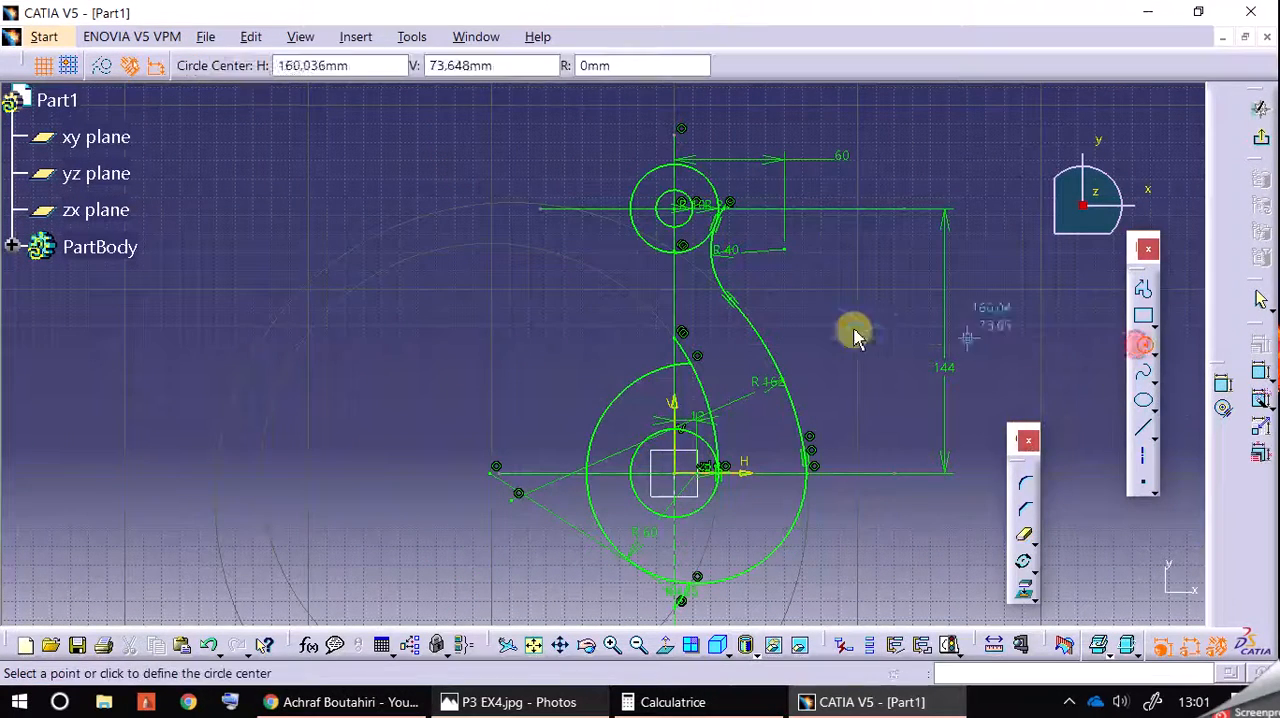
click(562, 241)
double_click(624, 64)
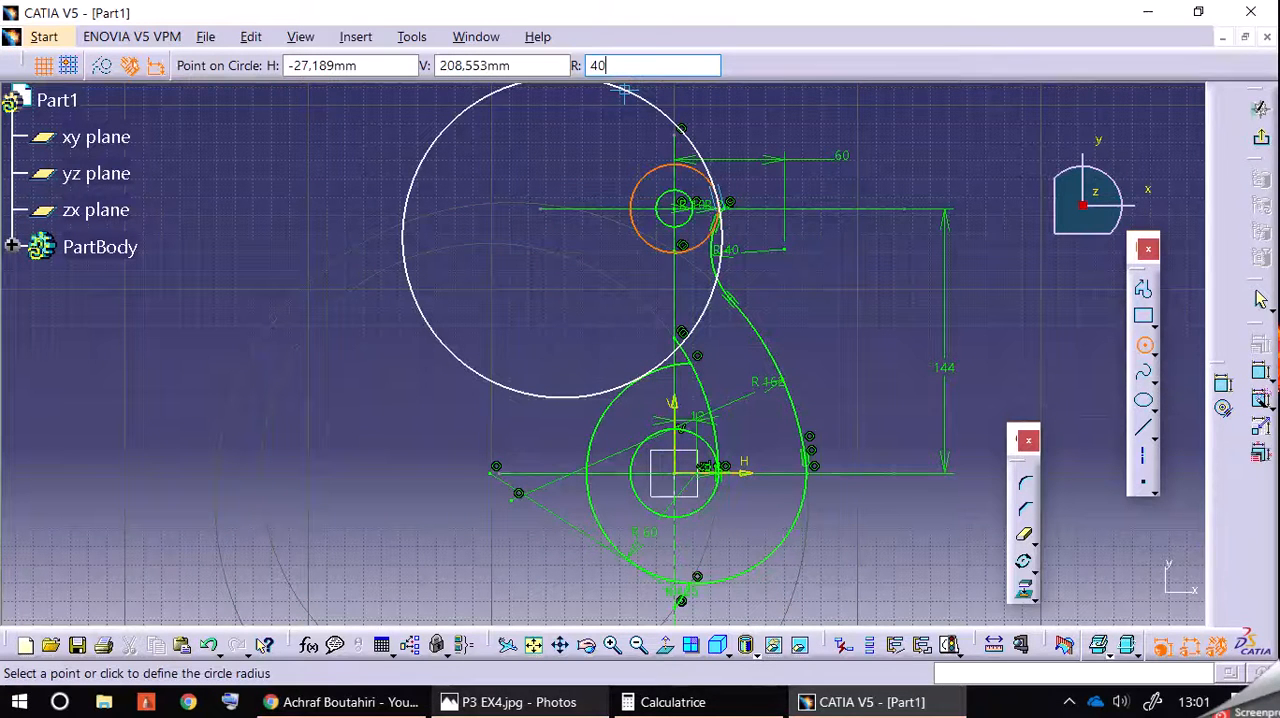
text(40)
key(Return)
Step: Constrain the new 40 mm radius circle tangent to the upper 24 mm radius circle
drag(595, 175, 645, 240)
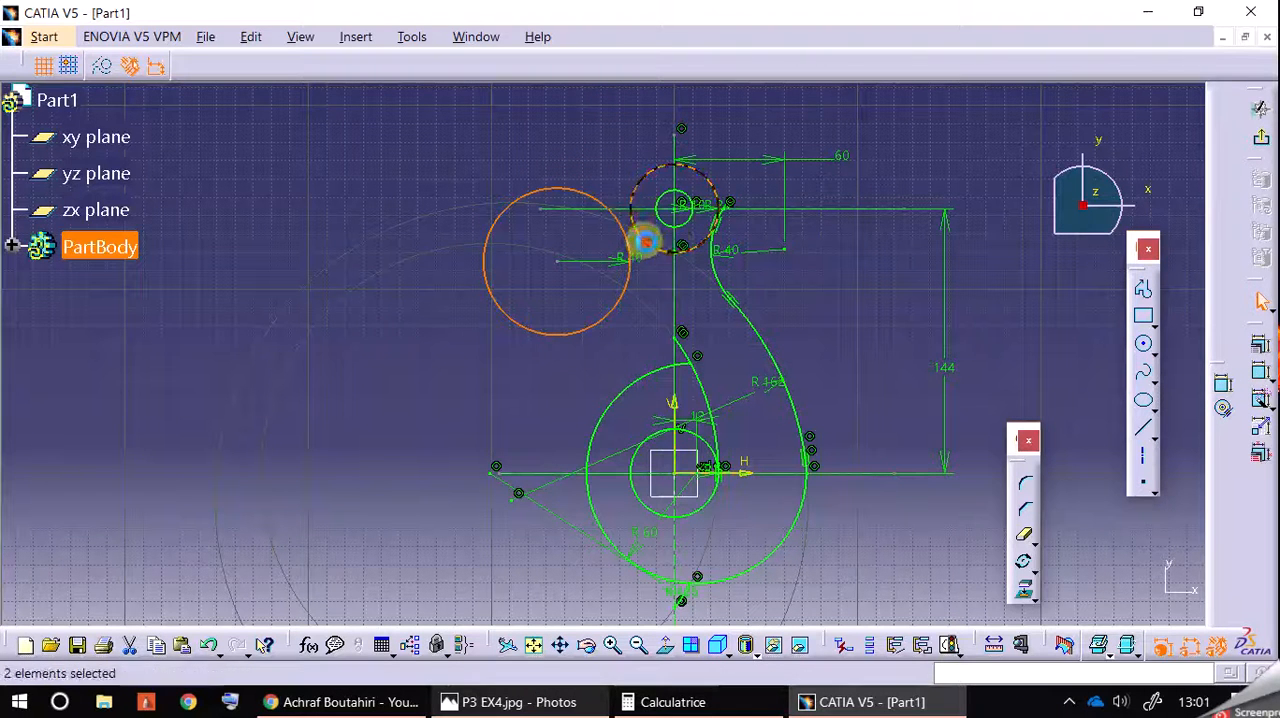
click(1256, 342)
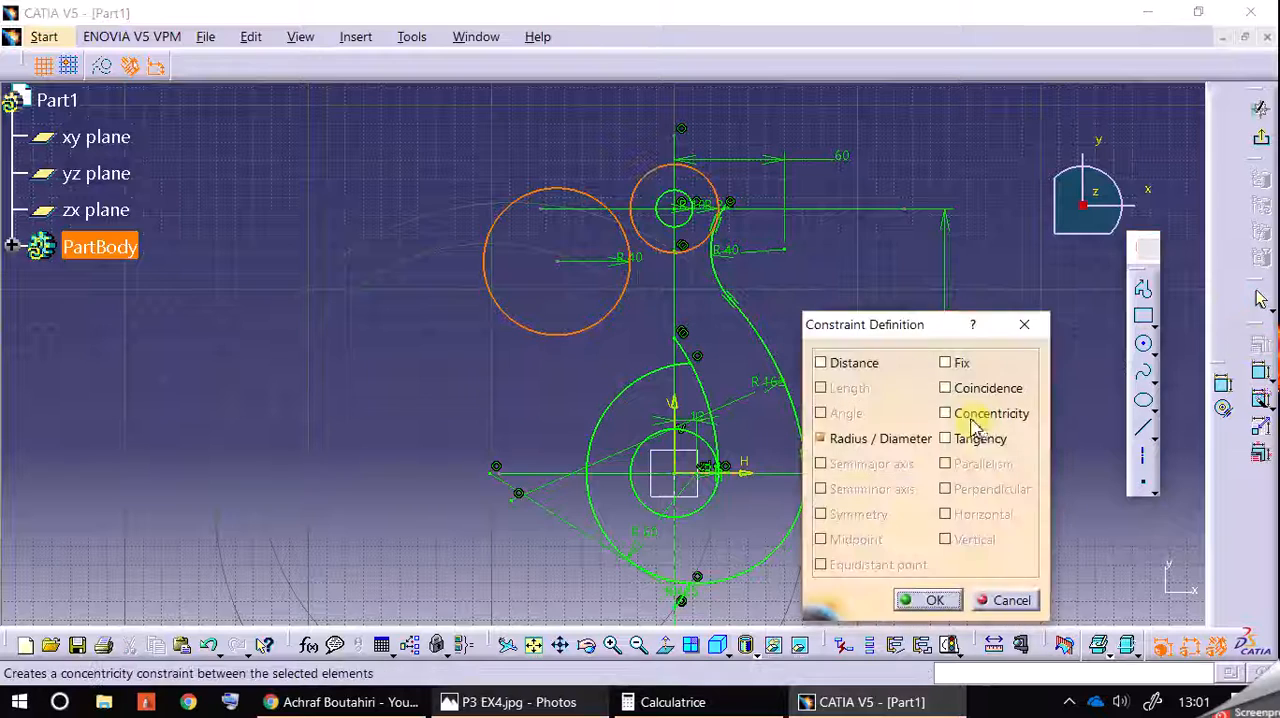
click(946, 438)
click(922, 599)
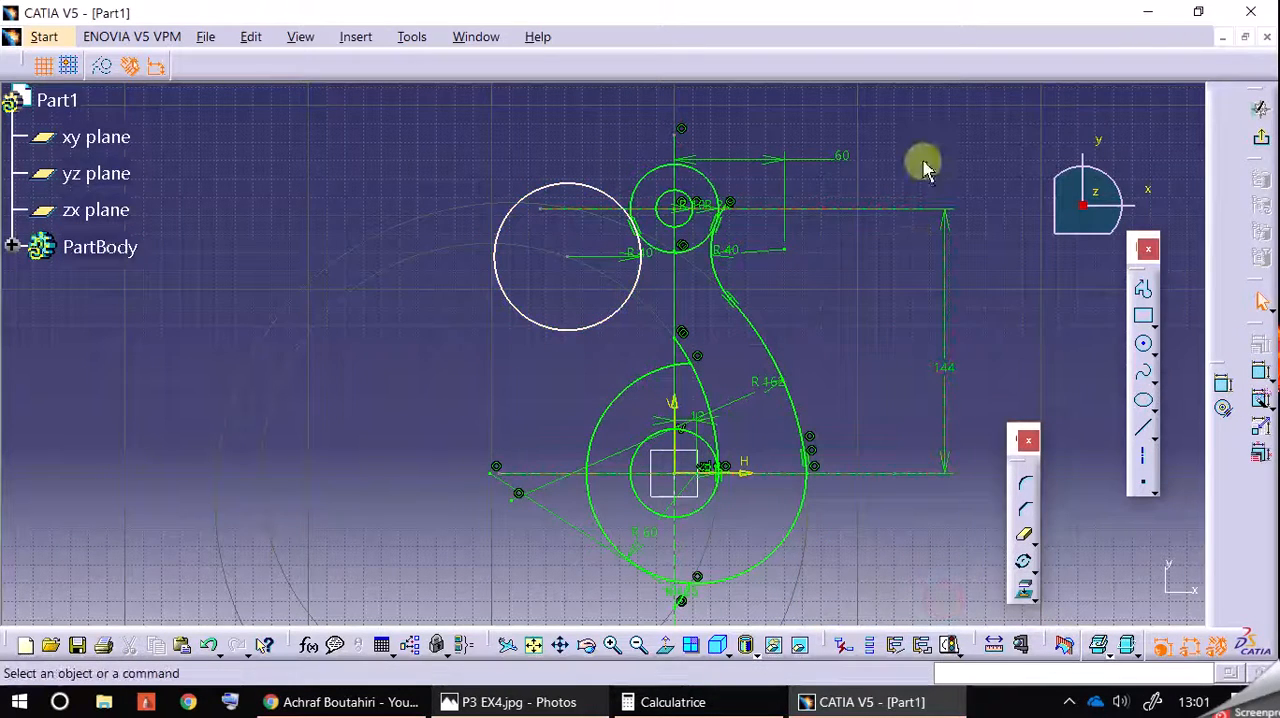
Step: Check the reference drawing and draw an inclined axis about 274 mm long, sloping up at about 26° across the vertical axis
click(560, 704)
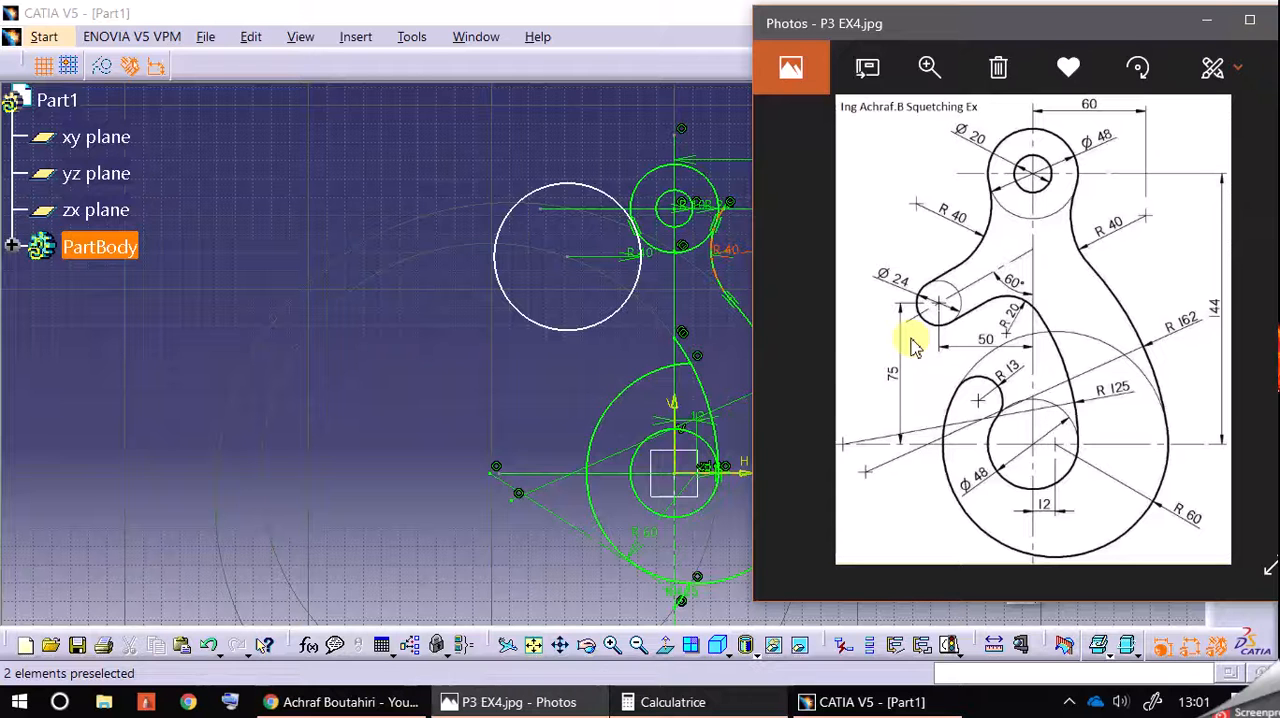
click(468, 399)
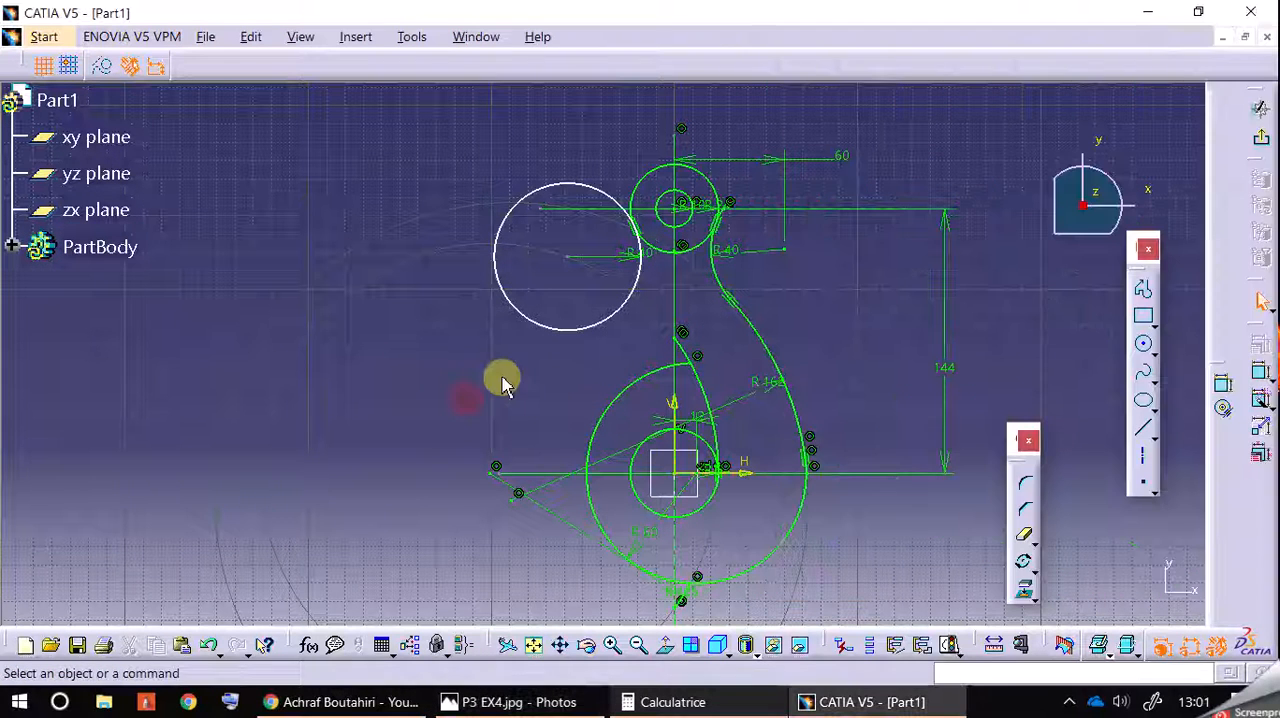
click(1141, 454)
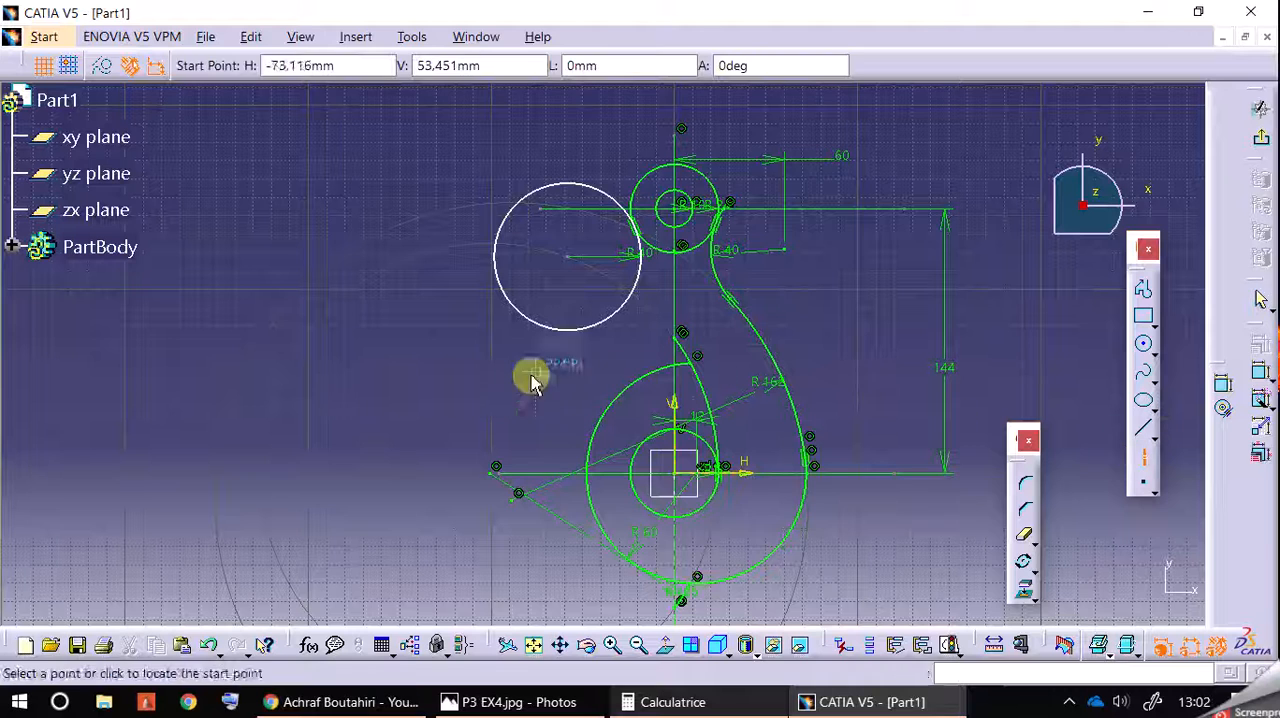
click(492, 380)
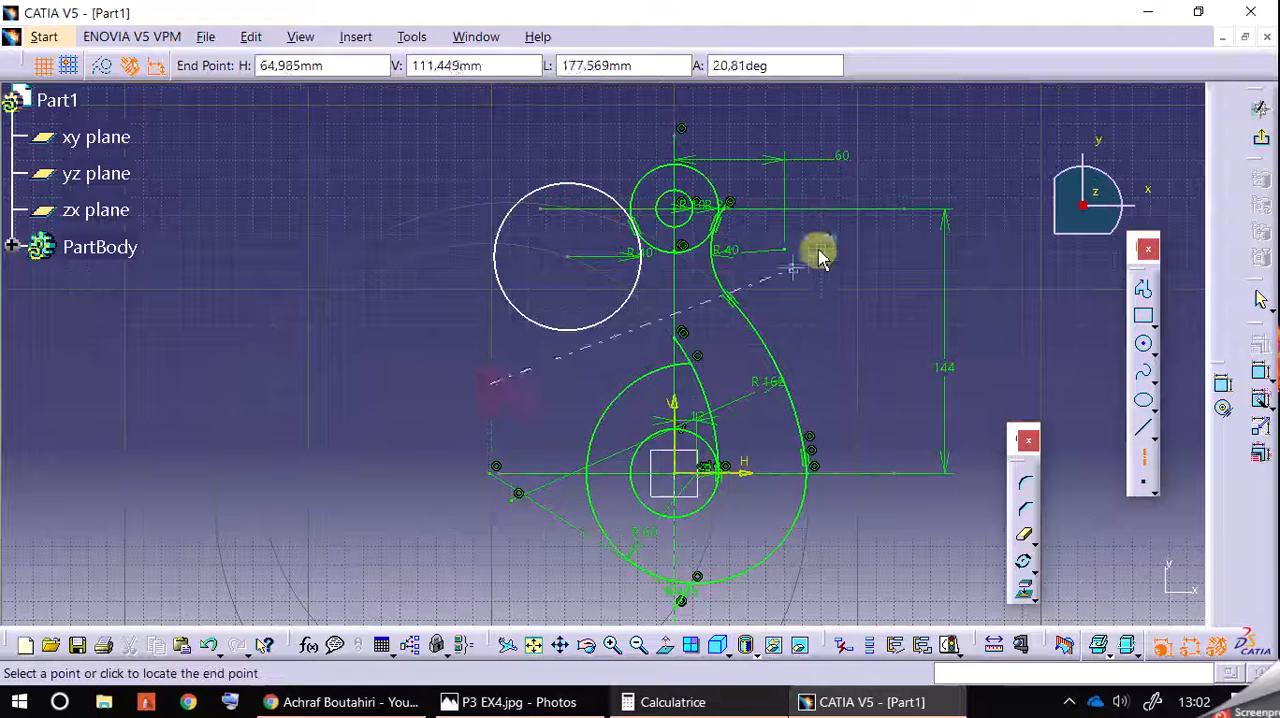
click(944, 165)
Step: Dimension the angle between the inclined axis and the vertical axis and set it to 60°
click(1260, 372)
click(652, 310)
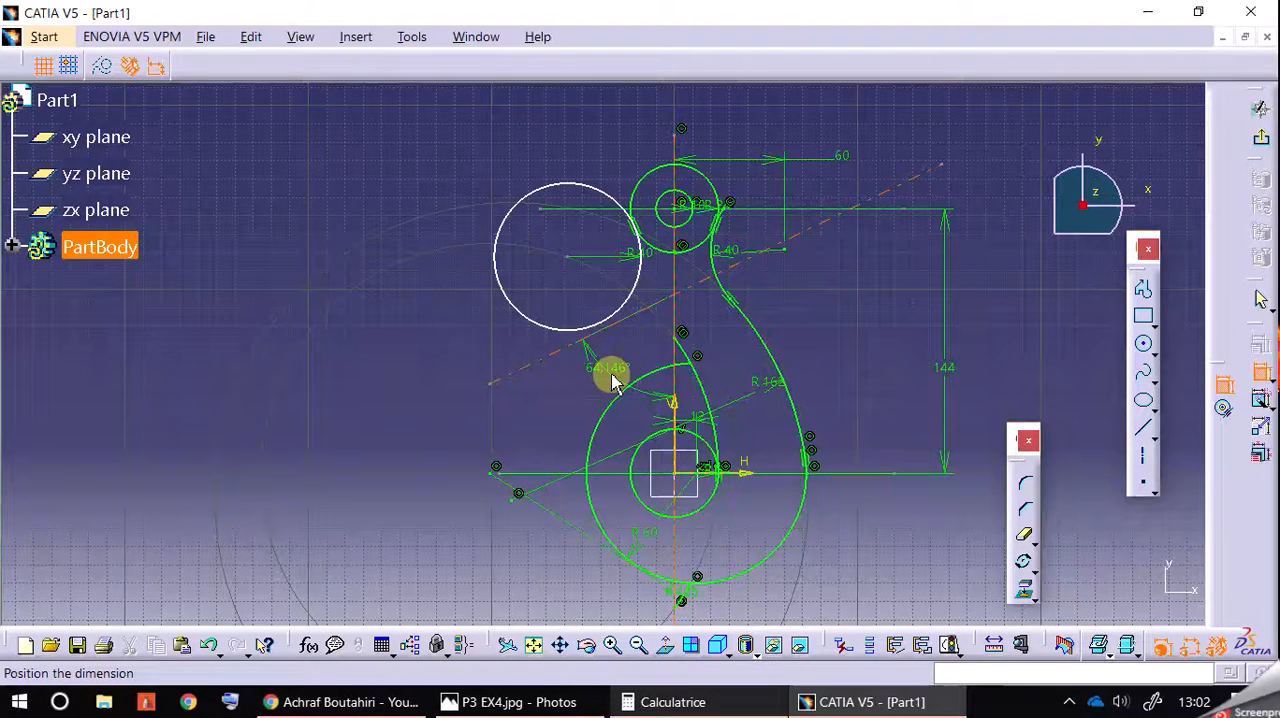
click(614, 384)
double_click(614, 374)
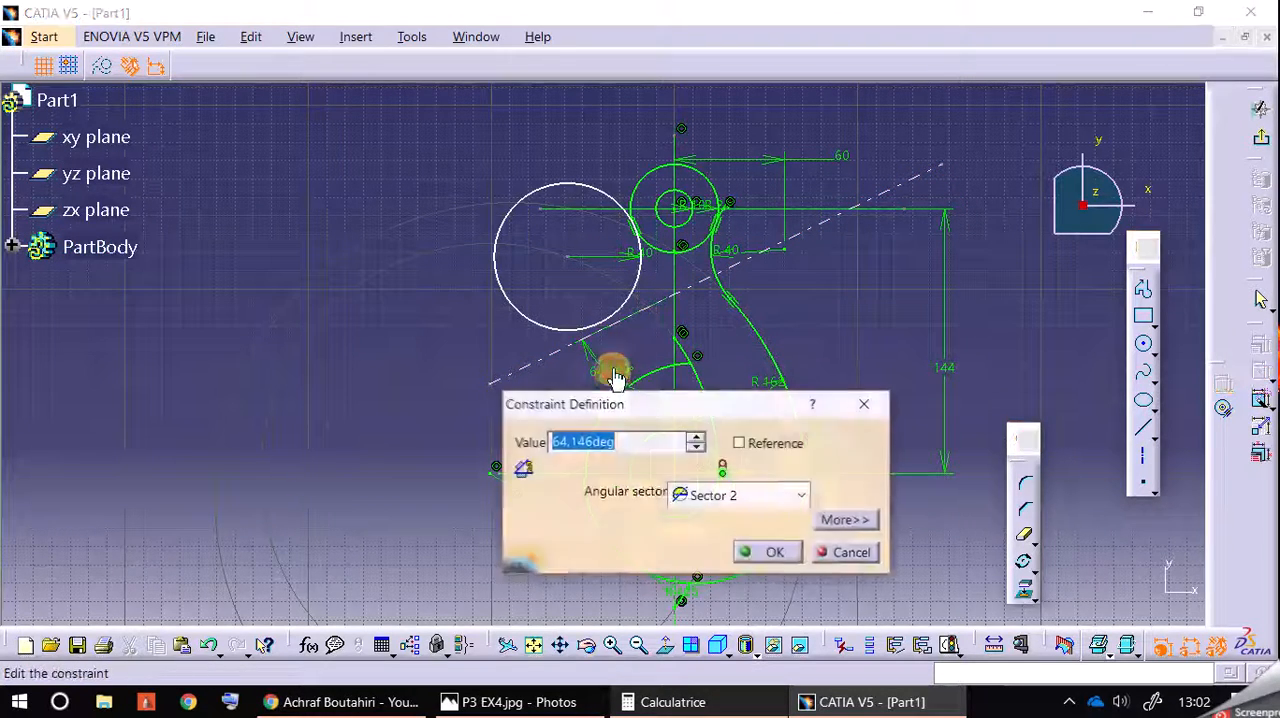
text(60)
key(Return)
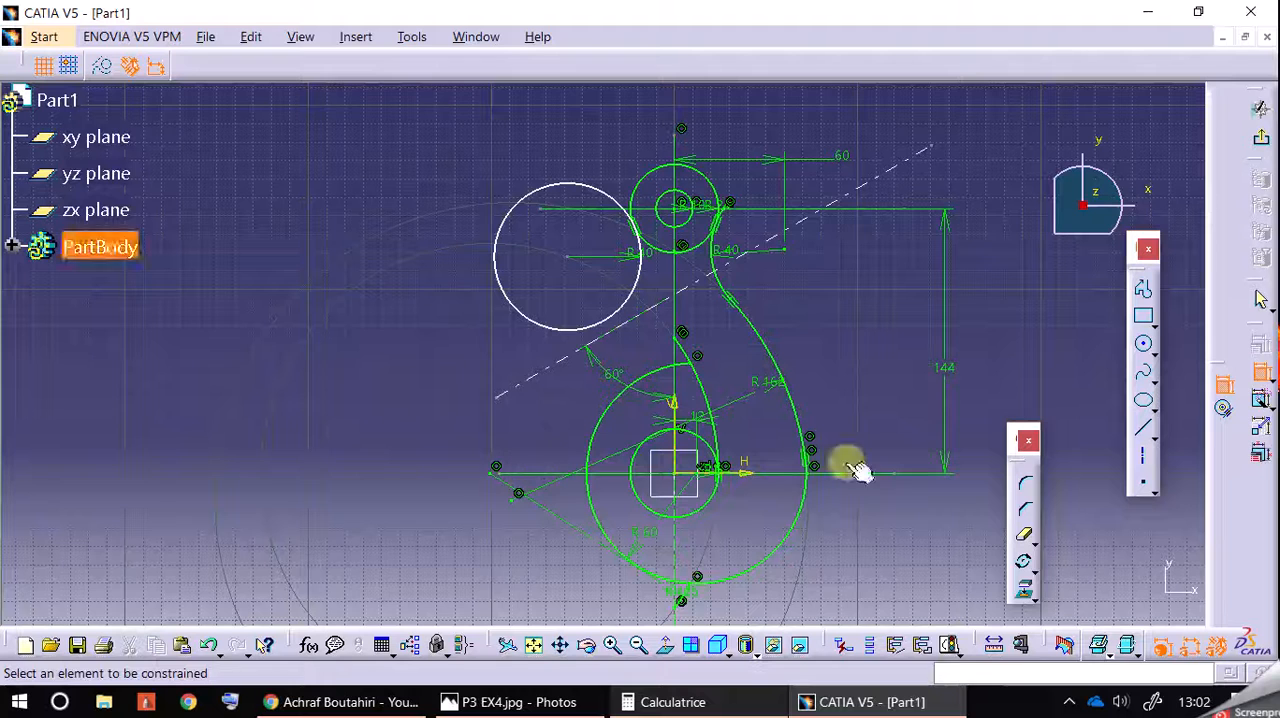
Step: Draw a 12 mm radius circle centred on the lower left part of the inclined axis
click(1143, 348)
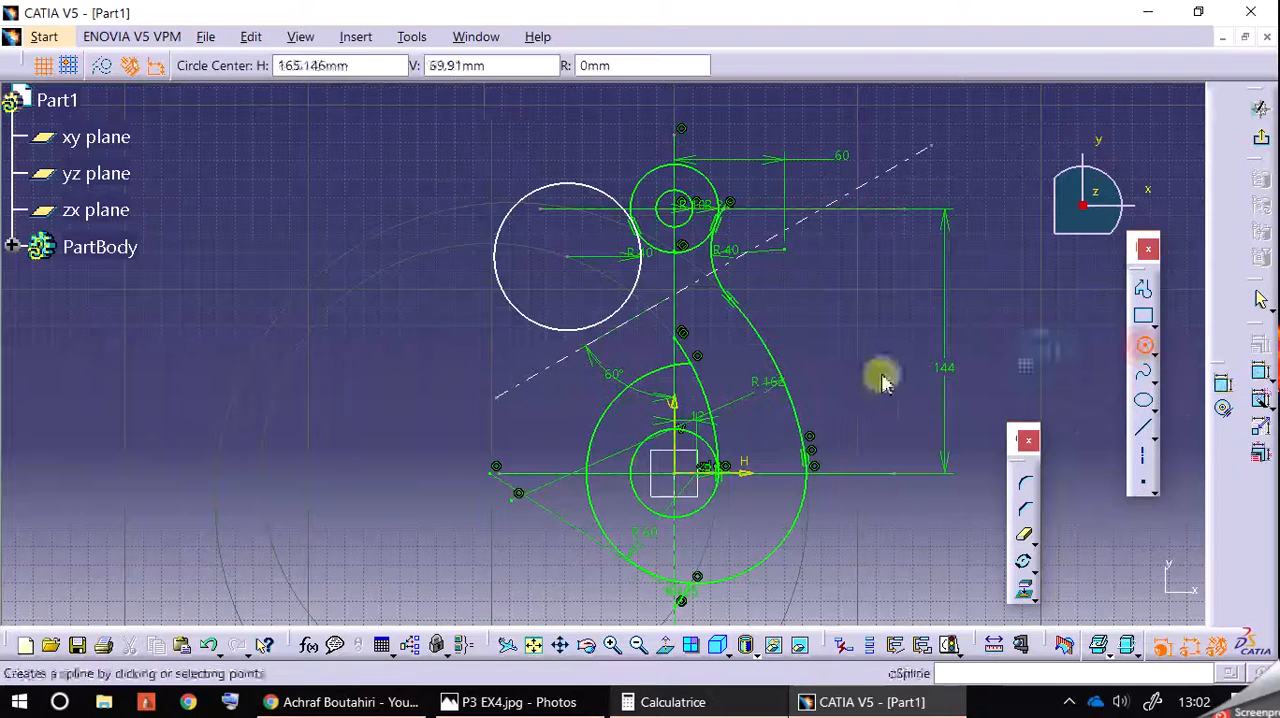
click(527, 380)
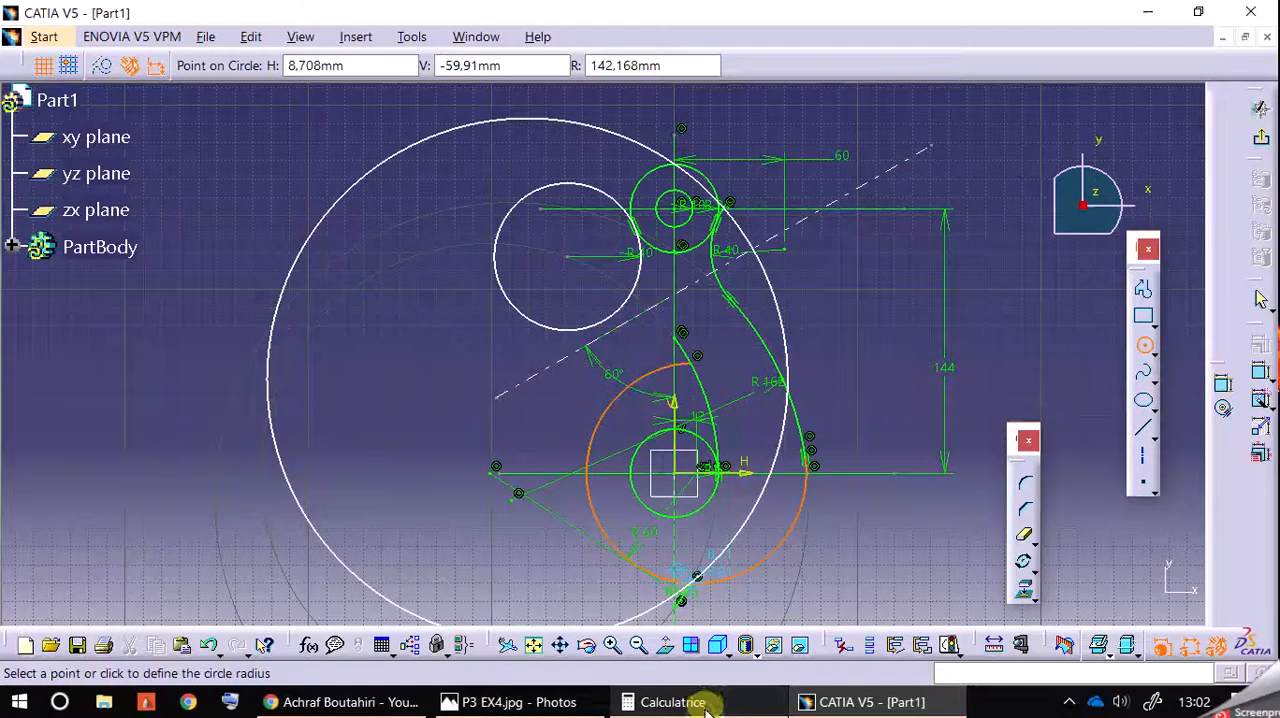
click(571, 701)
click(675, 65)
text(12)
key(Return)
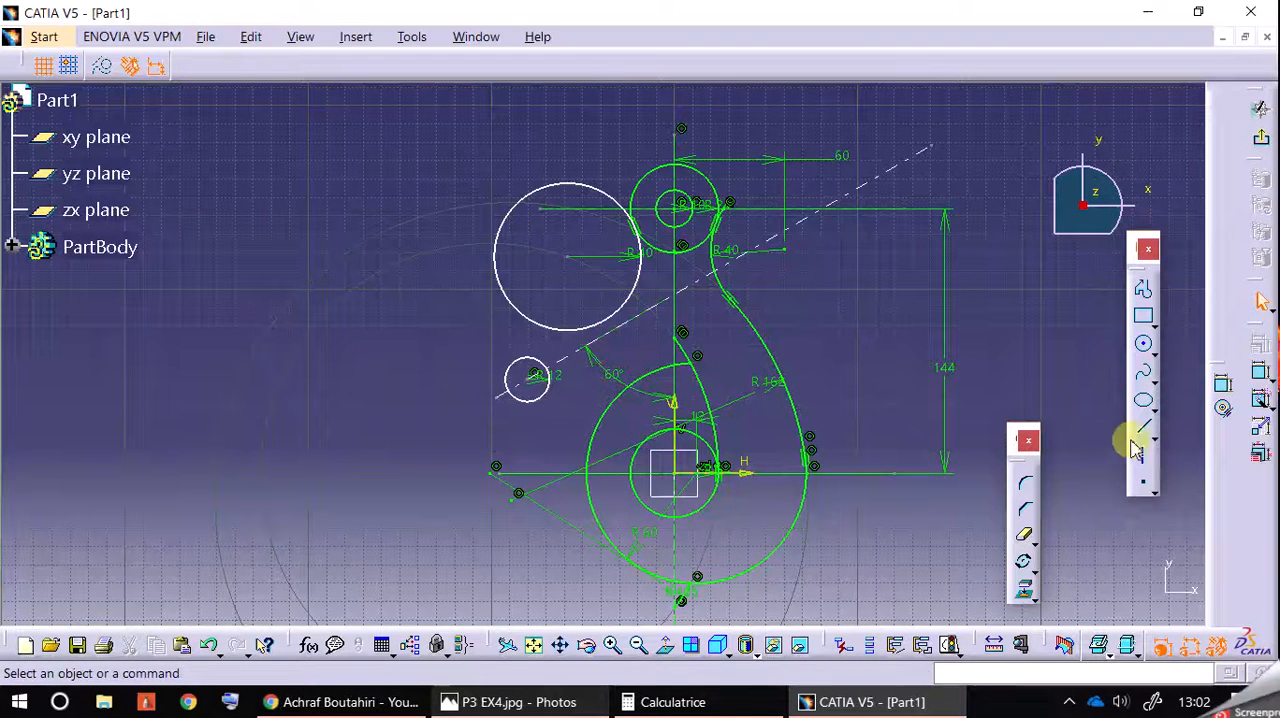
Step: Set the 12 mm radius circle's centre 75 mm above the horizontal axis and place that dimension further left of the circle
click(1230, 392)
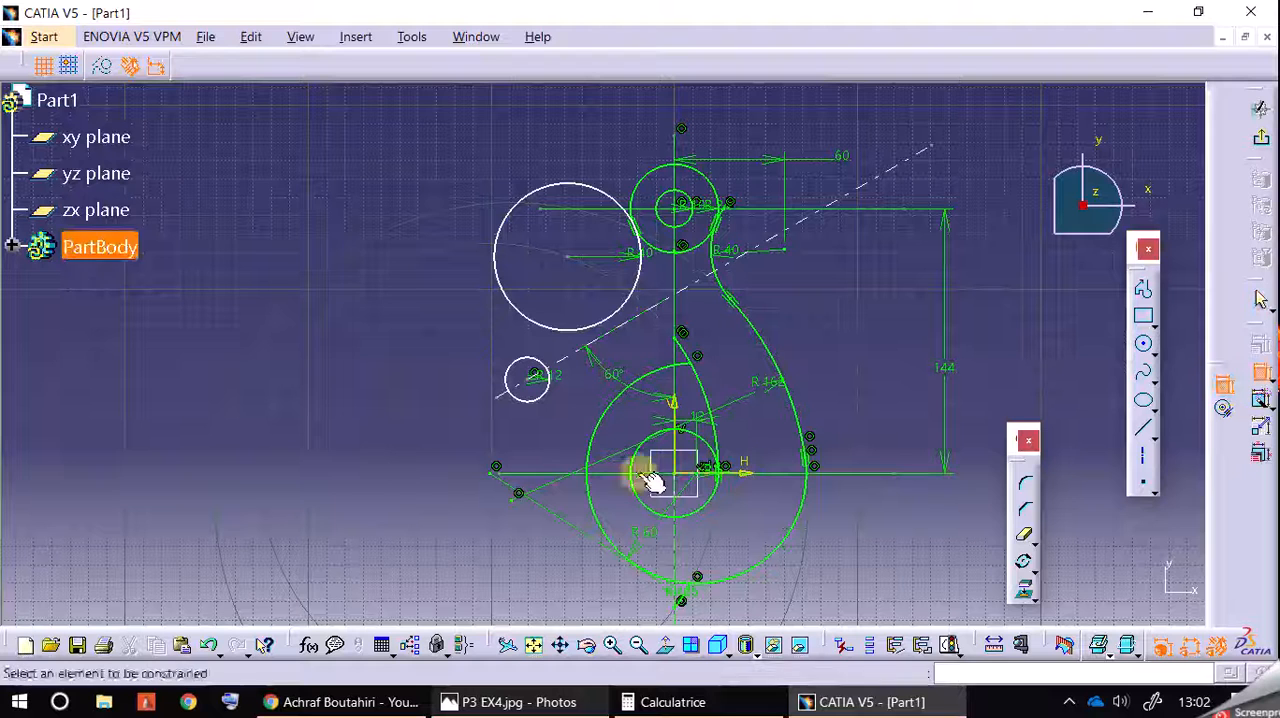
click(556, 474)
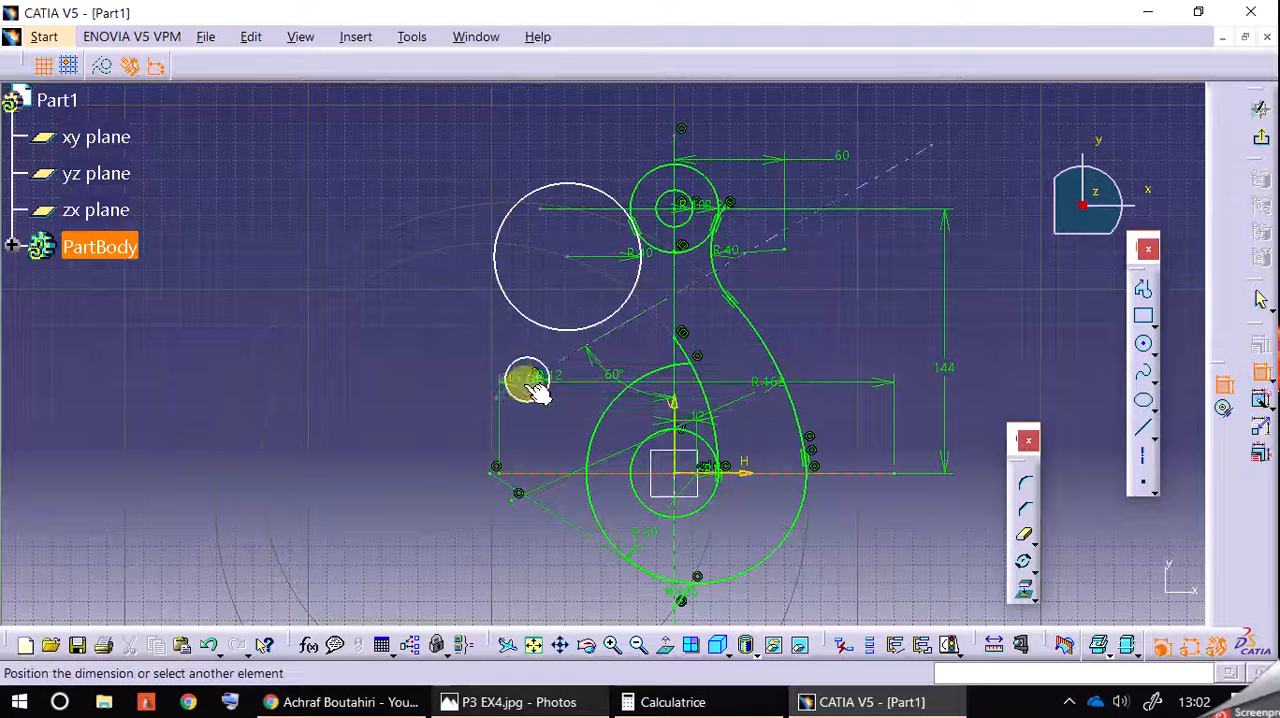
click(535, 430)
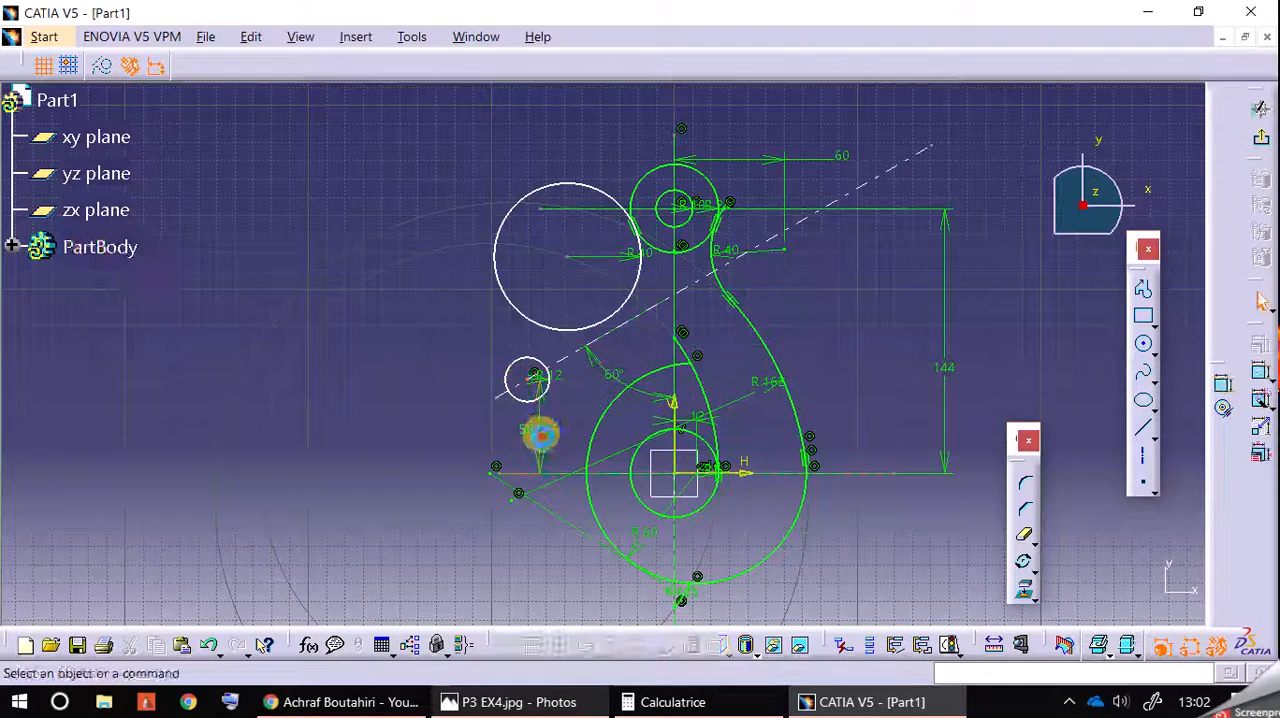
double_click(538, 432)
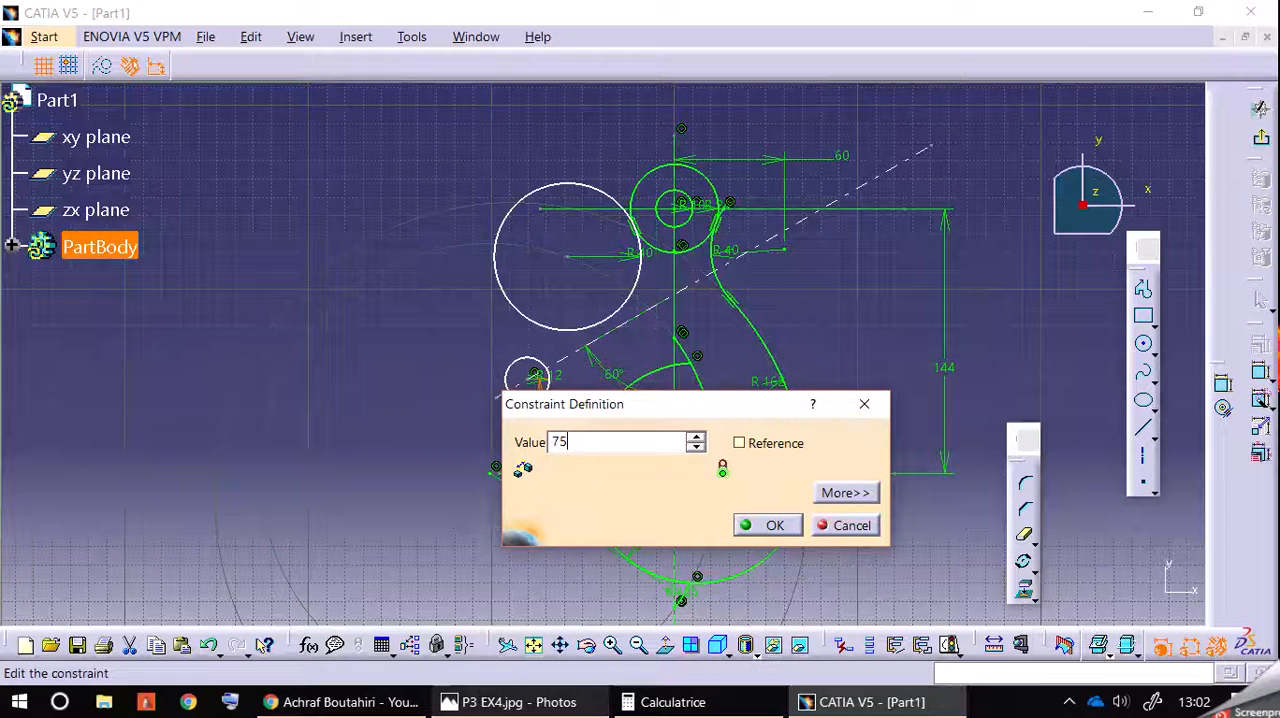
key(Return)
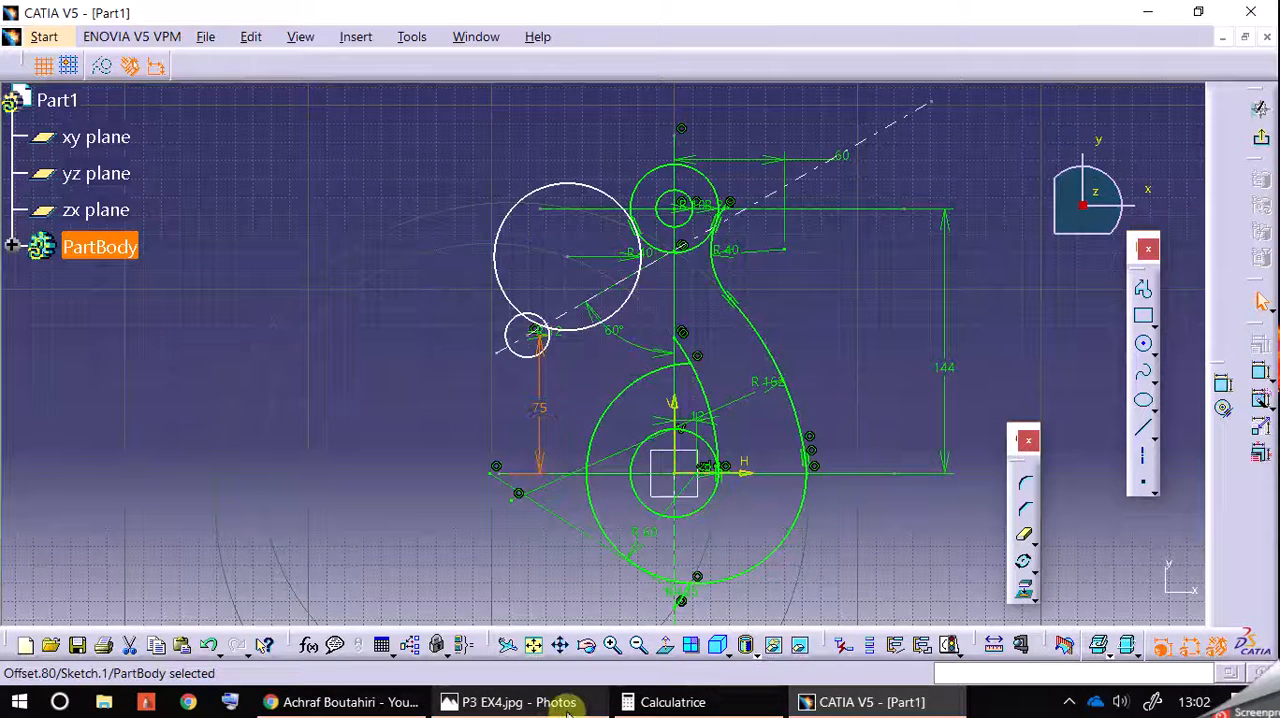
click(557, 704)
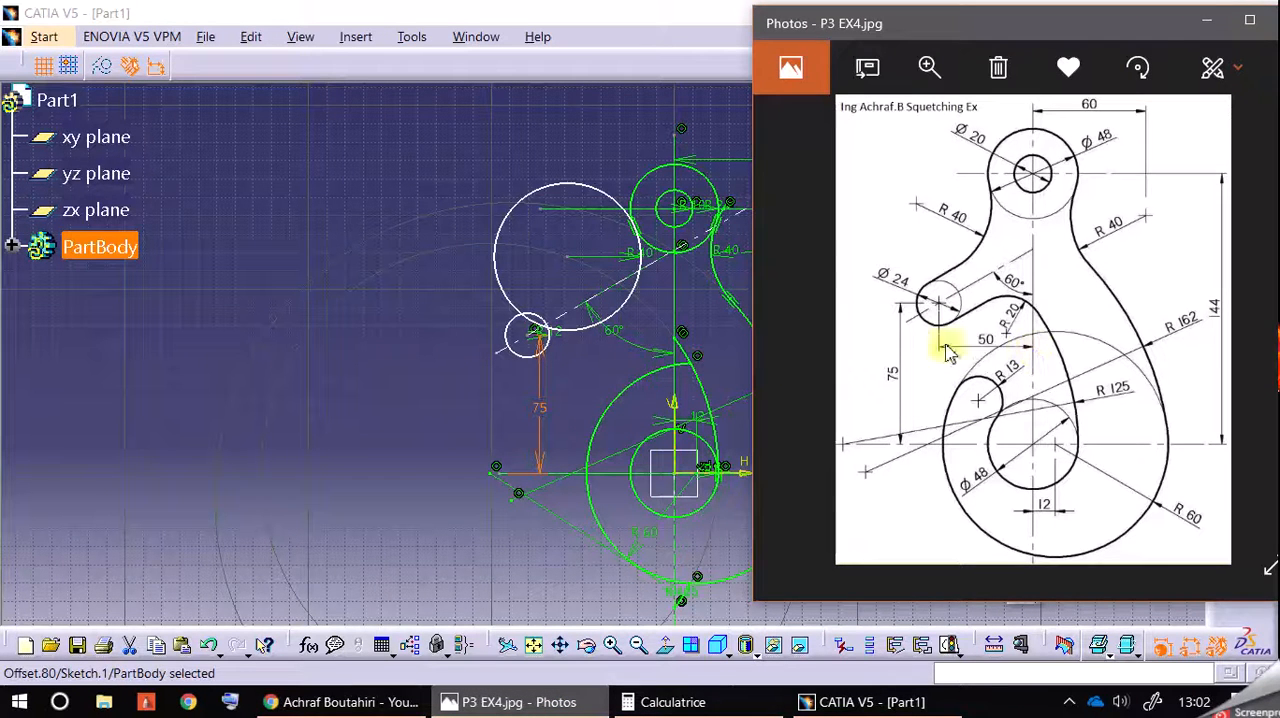
click(403, 380)
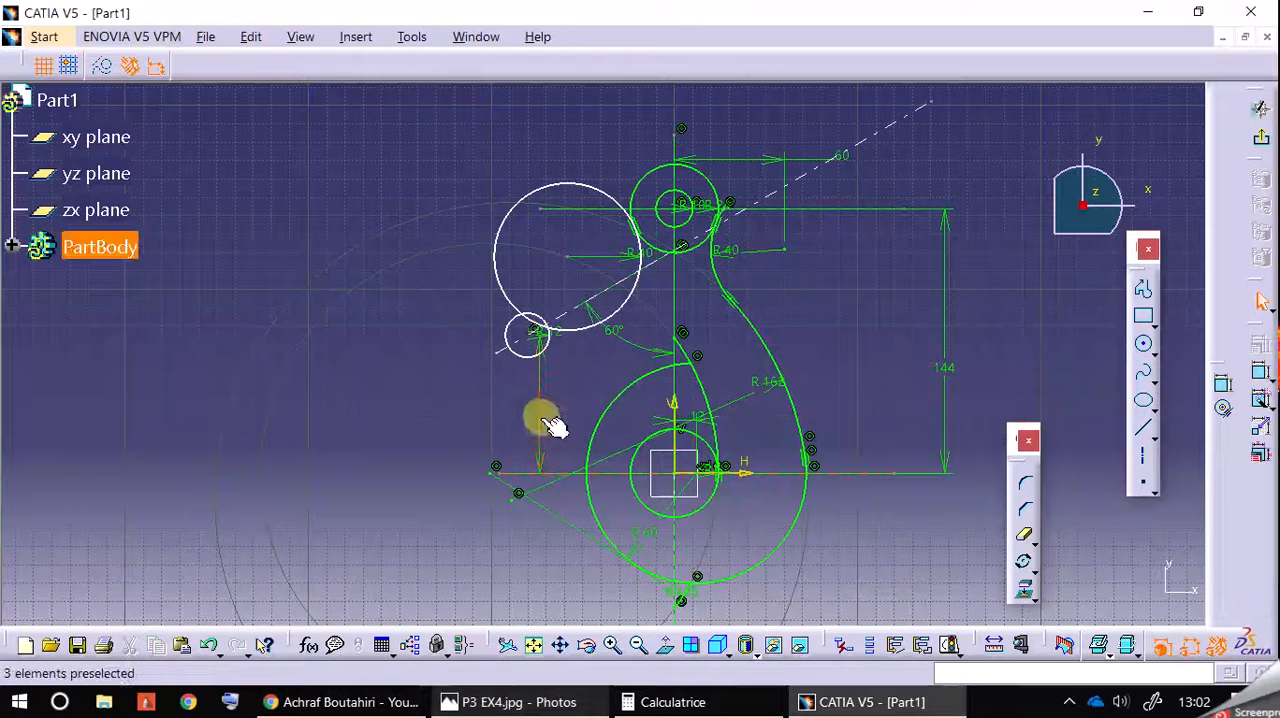
click(451, 412)
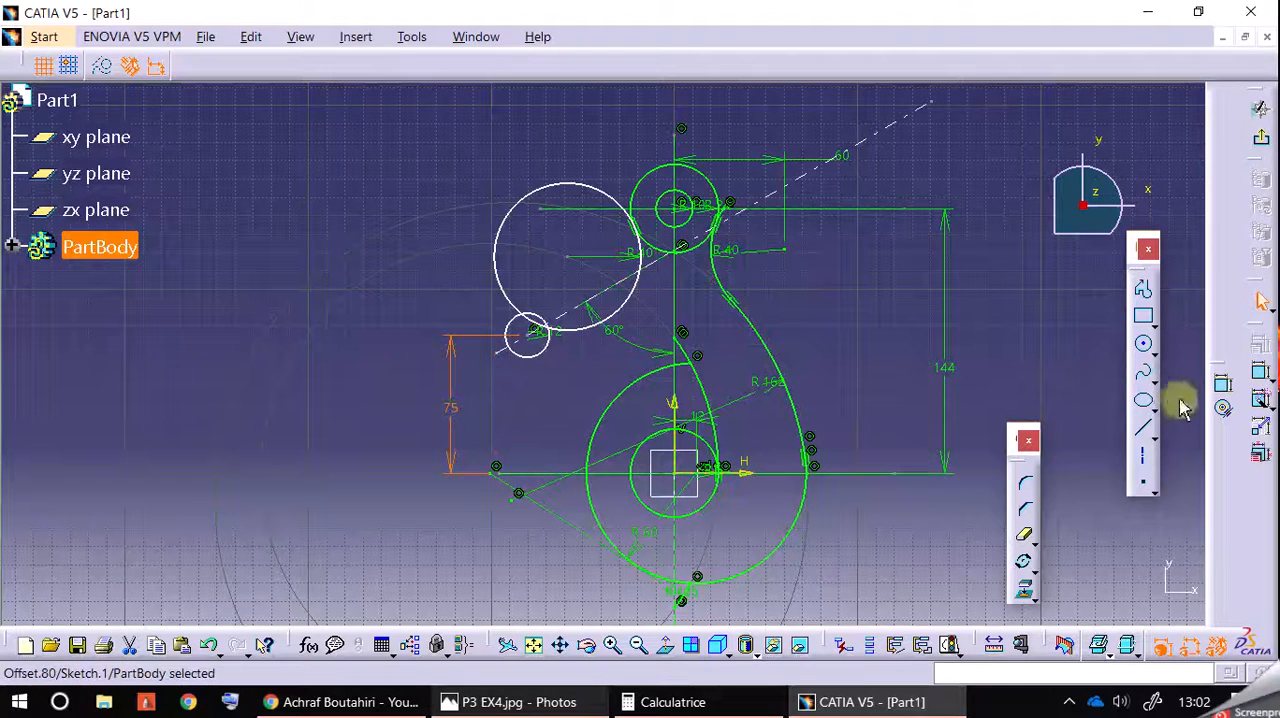
Step: Dimension the 12 mm radius circle's horizontal distance from the vertical axis and set it to 50 mm
click(1224, 390)
click(531, 340)
click(676, 338)
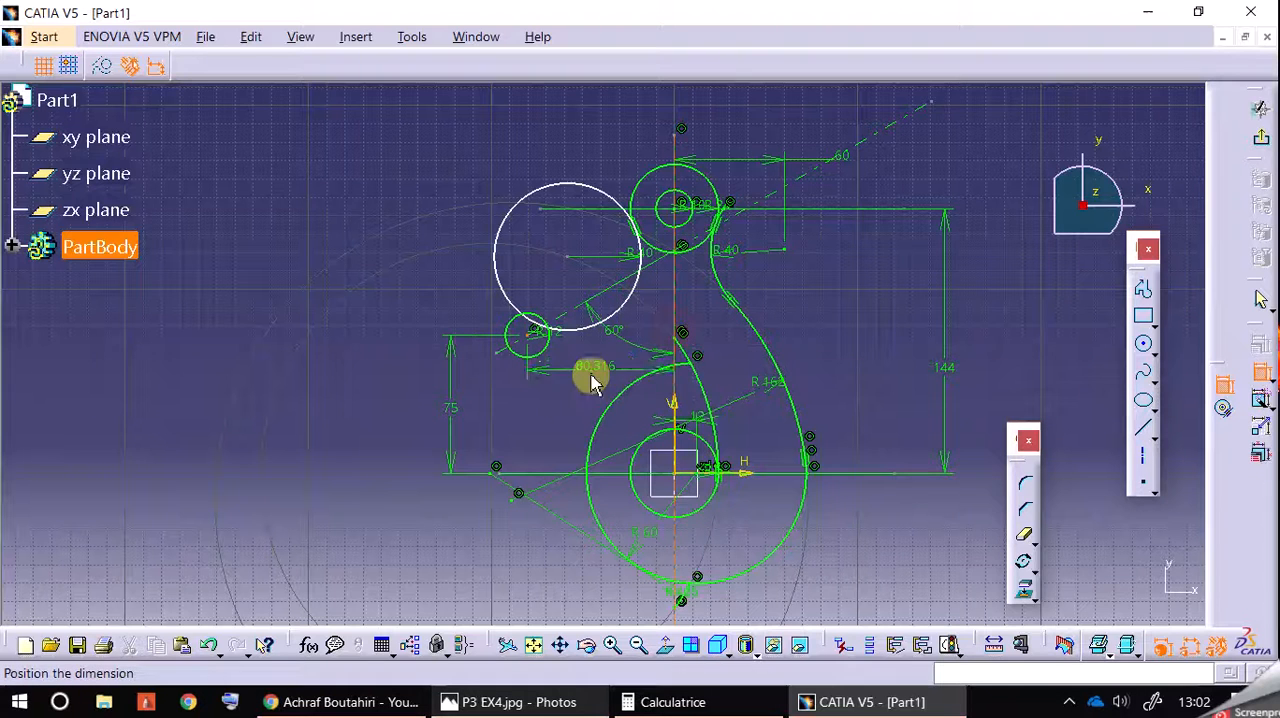
click(594, 383)
double_click(593, 390)
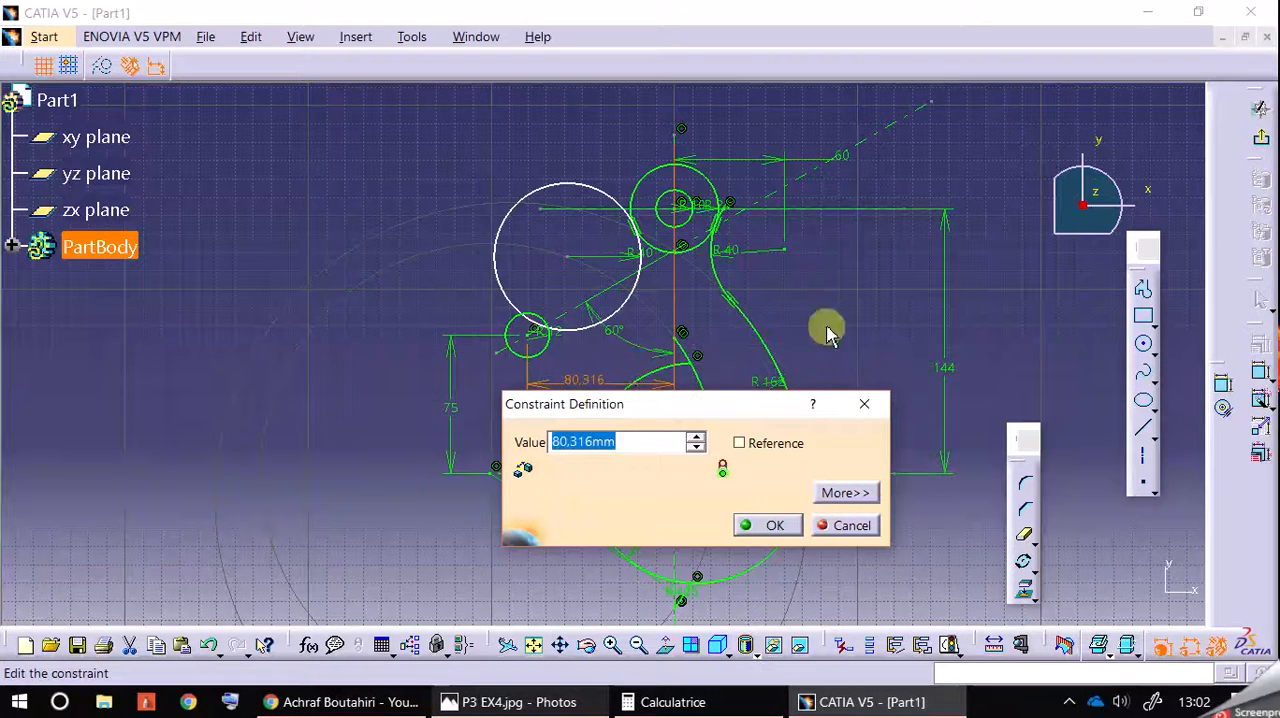
text(50)
key(Return)
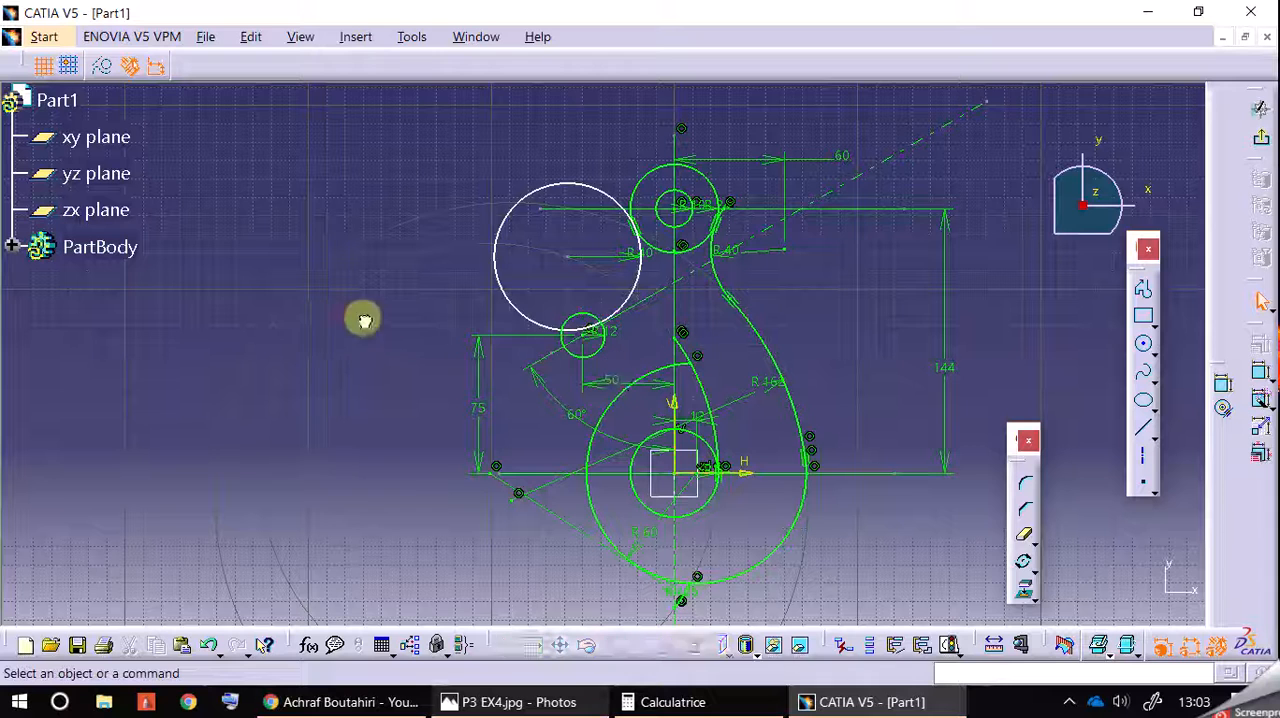
Step: Move the unconstrained 40 mm radius circle upward, well clear of the 12 mm radius circle, after consulting the reference drawing
drag(645, 292, 608, 282)
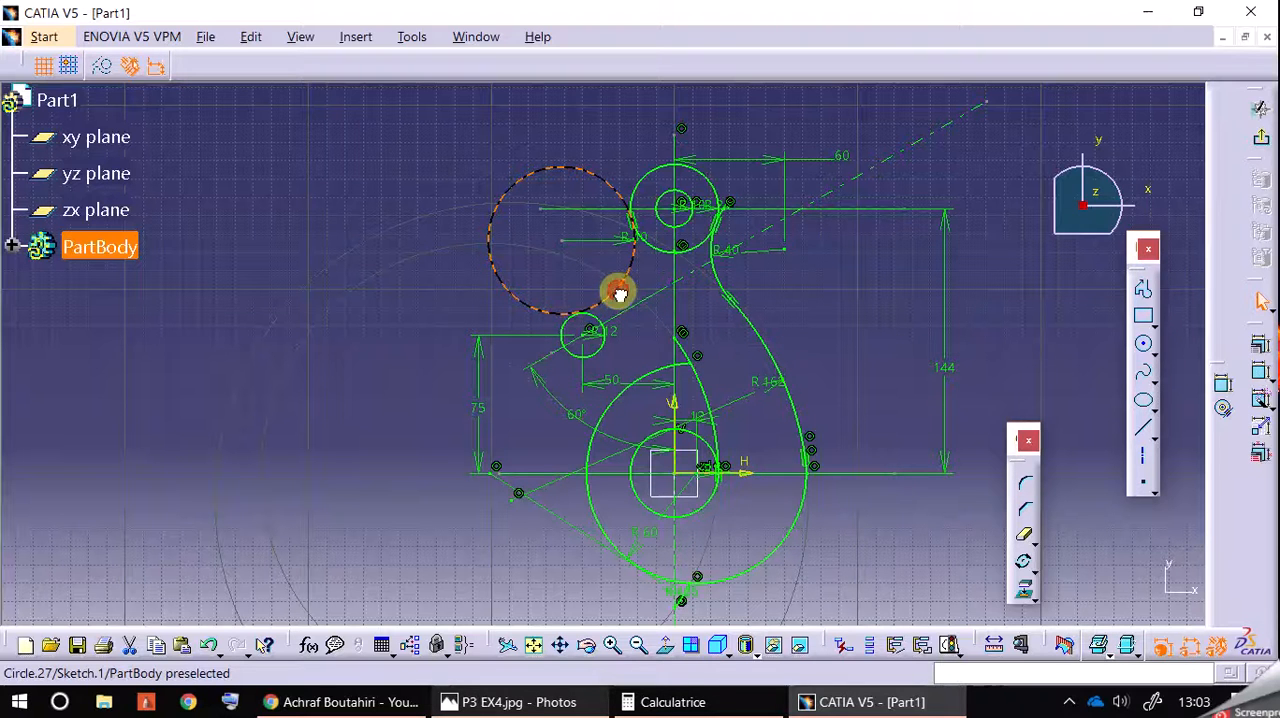
click(607, 294)
click(460, 317)
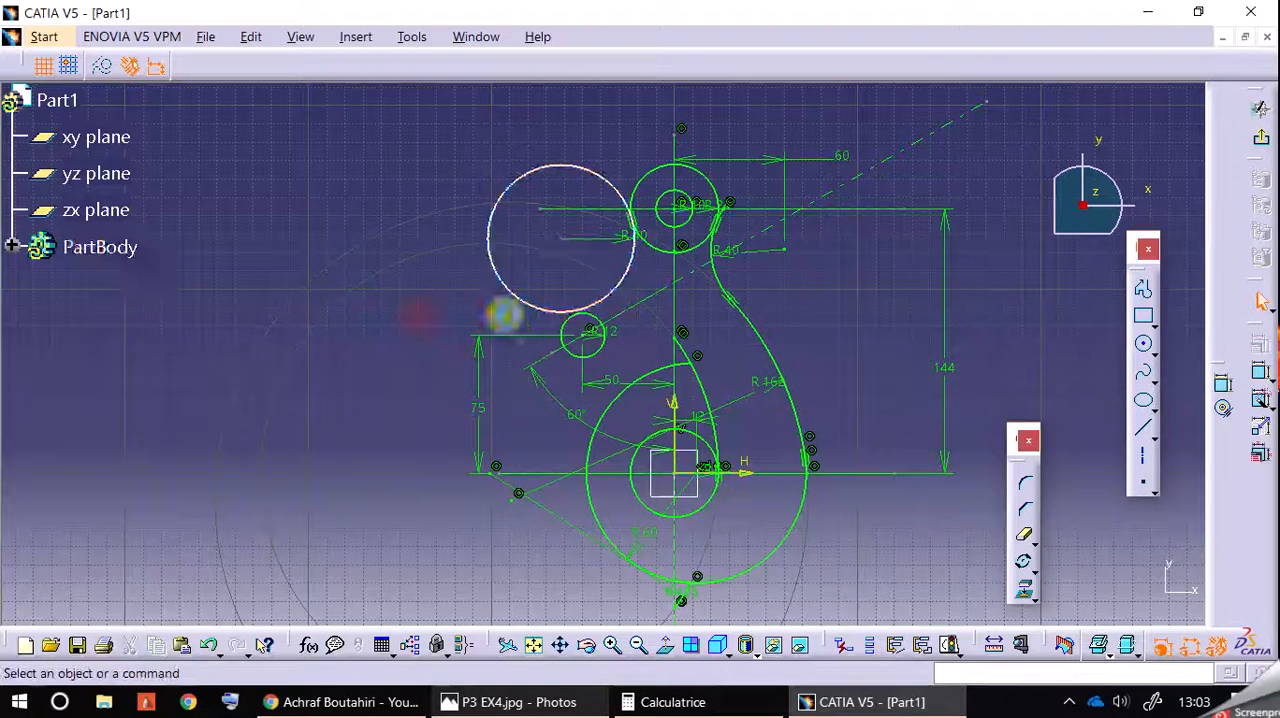
click(514, 700)
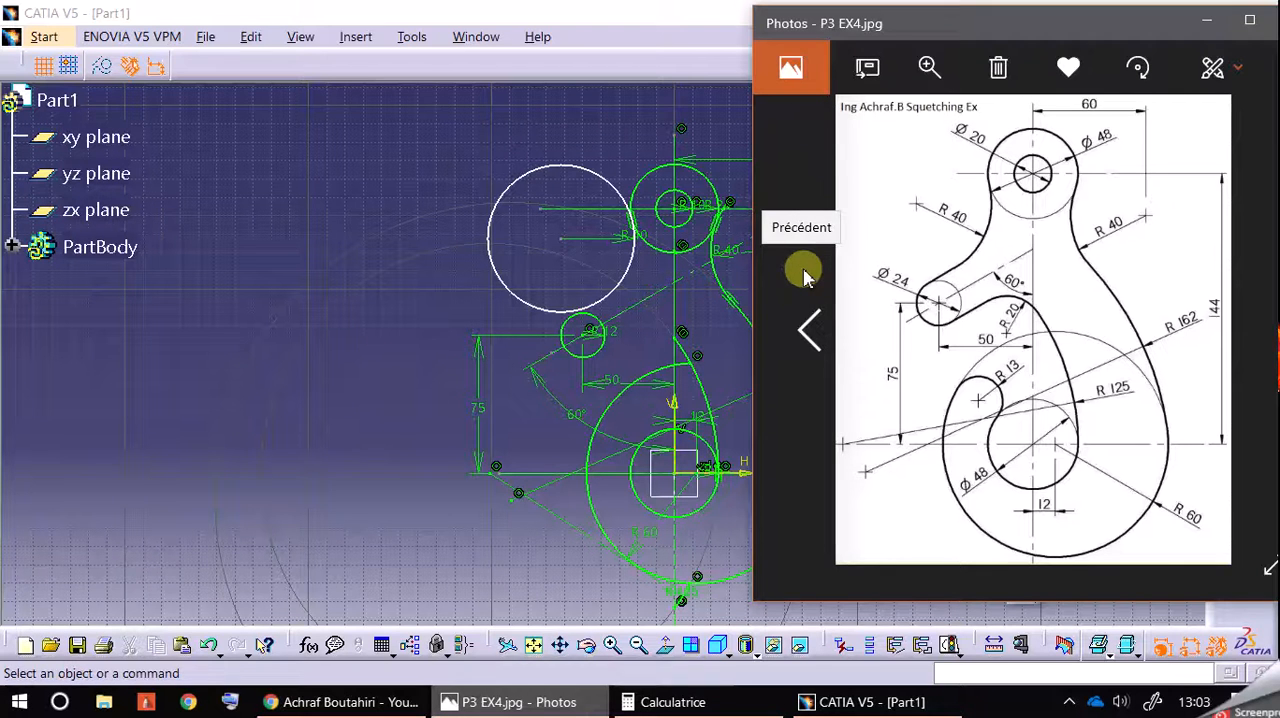
click(618, 246)
click(618, 246)
Step: Draw a bi-tangent line between the 12 mm and 40 mm radius circles and shift it to the small circle's upper left side
click(527, 700)
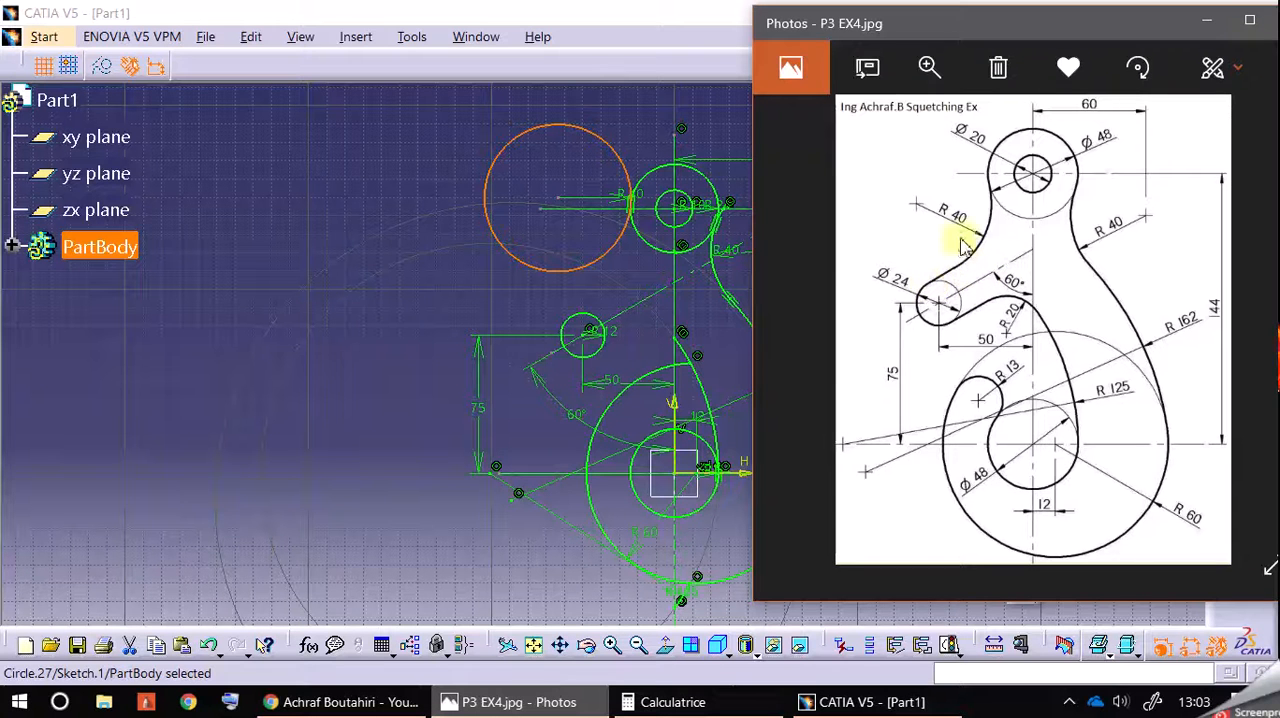
click(388, 338)
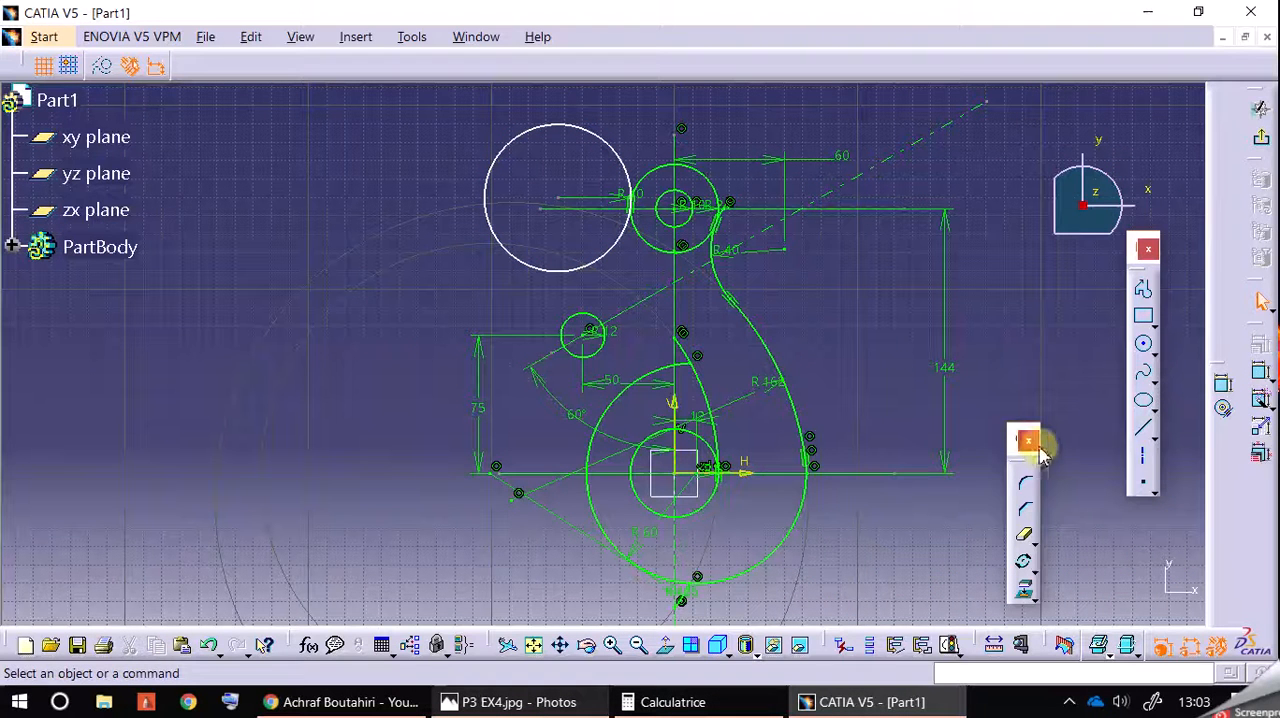
click(1153, 440)
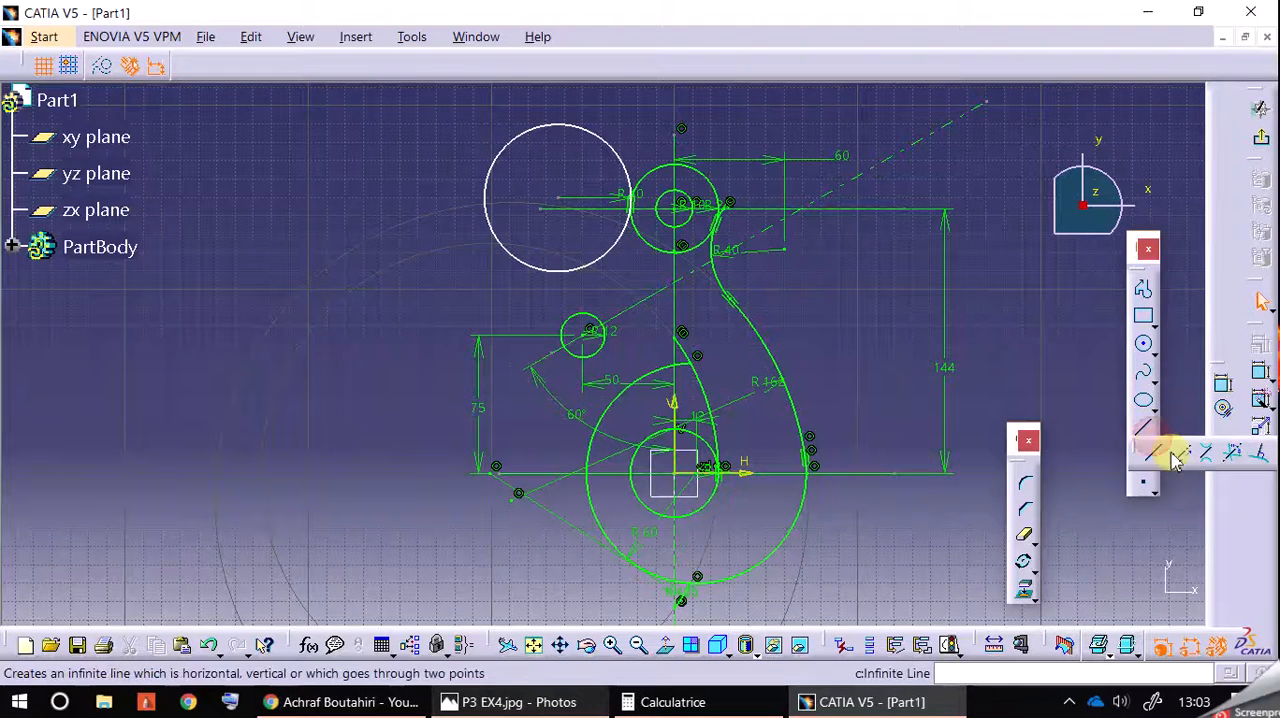
click(1210, 460)
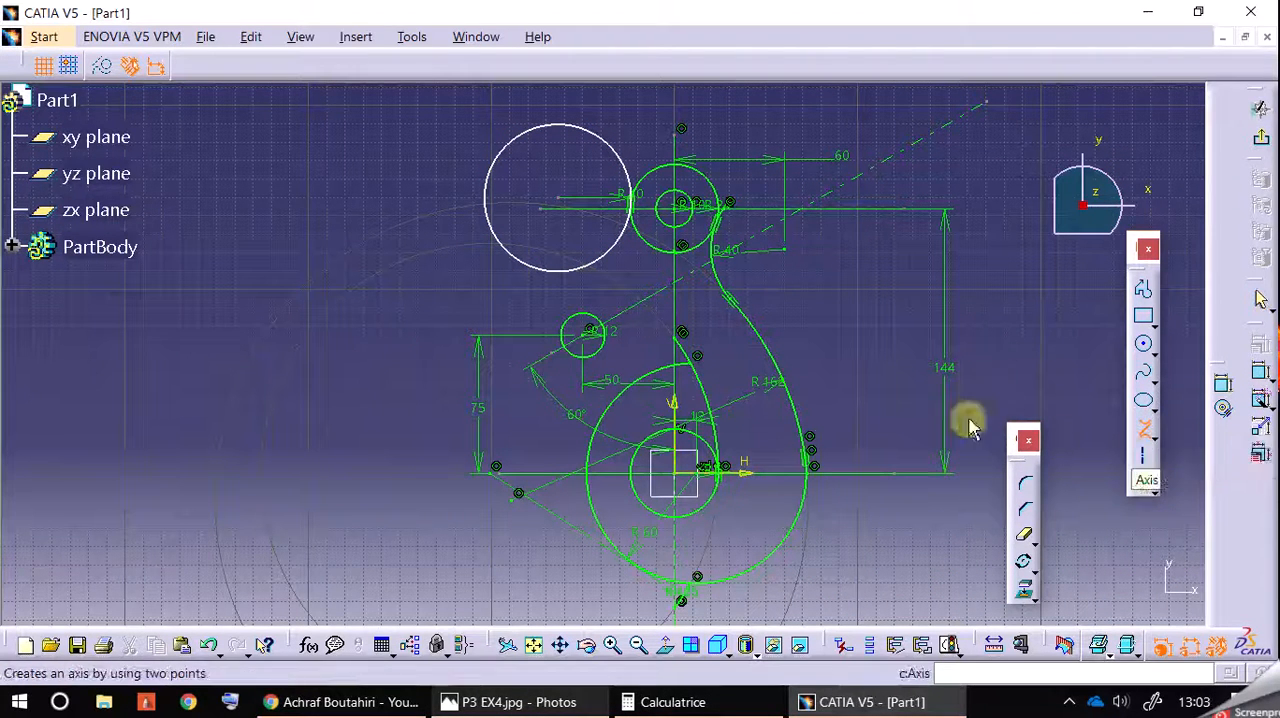
click(600, 323)
click(606, 256)
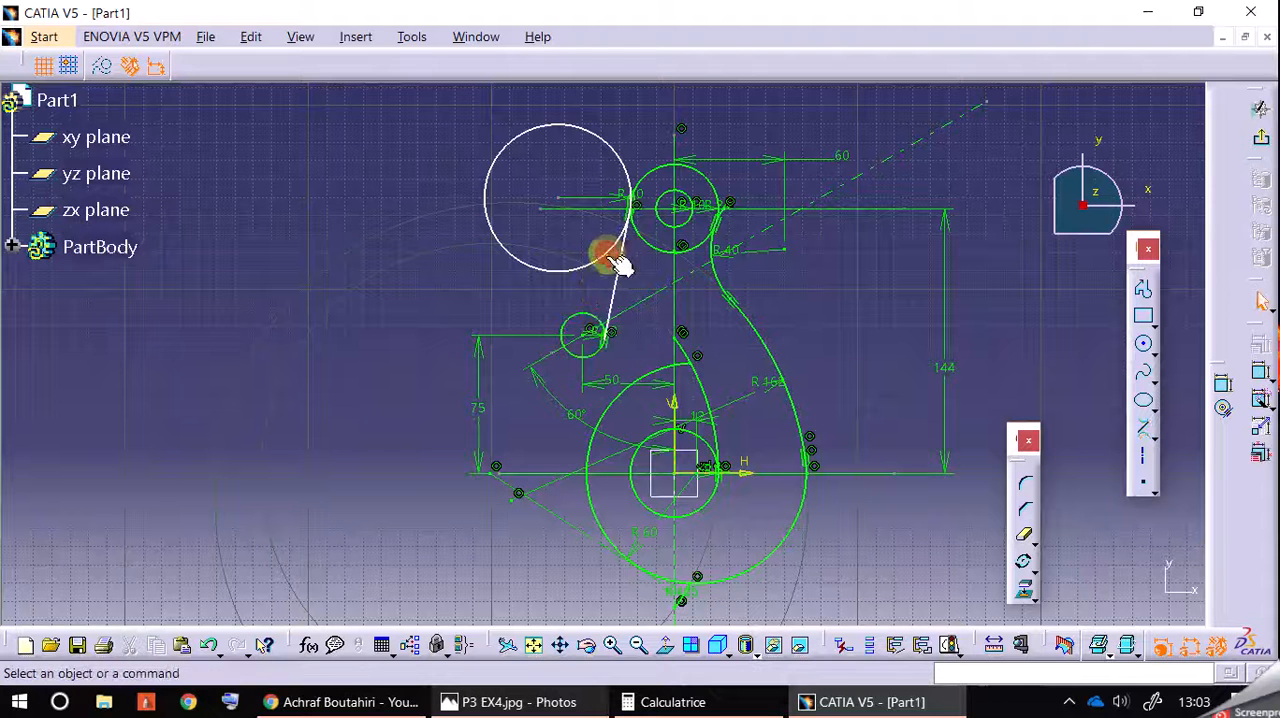
drag(612, 301, 569, 286)
click(422, 140)
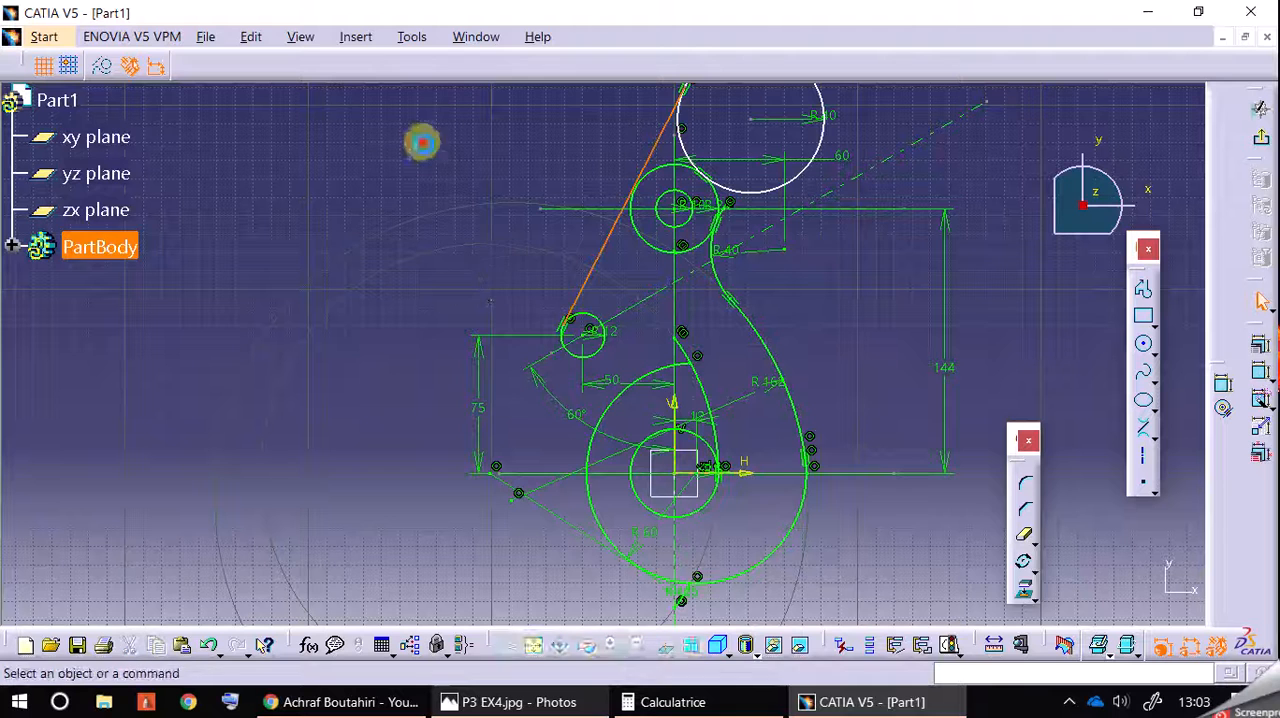
Step: Try to constrain the tangent line parallel to the inclined axis, then undo the constraint and the line's move
click(600, 253)
ctrl+click(663, 297)
click(1256, 346)
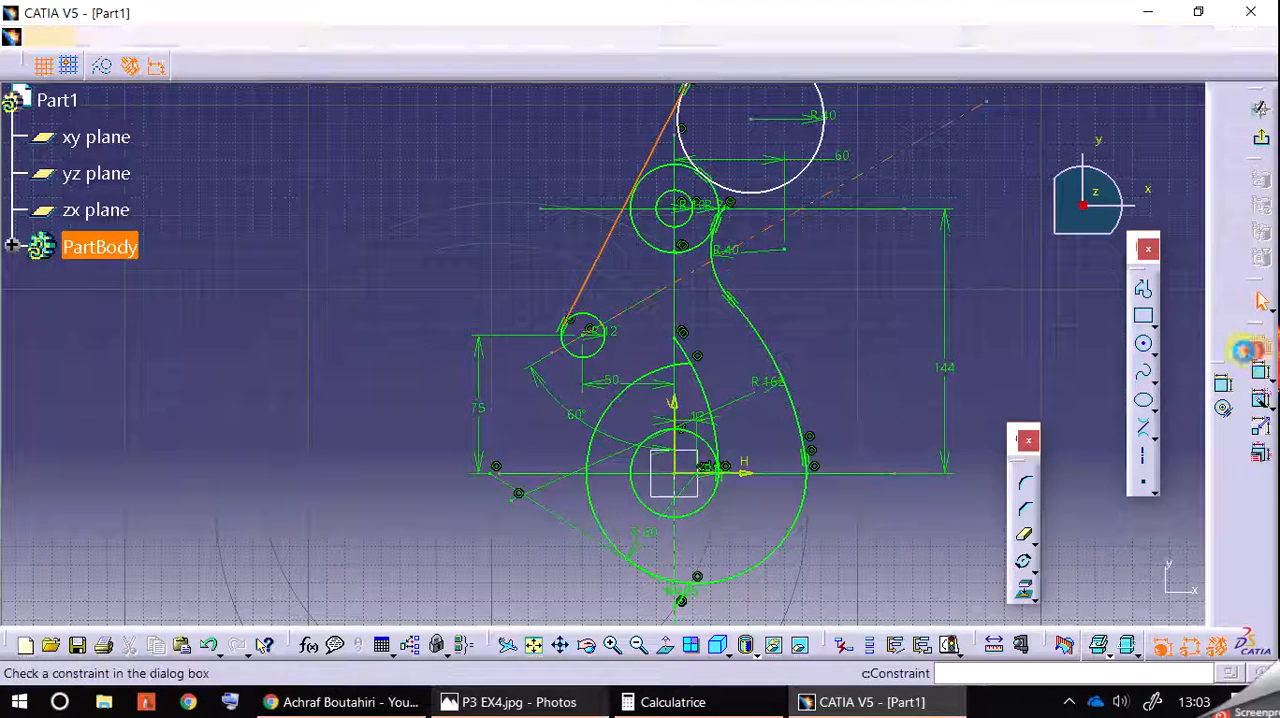
click(975, 465)
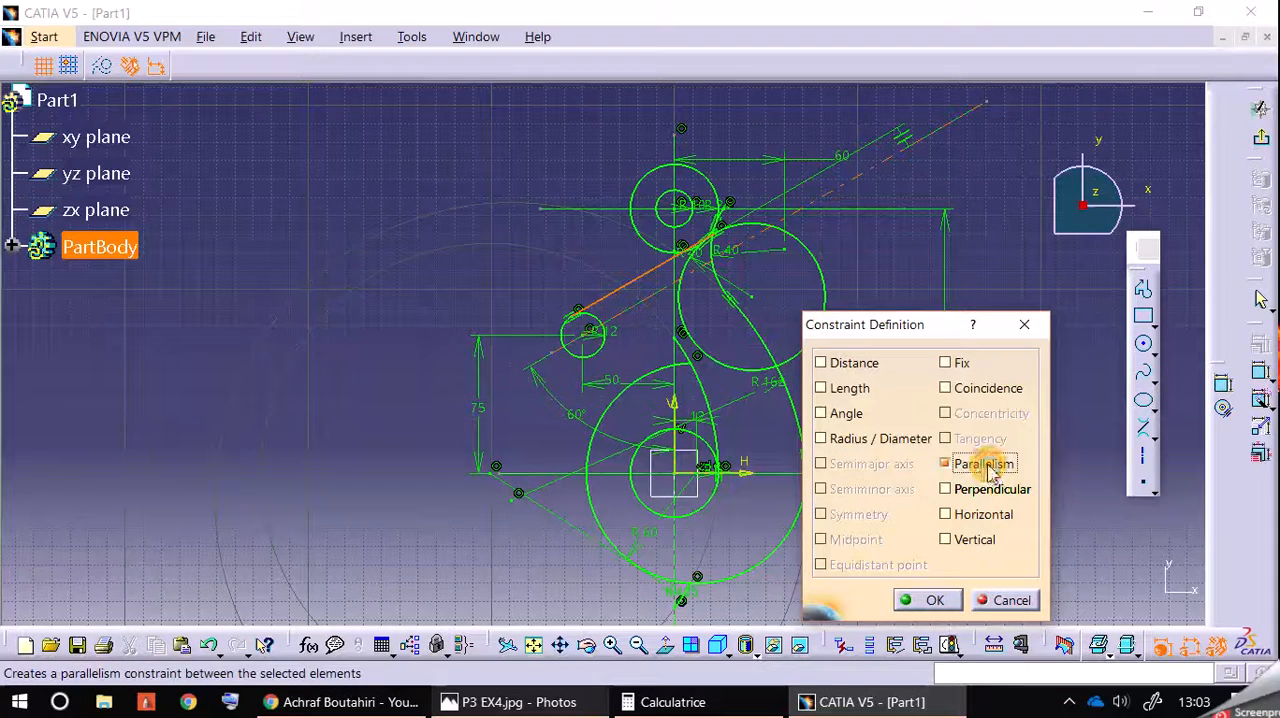
click(818, 335)
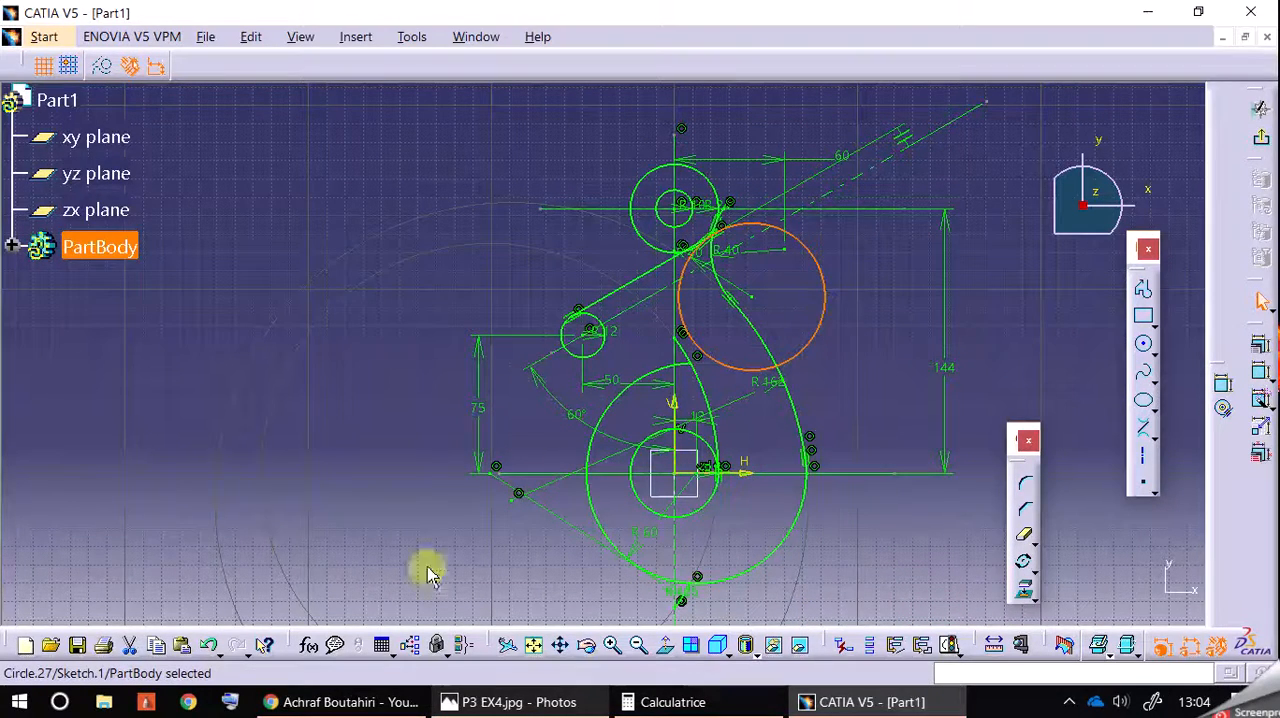
click(209, 647)
click(210, 648)
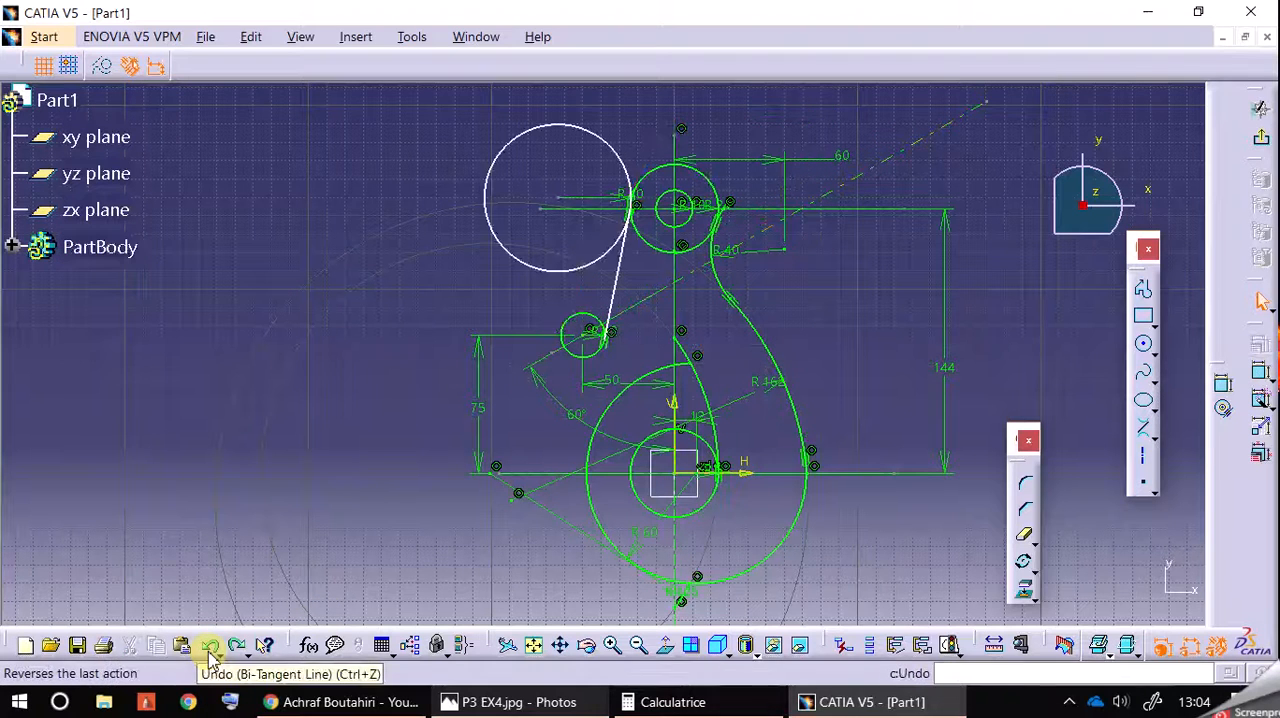
Step: Try to reposition the tangent line by moving it up and left, then undo the move and the line itself
drag(609, 309, 612, 233)
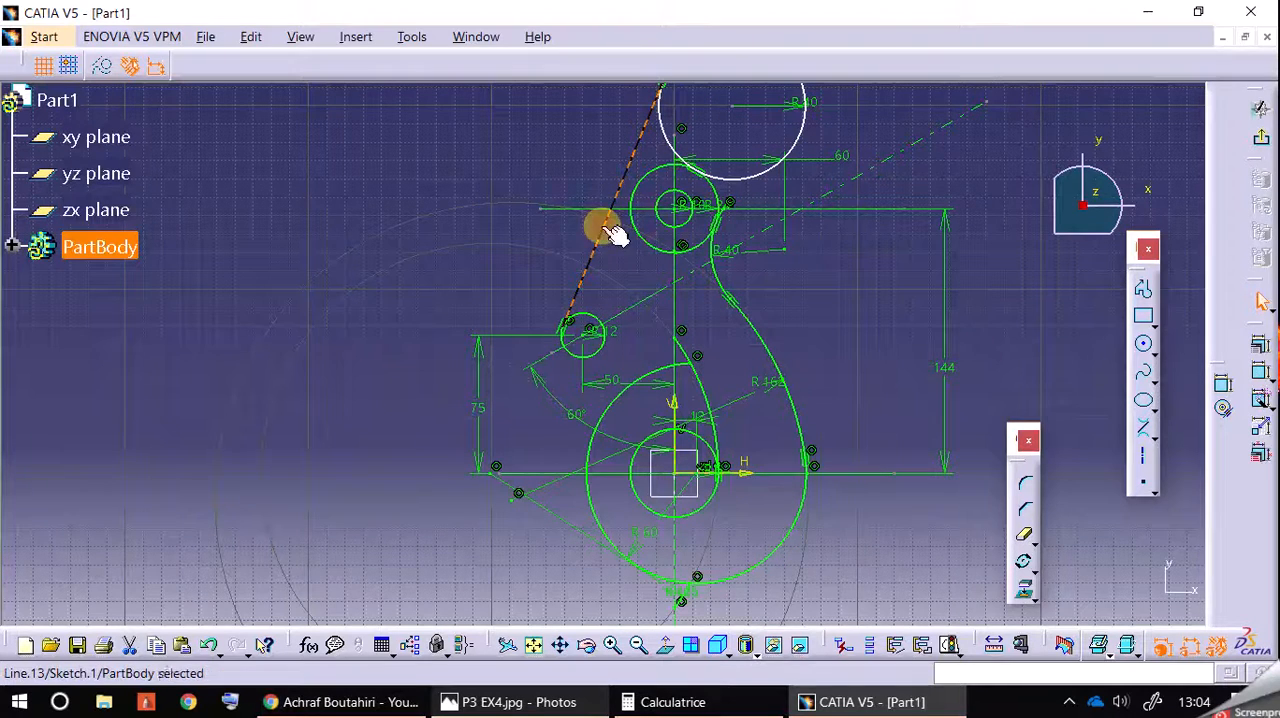
double_click(556, 254)
click(1180, 340)
click(508, 234)
click(208, 646)
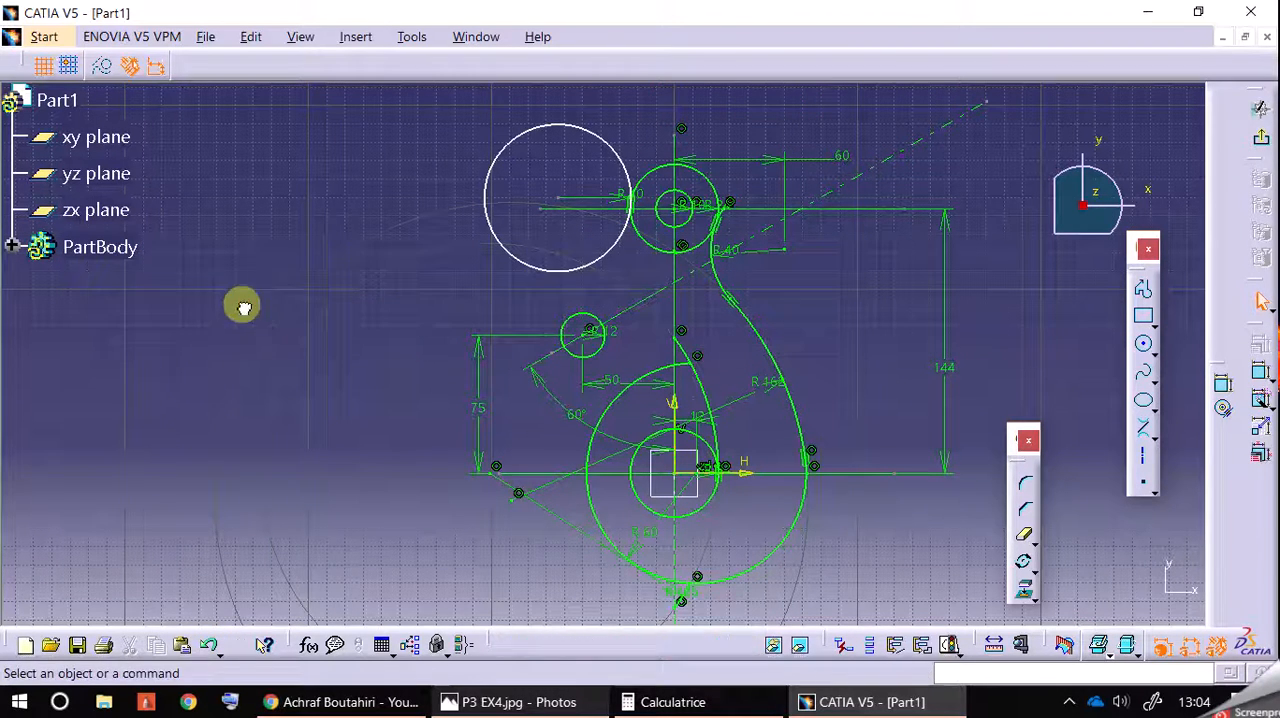
Step: Move the unconstrained 40 mm radius circle slightly down, closer to the 12 mm radius circle
drag(608, 251, 603, 283)
click(468, 339)
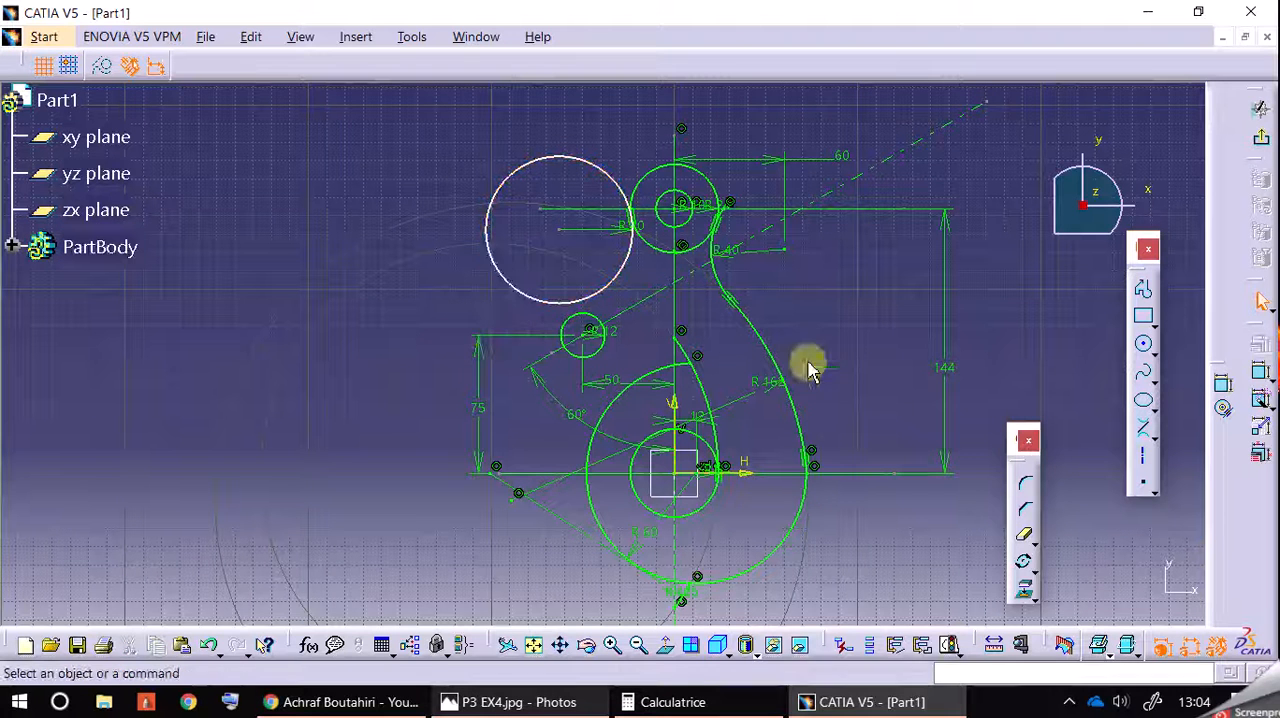
Step: Try a bi-tangent line from the 12 mm radius circle's right side to the 40 mm radius circle, then undo it
click(1145, 430)
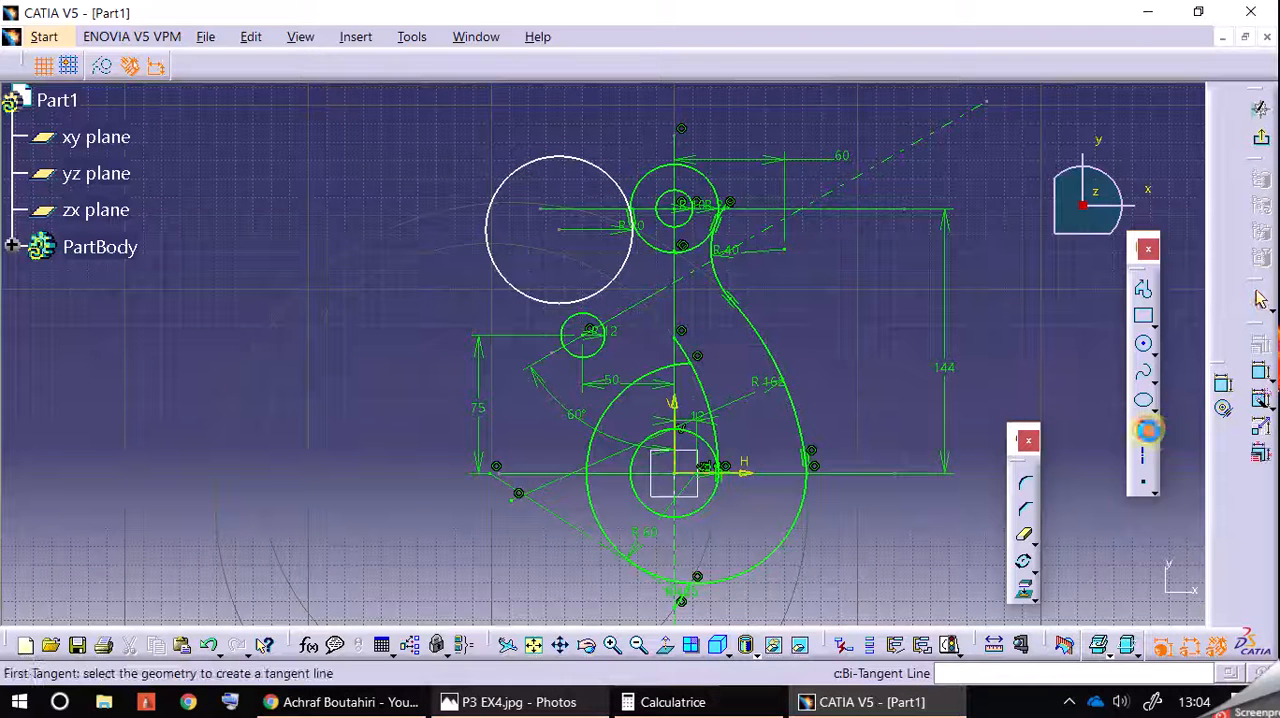
click(606, 296)
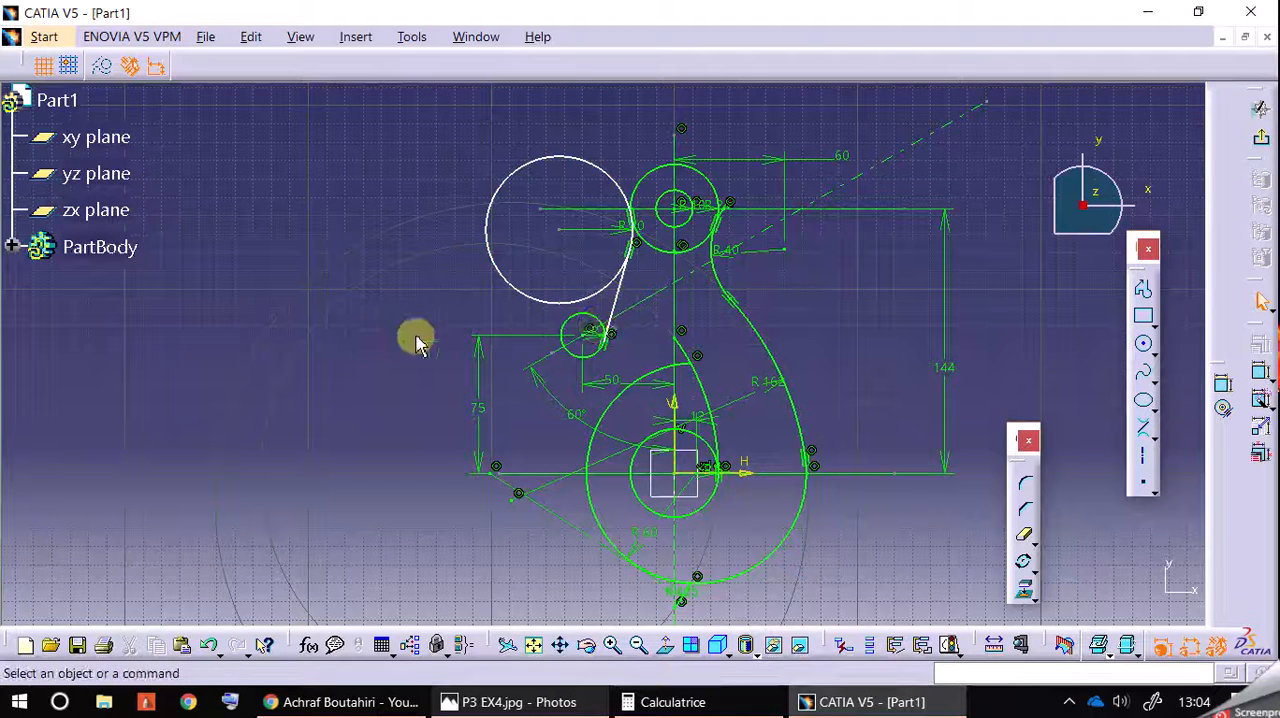
click(620, 328)
mouse_move(622, 318)
mouse_down()
mouse_move(600, 314)
mouse_move(615, 287)
mouse_move(626, 316)
mouse_up()
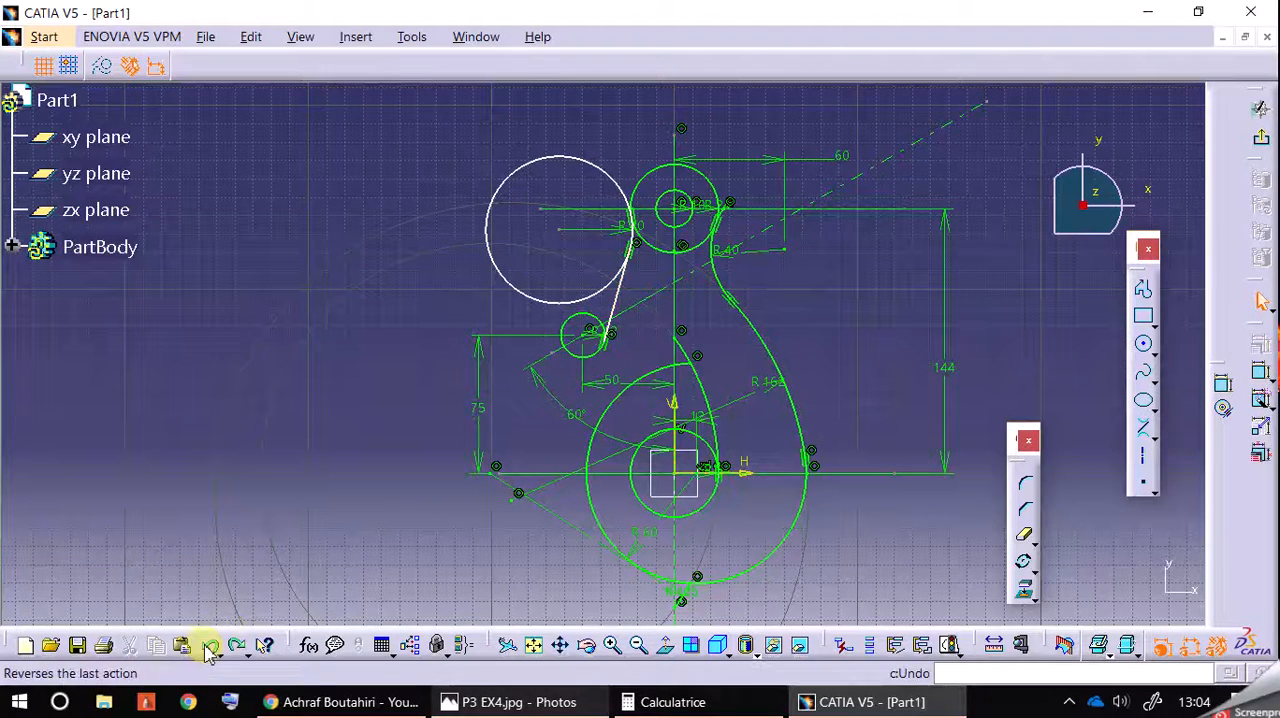
Step: Draw a bi-tangent line from the 12 mm radius circle's upper left side to the 40 mm radius circle and make it parallel to the inclined axis
click(1143, 430)
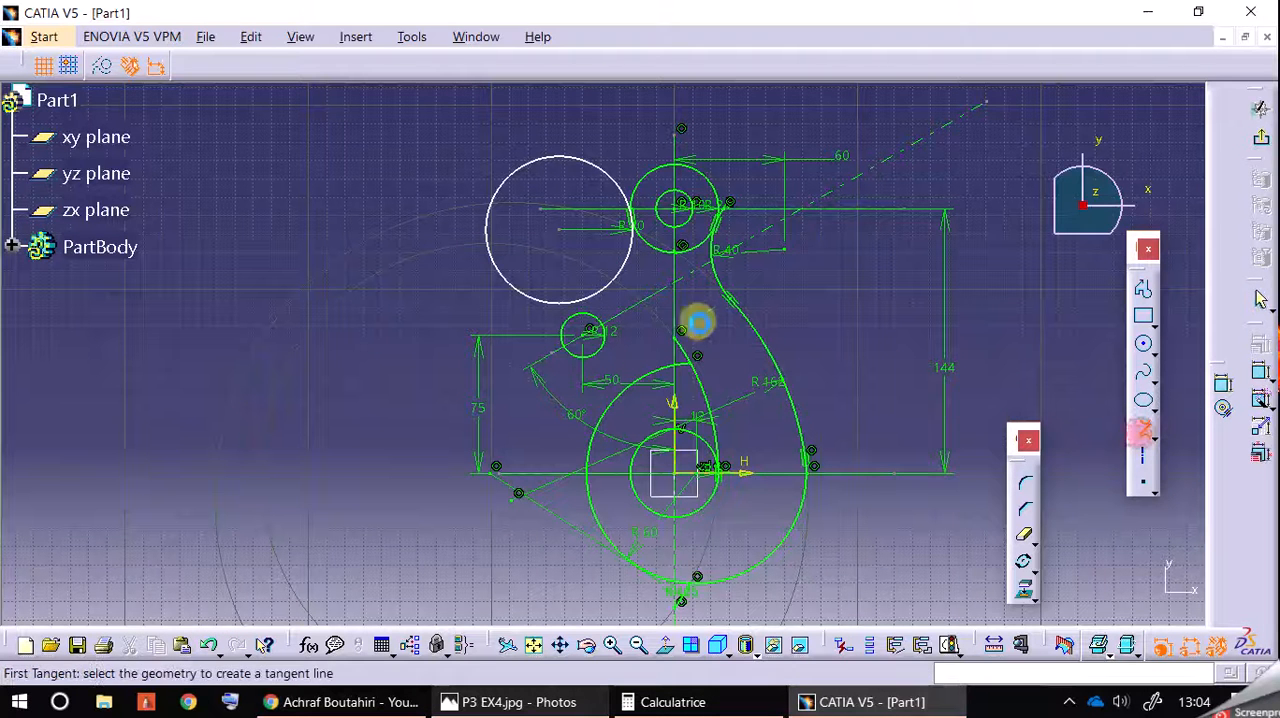
click(598, 322)
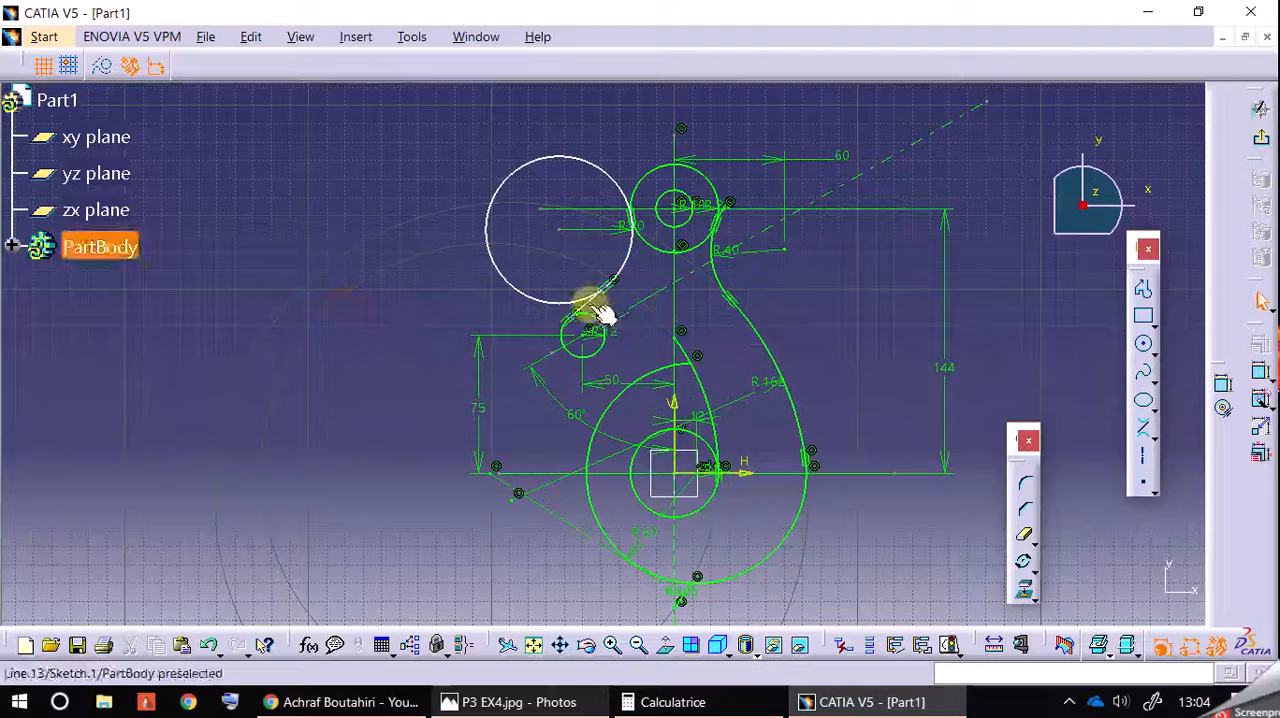
click(612, 645)
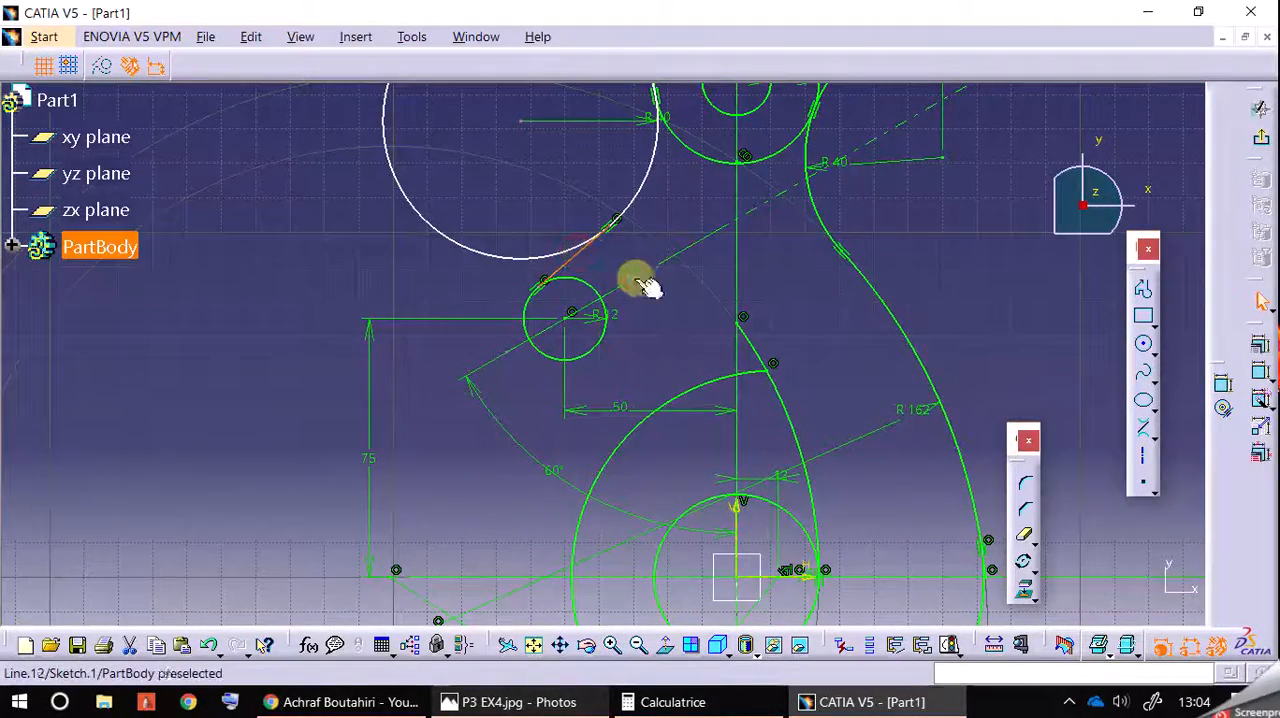
click(1259, 345)
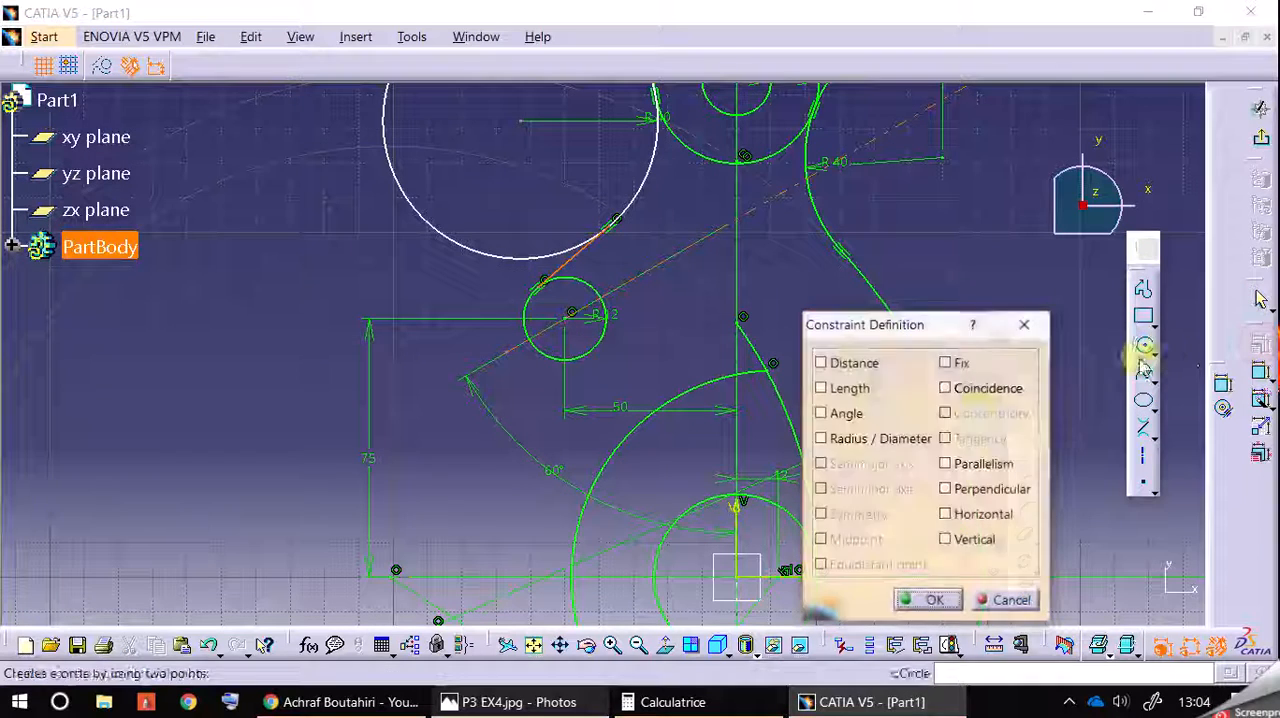
click(977, 464)
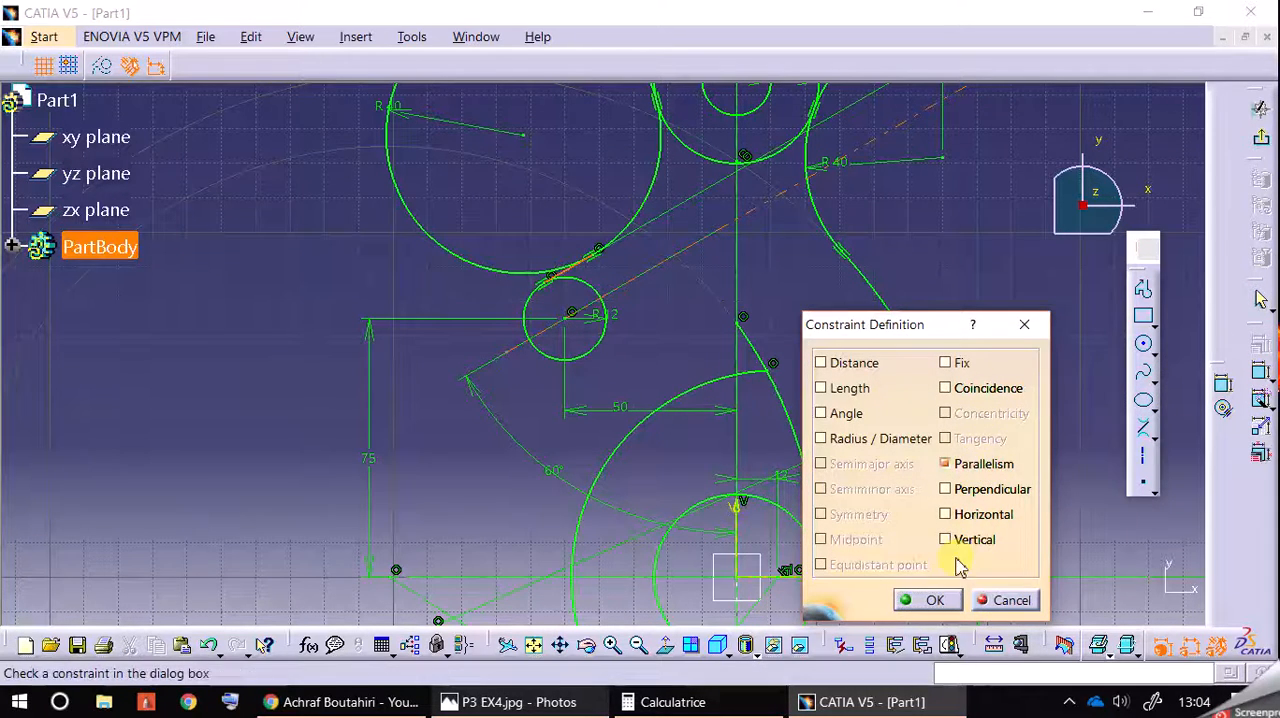
click(935, 600)
Step: Trim away the outer part of the left 40 mm radius circle, keeping the arc between the upper head circle and the tangent line
middle_drag(294, 269, 291, 407)
click(1023, 535)
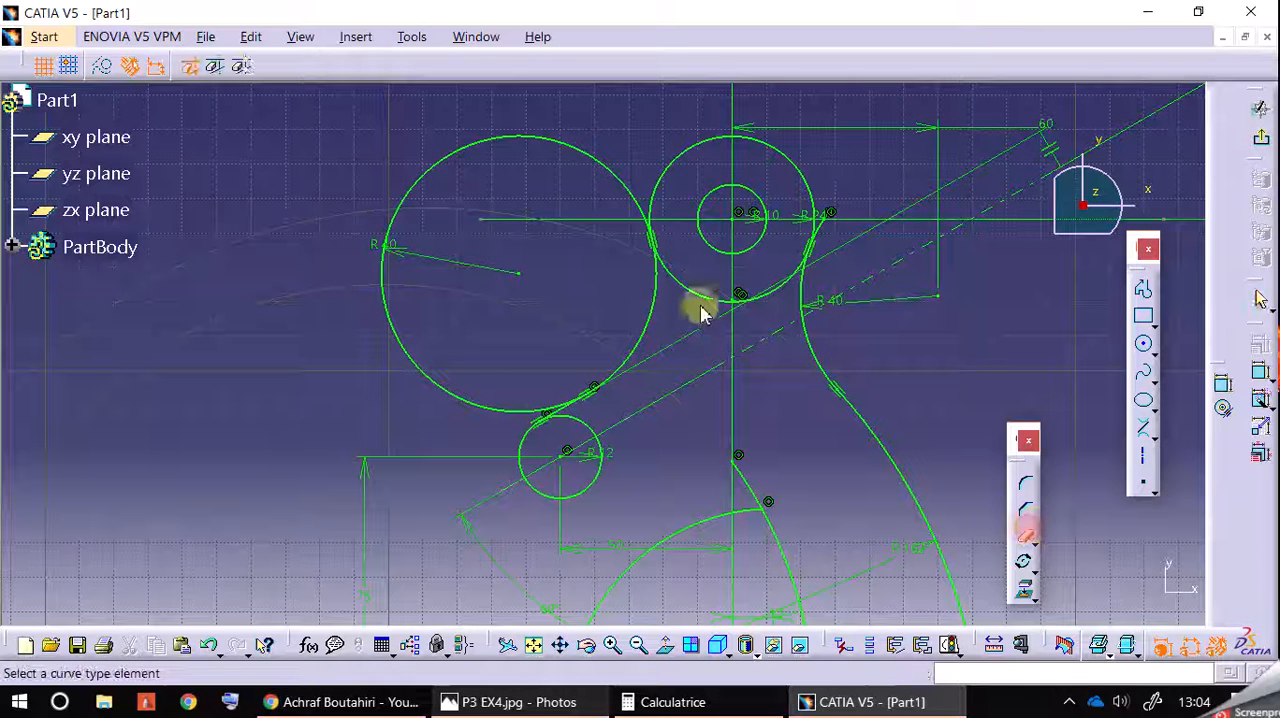
click(562, 148)
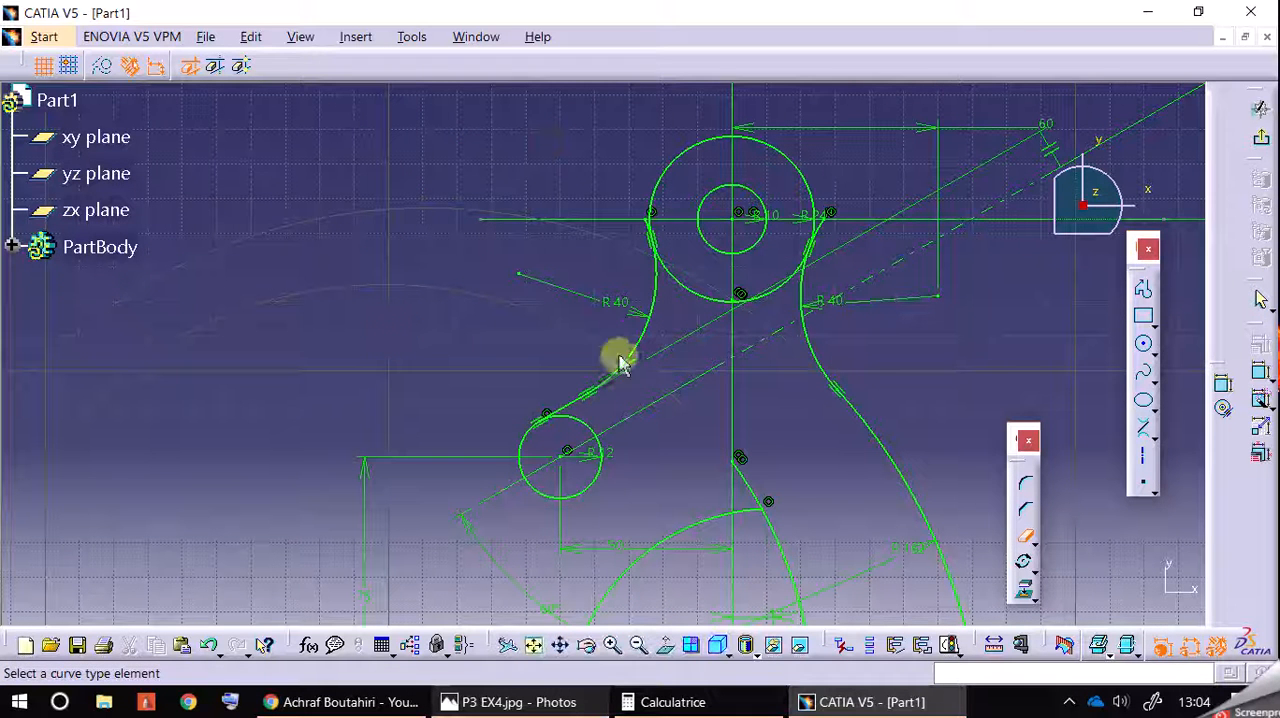
Step: Consult the reference drawing and draw a 20 mm radius circle centred at about H -16 mm, V 67 mm, right of the 12 mm radius circle
middle_drag(499, 337, 500, 257)
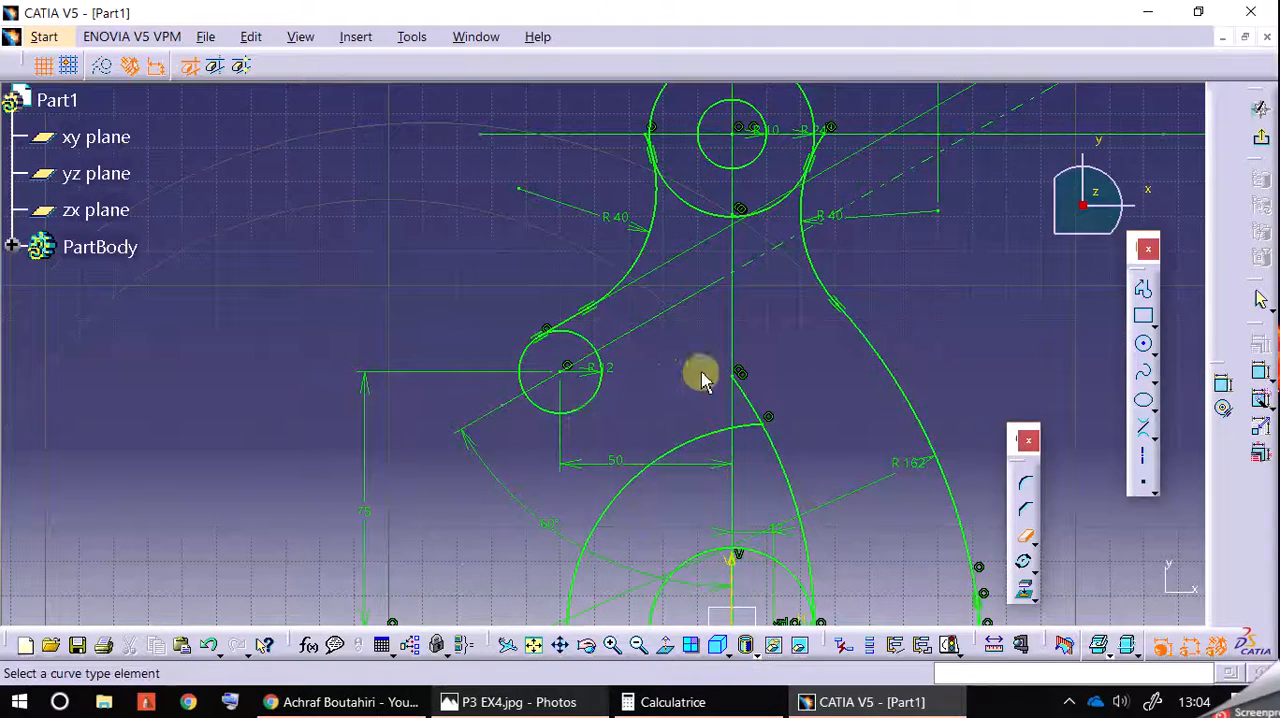
click(555, 704)
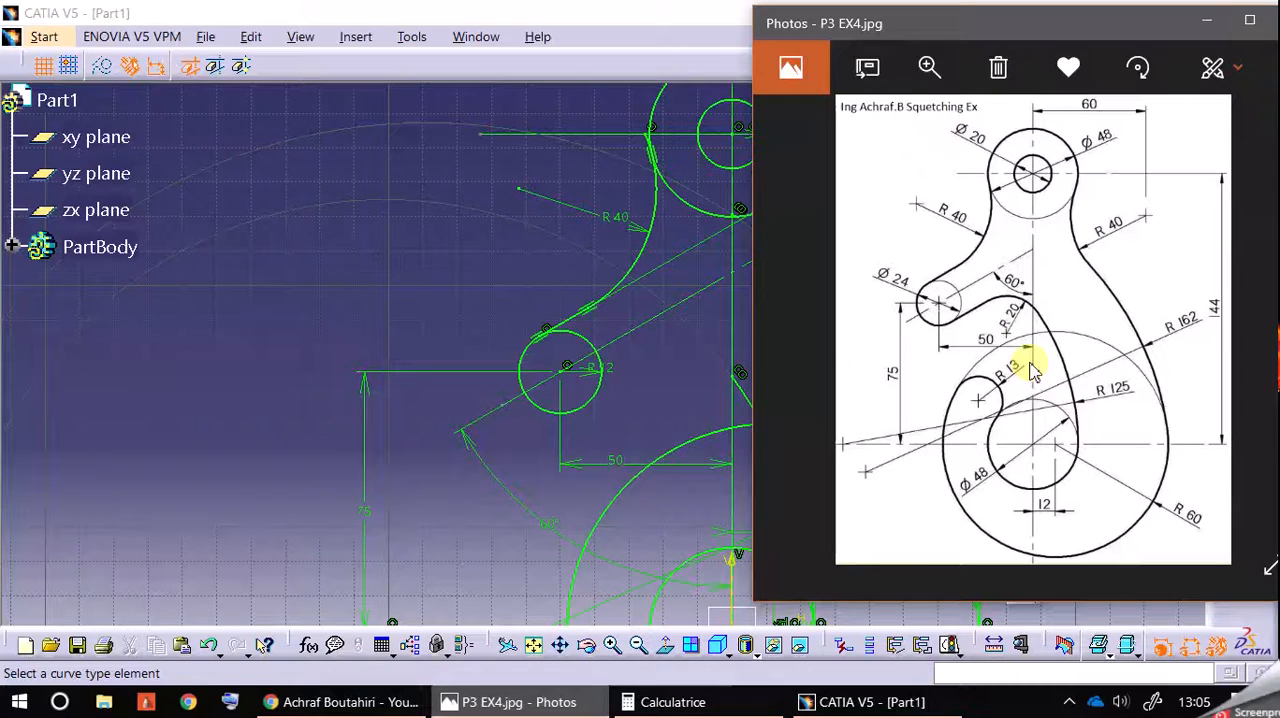
middle_drag(478, 278, 443, 234)
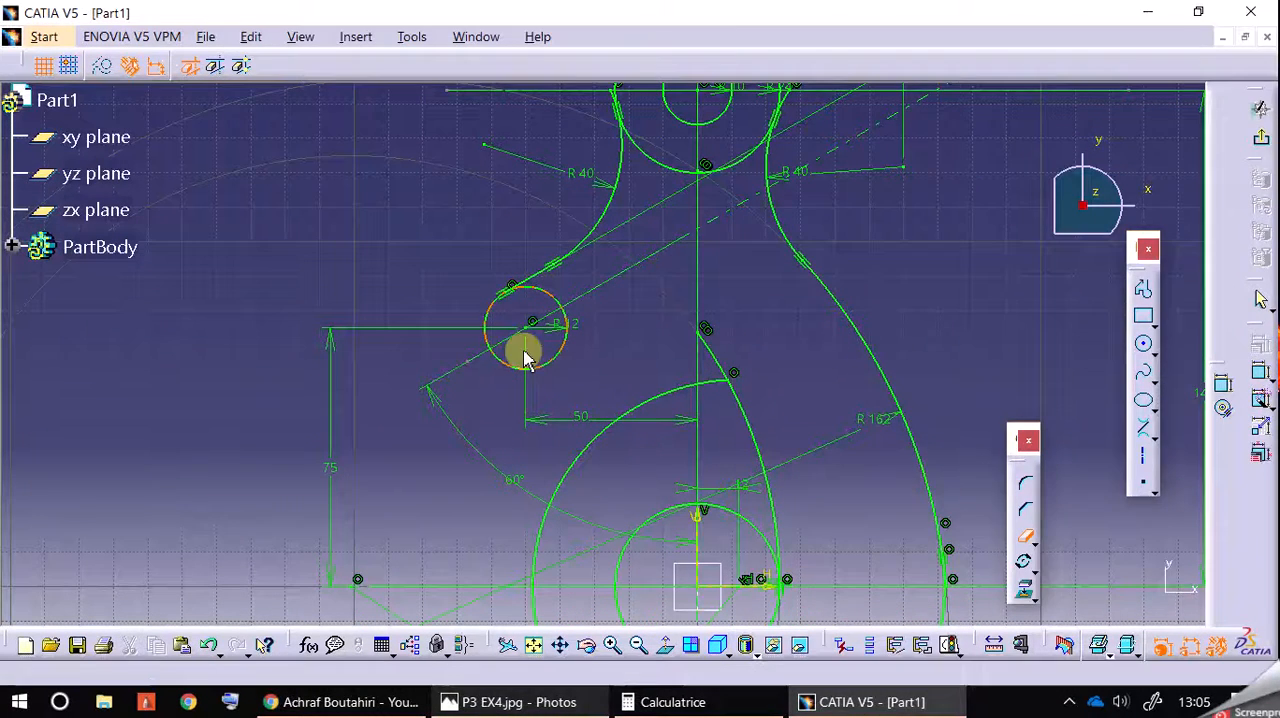
click(588, 690)
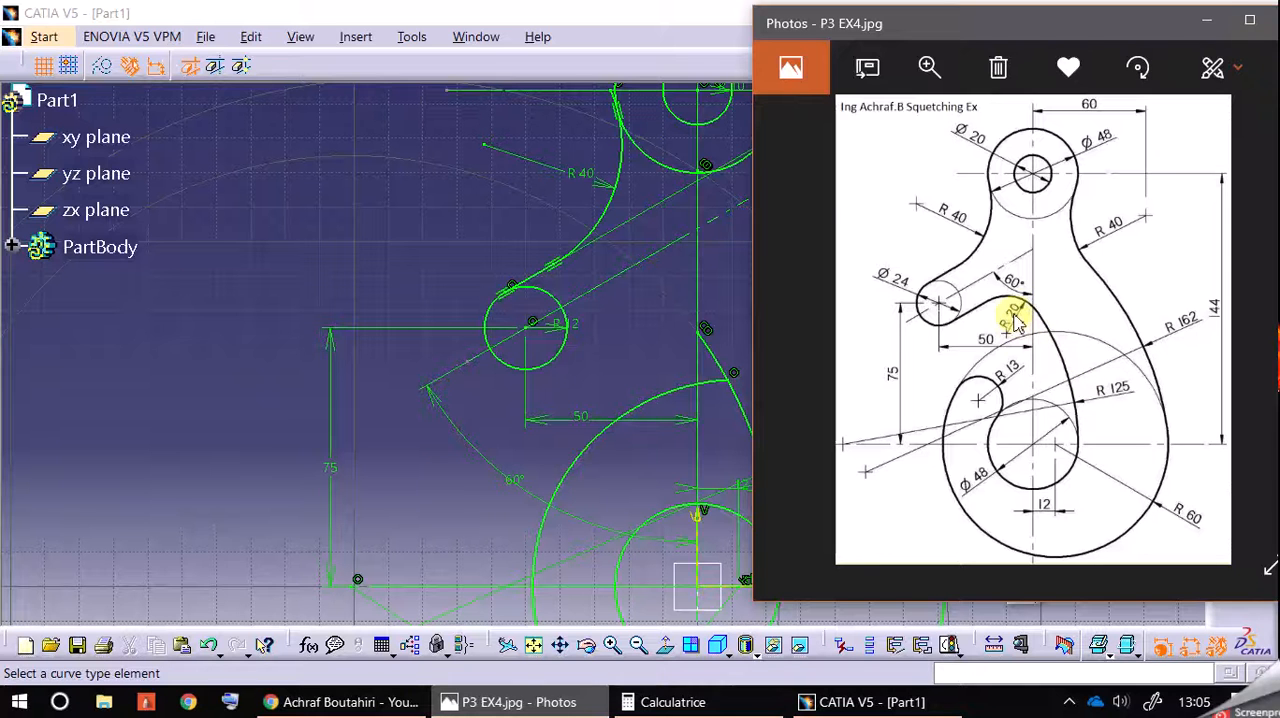
middle_drag(641, 350, 583, 335)
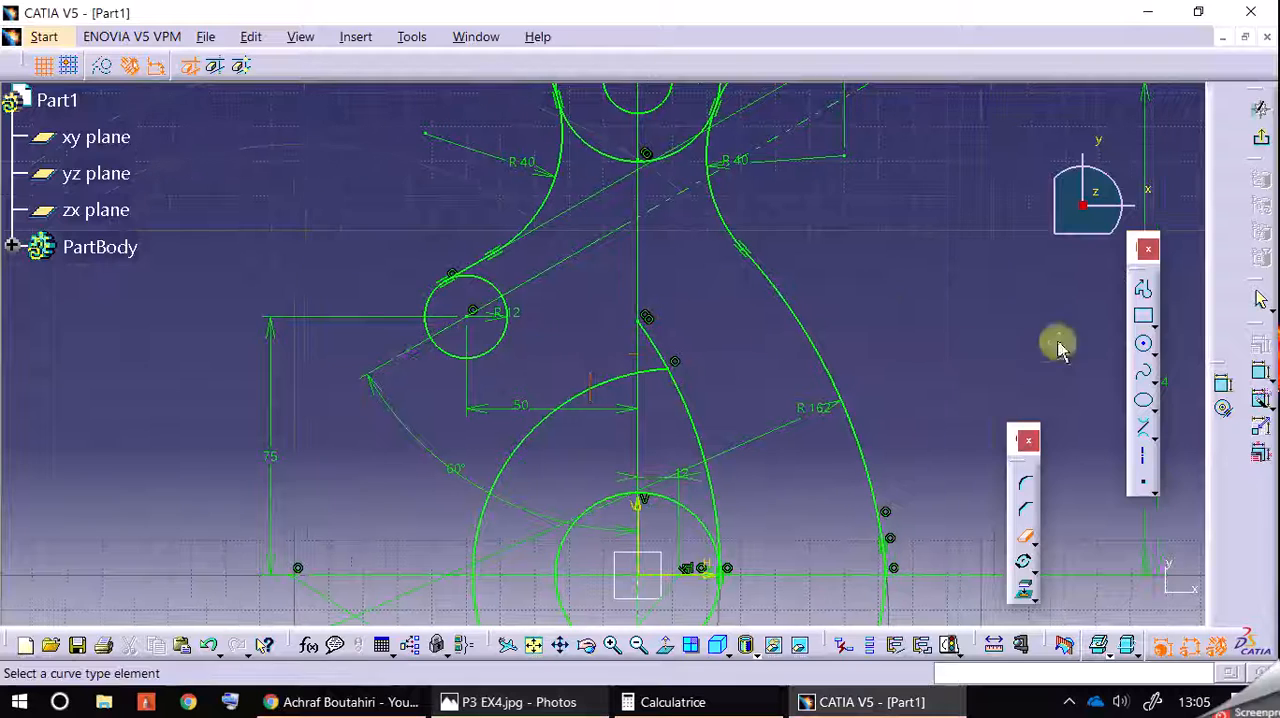
click(1146, 346)
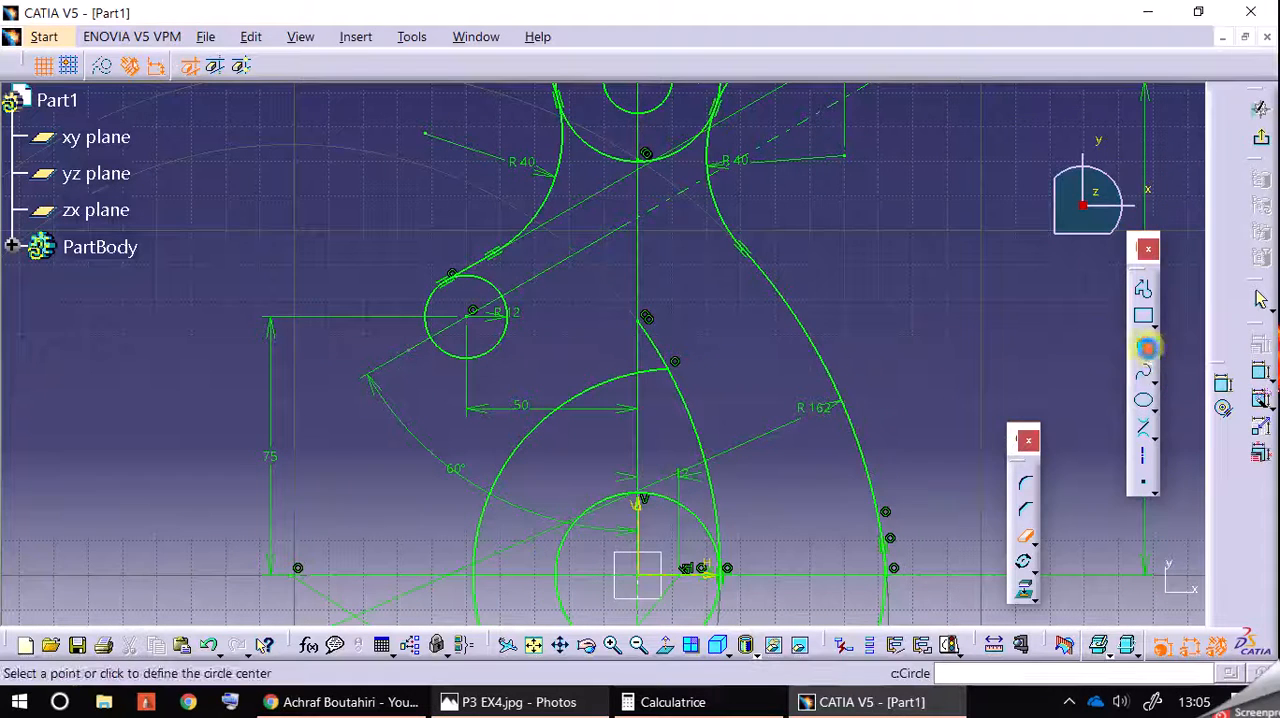
click(581, 344)
click(622, 65)
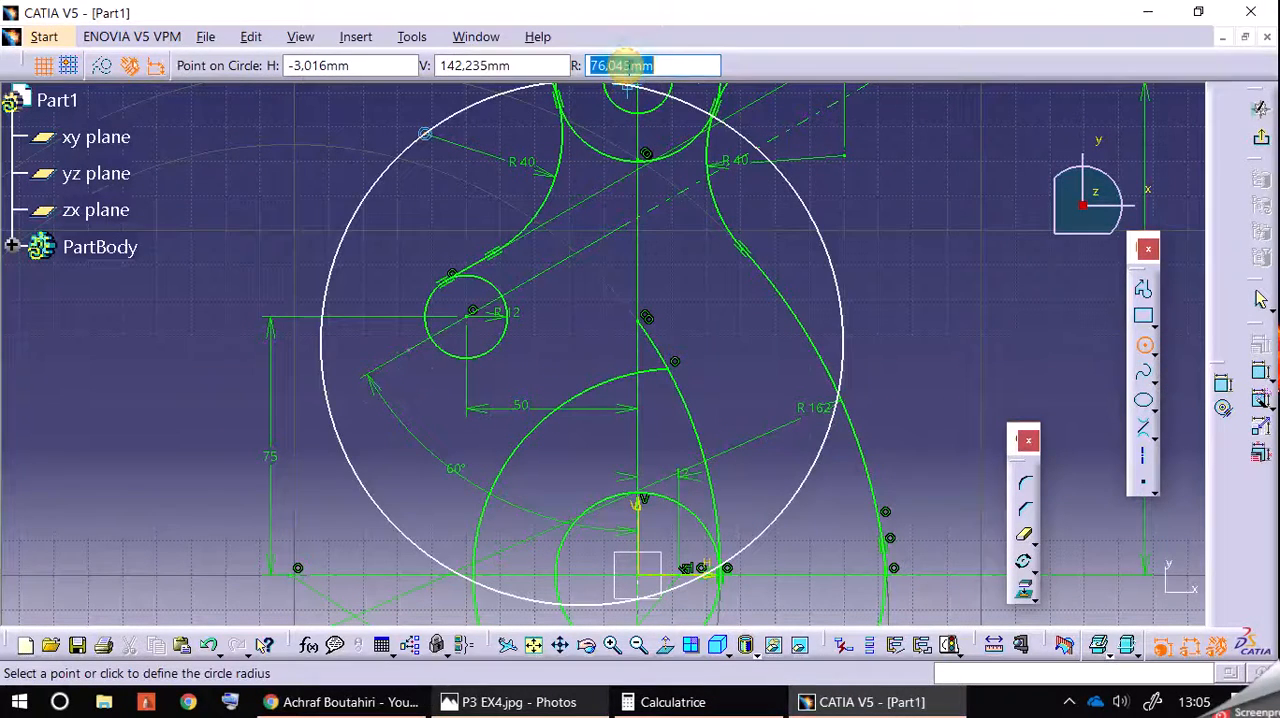
key(Return)
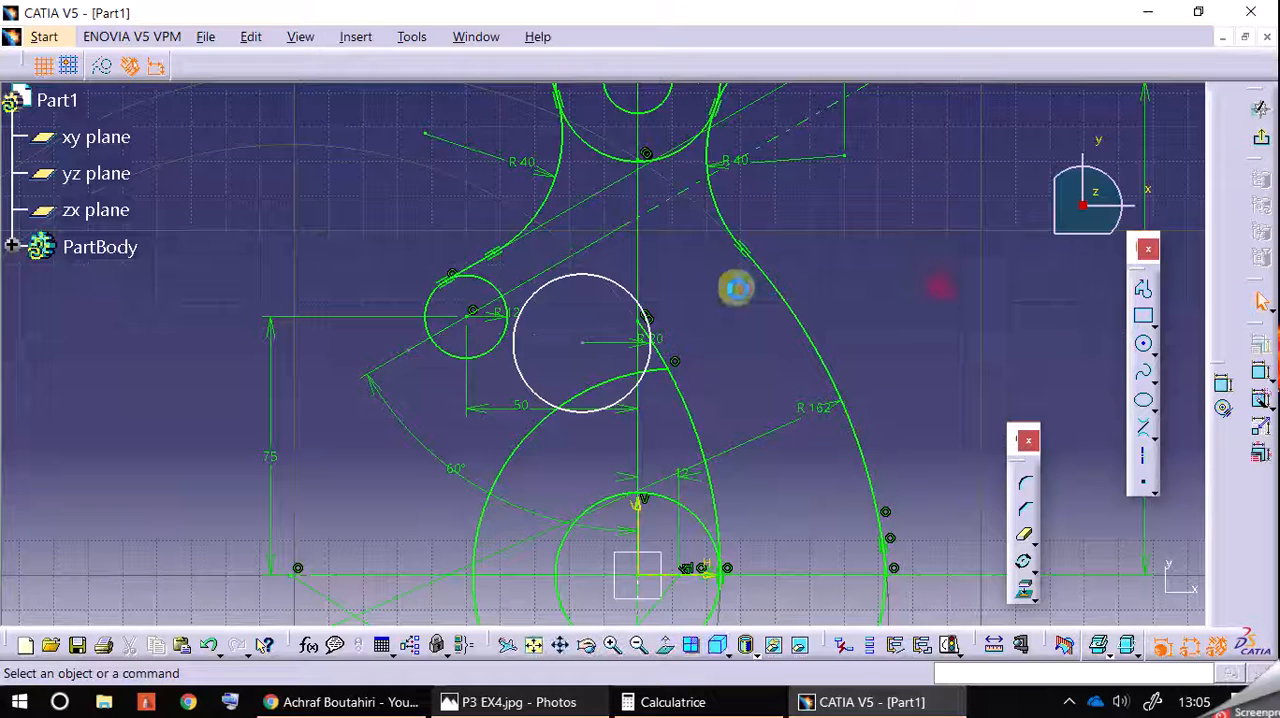
Step: Move the 20 mm radius circle slightly down and constrain it tangent to the inner hook arc on its right
drag(580, 277, 588, 326)
ctrl+click(670, 363)
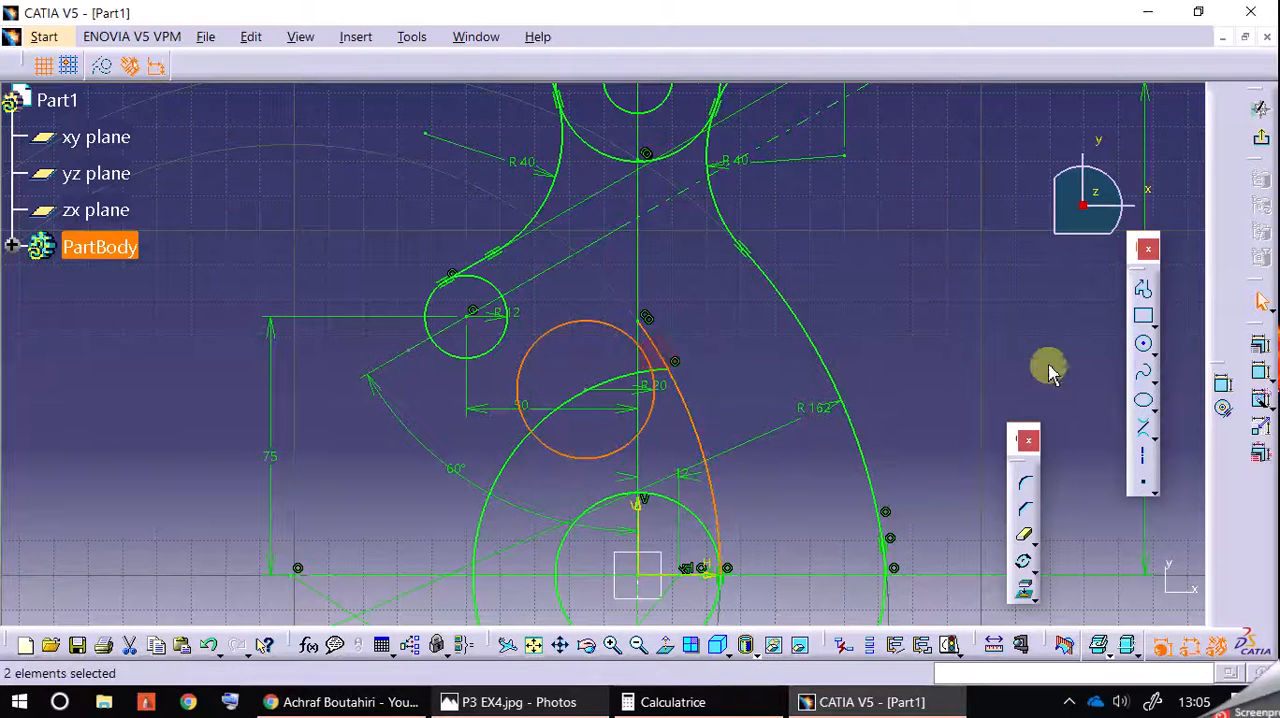
click(1262, 346)
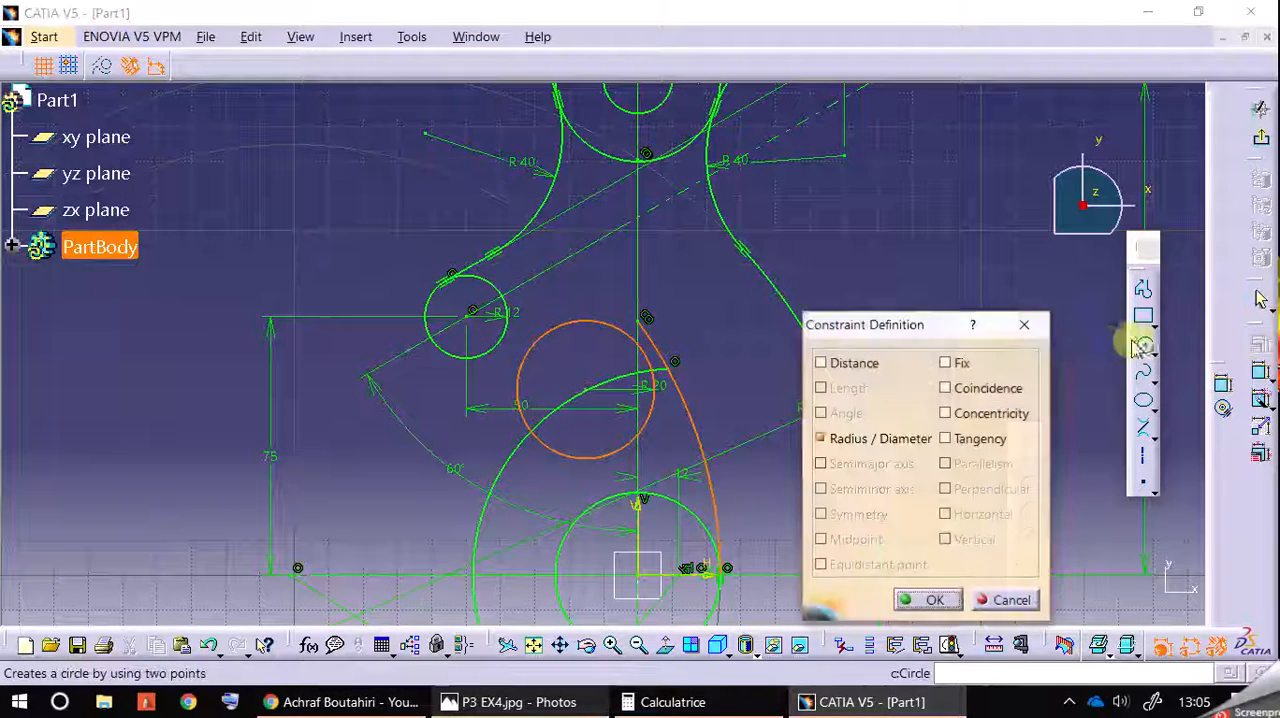
click(963, 438)
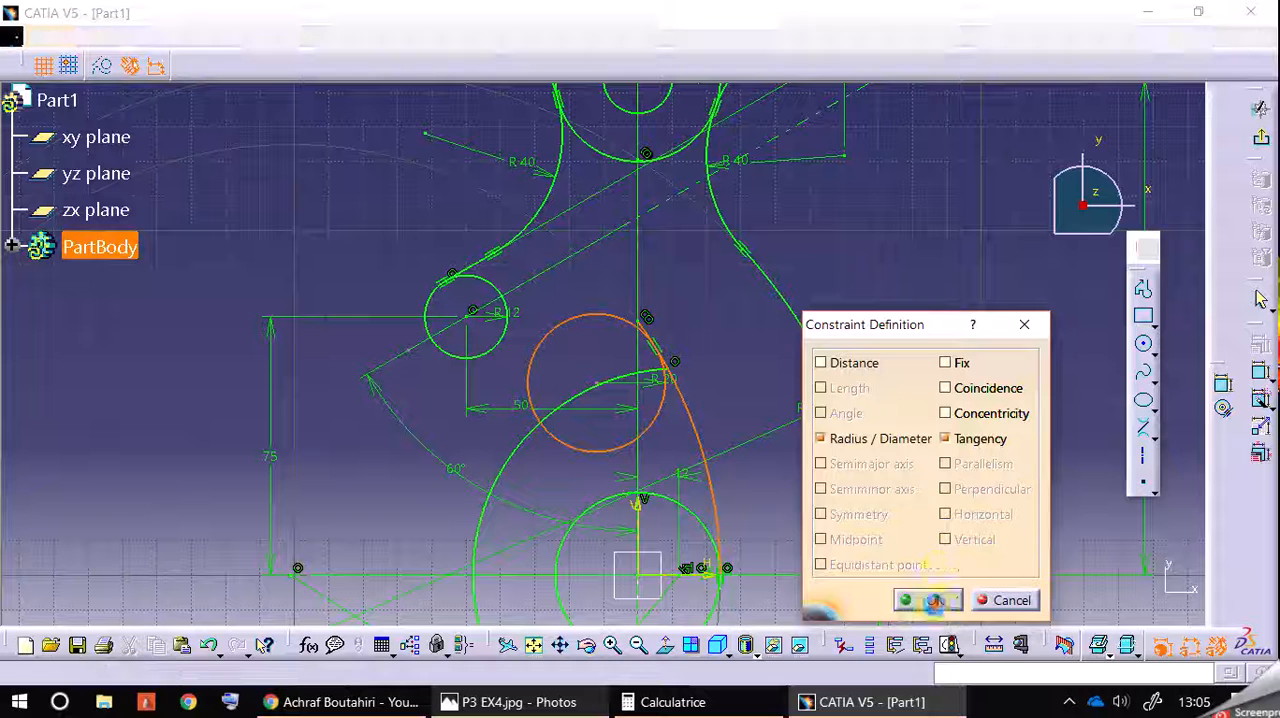
click(931, 600)
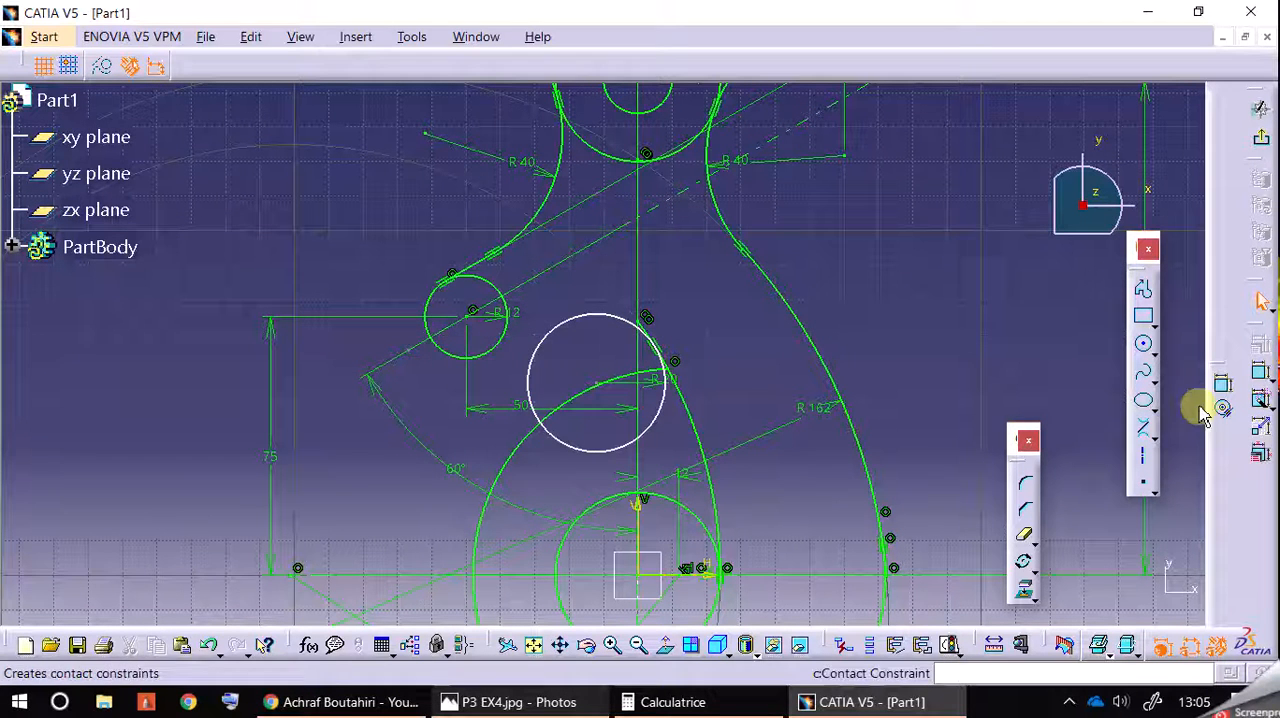
Step: Draw a bi-tangent line from the 12 mm radius circle's lower right side to the 20 mm radius circle and make it parallel to the inclined axis
click(1145, 436)
click(566, 340)
click(512, 338)
click(550, 324)
ctrl+click(563, 279)
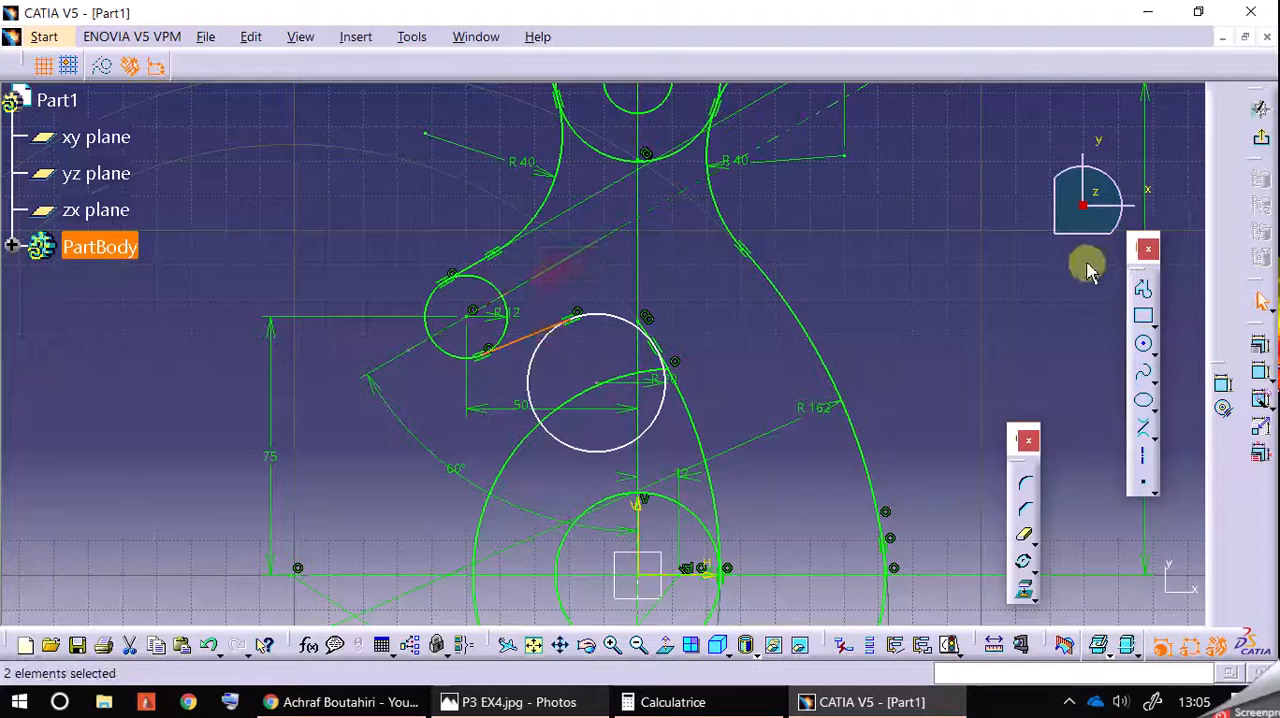
click(1262, 346)
click(988, 466)
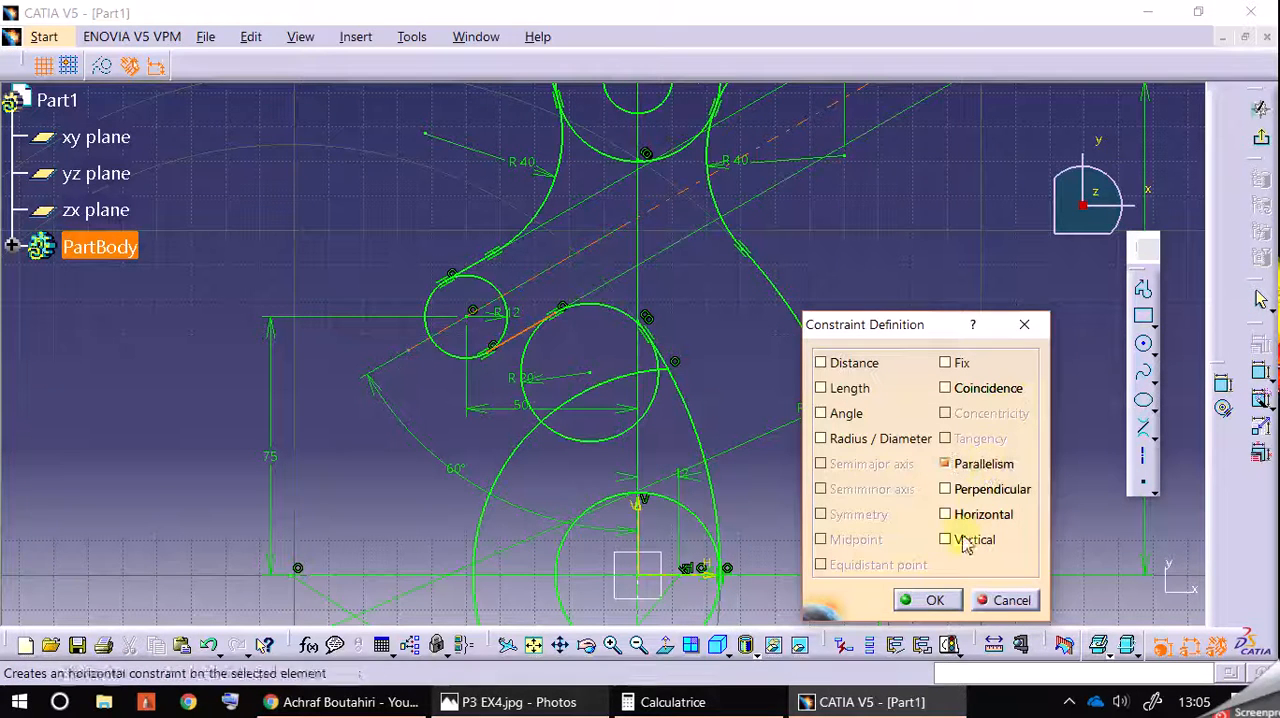
click(929, 600)
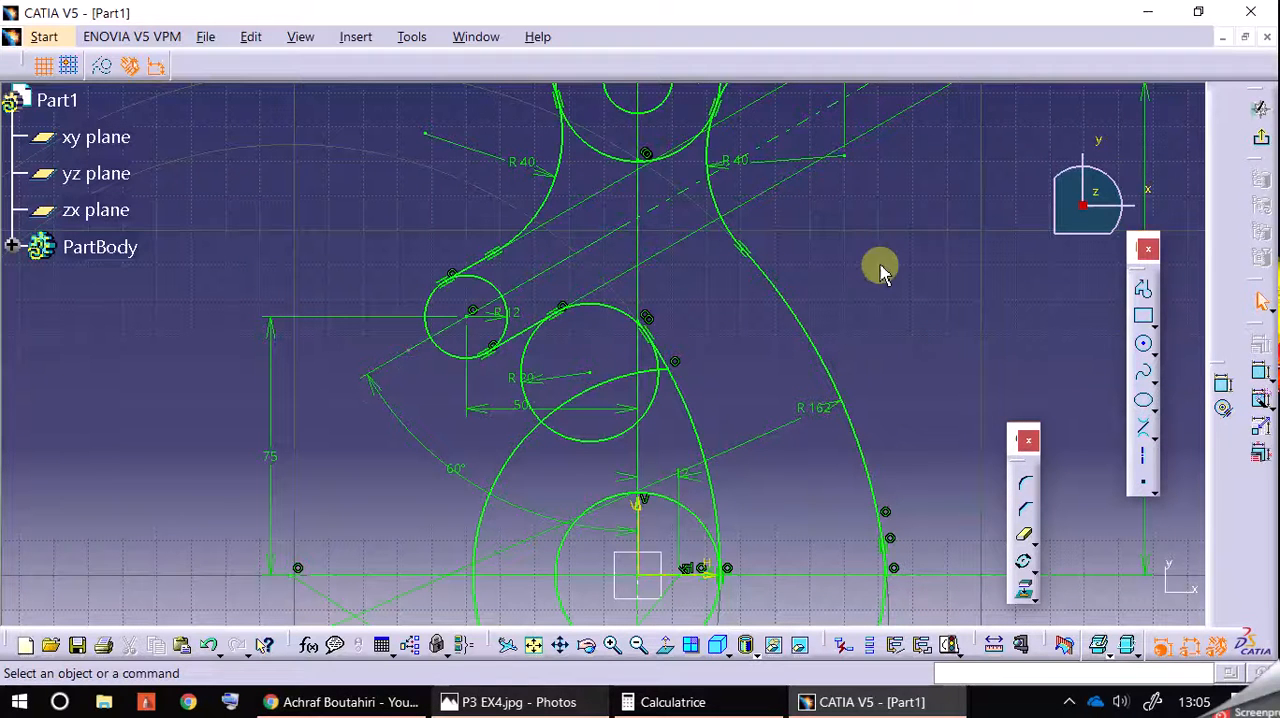
Step: Consult the reference drawing and trim the 20 mm radius circle, keeping only its upper arc between the bi-tangent line and the inner hook arc
click(510, 702)
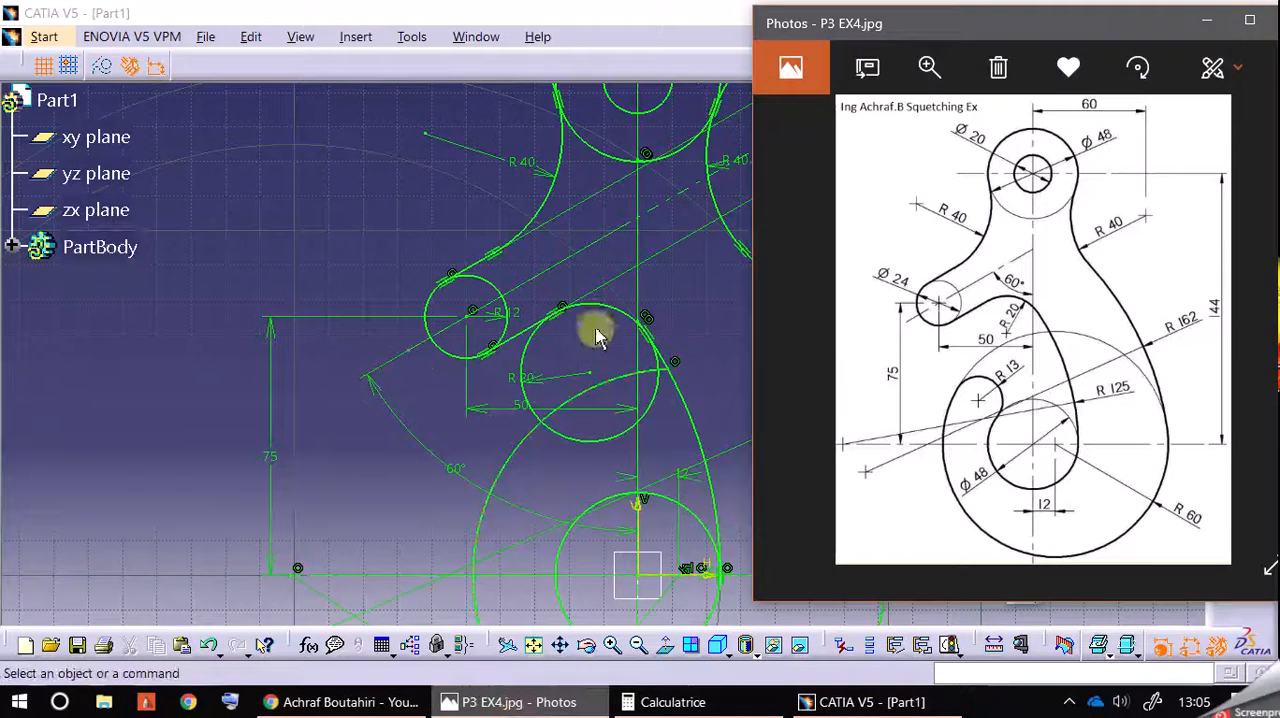
click(386, 366)
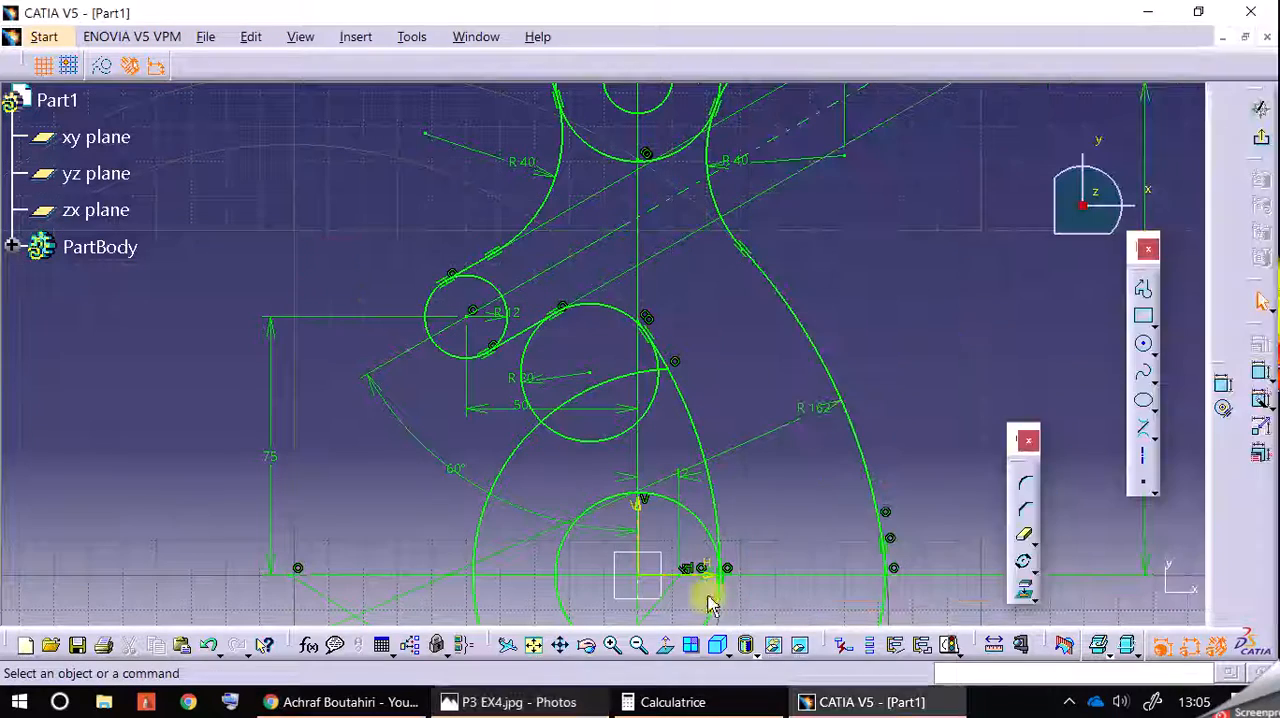
click(612, 645)
click(612, 645)
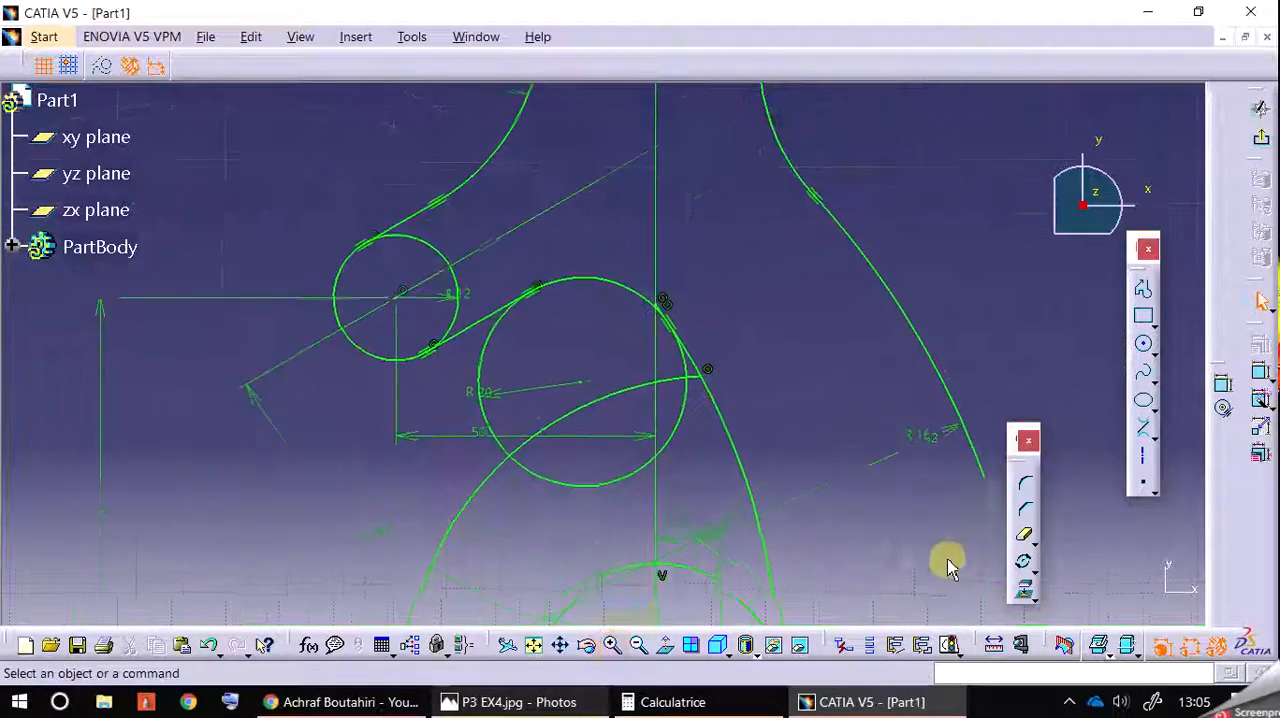
click(1023, 535)
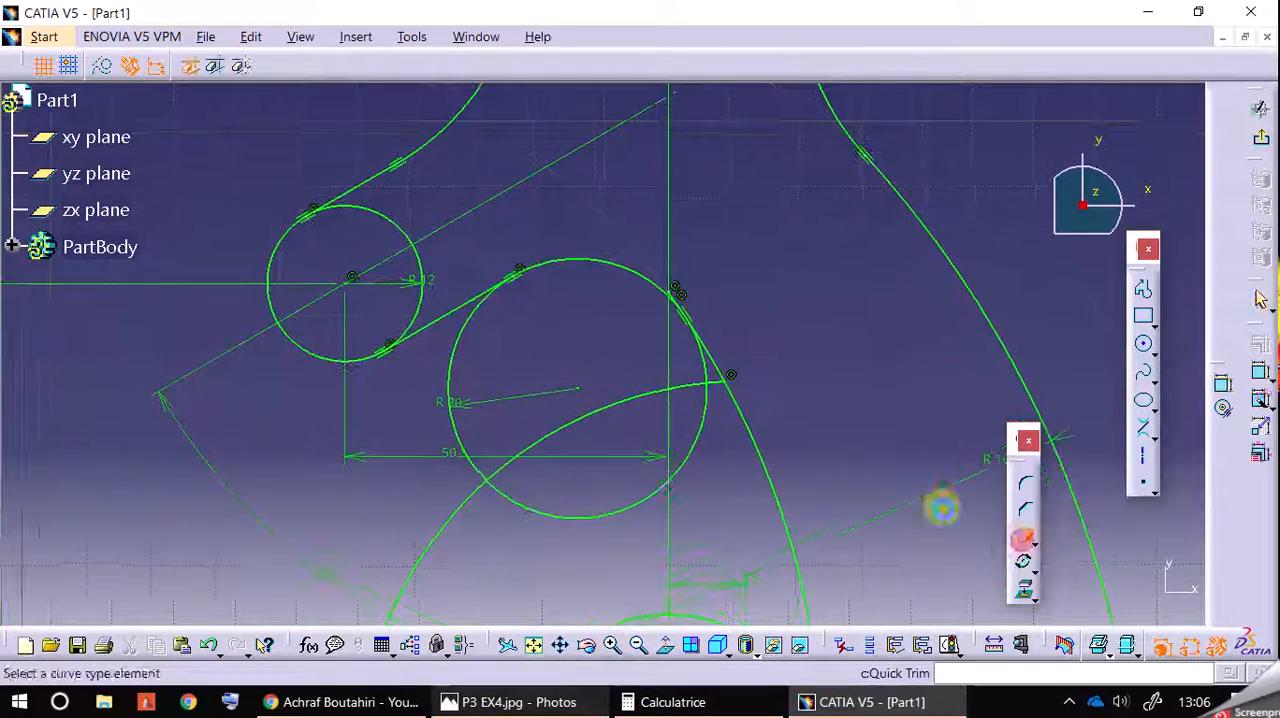
click(466, 332)
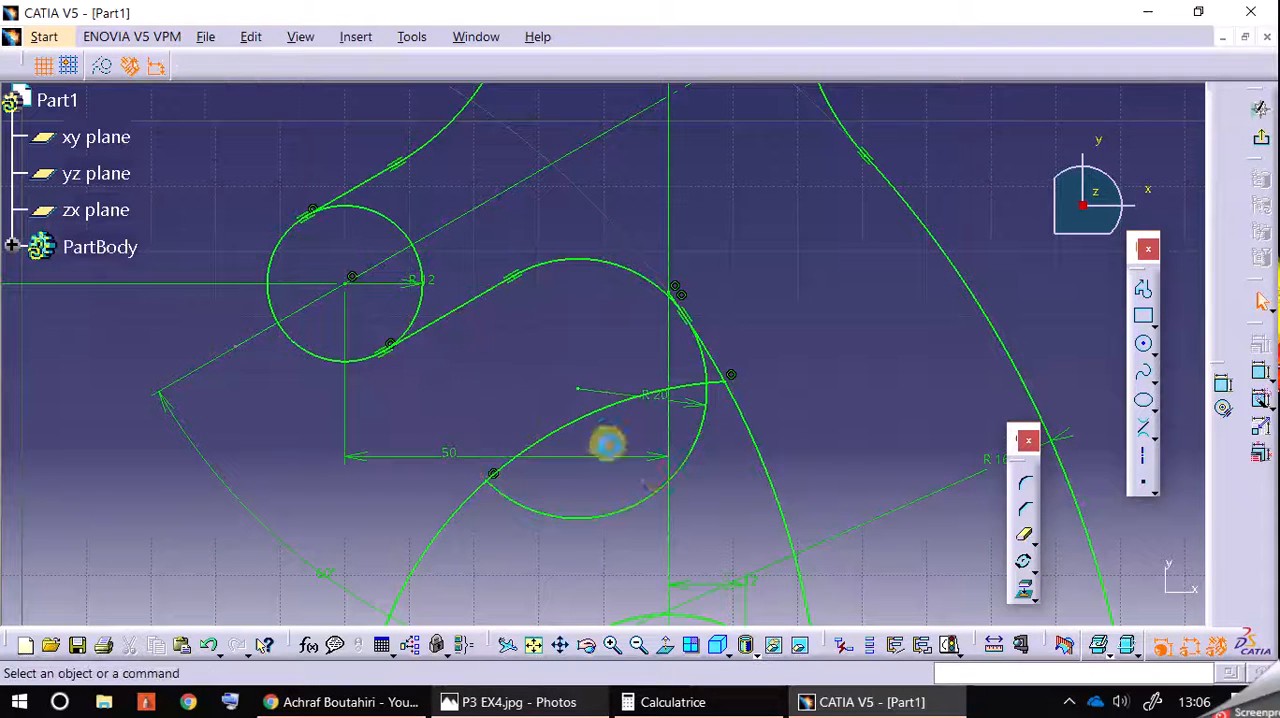
click(692, 468)
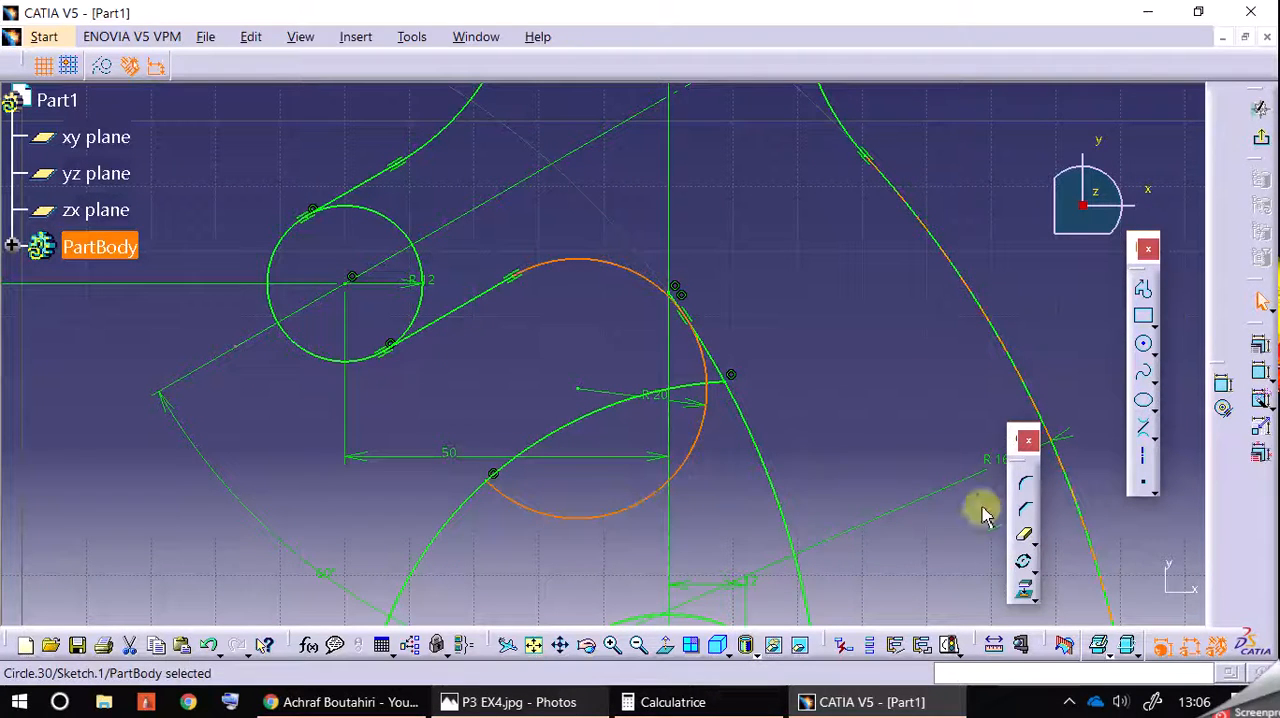
click(572, 518)
click(702, 460)
click(698, 454)
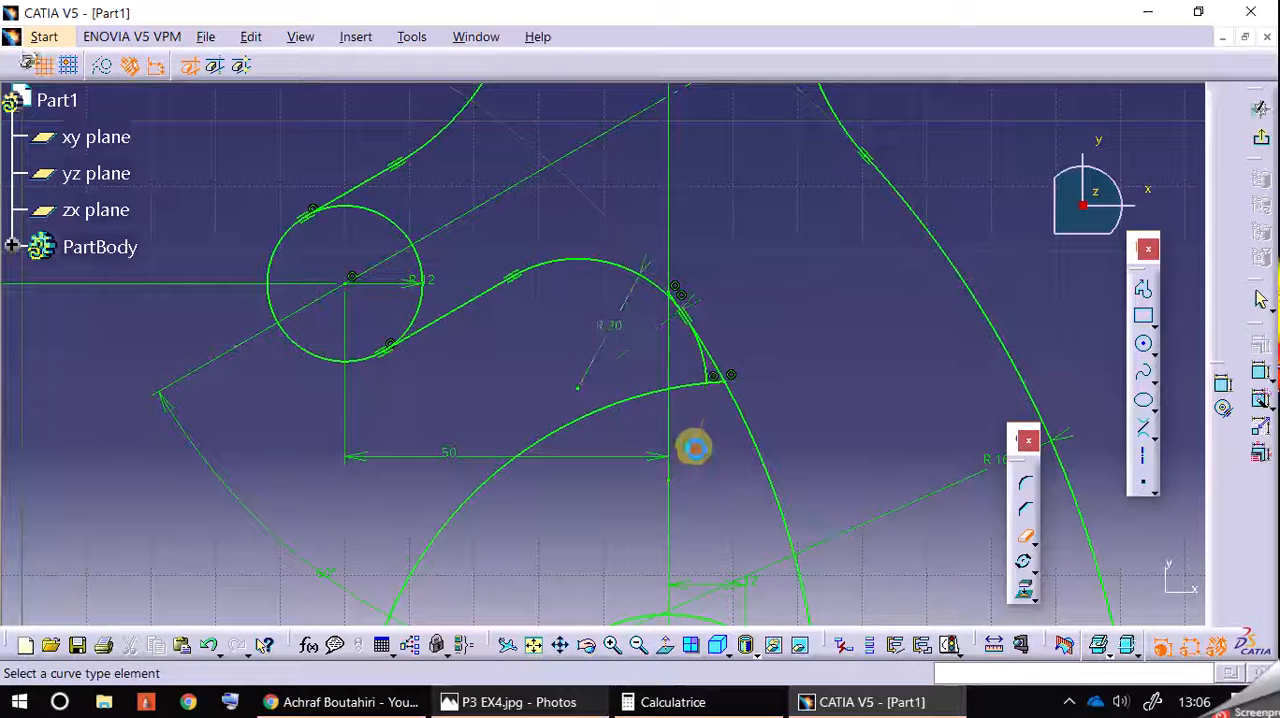
click(706, 363)
Step: Try to trim the overlap between the 20 mm radius arc and the inner hook arc near the vertical axis, and undo that trim
click(613, 644)
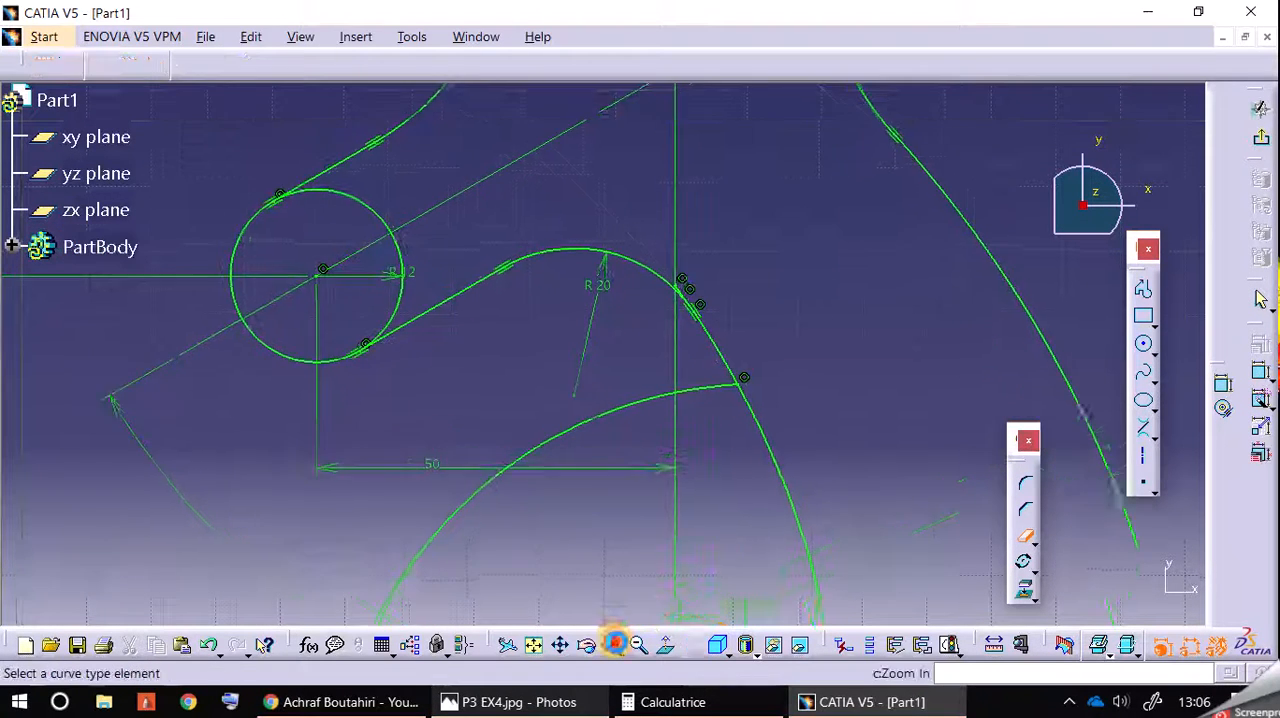
click(613, 644)
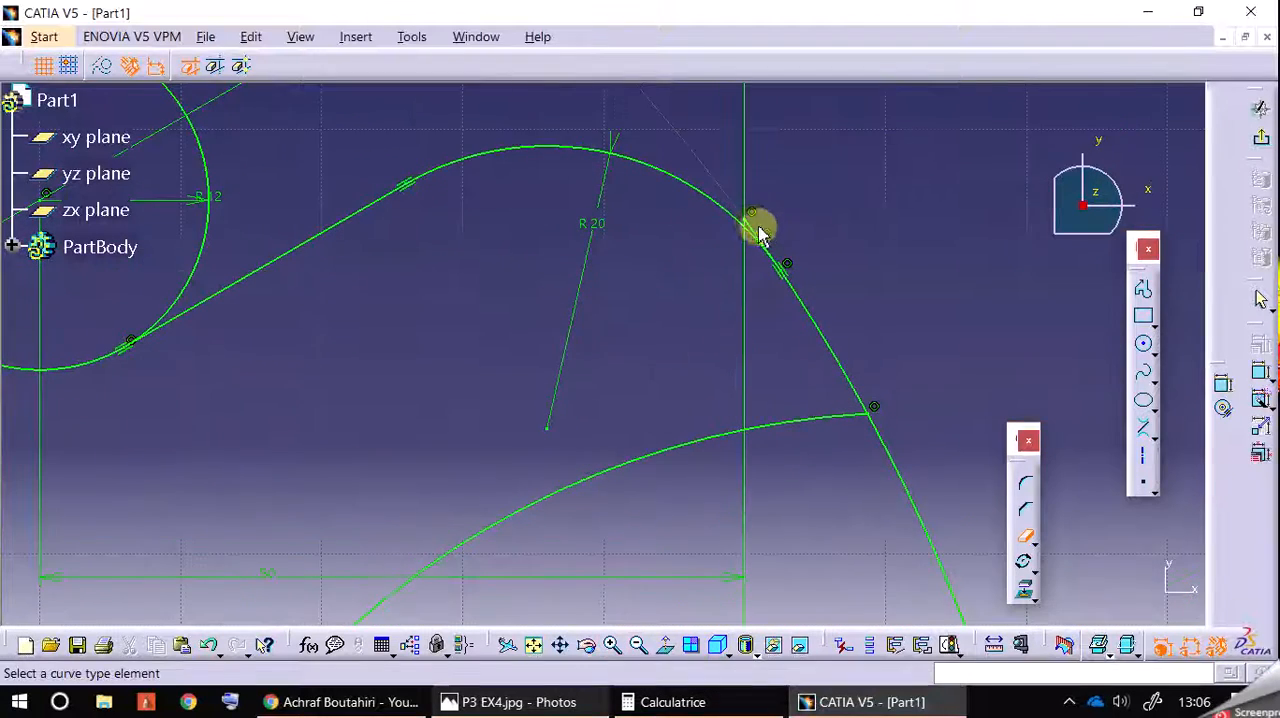
click(758, 230)
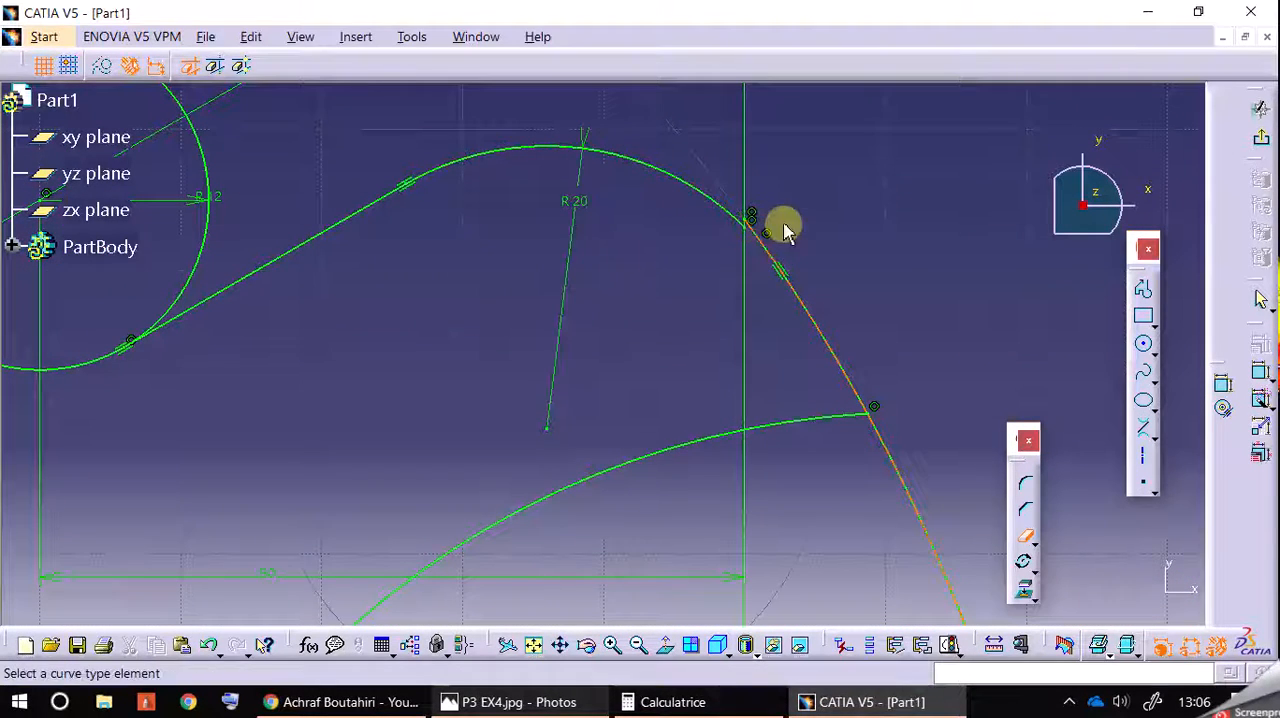
click(1025, 538)
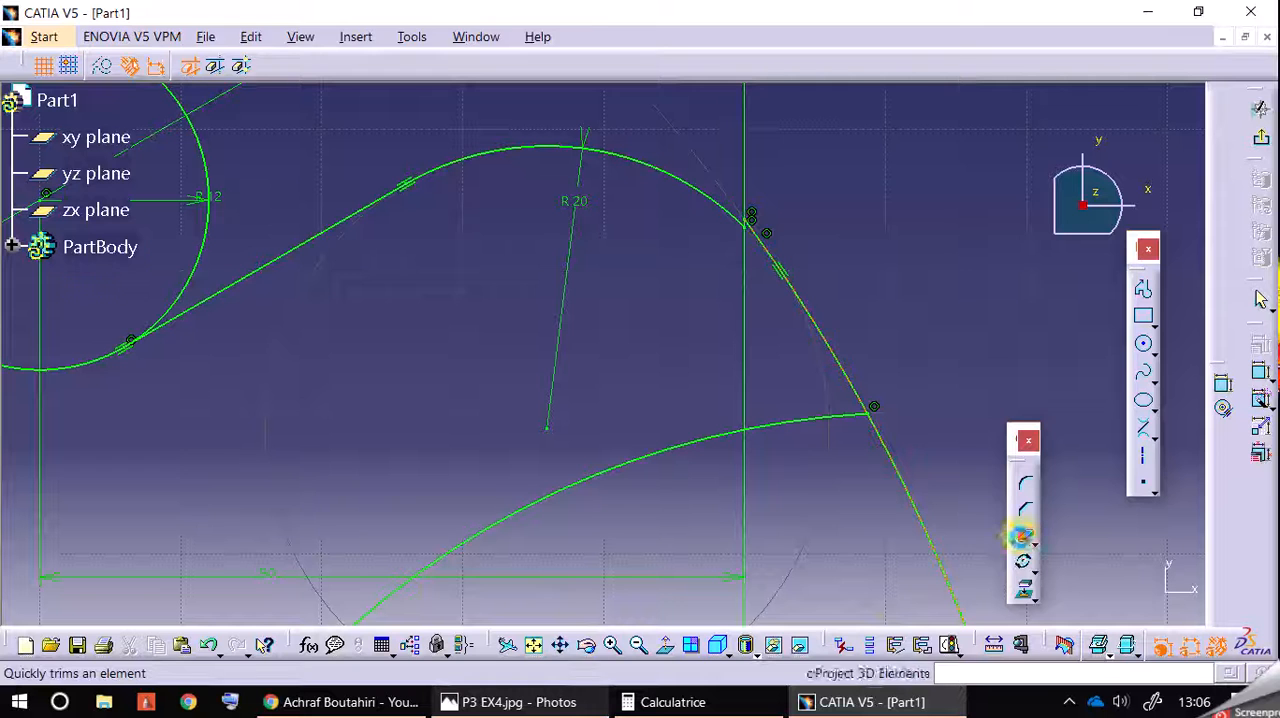
click(210, 648)
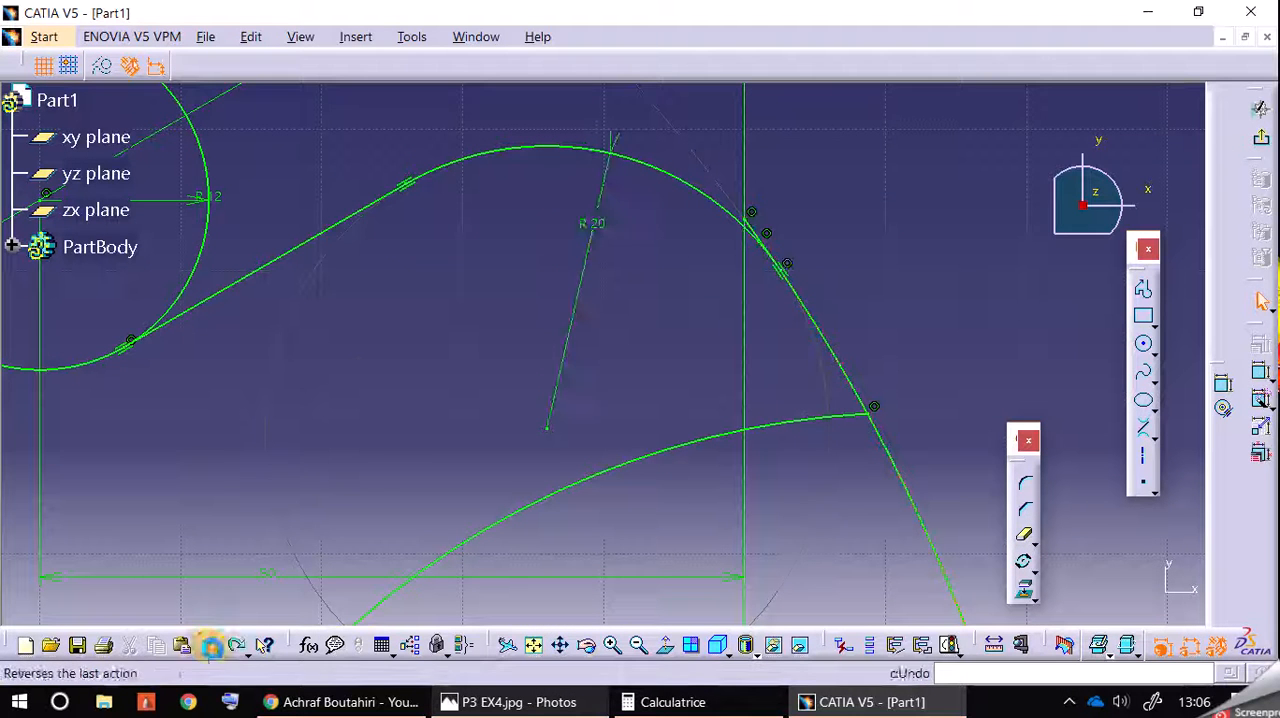
Step: Trim away the inner hook arc's upper end that extends past its tangent point with the 20 mm radius arc
click(621, 650)
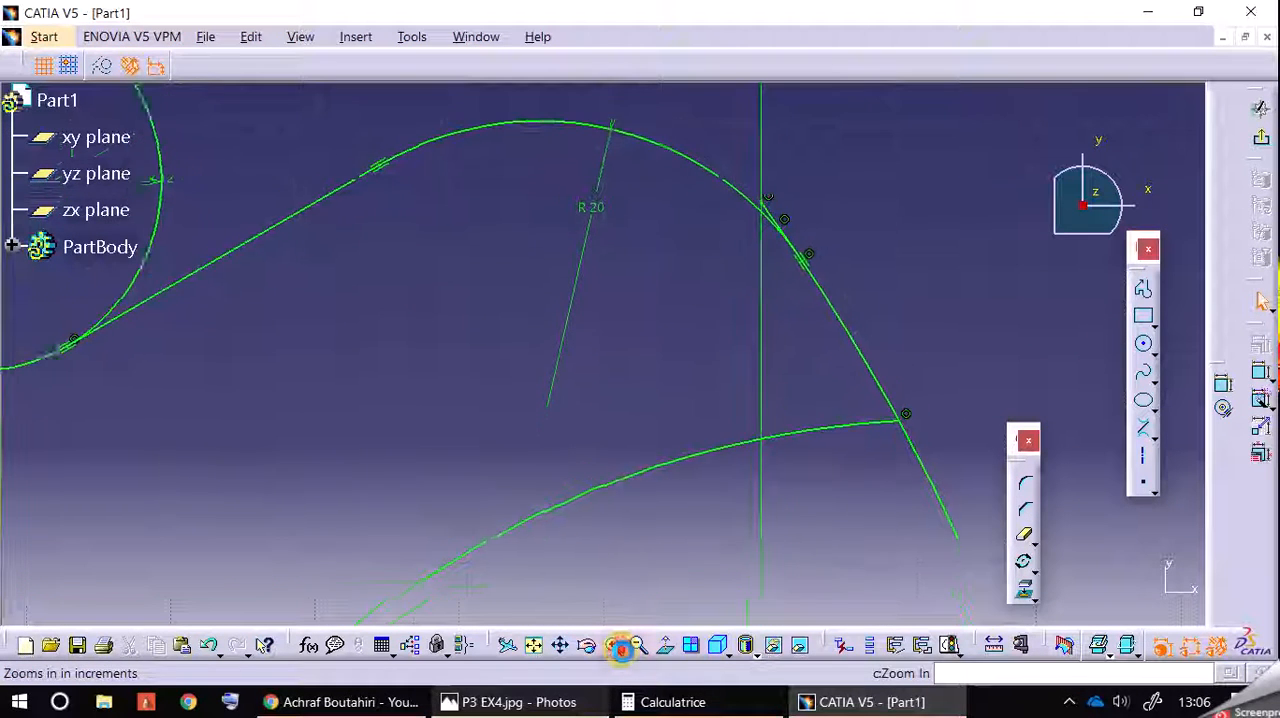
middle_drag(1006, 264, 882, 395)
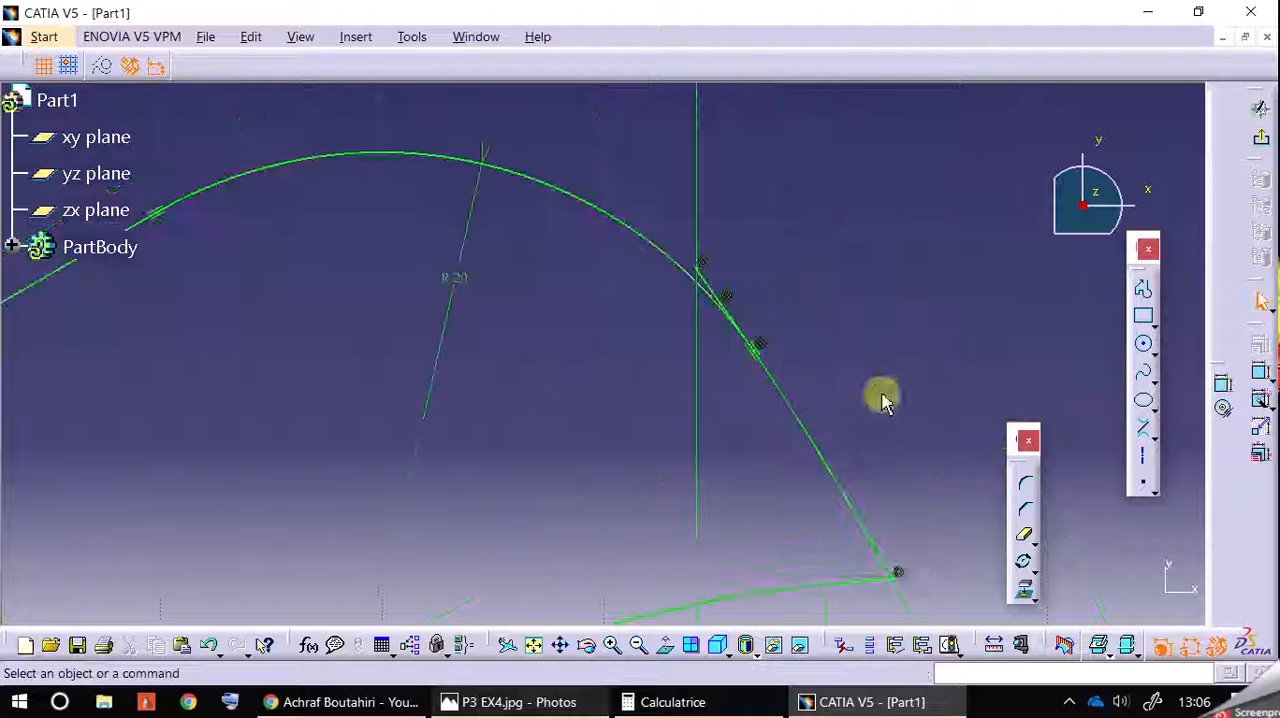
click(1020, 532)
click(715, 282)
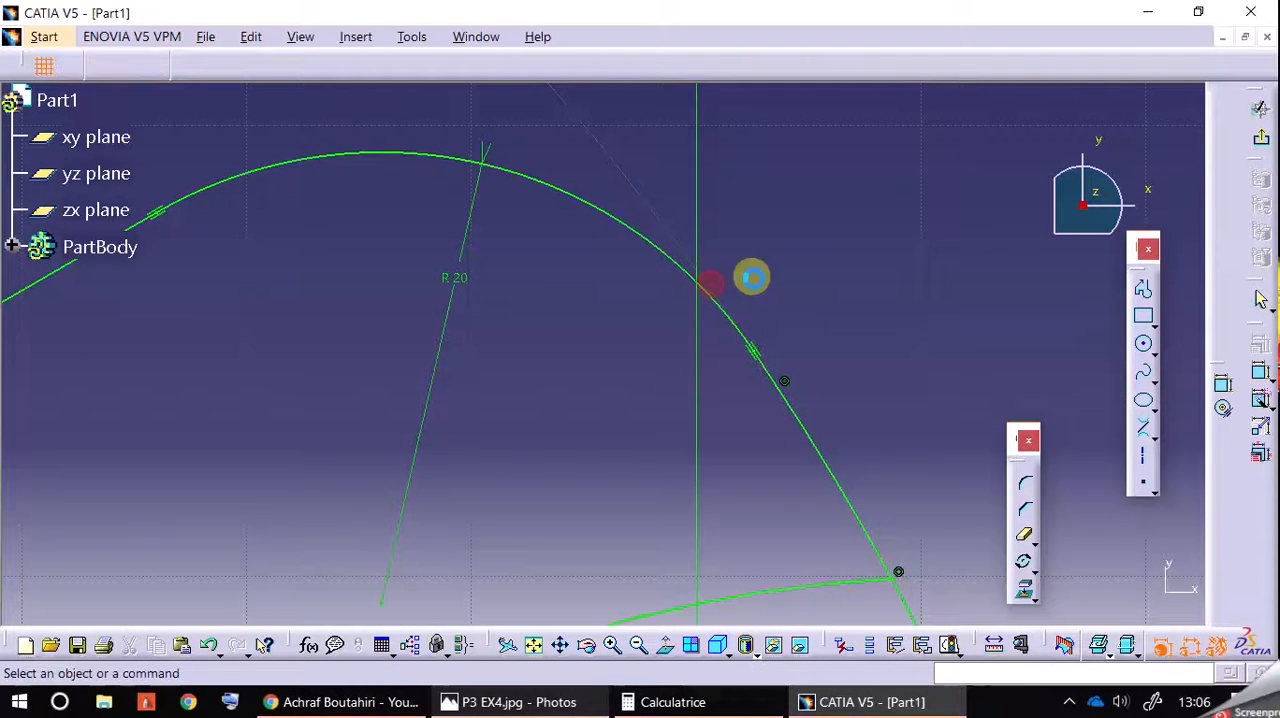
Step: Trim away the lower part of the 24 mm radius head circle between the left and right 40 mm radius arcs
click(638, 644)
click(638, 644)
click(638, 644)
click(638, 644)
click(638, 644)
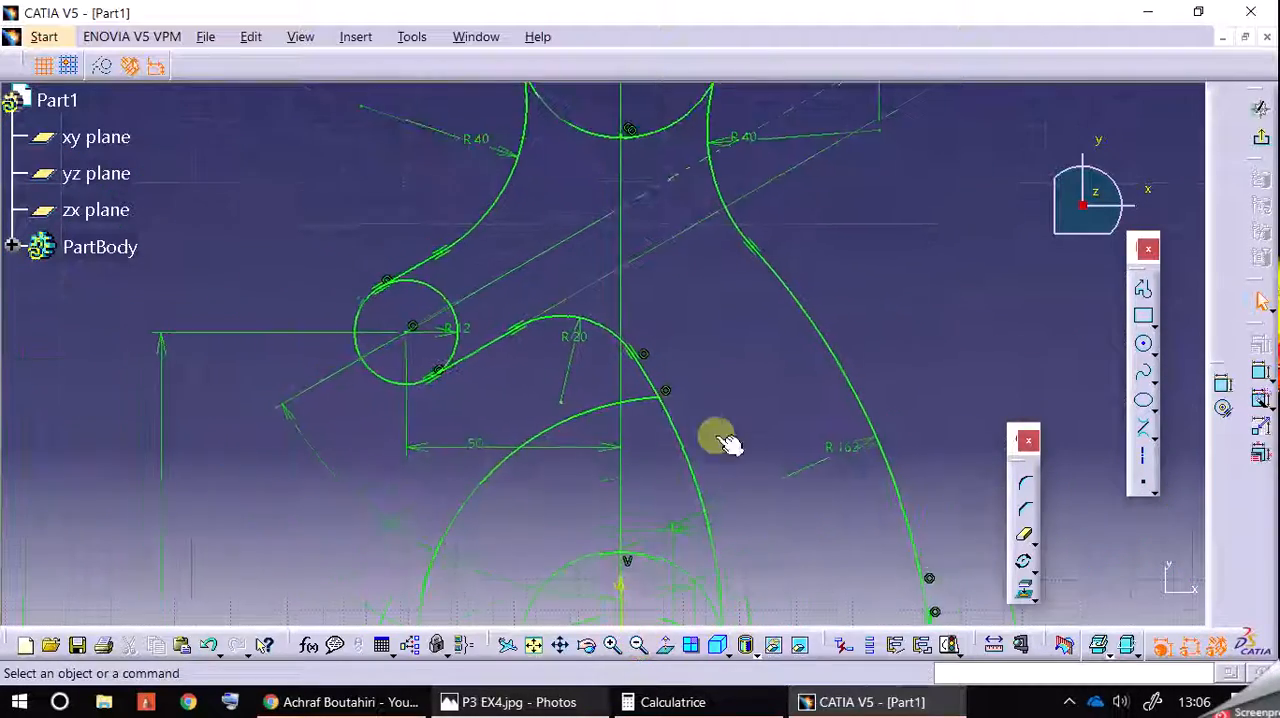
middle_drag(722, 368, 700, 526)
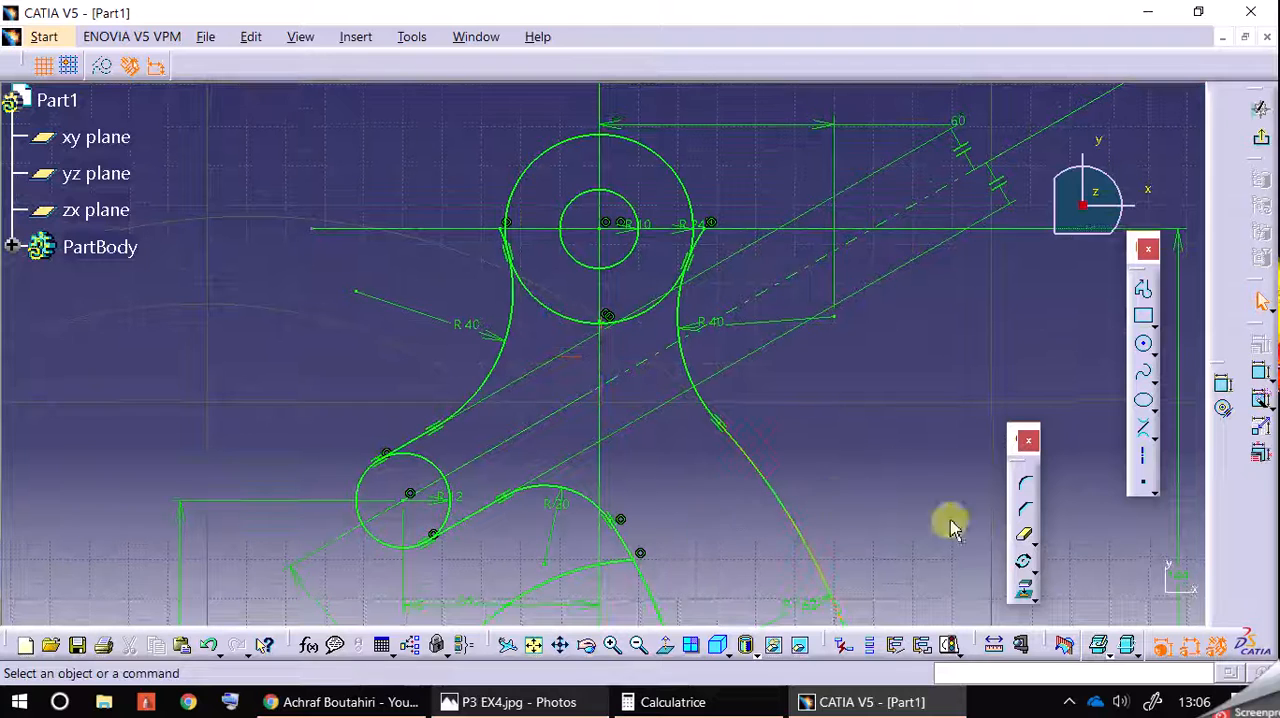
click(1028, 541)
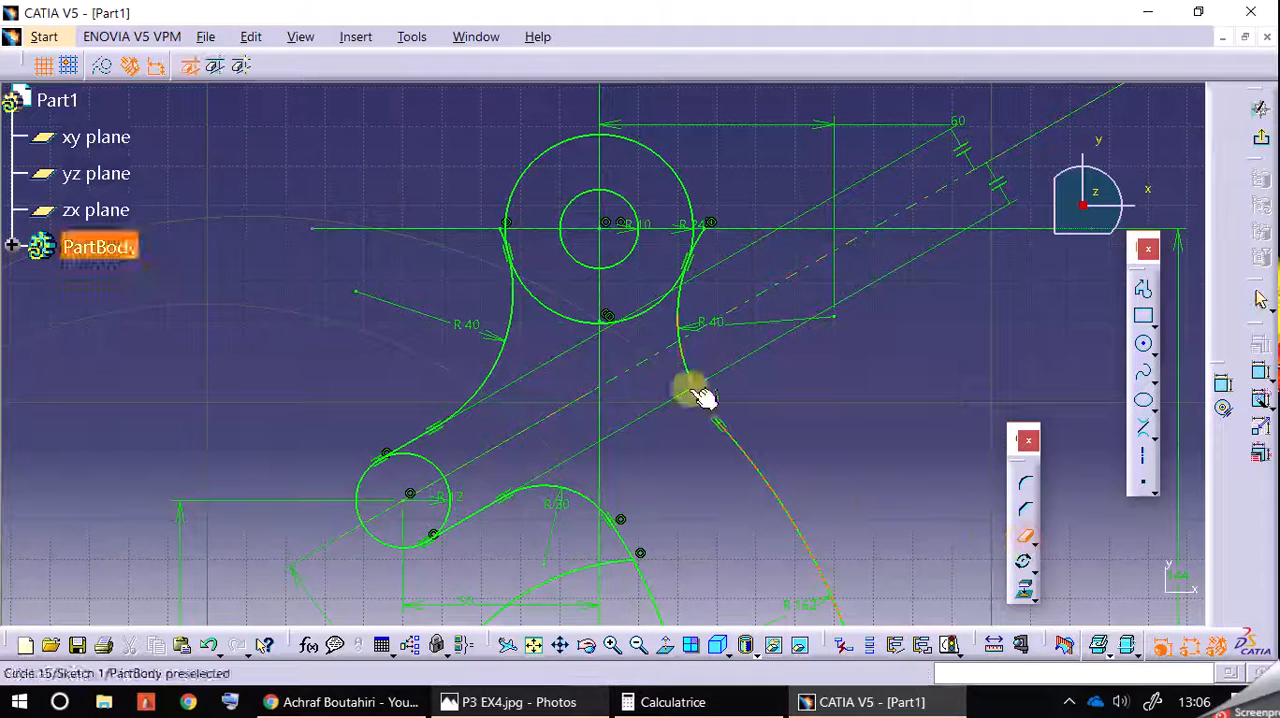
click(645, 310)
click(560, 315)
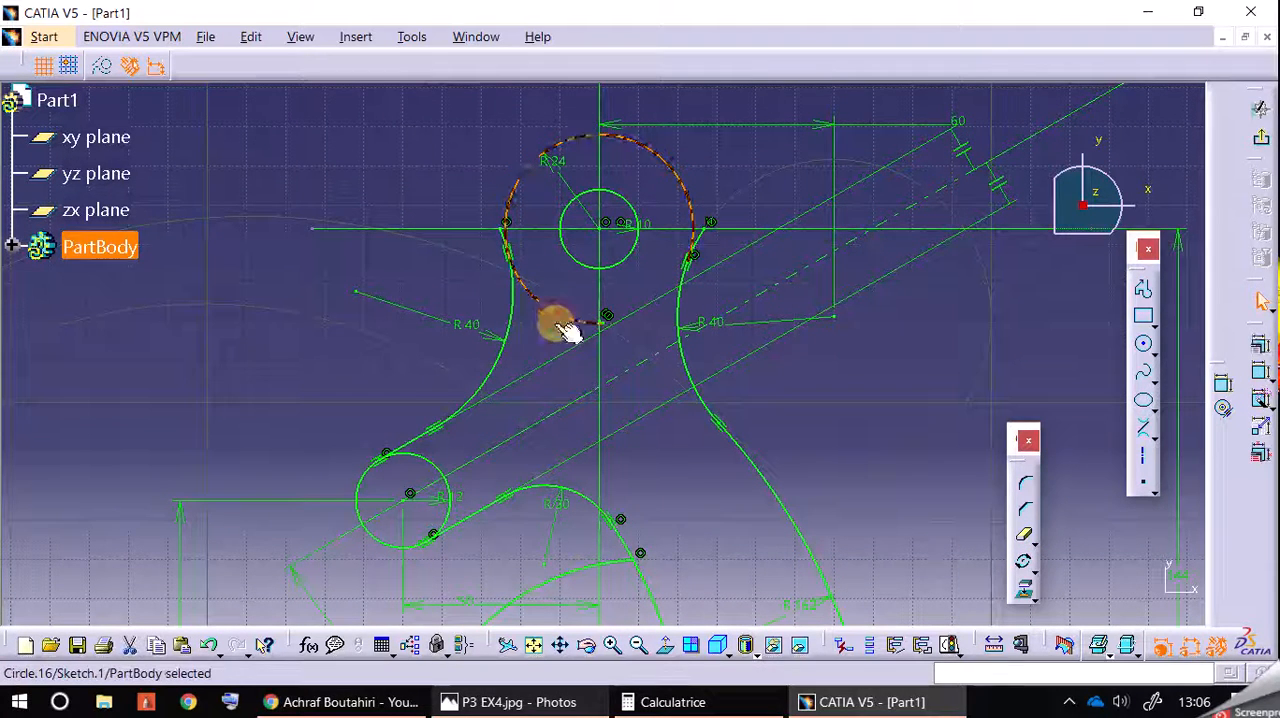
click(1020, 541)
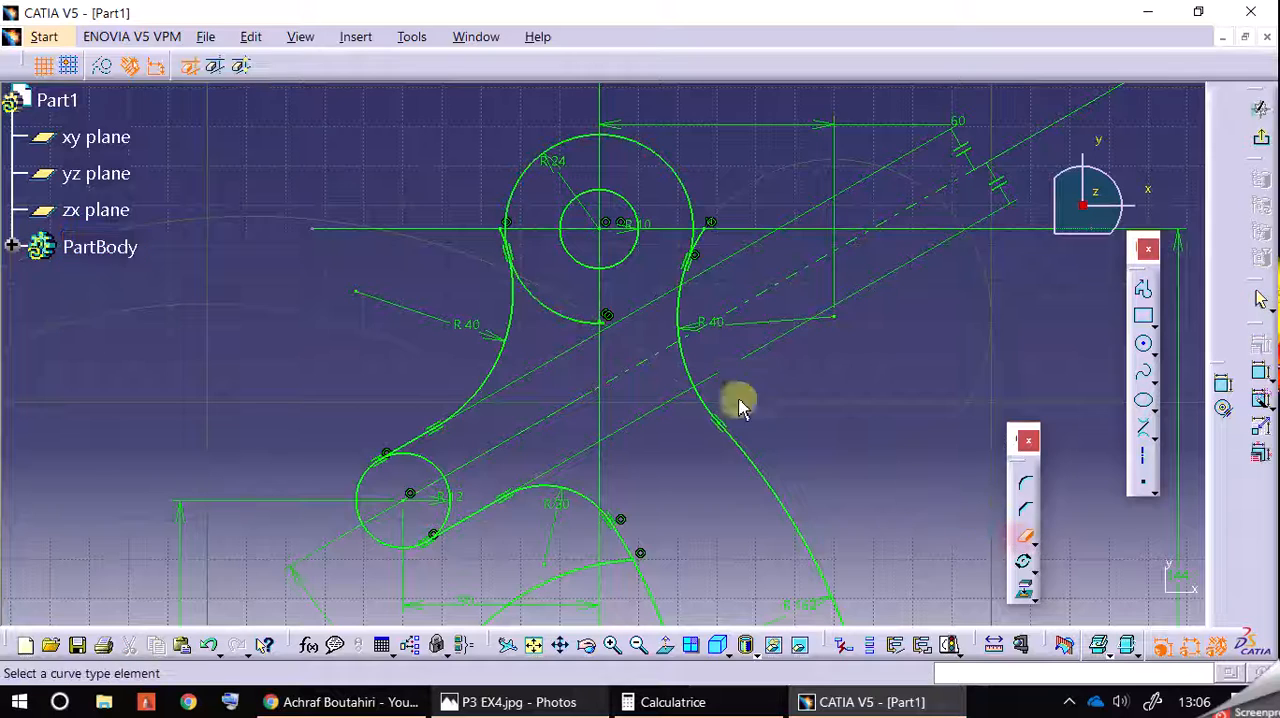
click(554, 310)
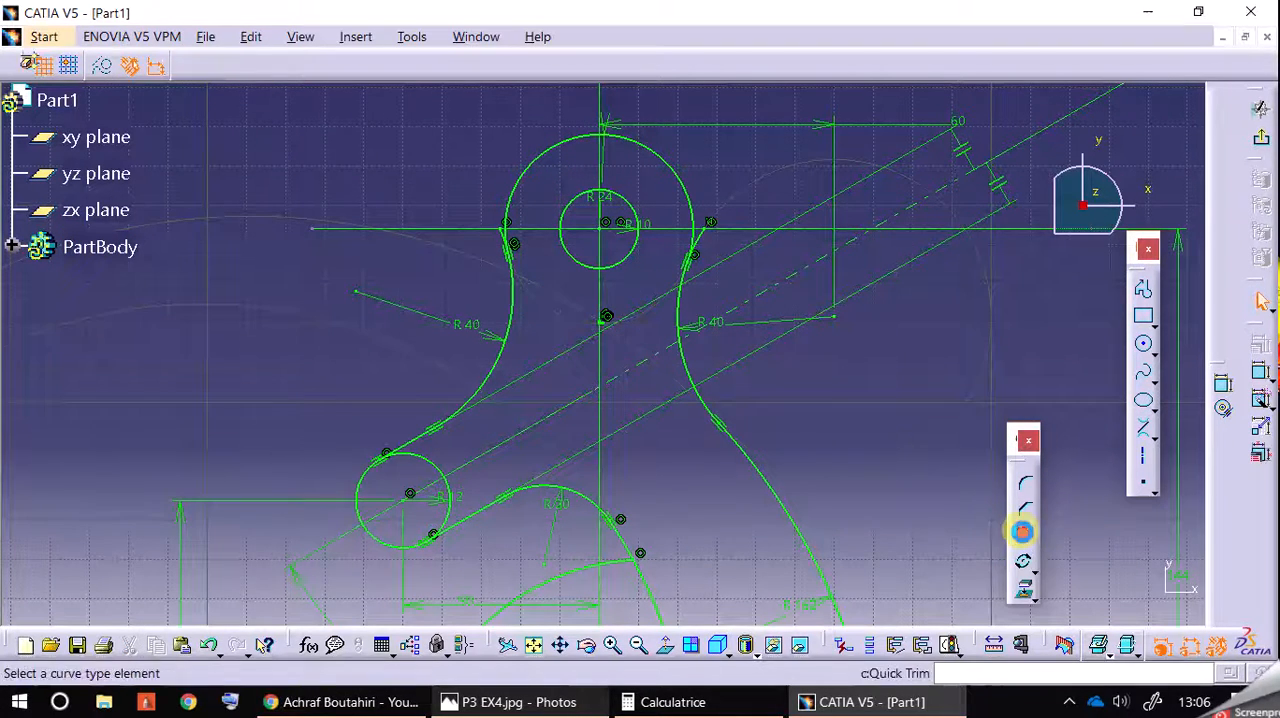
Step: Trim the upper ends of the right and left 40 mm radius arcs that stick out past the head circle's tangent points
click(1023, 534)
click(612, 645)
click(612, 645)
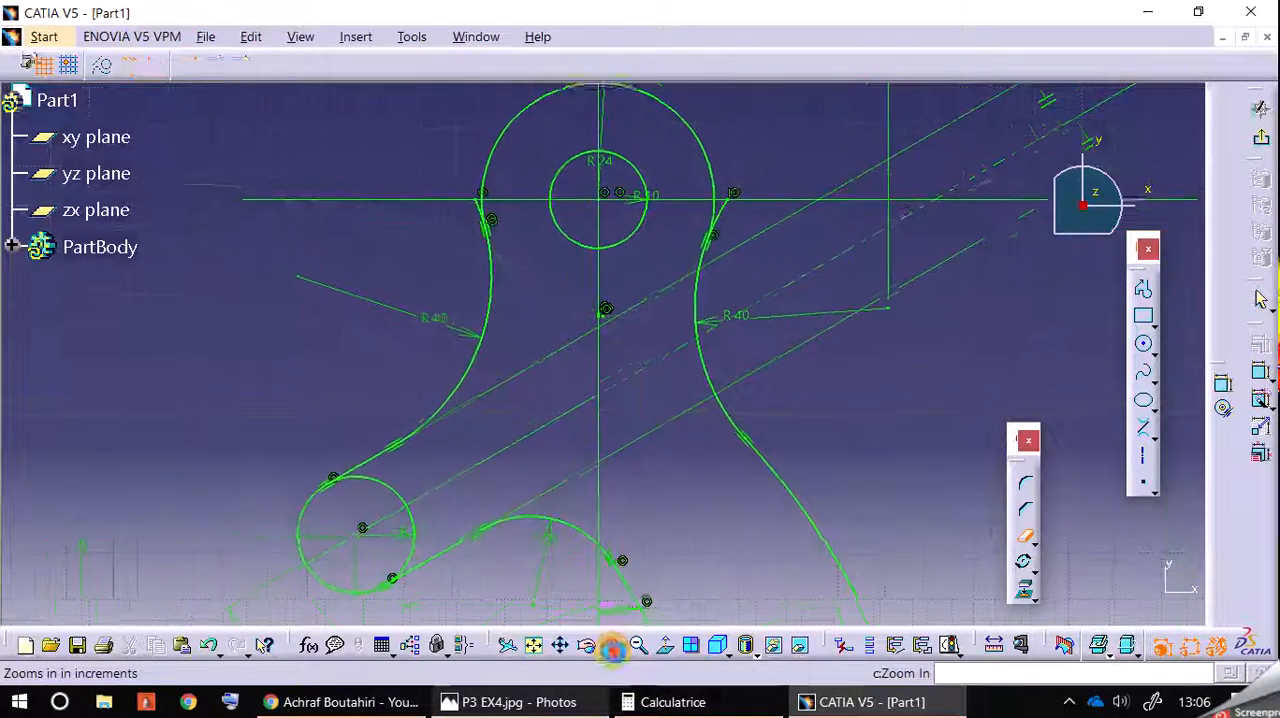
click(612, 645)
mouse_move(628, 240)
middle_down()
mouse_move(634, 211)
mouse_move(657, 323)
middle_up()
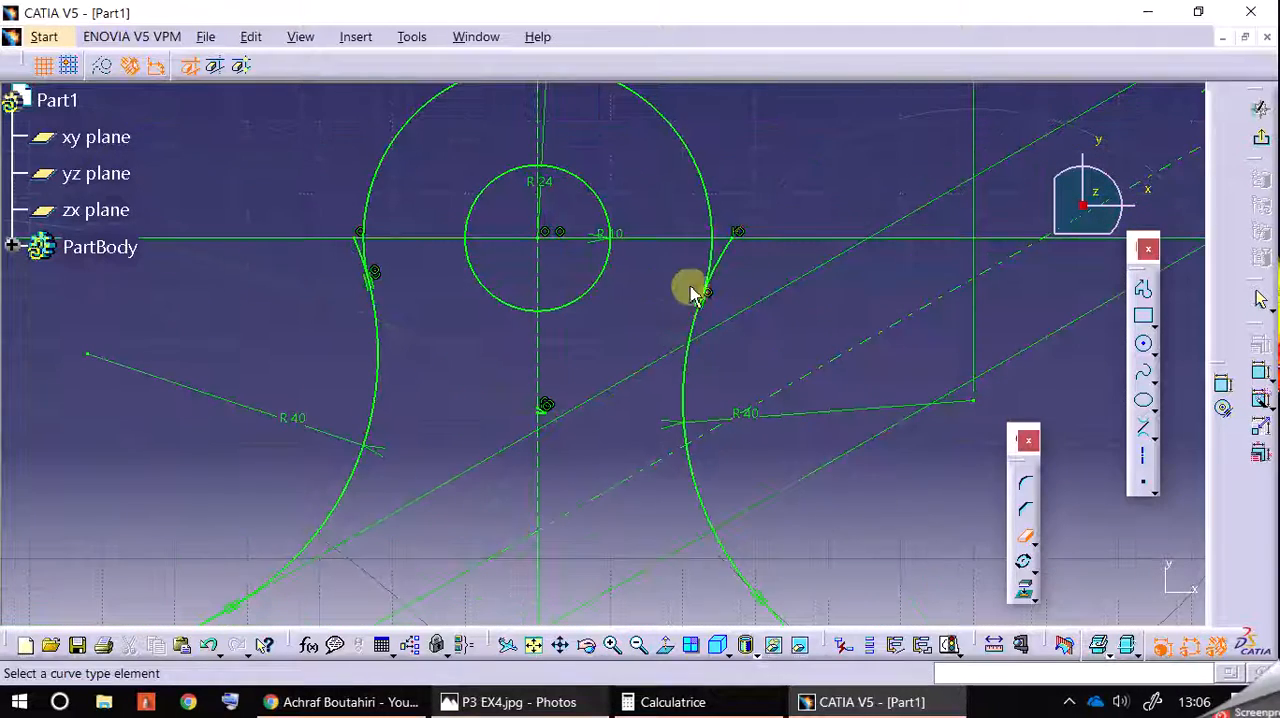
click(738, 254)
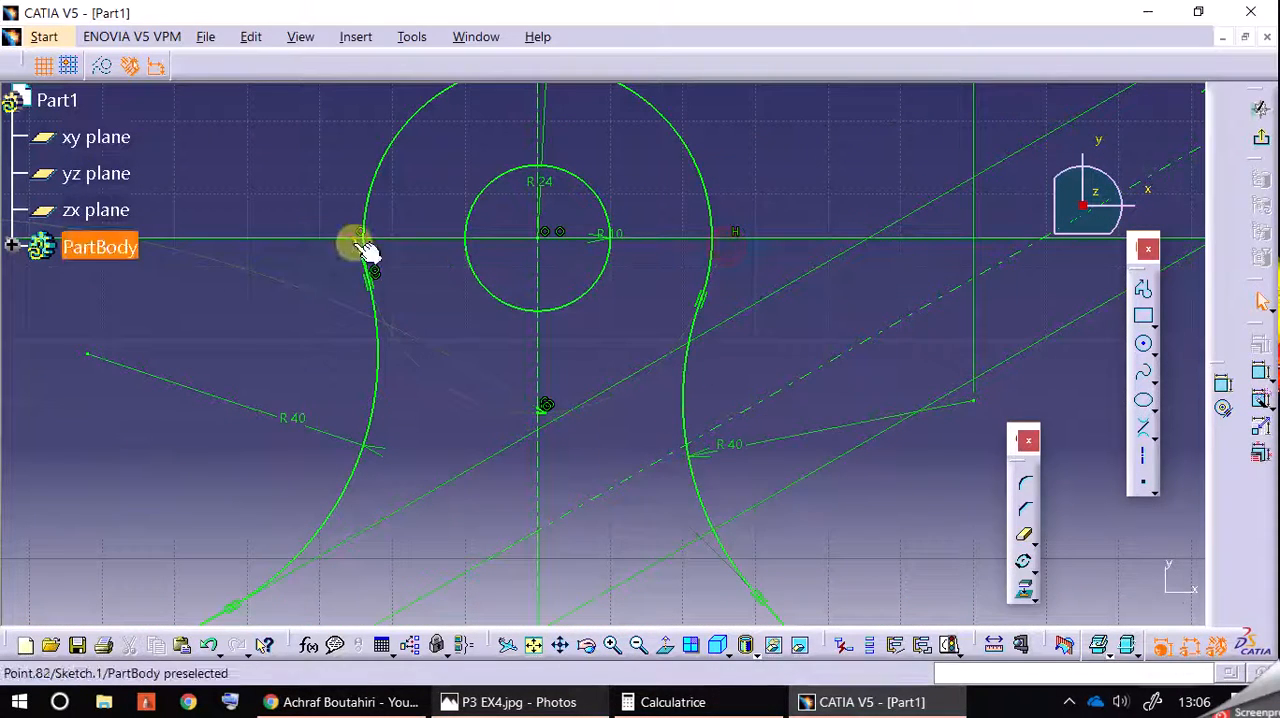
click(1020, 540)
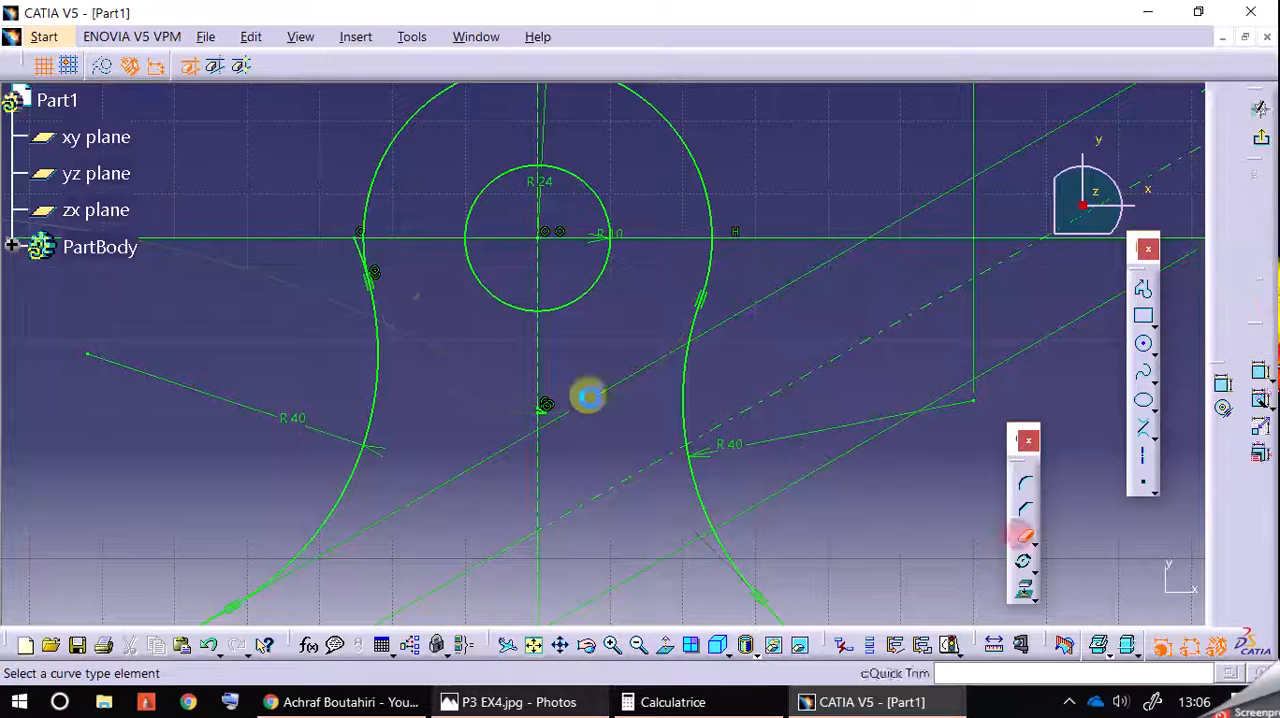
click(363, 251)
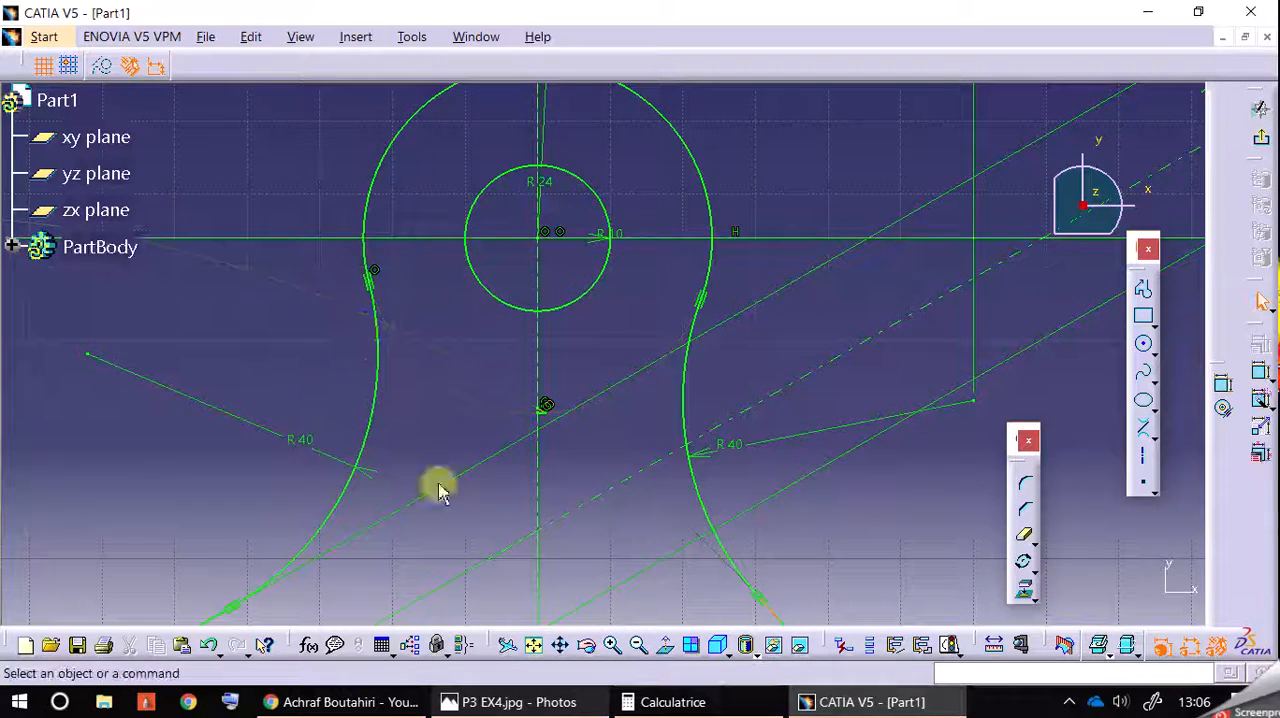
Step: Consult the reference drawing and draw a 13 mm radius circle between the outer hook curve and the central circle, on its upper left side
click(636, 644)
click(633, 644)
click(634, 644)
mouse_move(656, 513)
middle_down()
mouse_move(669, 346)
mouse_move(697, 234)
middle_up()
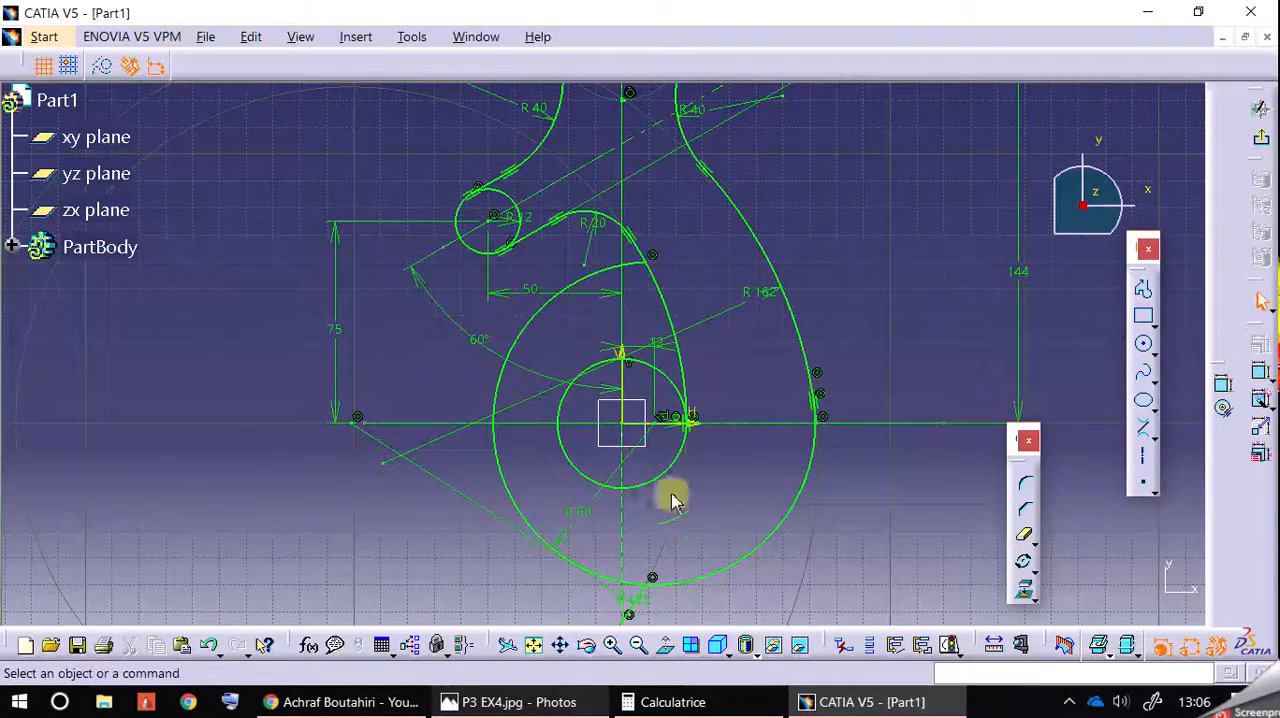
click(540, 702)
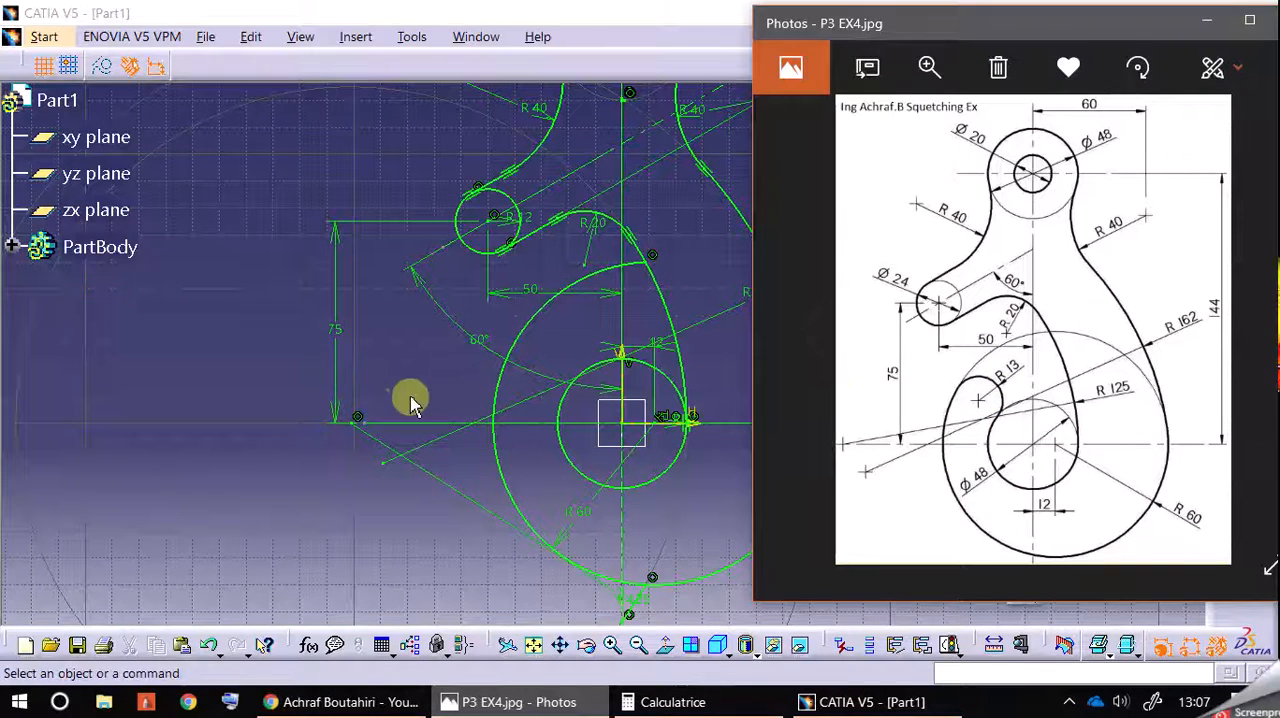
middle_drag(418, 363, 377, 352)
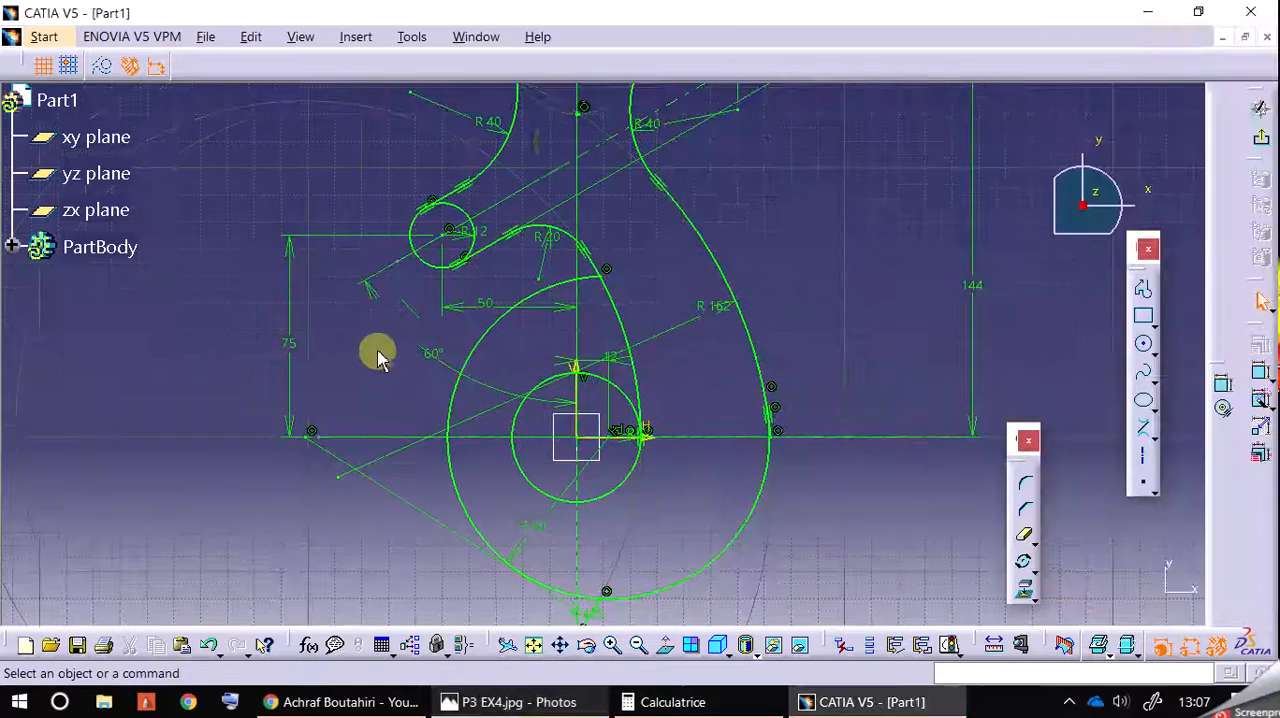
click(1143, 347)
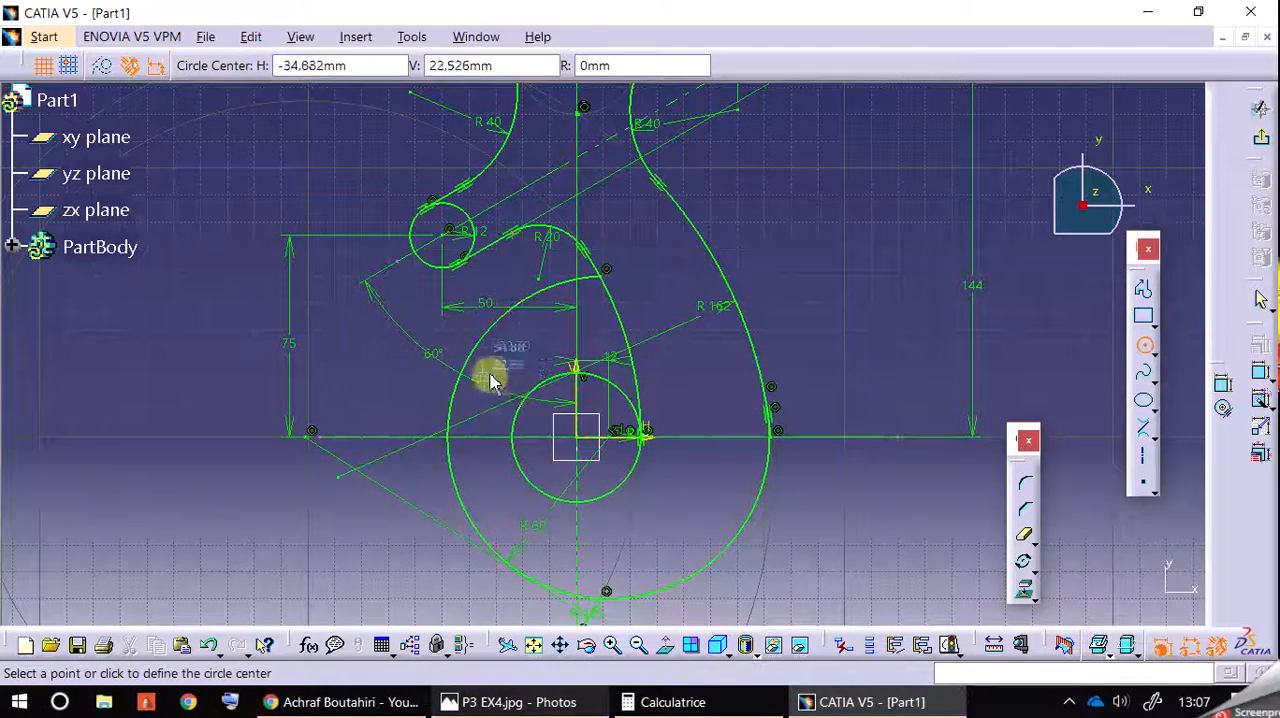
click(496, 374)
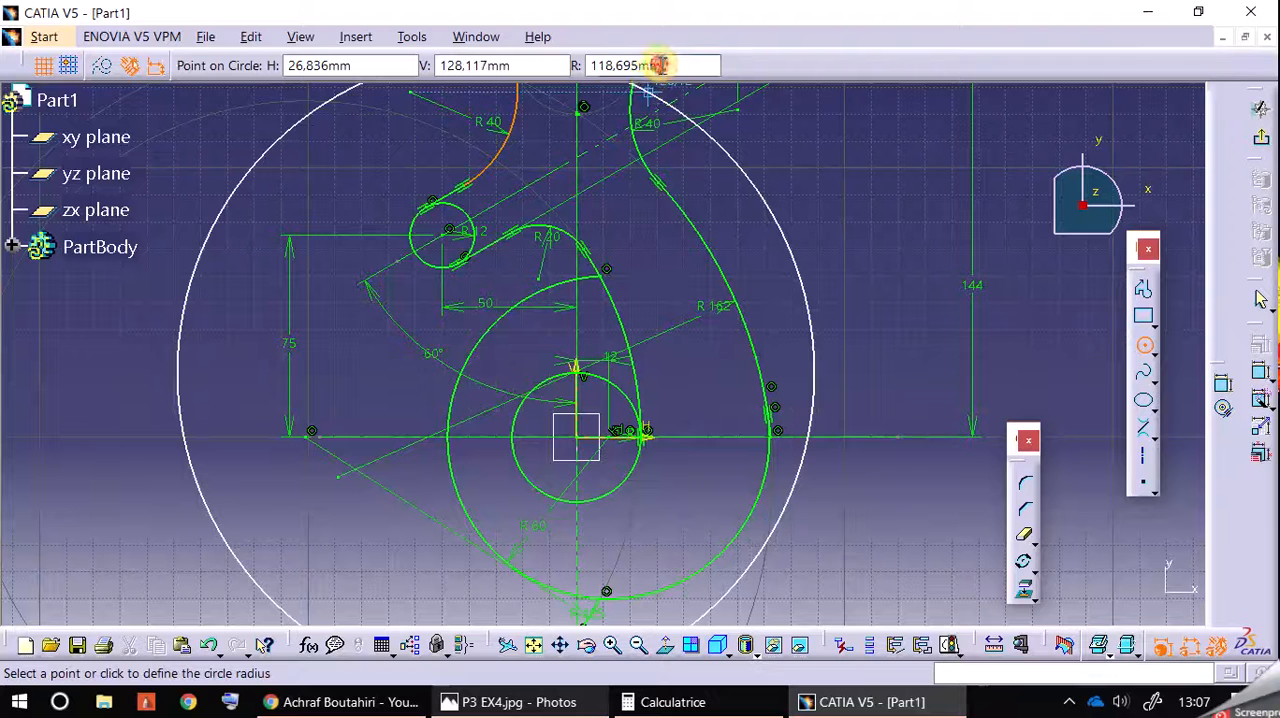
key(Return)
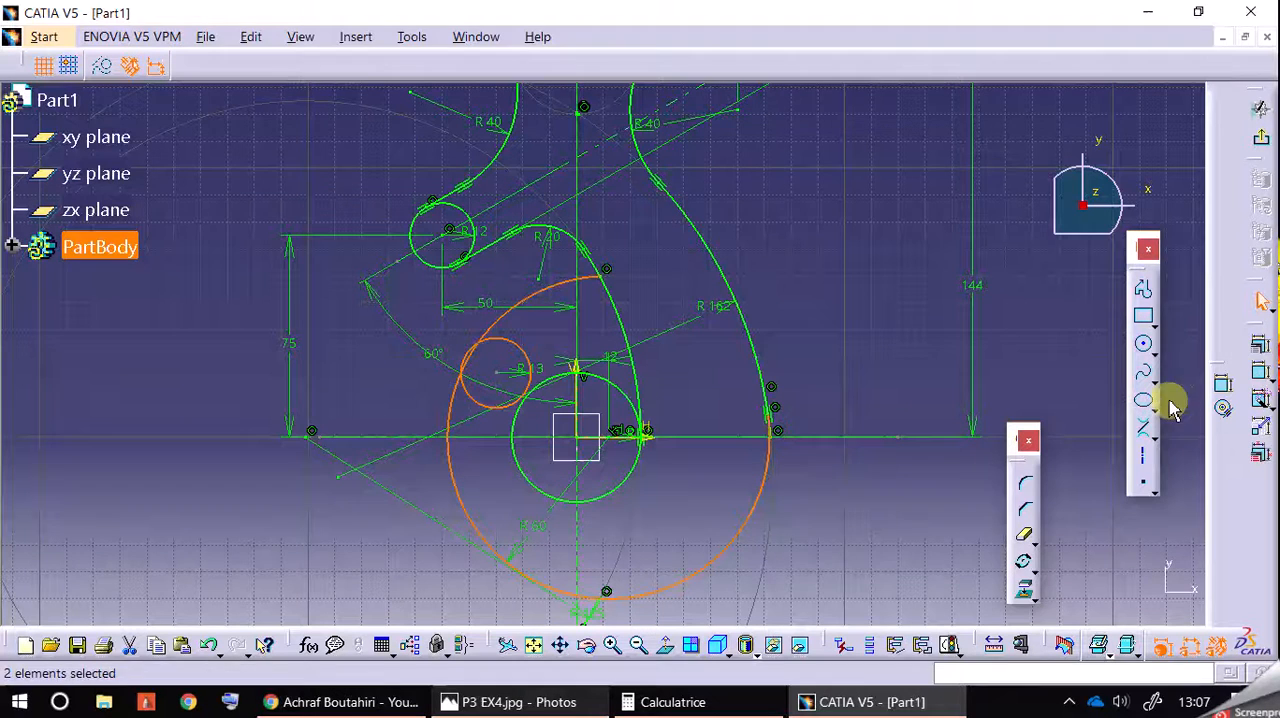
Step: Constrain the 13 mm radius hook tip circle tangent to the outer hook curve and to the central circle
click(1259, 371)
click(972, 440)
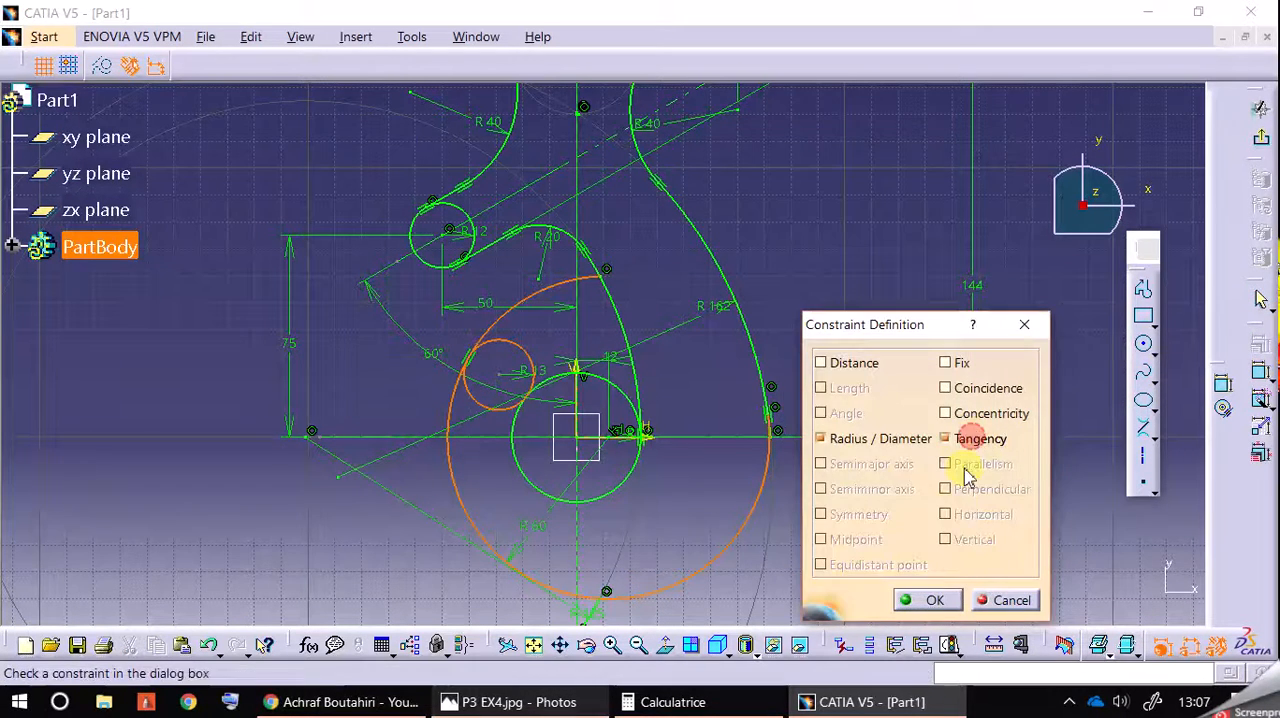
click(930, 600)
click(530, 360)
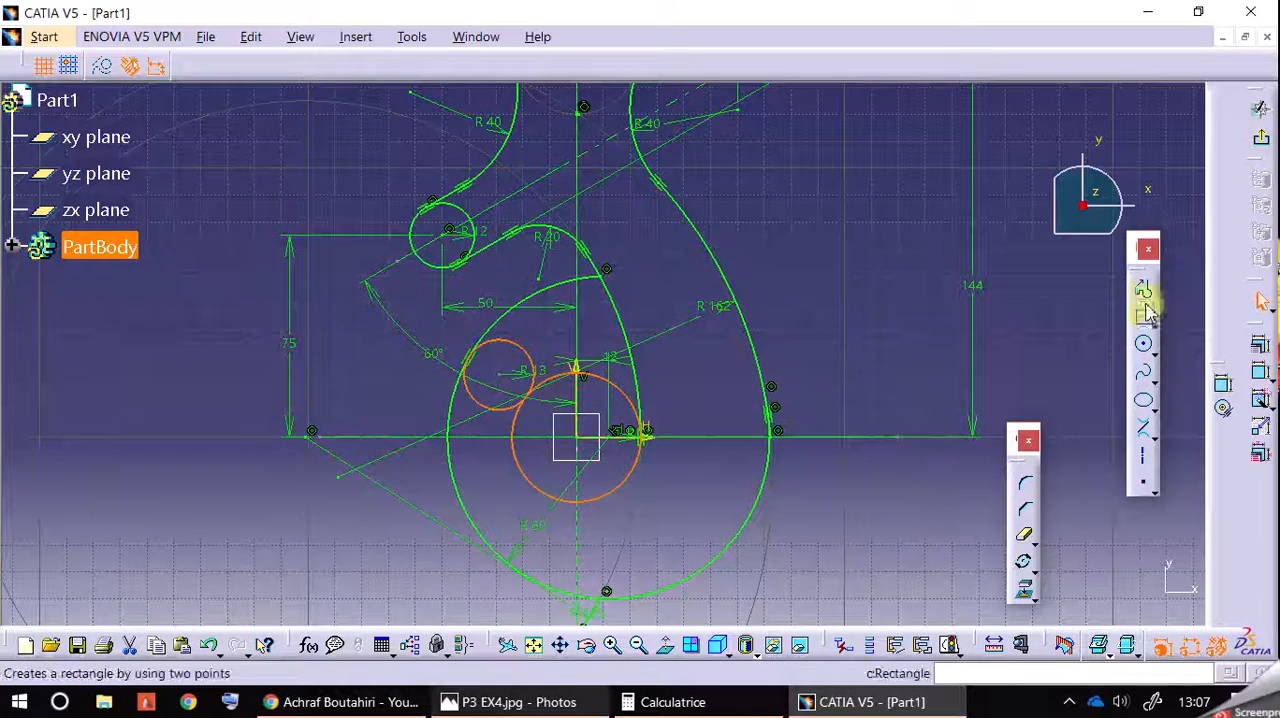
click(1256, 345)
click(968, 442)
click(928, 600)
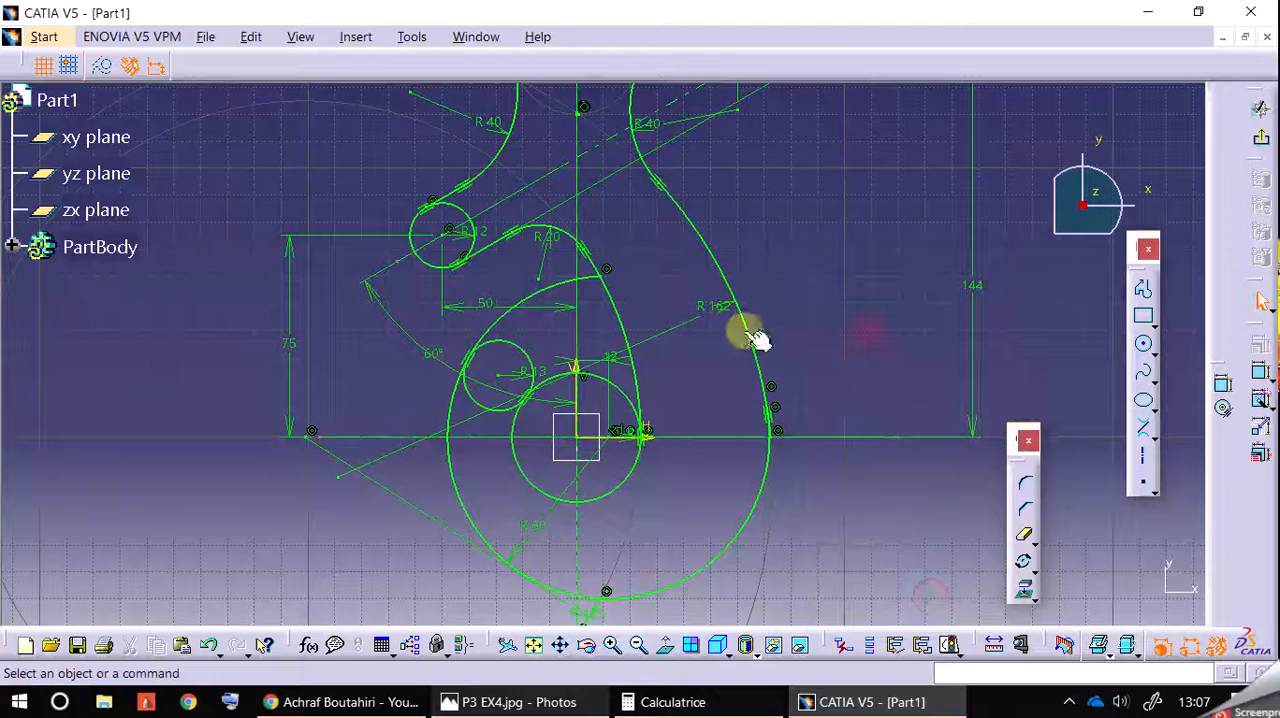
Step: Trim the outer hook curve's upper part between the 13 mm radius tip circle and the vertical axis
click(1021, 541)
click(557, 286)
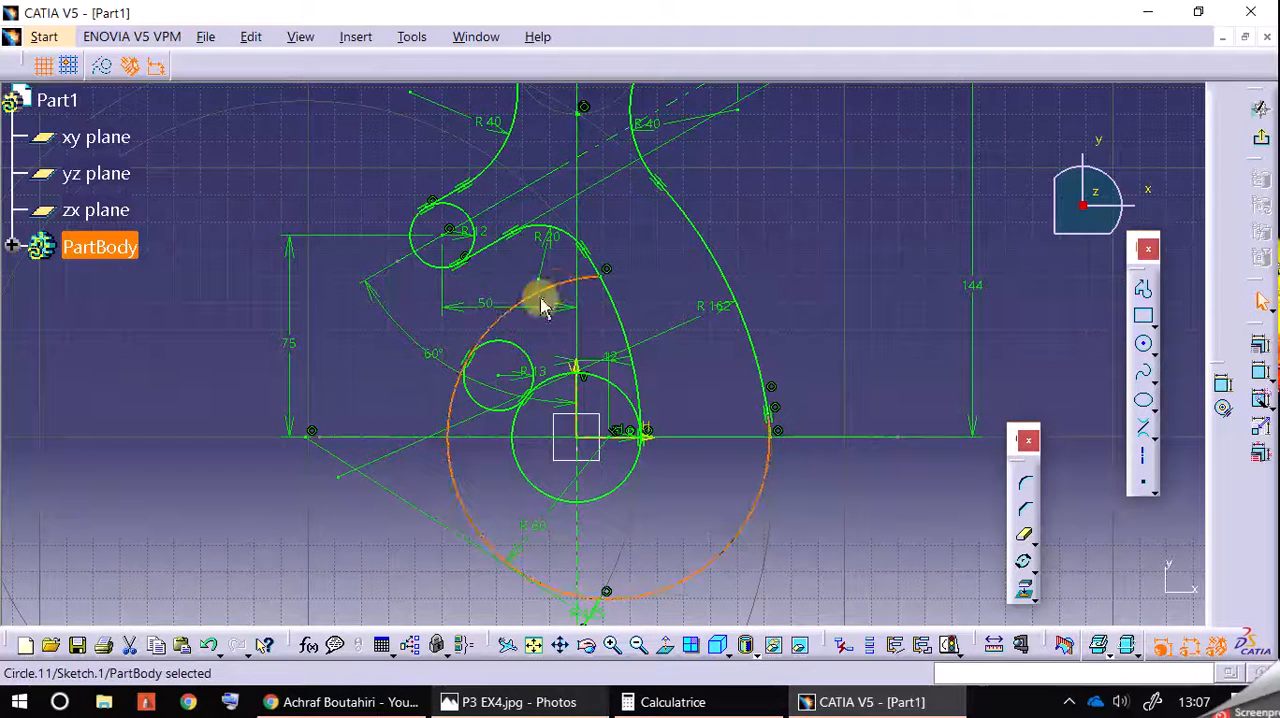
click(1027, 541)
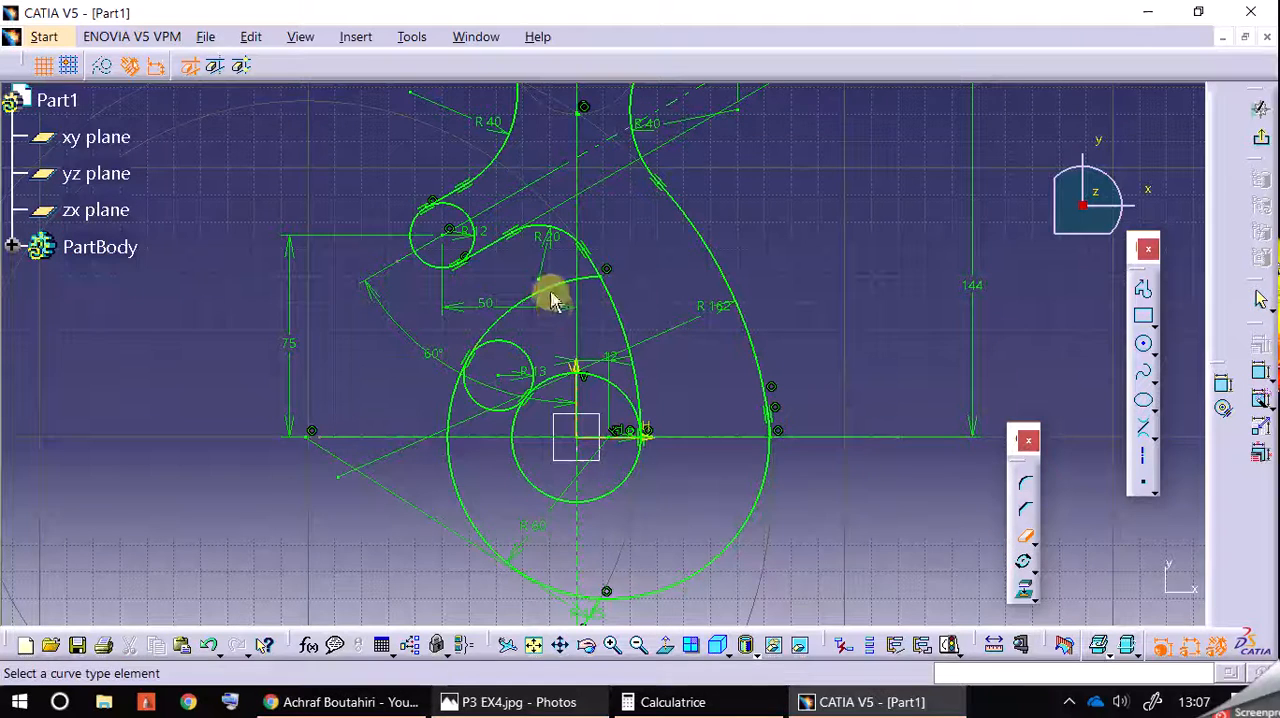
click(549, 289)
click(845, 340)
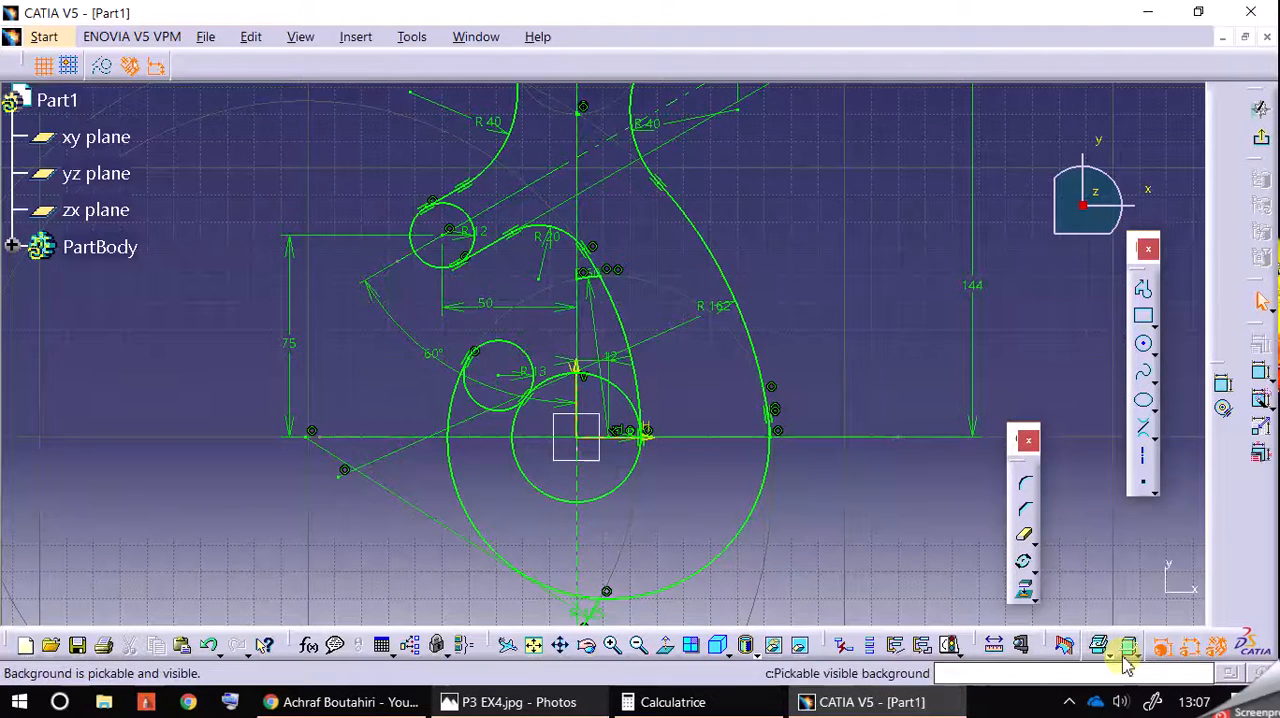
Step: Hide the sketch's dimensional and geometrical constraints, and exit the sketch to view the profile in 3D
click(1189, 645)
click(1222, 648)
mouse_move(971, 314)
middle_down()
mouse_move(960, 417)
mouse_move(937, 377)
middle_up()
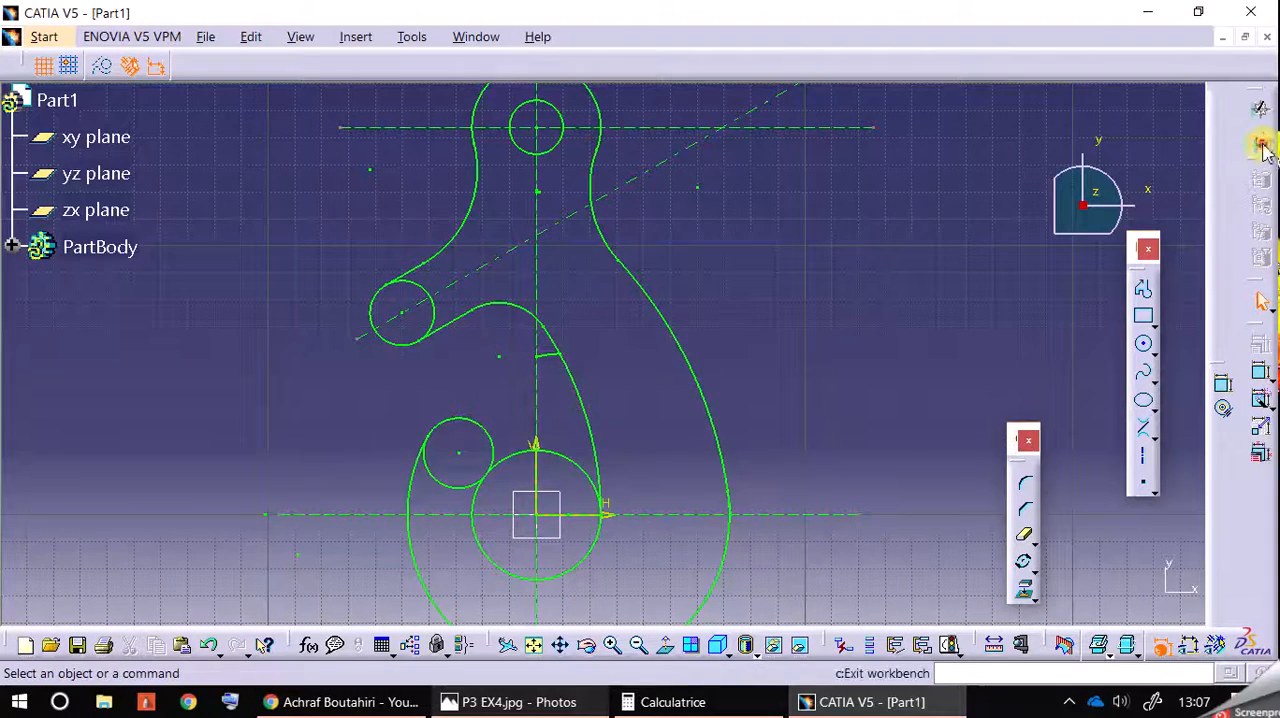
click(1262, 302)
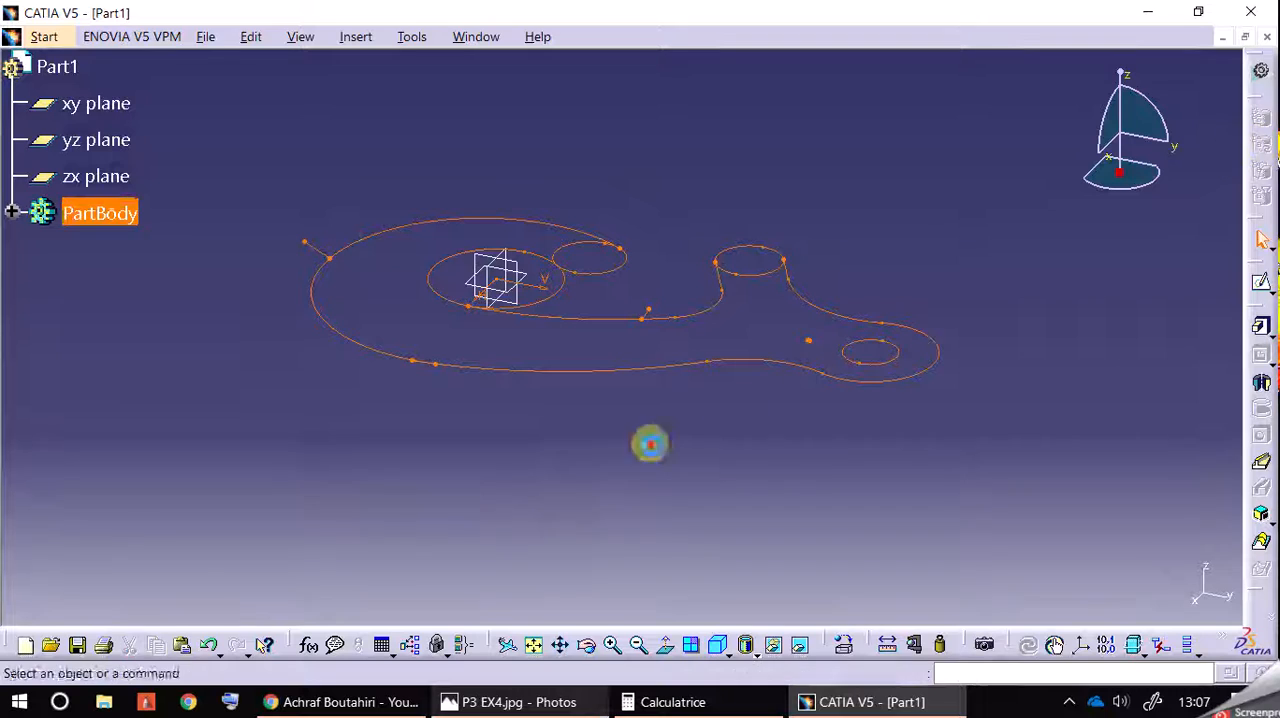
mouse_move(510, 458)
mouse_down()
mouse_move(734, 471)
mouse_move(946, 417)
mouse_move(806, 349)
mouse_move(933, 425)
mouse_move(903, 380)
mouse_move(854, 369)
mouse_move(920, 403)
mouse_move(887, 338)
mouse_move(906, 366)
mouse_up()
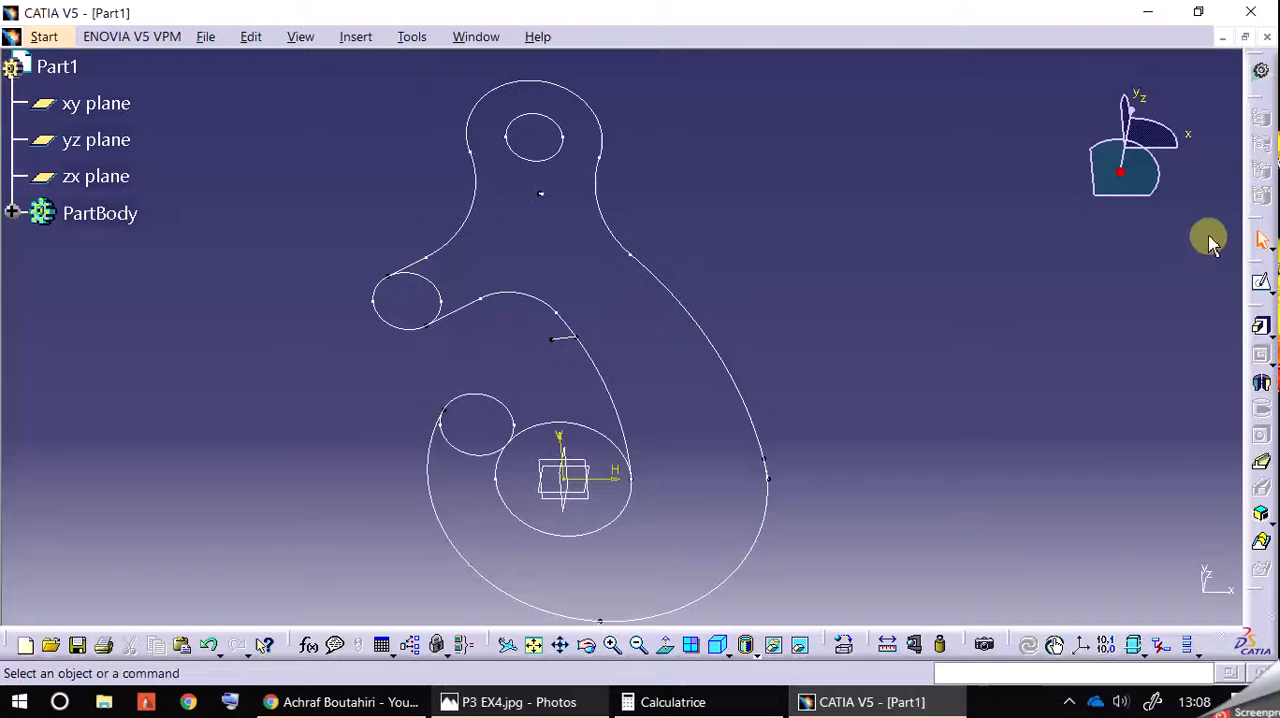
Step: Reopen the hook sketch and trim away the central circle's upper-right quarter, between the vertical axis and the inner hook curve
click(755, 418)
middle_drag(749, 366, 846, 300)
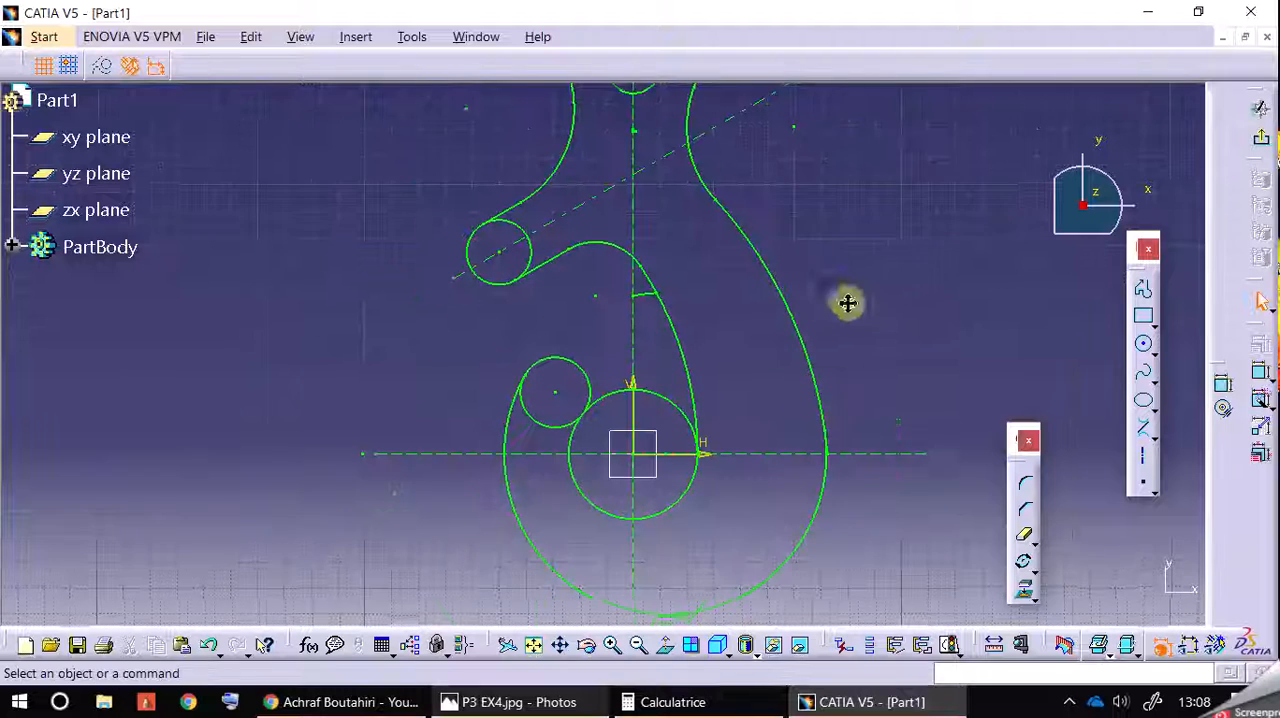
click(1022, 538)
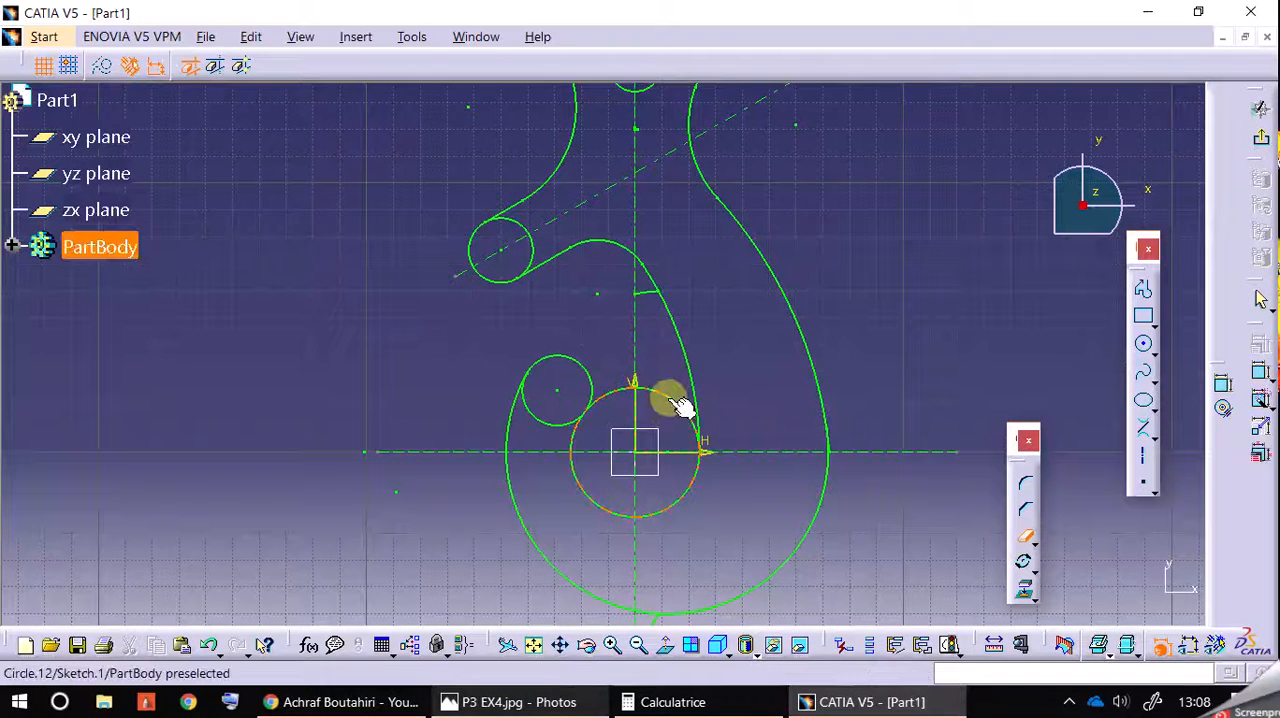
click(680, 405)
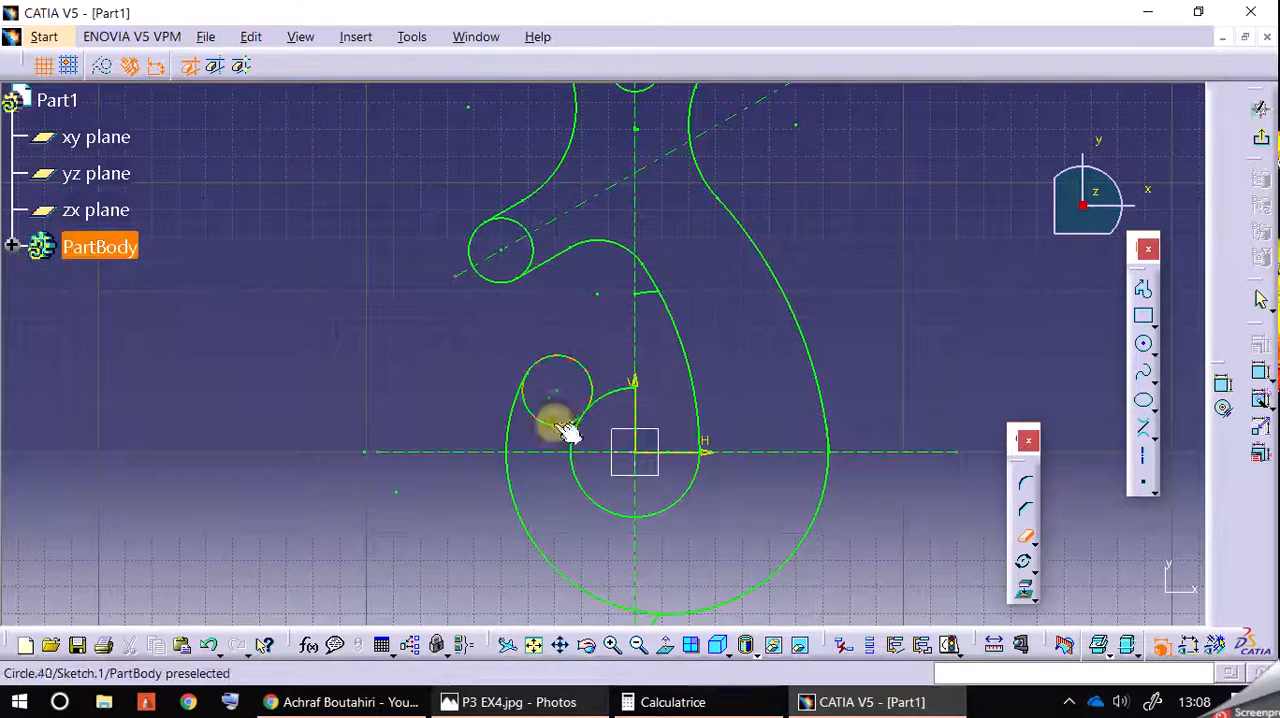
click(614, 398)
click(640, 291)
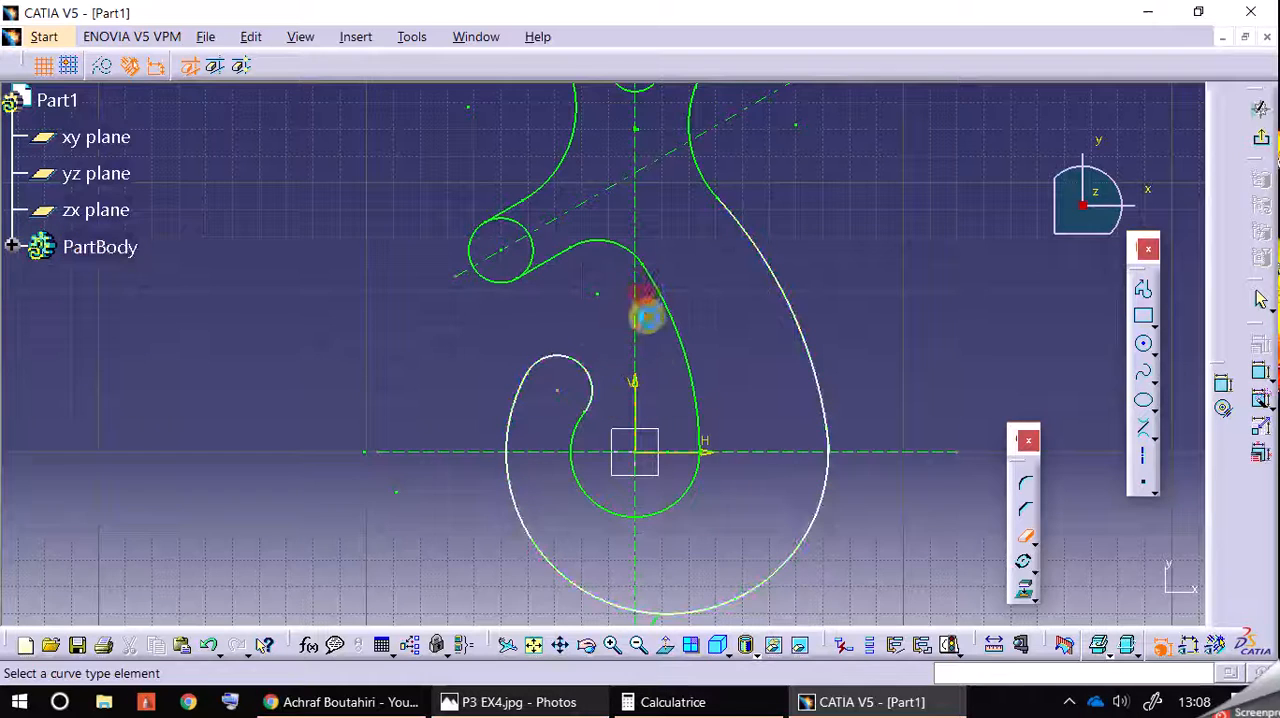
mouse_move(593, 337)
middle_down()
mouse_move(591, 423)
mouse_move(609, 403)
mouse_move(586, 414)
middle_up()
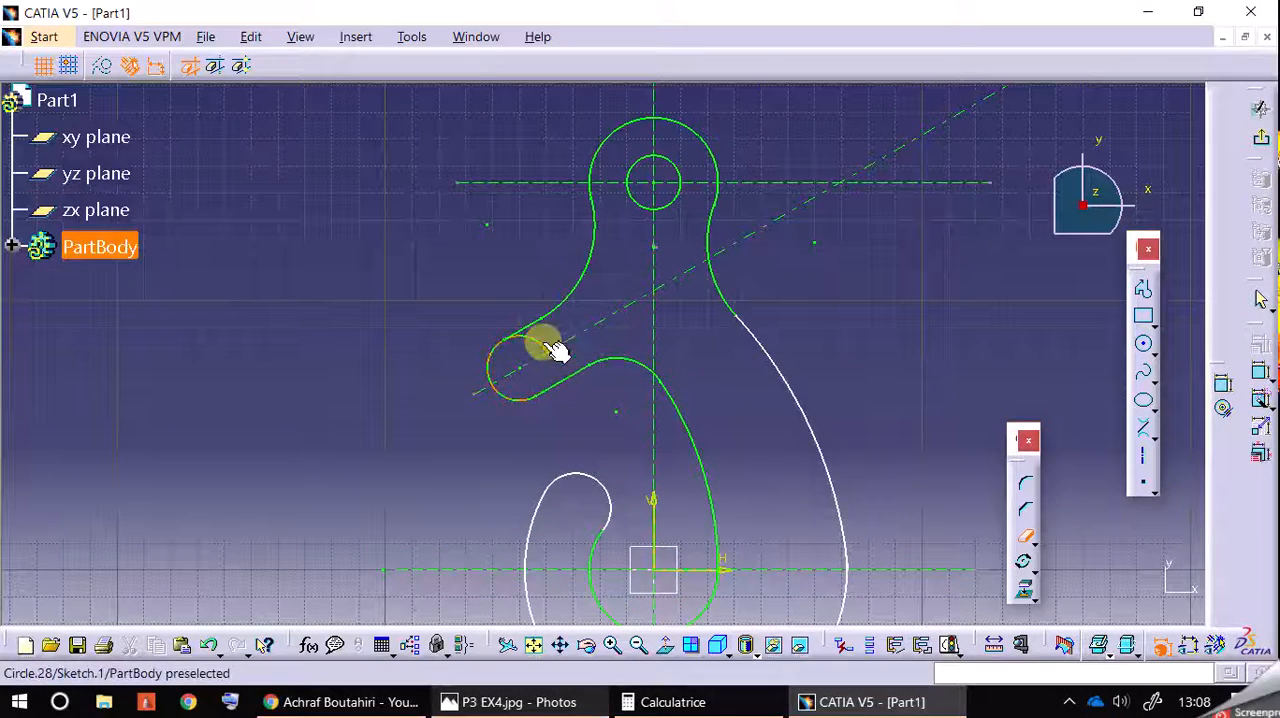
middle_drag(849, 373, 843, 251)
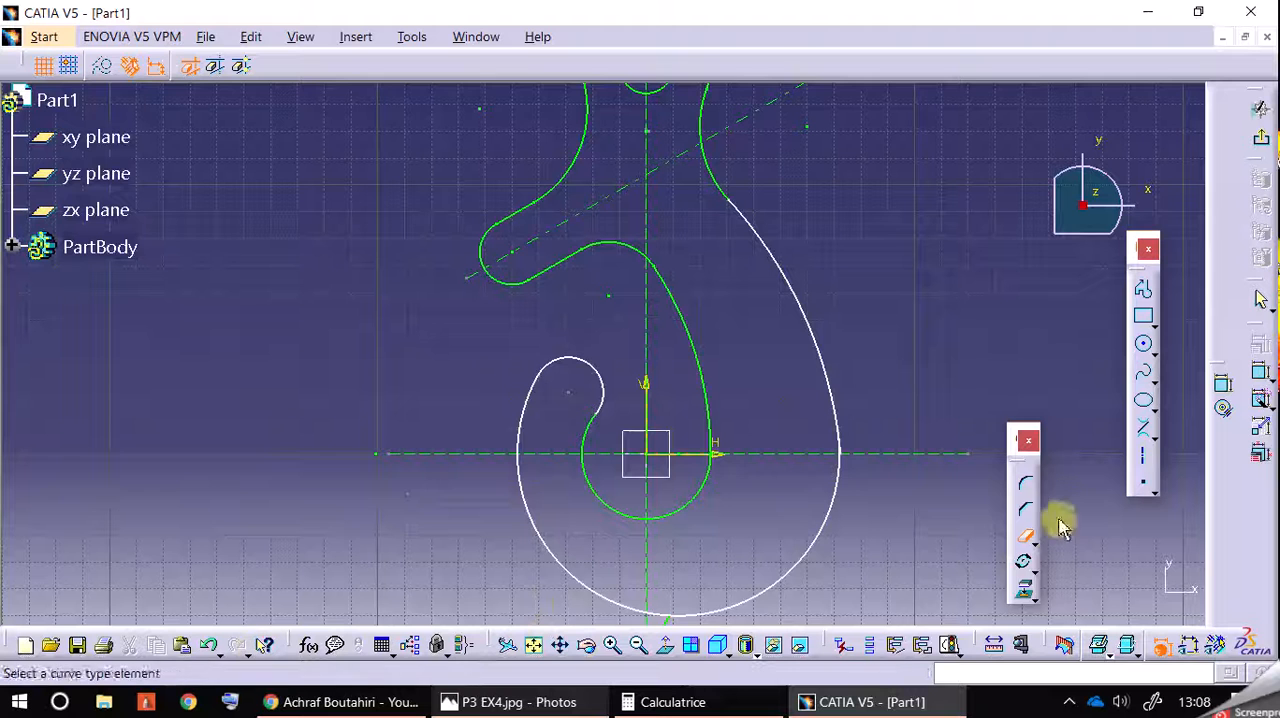
click(1018, 543)
click(210, 647)
click(207, 645)
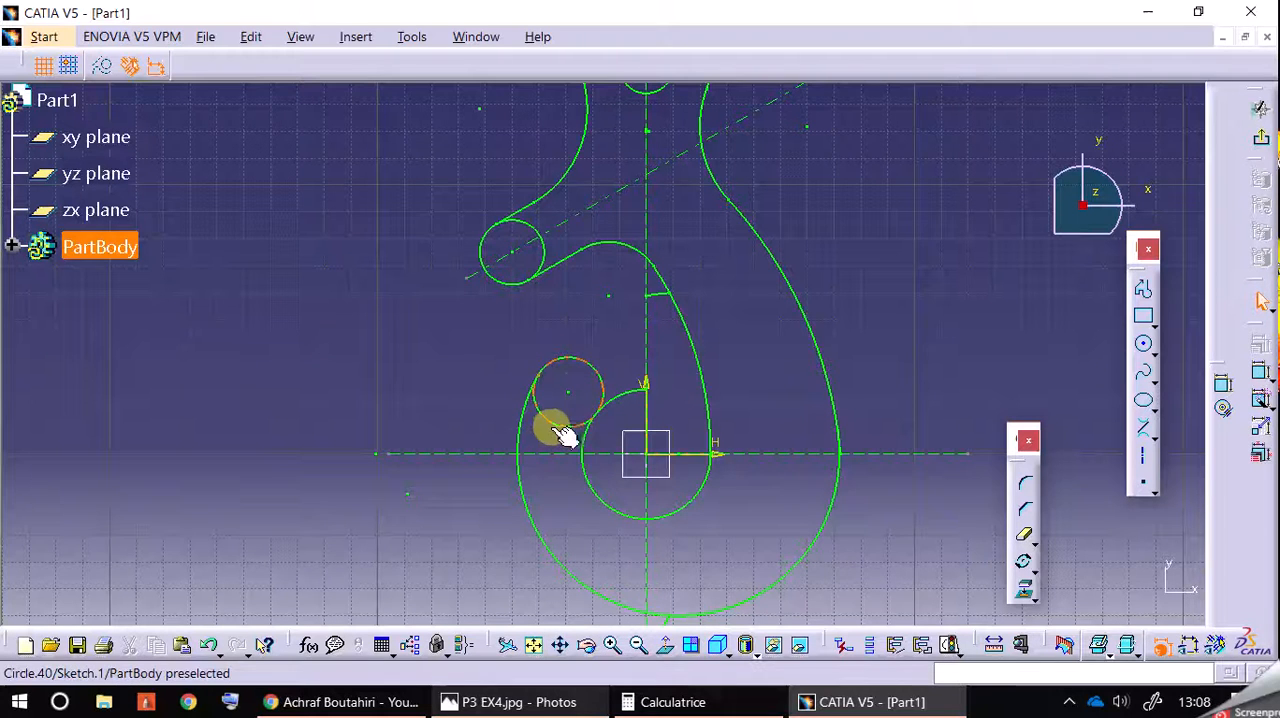
Step: Trim the lower part of the 13 mm radius tip circle and the inner part of the 12 mm radius circle between its tangent lines
click(961, 413)
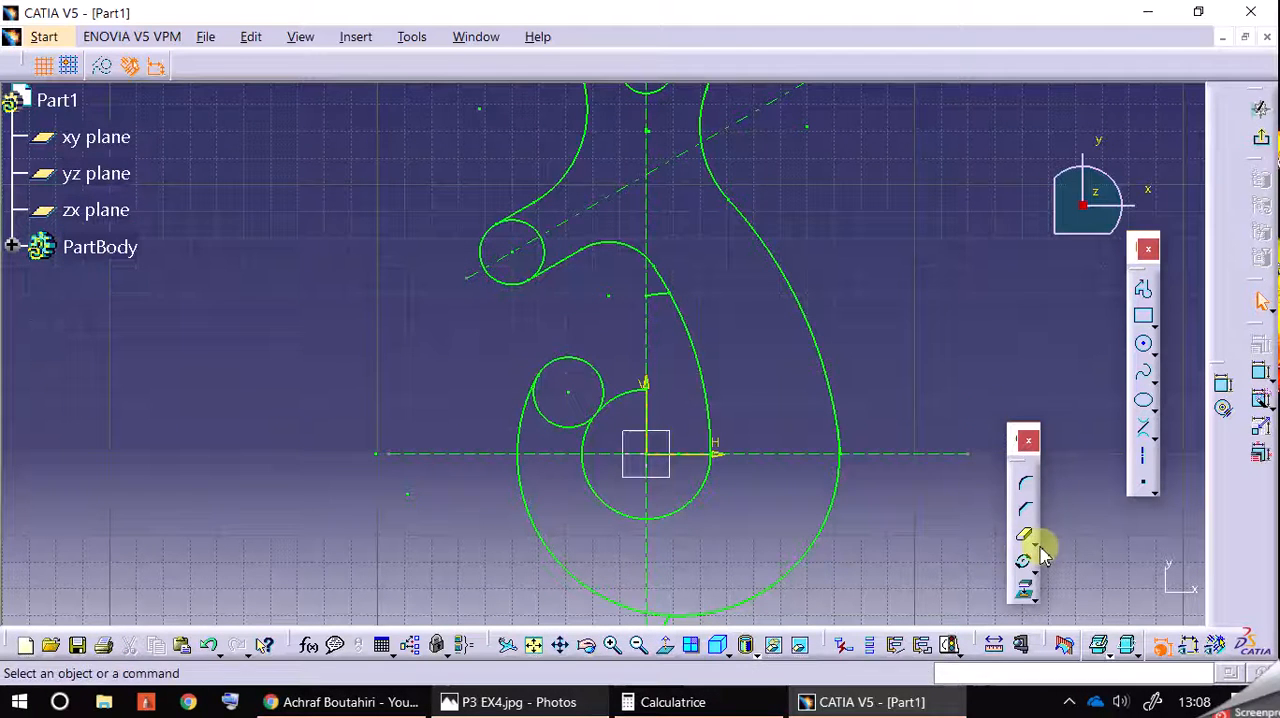
click(559, 428)
click(402, 390)
click(1027, 538)
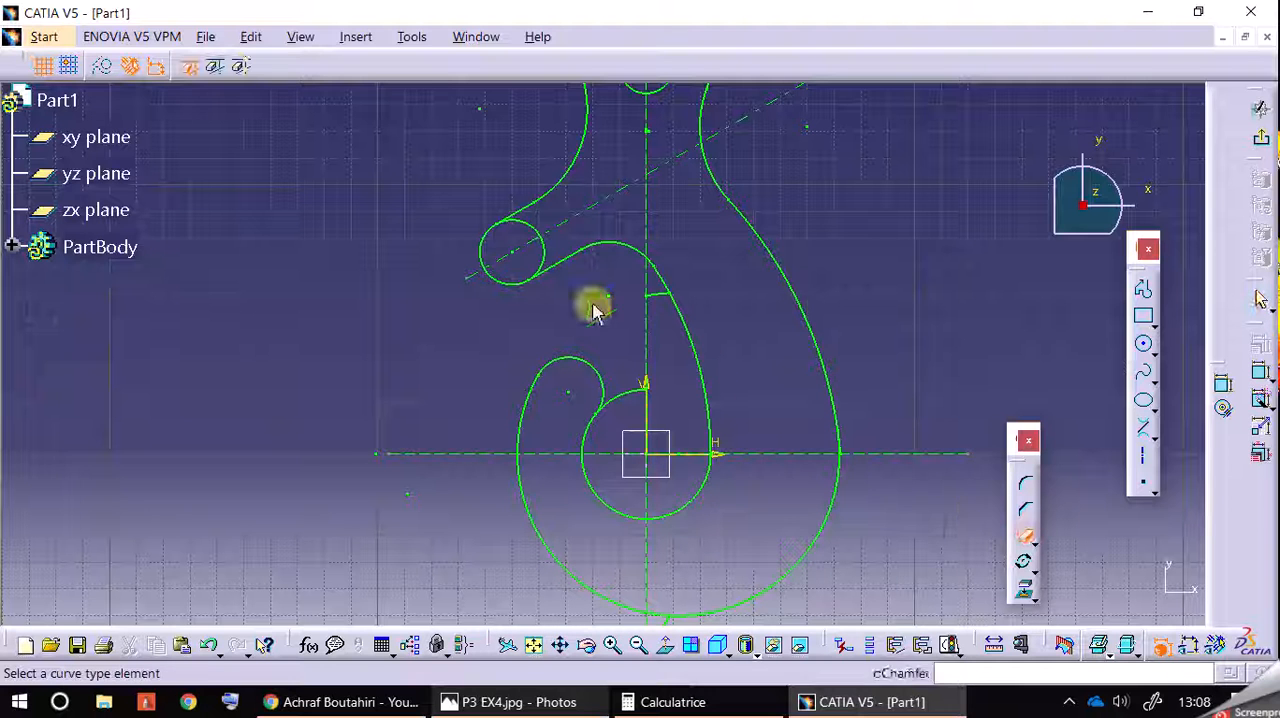
click(548, 258)
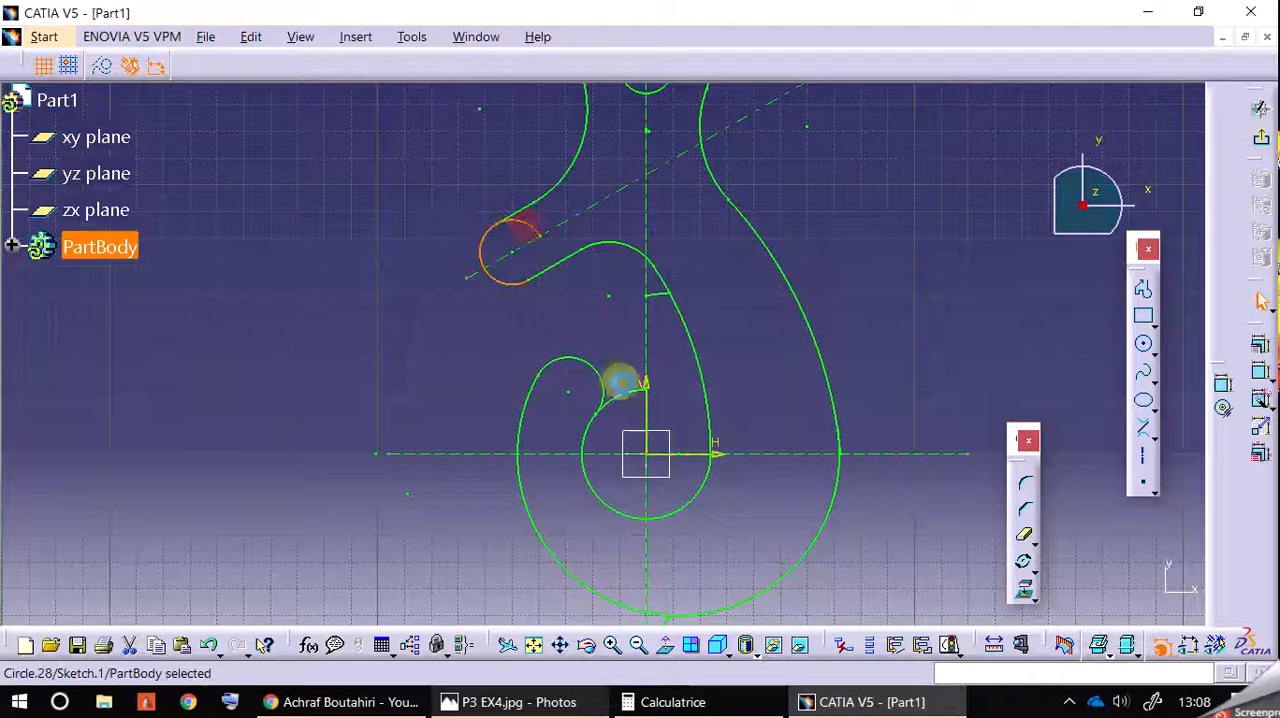
click(540, 258)
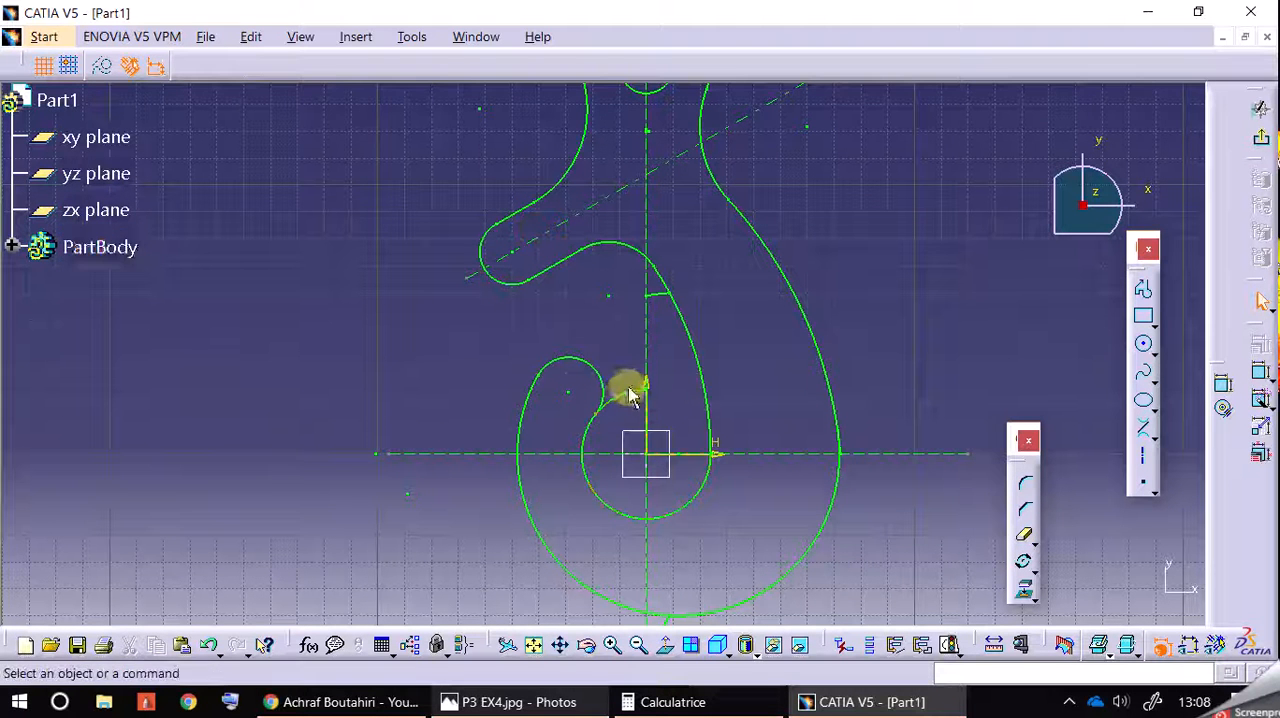
Step: Trim away the central circle's leftover arc beyond the hook tip and the short stub arc beside the inner hook curve
click(1027, 537)
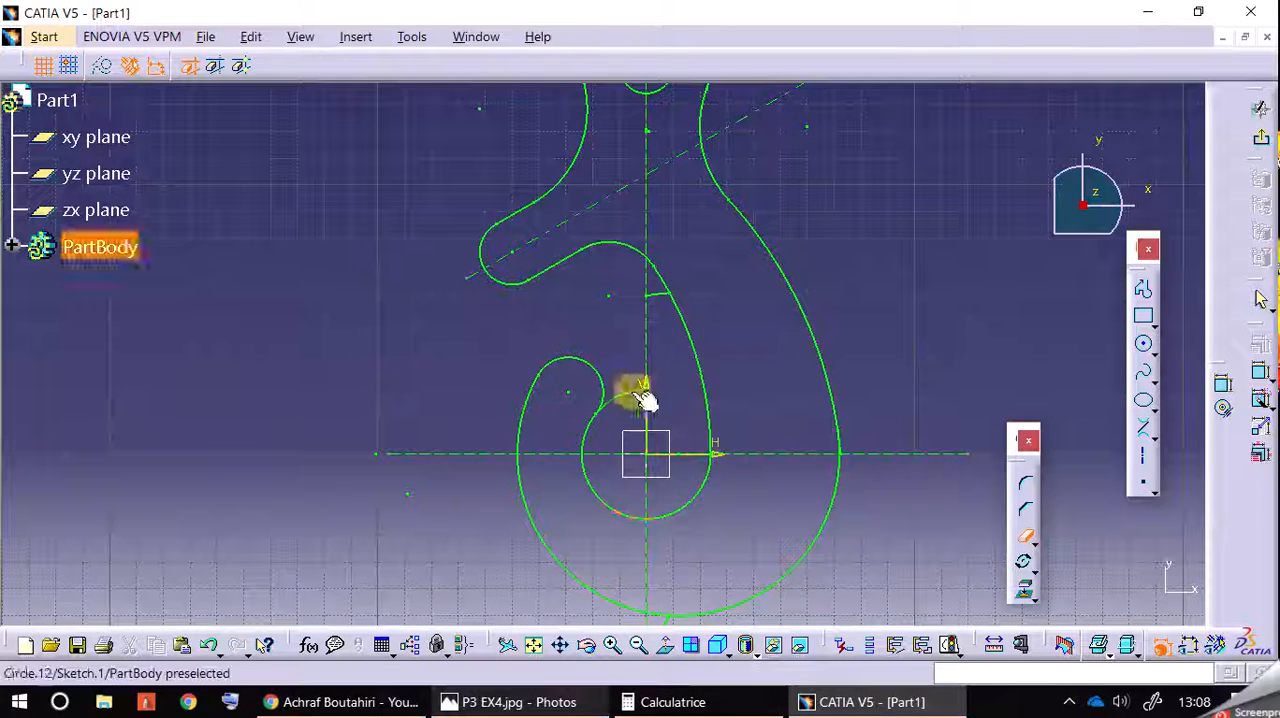
click(657, 297)
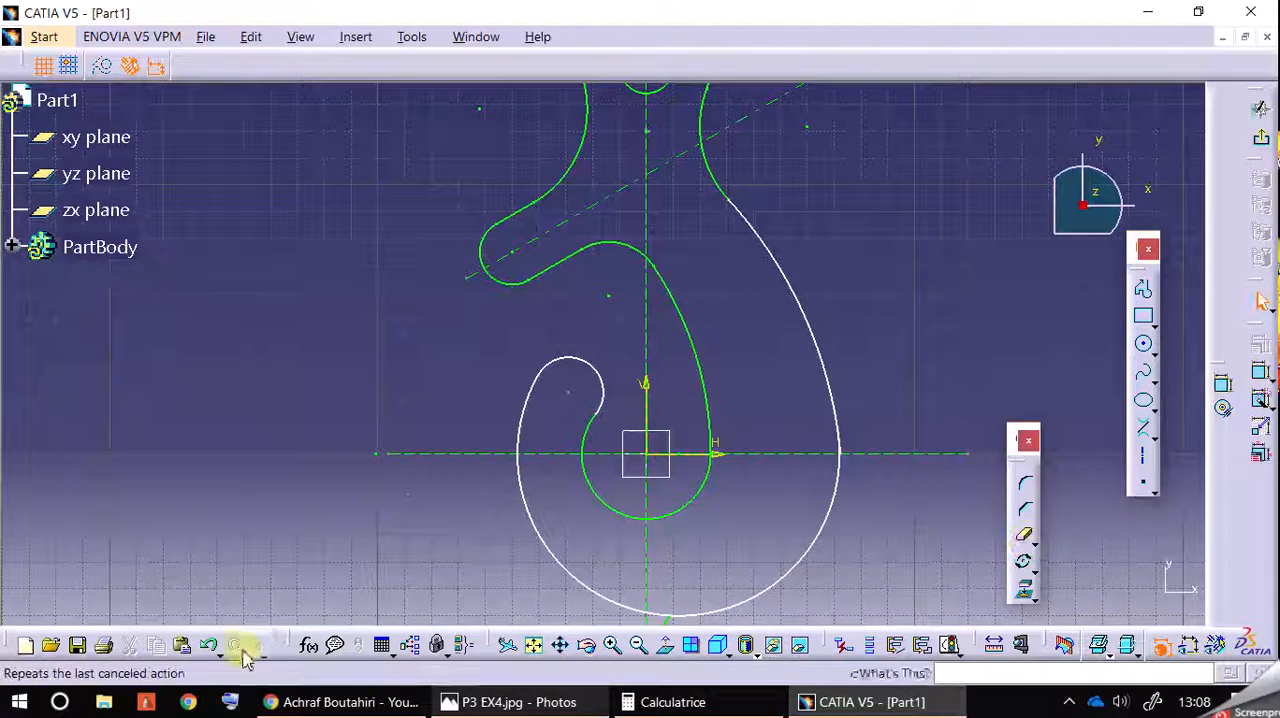
Step: Undo the removal of the short stub arc beside the inner hook curve and turn it into a construction element
click(209, 647)
click(658, 292)
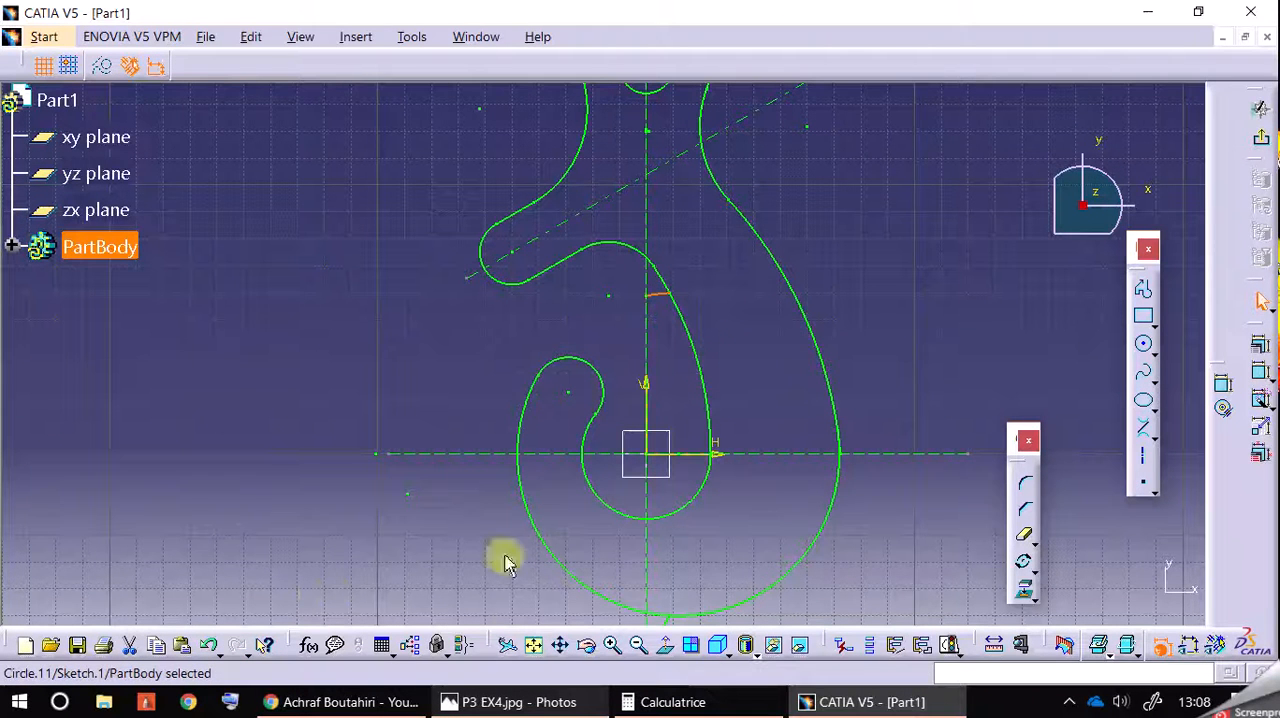
click(377, 286)
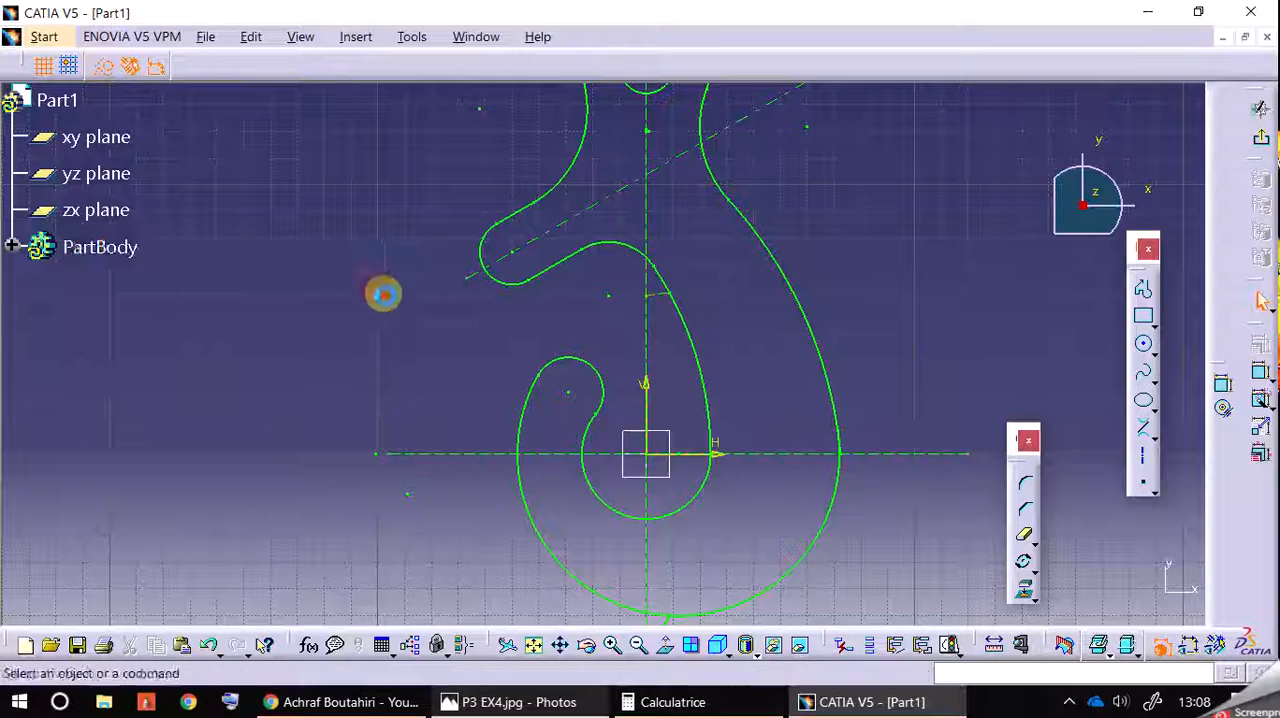
Step: Trim away the two tiny leftover arc pieces on the vertical axis, just below the hole in the hook's head
mouse_move(760, 262)
middle_down()
mouse_move(783, 254)
mouse_move(773, 312)
middle_up()
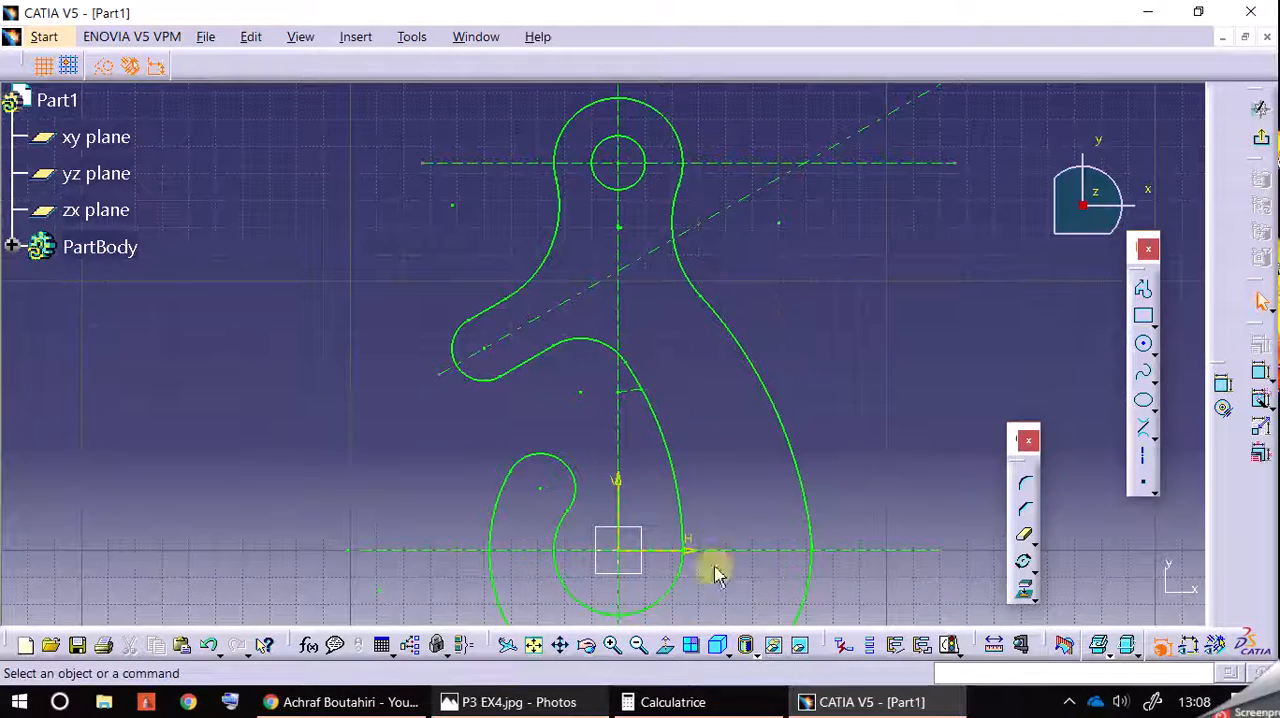
click(612, 645)
middle_drag(871, 240, 872, 376)
click(614, 645)
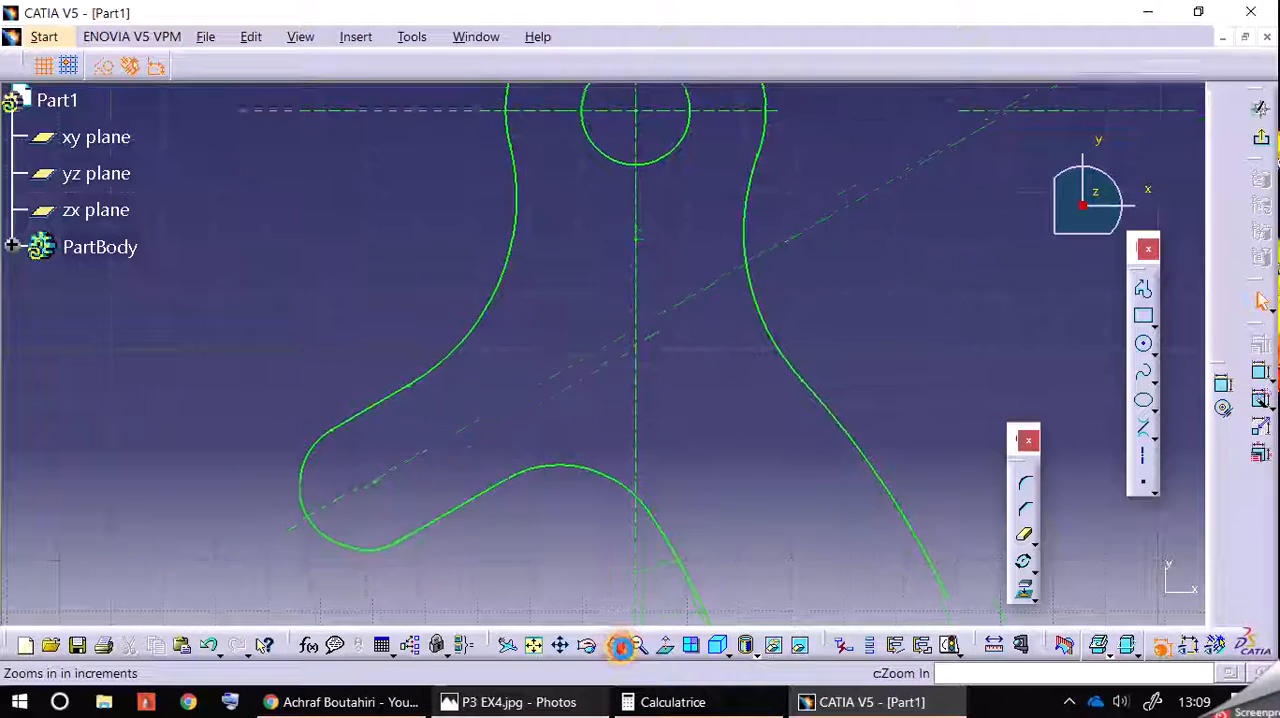
click(613, 646)
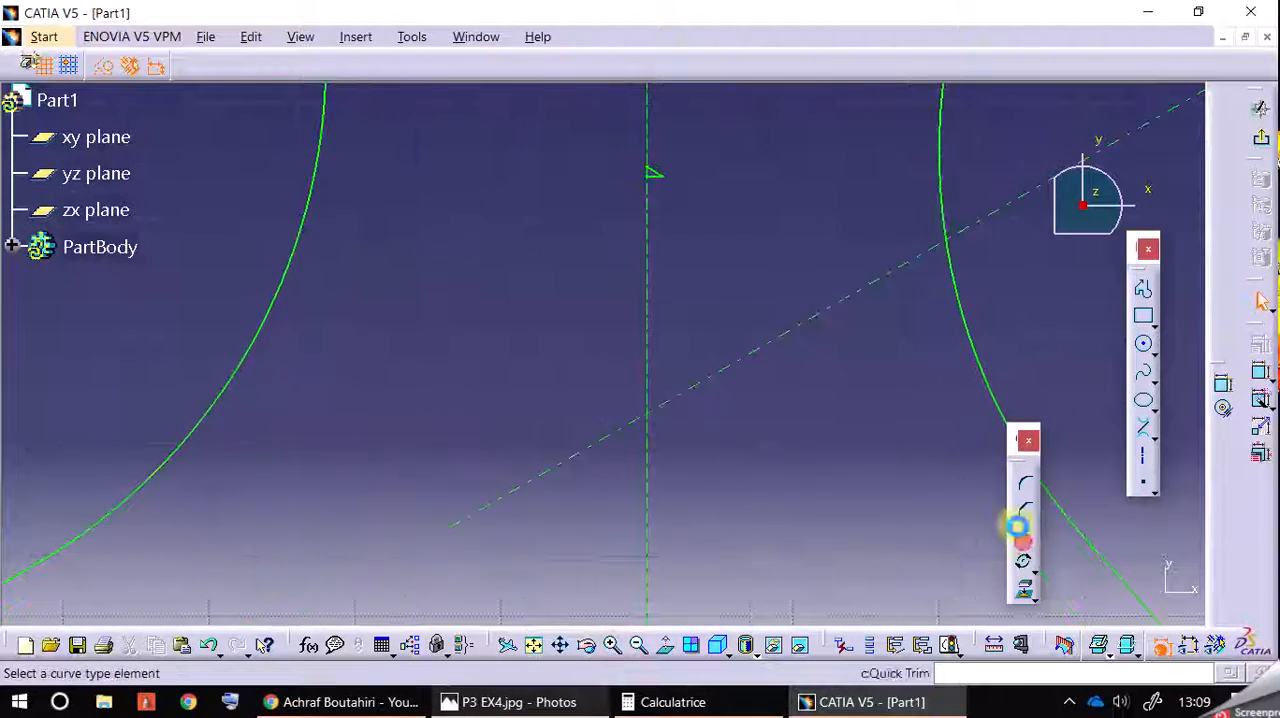
click(1025, 546)
click(658, 179)
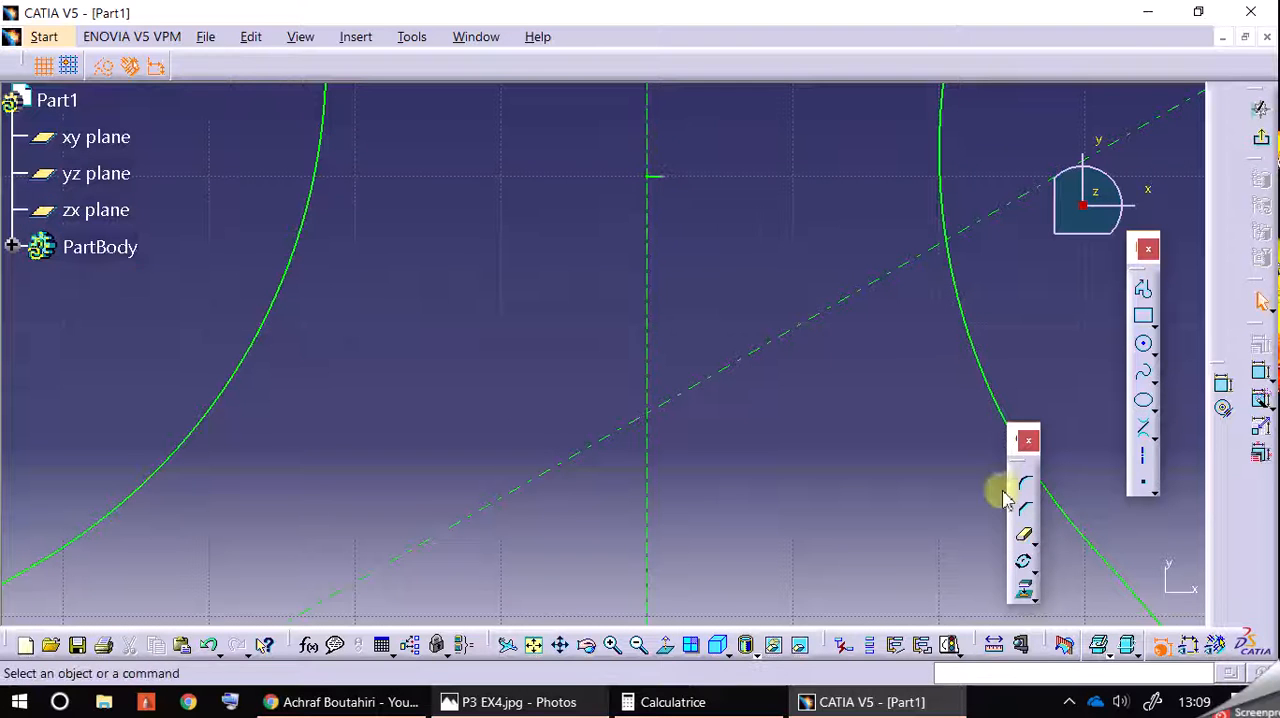
click(1030, 535)
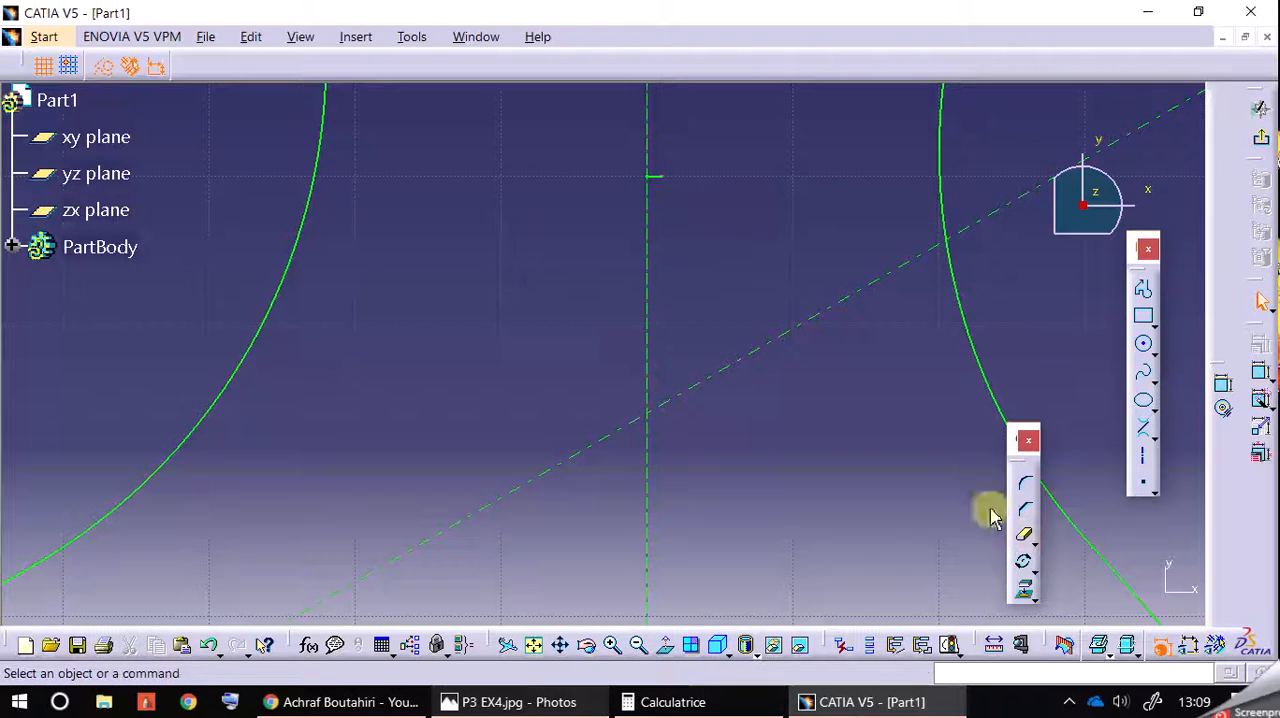
click(661, 177)
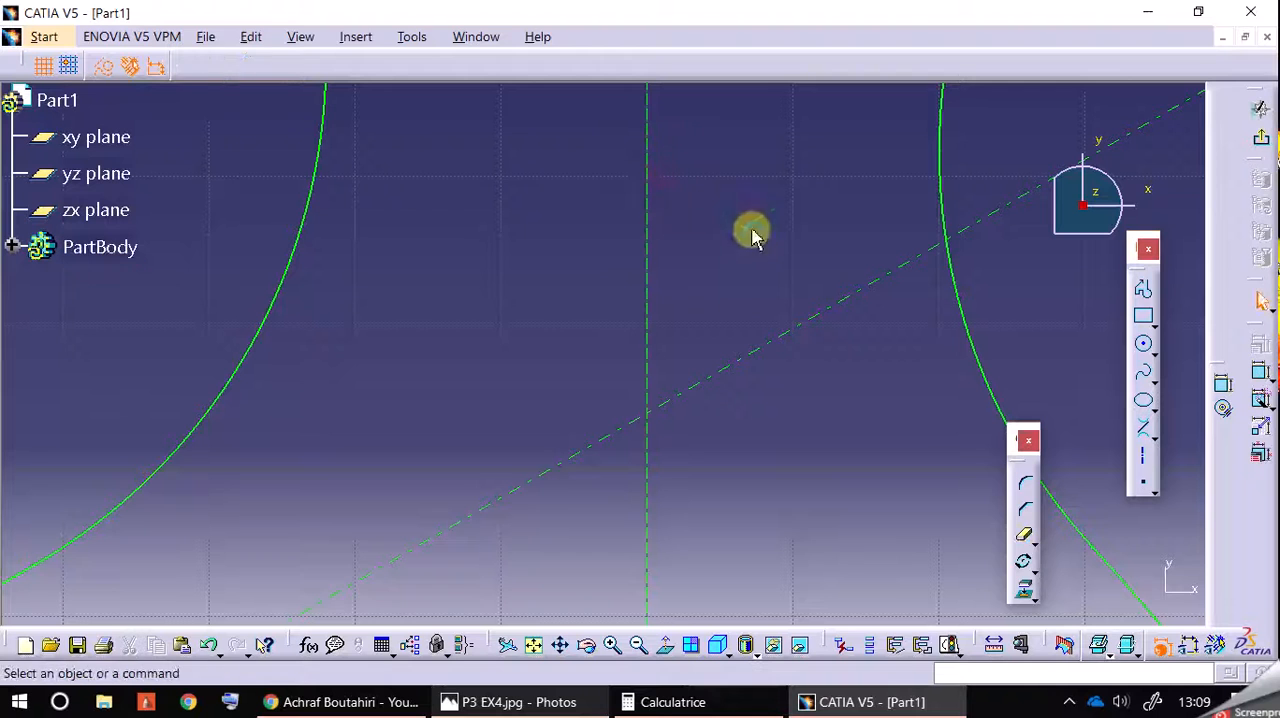
Step: Exit the sketch and inspect the lower hook profile for stray segments
click(651, 648)
click(652, 650)
click(651, 650)
click(651, 650)
click(651, 650)
click(651, 650)
click(651, 650)
middle_drag(709, 523, 717, 297)
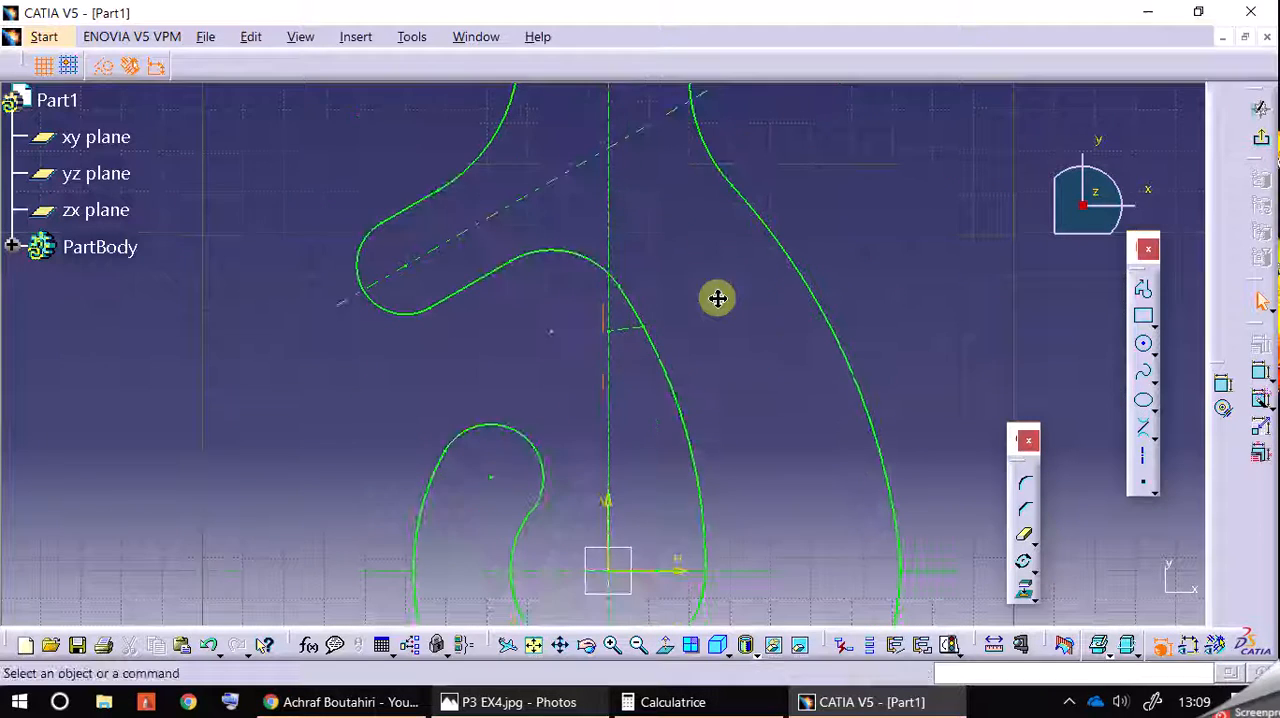
middle_drag(689, 400, 709, 262)
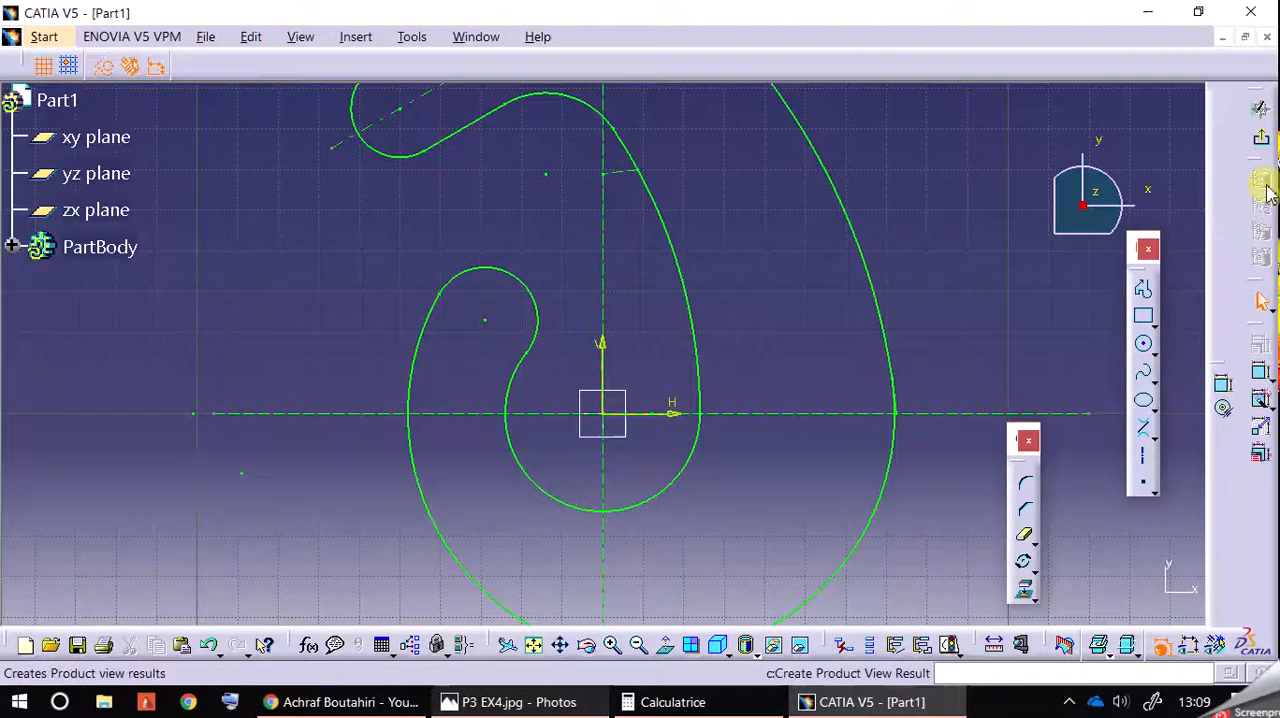
click(1262, 108)
mouse_move(1000, 391)
middle_down()
mouse_move(977, 183)
mouse_move(960, 549)
mouse_move(990, 338)
middle_up()
Step: Reopen the hook sketch, trim away the short stub arc below the large outer curve, and exit the sketch
click(776, 518)
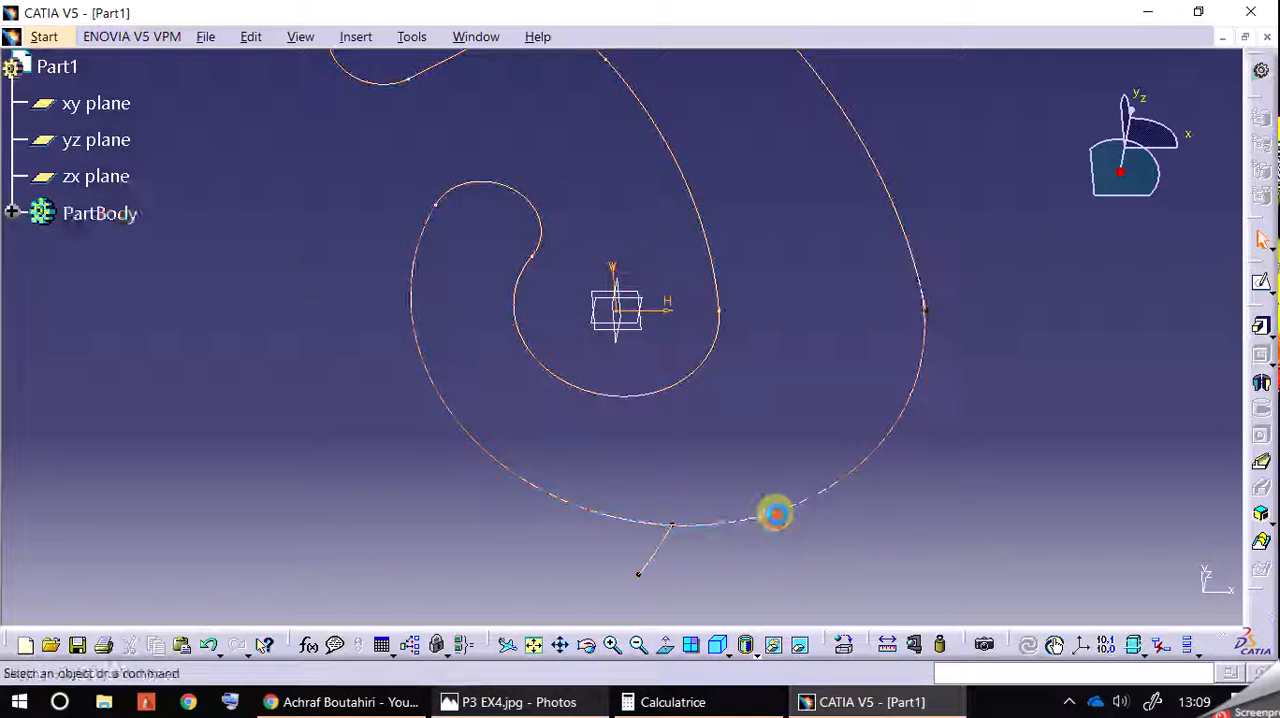
double_click(776, 513)
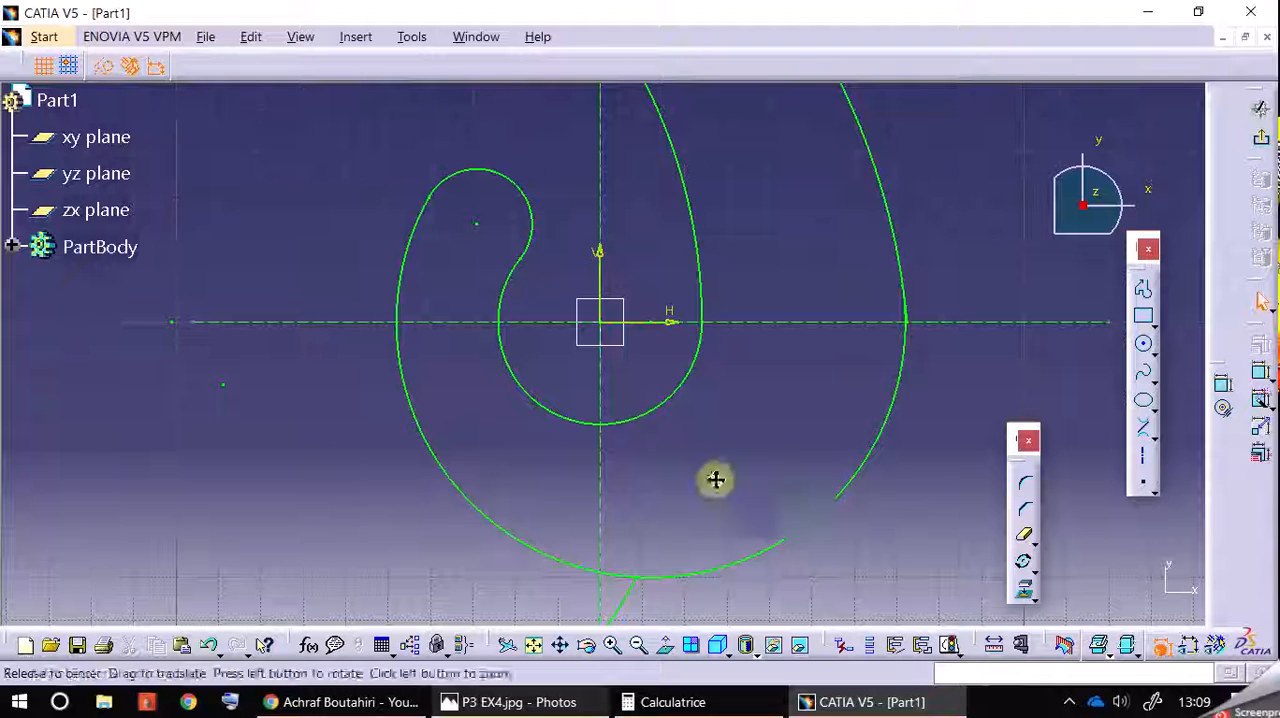
click(1024, 544)
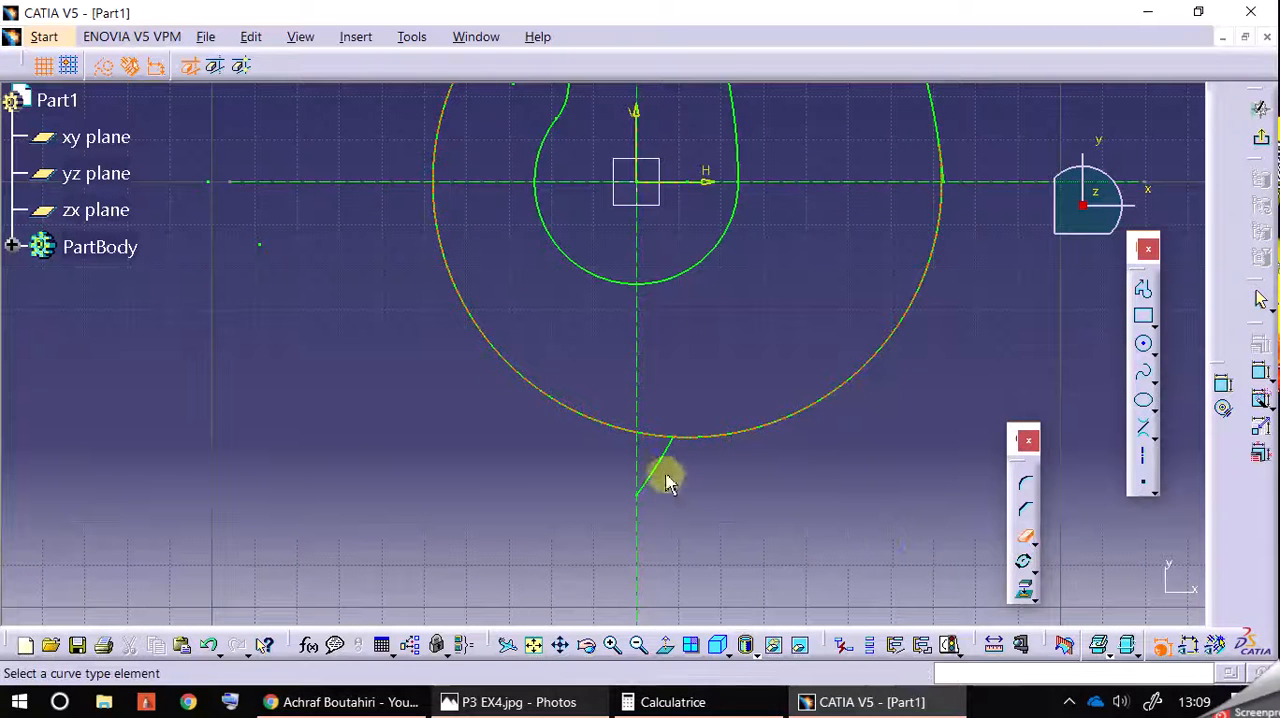
click(662, 457)
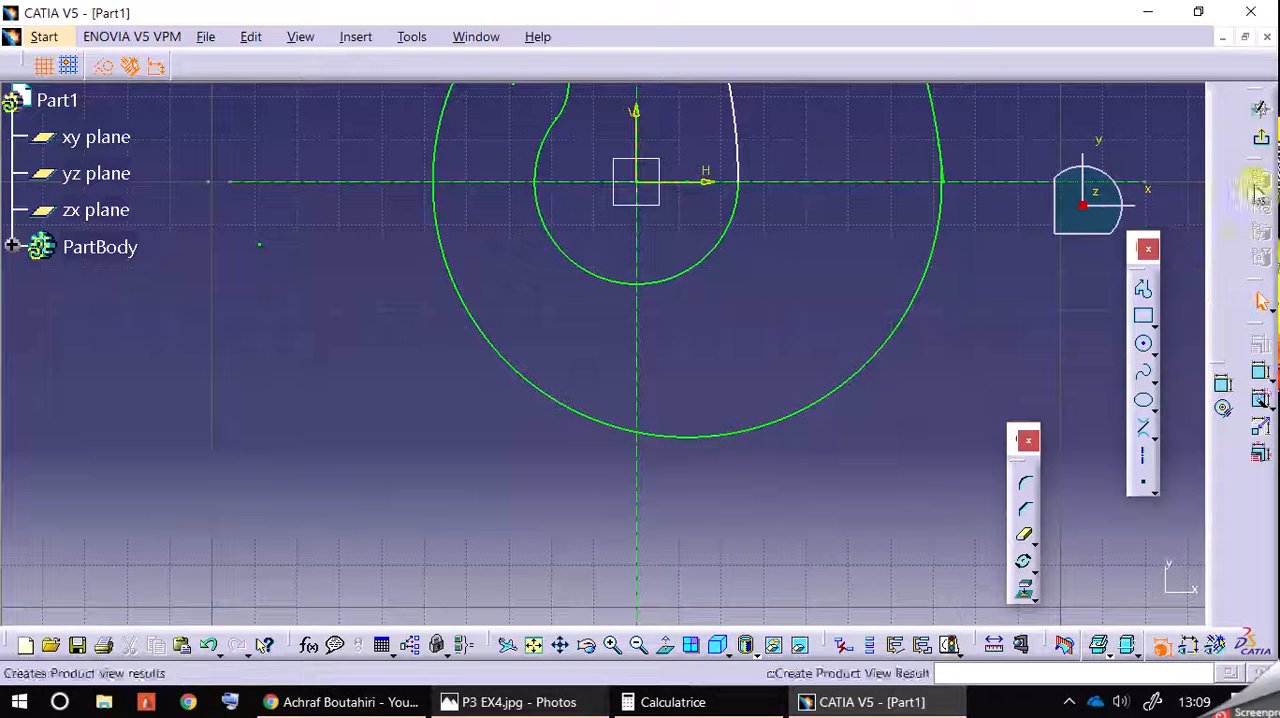
click(1260, 142)
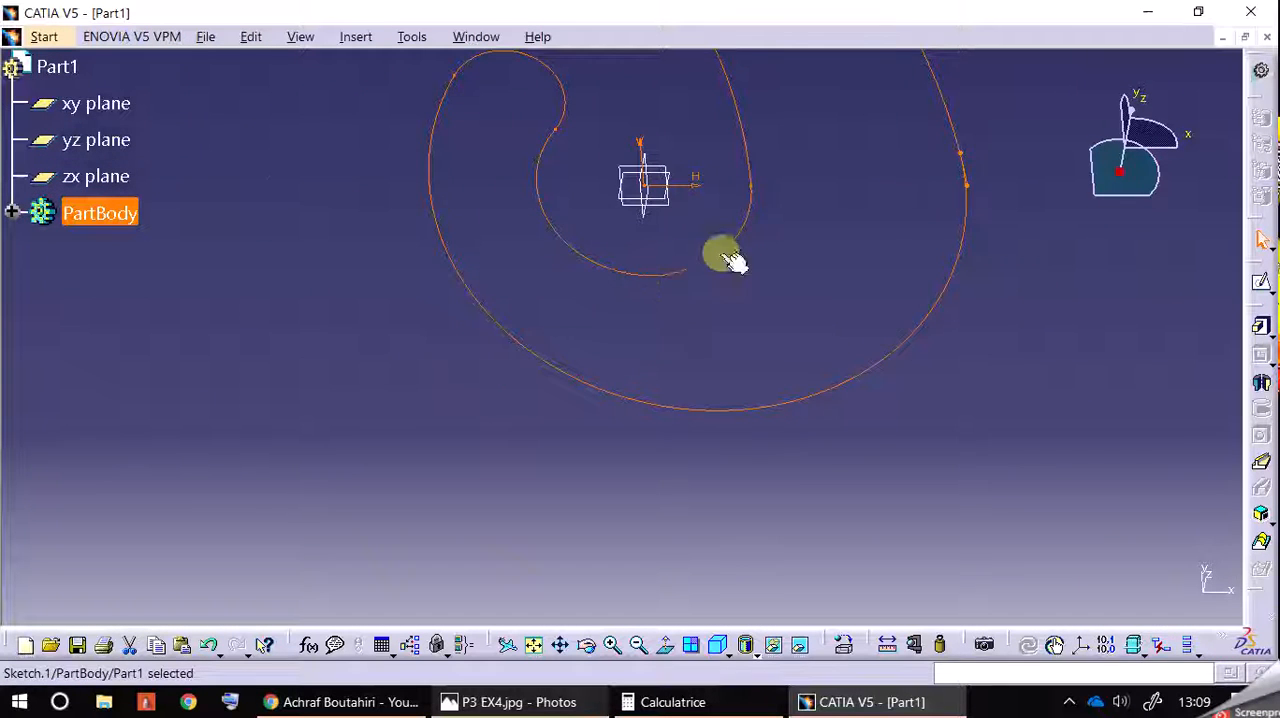
Step: Reopen the hook sketch, undo its recent edits, and redo once to restore the sketch
middle_drag(816, 229, 736, 526)
double_click(822, 310)
middle_drag(808, 252, 859, 323)
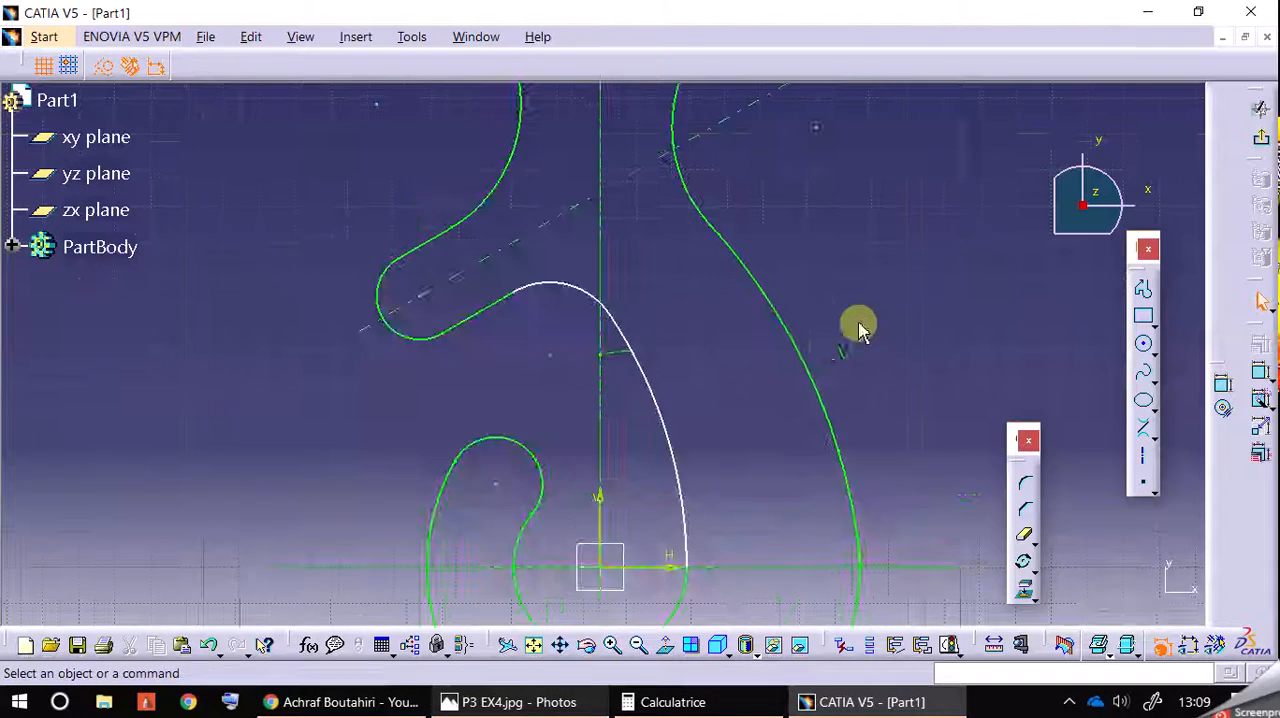
click(208, 645)
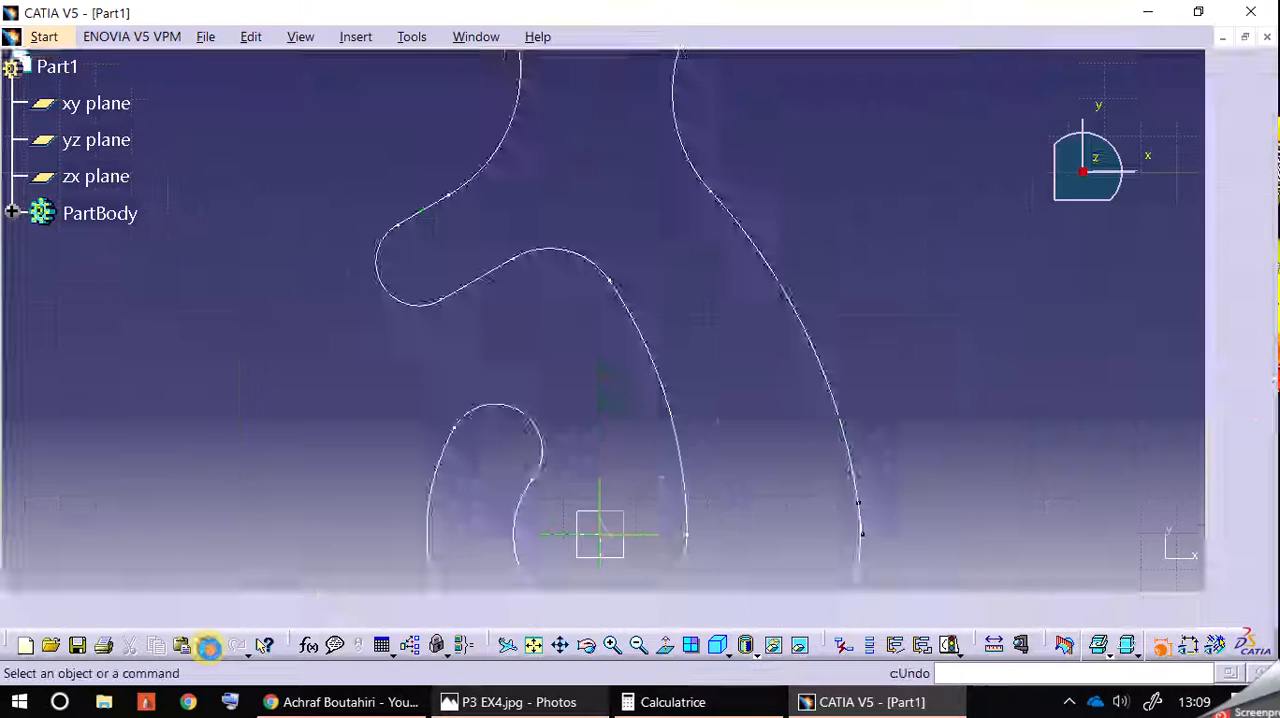
click(210, 648)
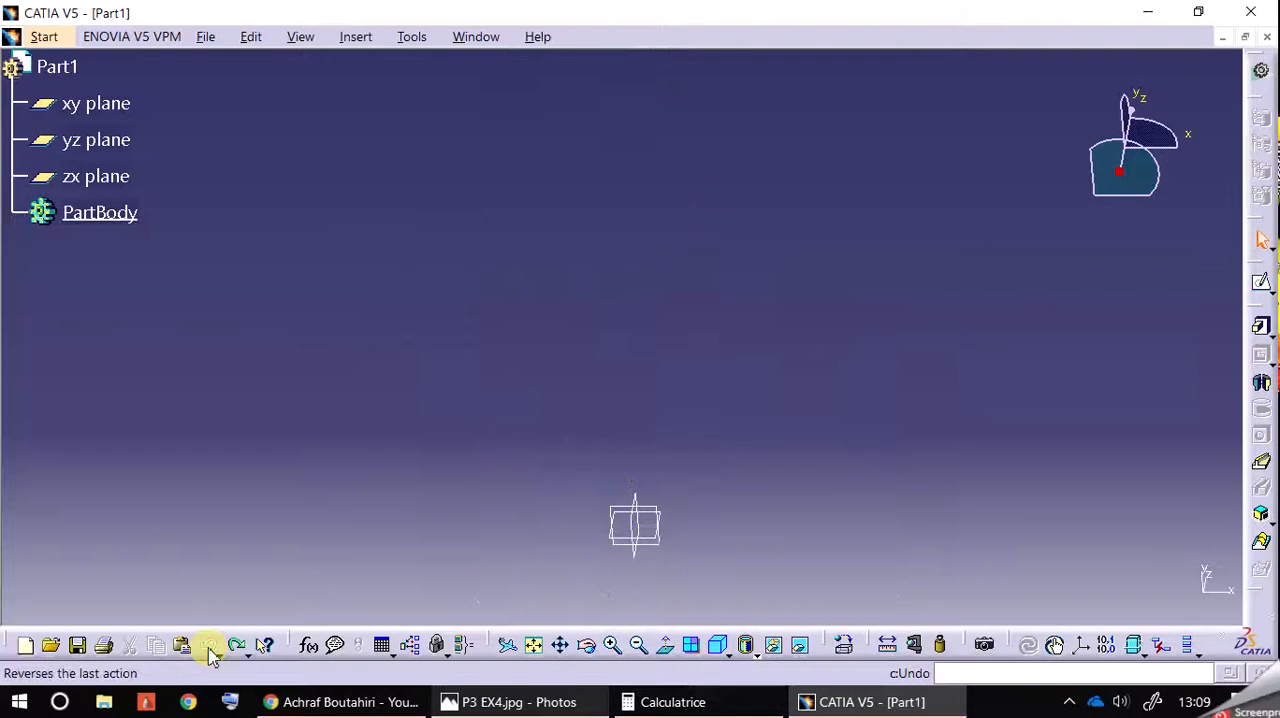
click(237, 645)
mouse_move(277, 543)
middle_down()
mouse_move(363, 300)
mouse_move(600, 510)
middle_up()
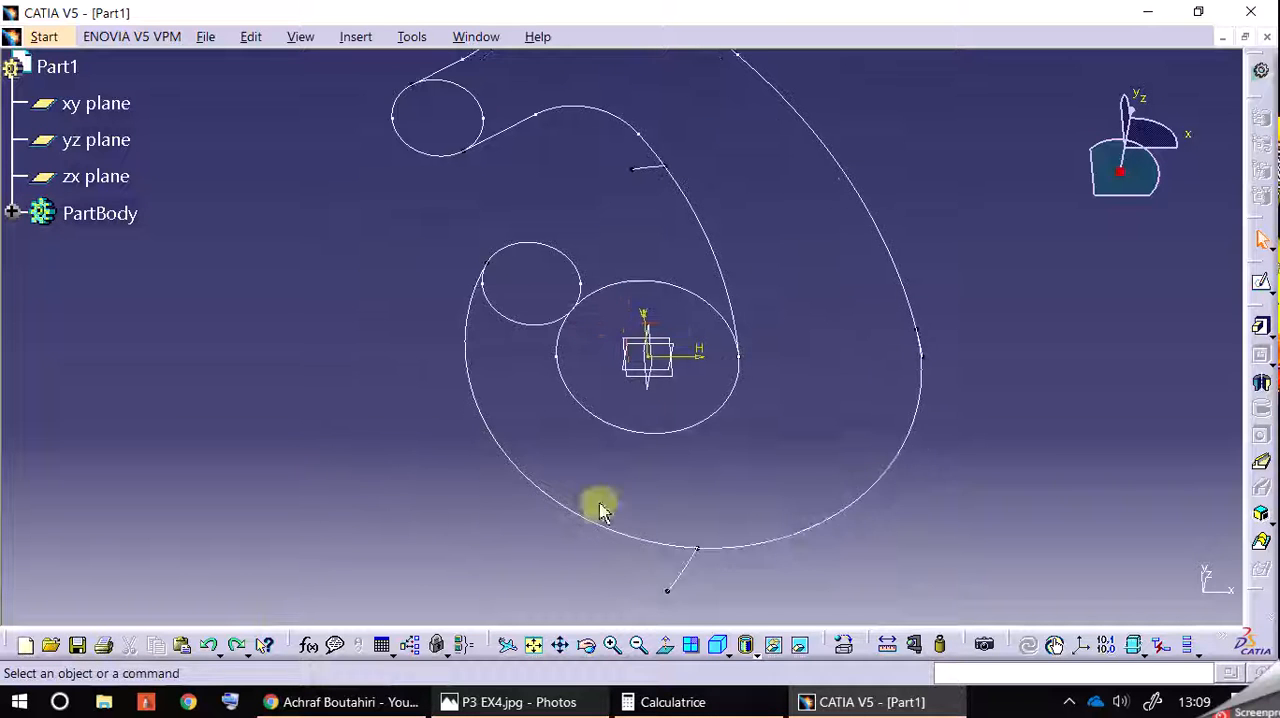
Step: Turn the stub arcs beside the inner hook curve and below the outer curve into construction elements, and exit the sketch
double_click(720, 261)
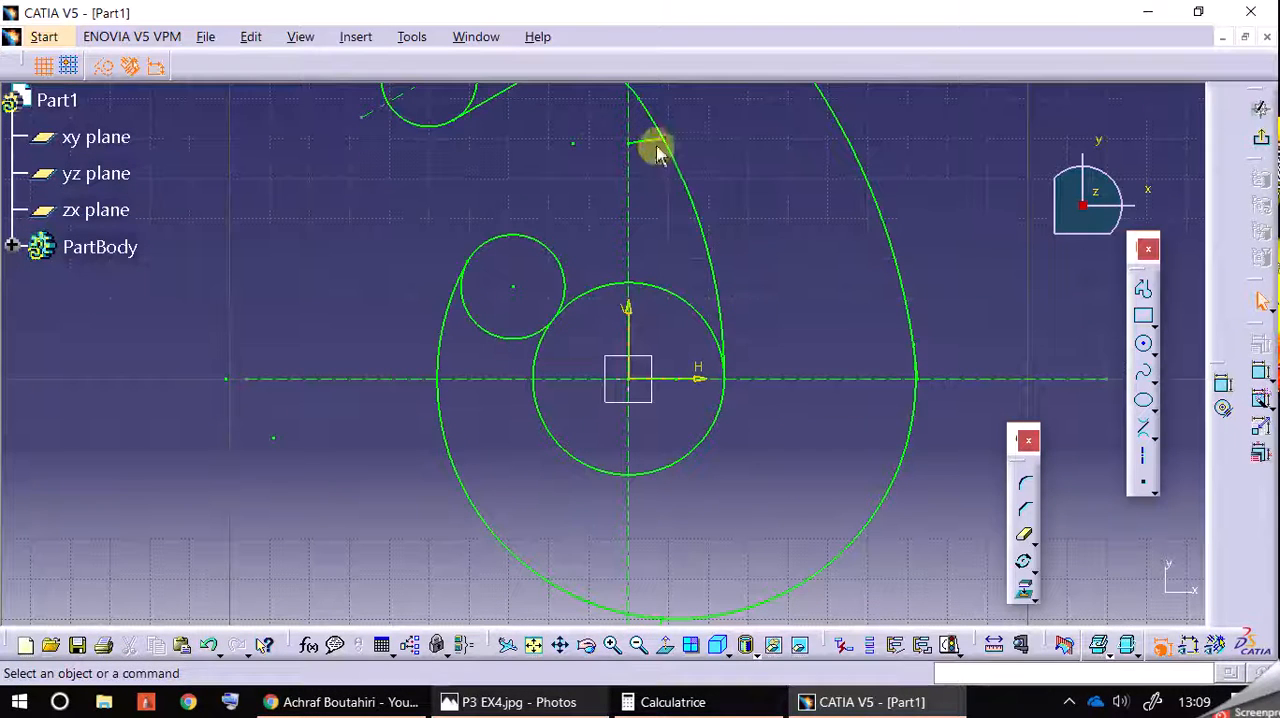
click(107, 67)
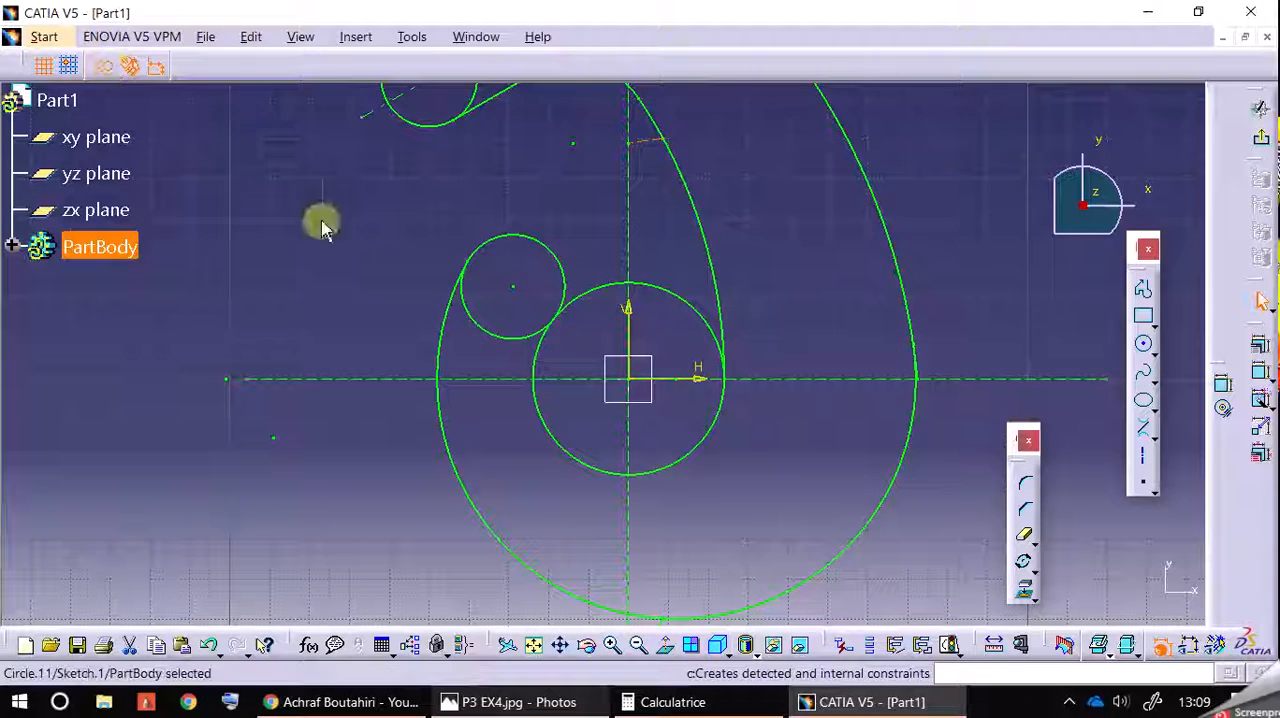
middle_drag(368, 281, 426, 68)
click(705, 425)
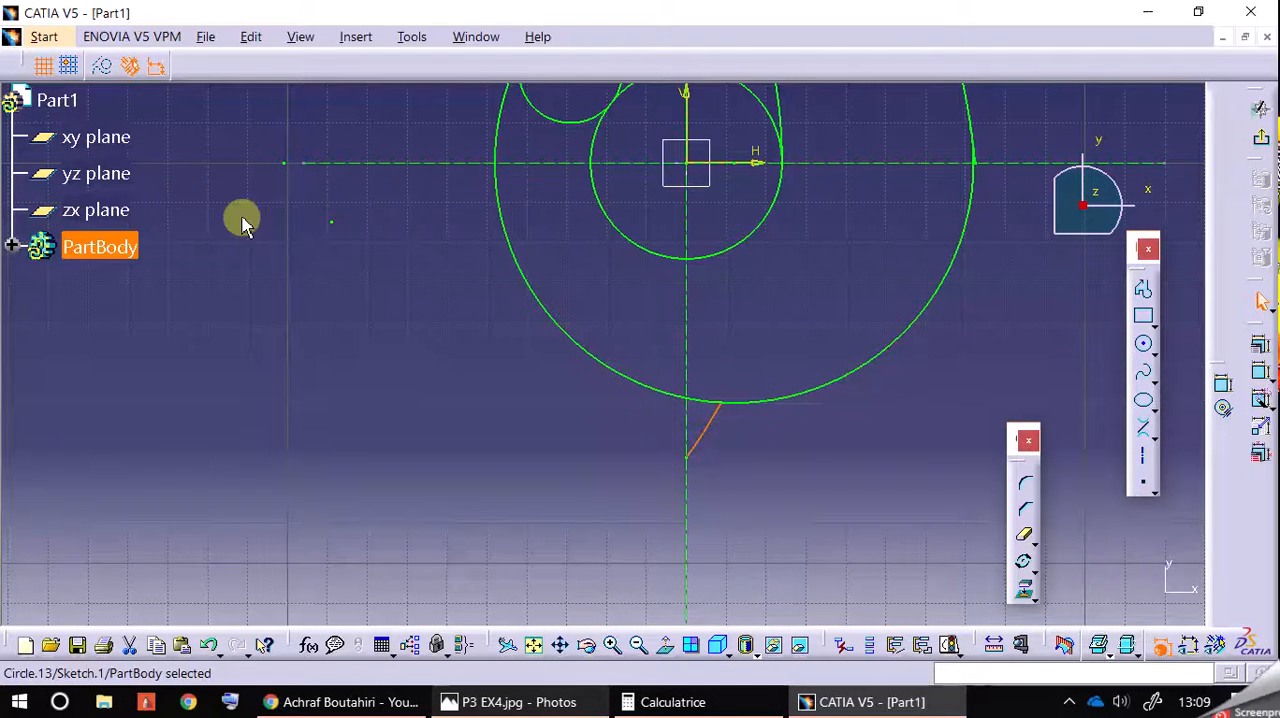
click(101, 70)
middle_drag(416, 419, 347, 617)
click(1261, 137)
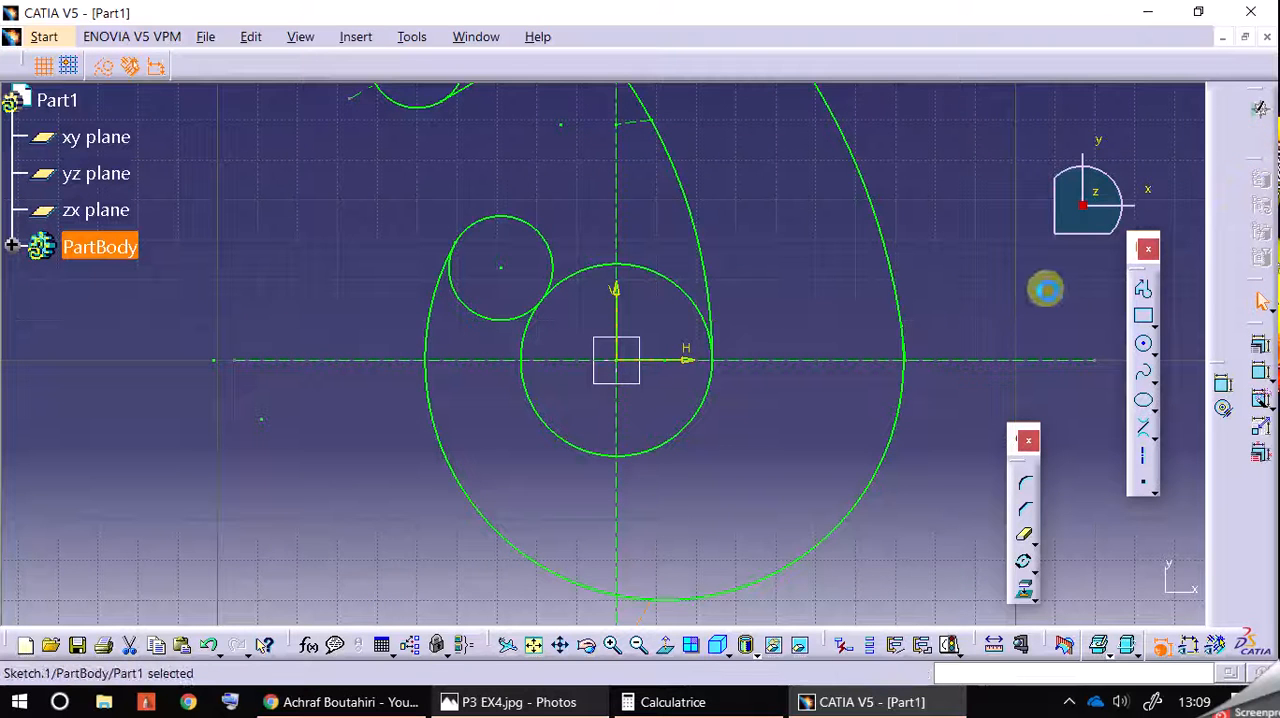
Step: Try to extrude the hook sketch as a pad, then abandon the pad definition
mouse_move(1011, 234)
middle_down()
mouse_move(987, 373)
mouse_move(974, 266)
middle_up()
click(1261, 326)
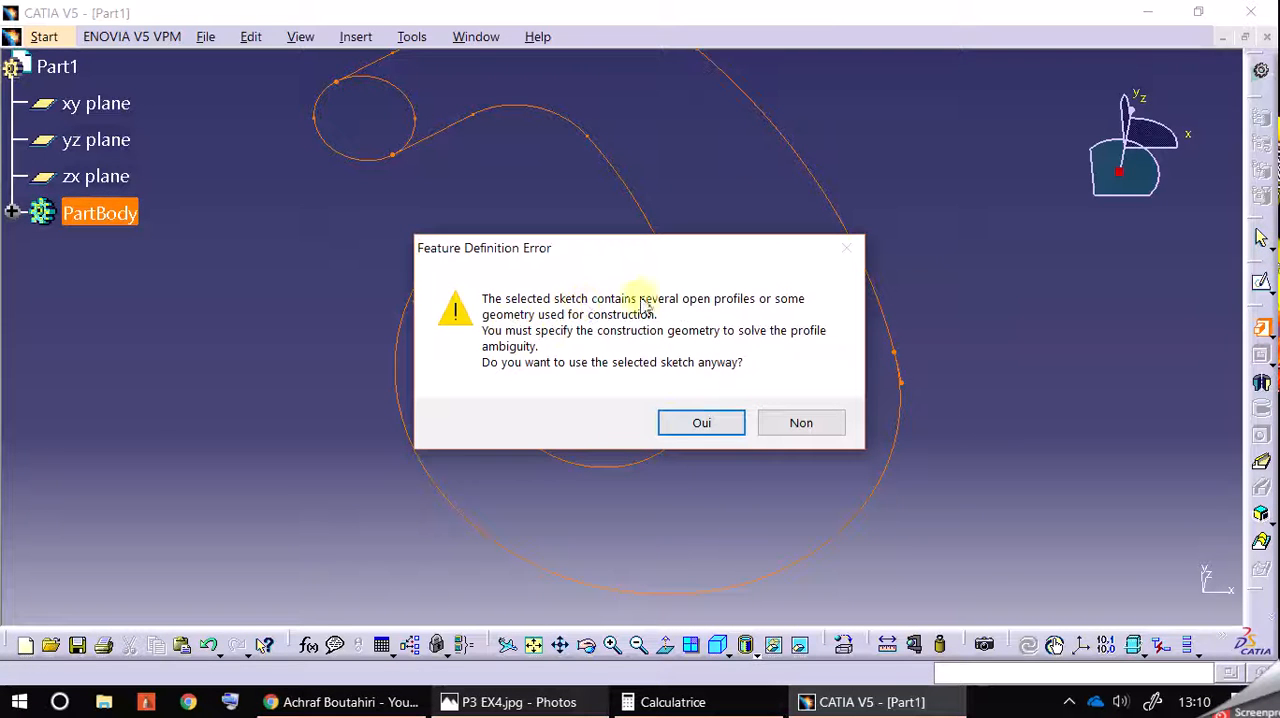
click(716, 424)
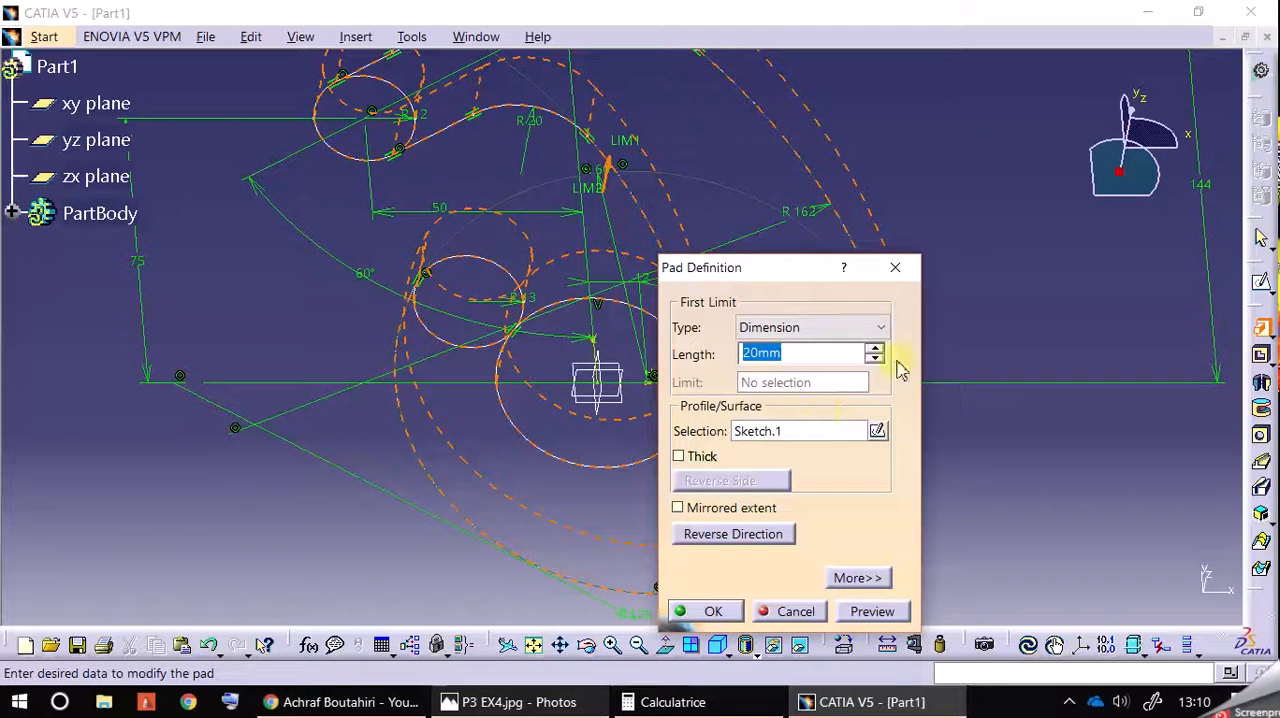
click(900, 276)
Step: Reopen the sketch and try to turn the tiny leftover pieces below the head hole into construction elements
mouse_move(886, 518)
middle_down()
mouse_move(946, 523)
mouse_move(990, 710)
mouse_move(977, 594)
mouse_move(992, 672)
middle_up()
middle_drag(958, 274, 984, 423)
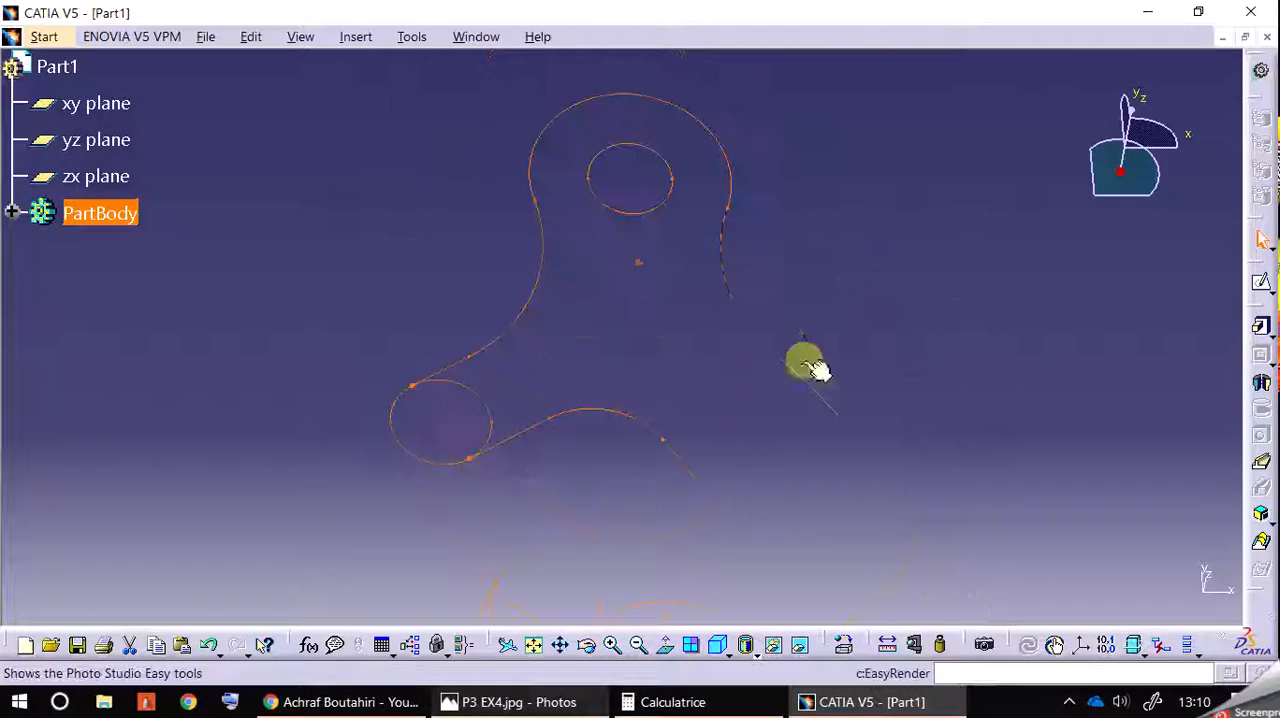
double_click(726, 275)
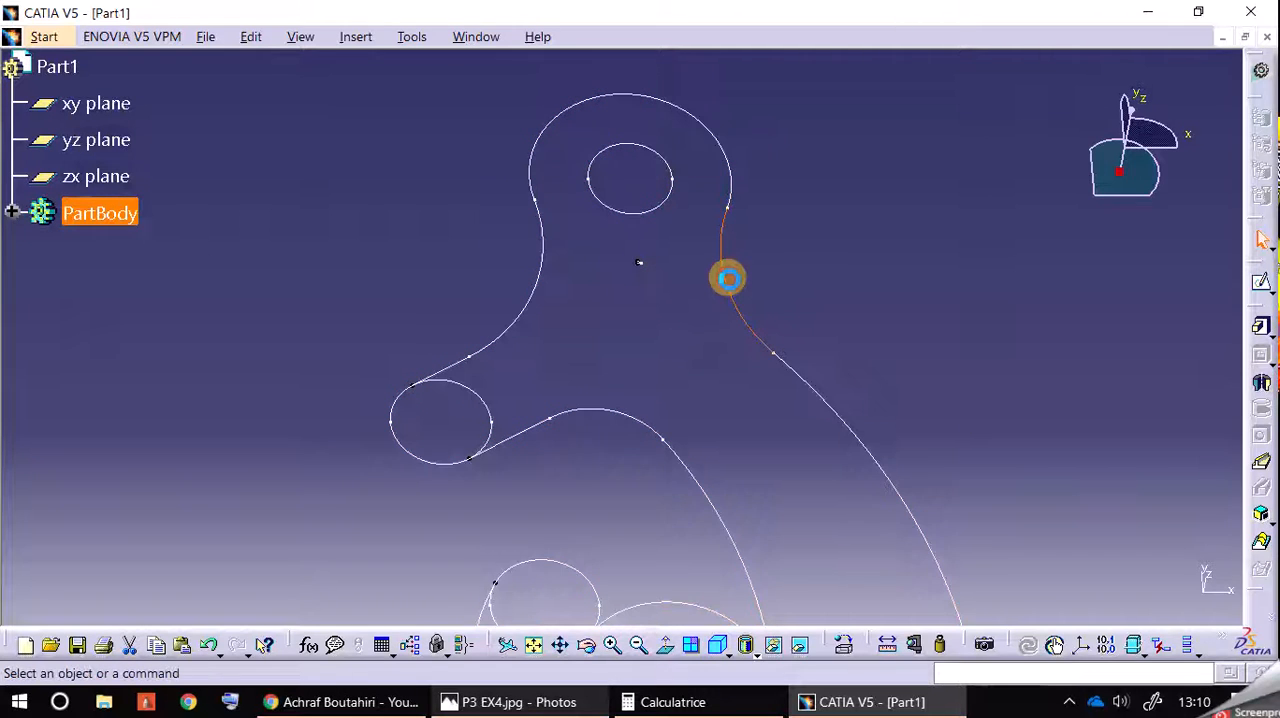
mouse_move(594, 272)
mouse_down()
mouse_move(640, 297)
mouse_move(628, 303)
mouse_up()
click(101, 67)
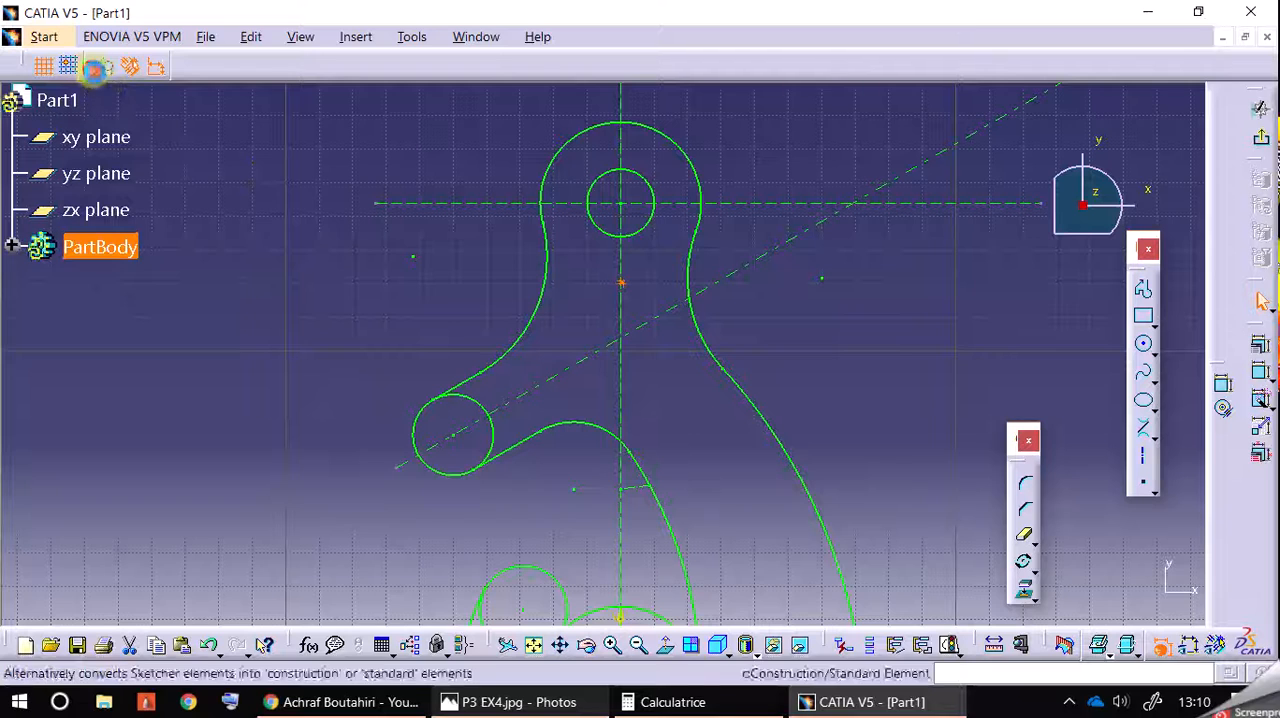
click(283, 271)
Step: Trim away the inner arcs of the hook tip and upper finger circles and the central circle's upper arc
middle_drag(670, 400, 748, 294)
middle_drag(852, 452, 963, 480)
click(1017, 533)
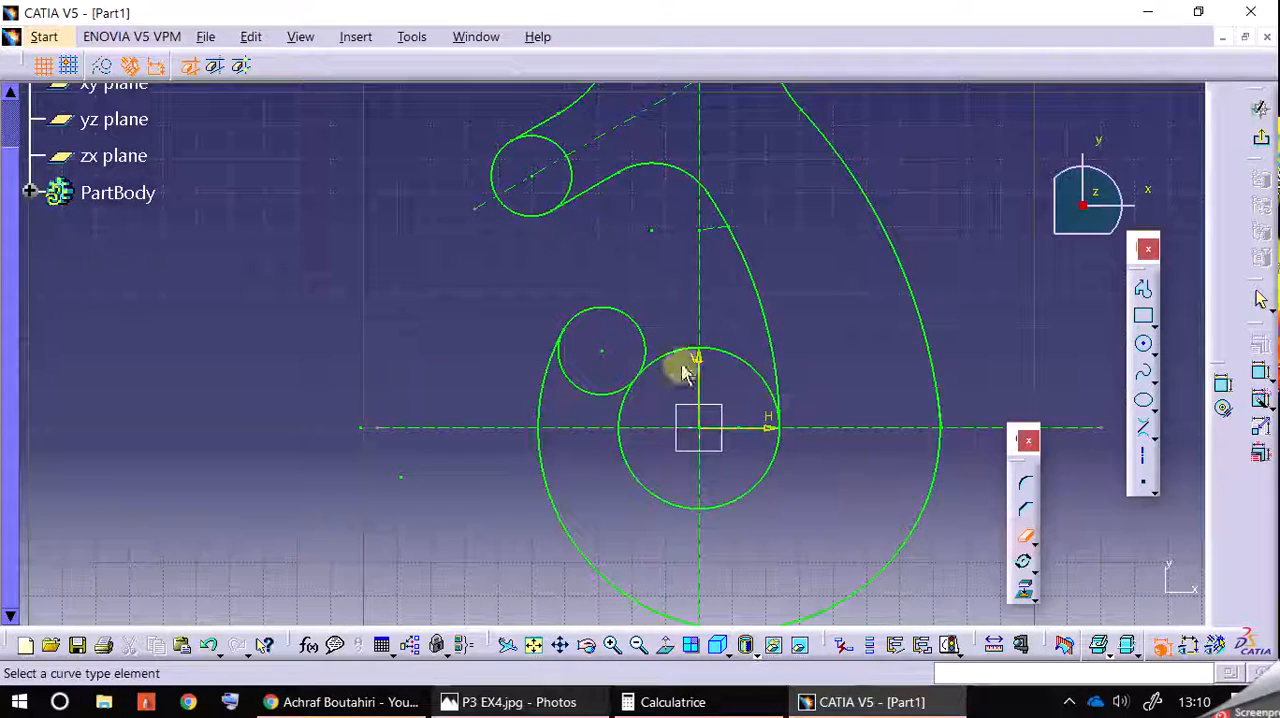
click(594, 394)
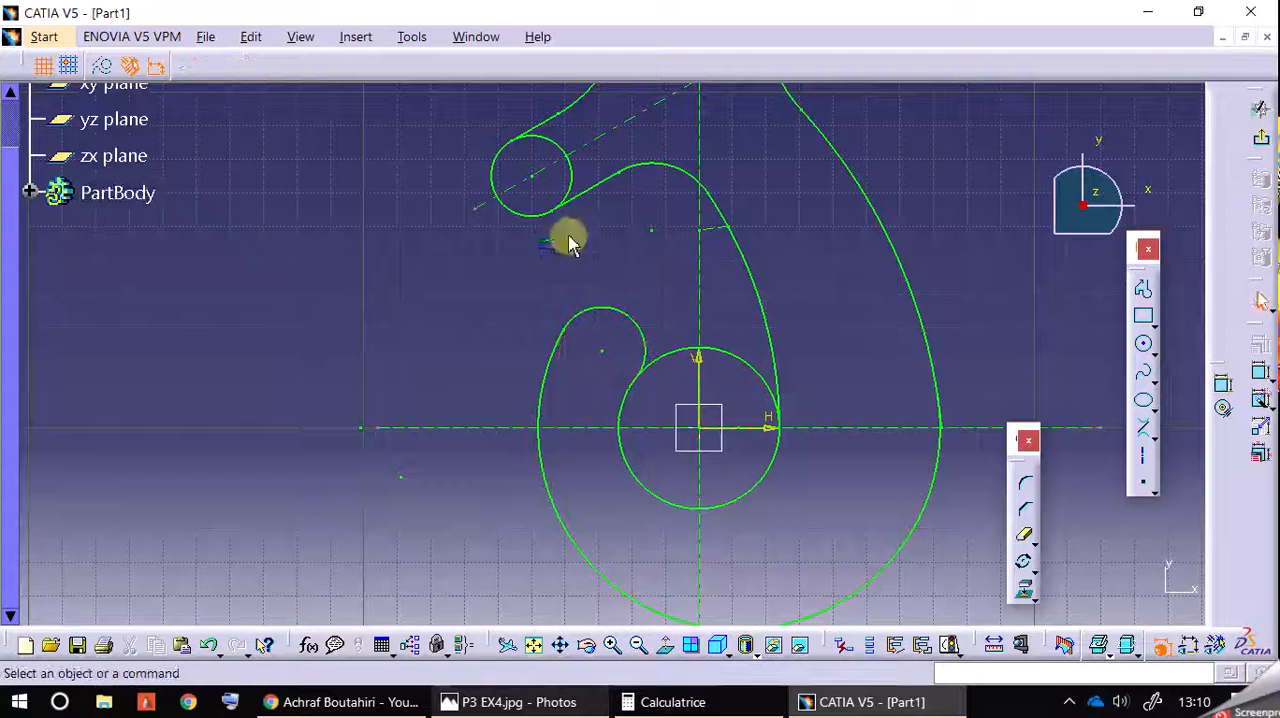
click(1023, 533)
click(569, 160)
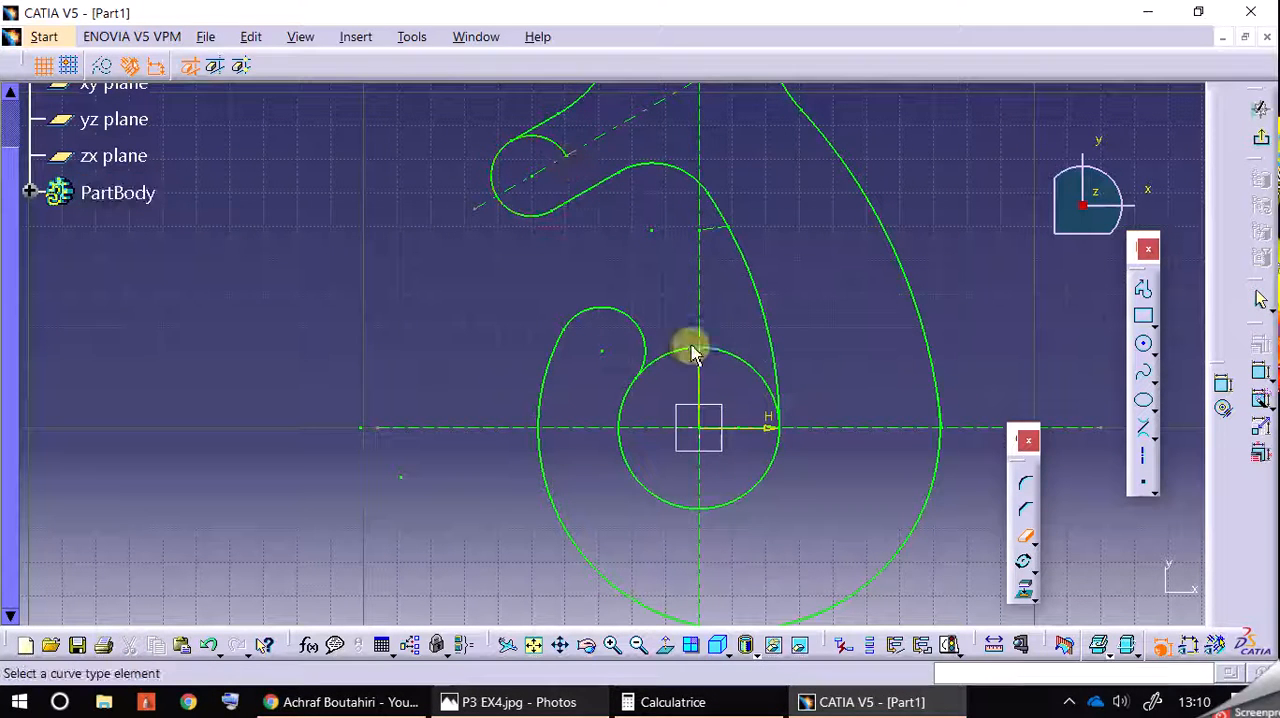
click(732, 355)
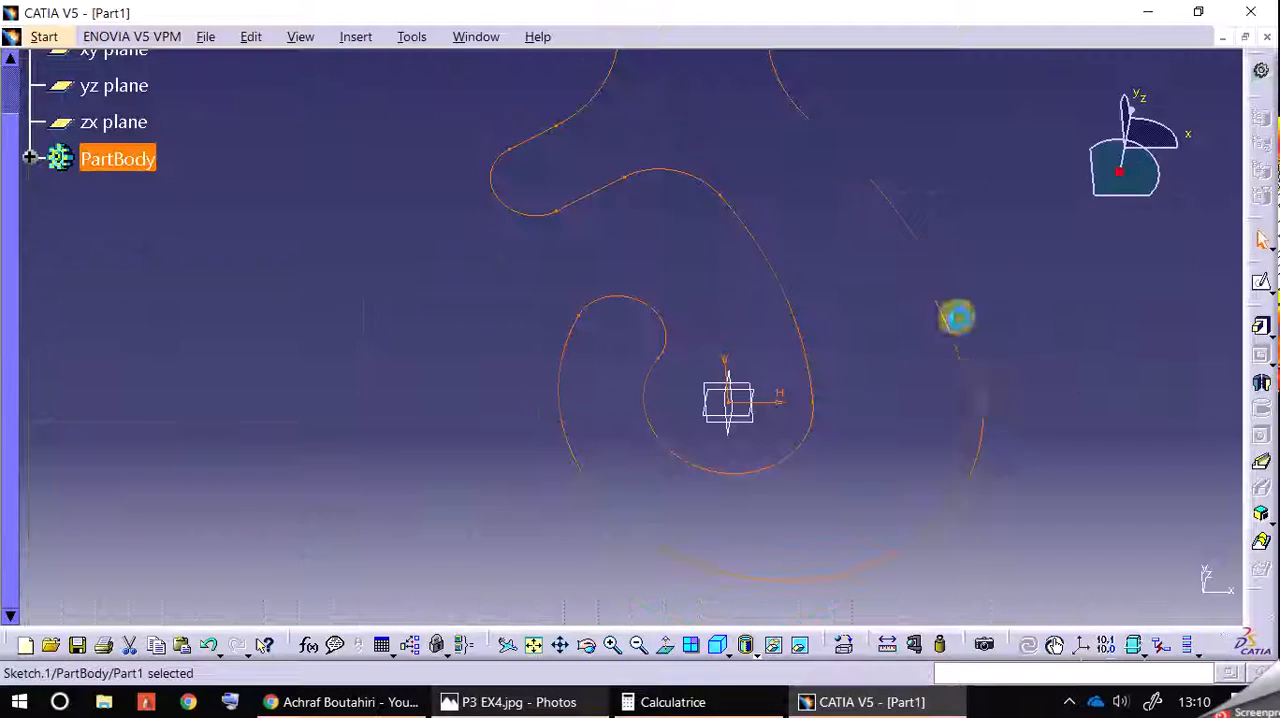
Step: Try the pad again on the trimmed hook profile and close its definition
middle_drag(1046, 333, 1046, 484)
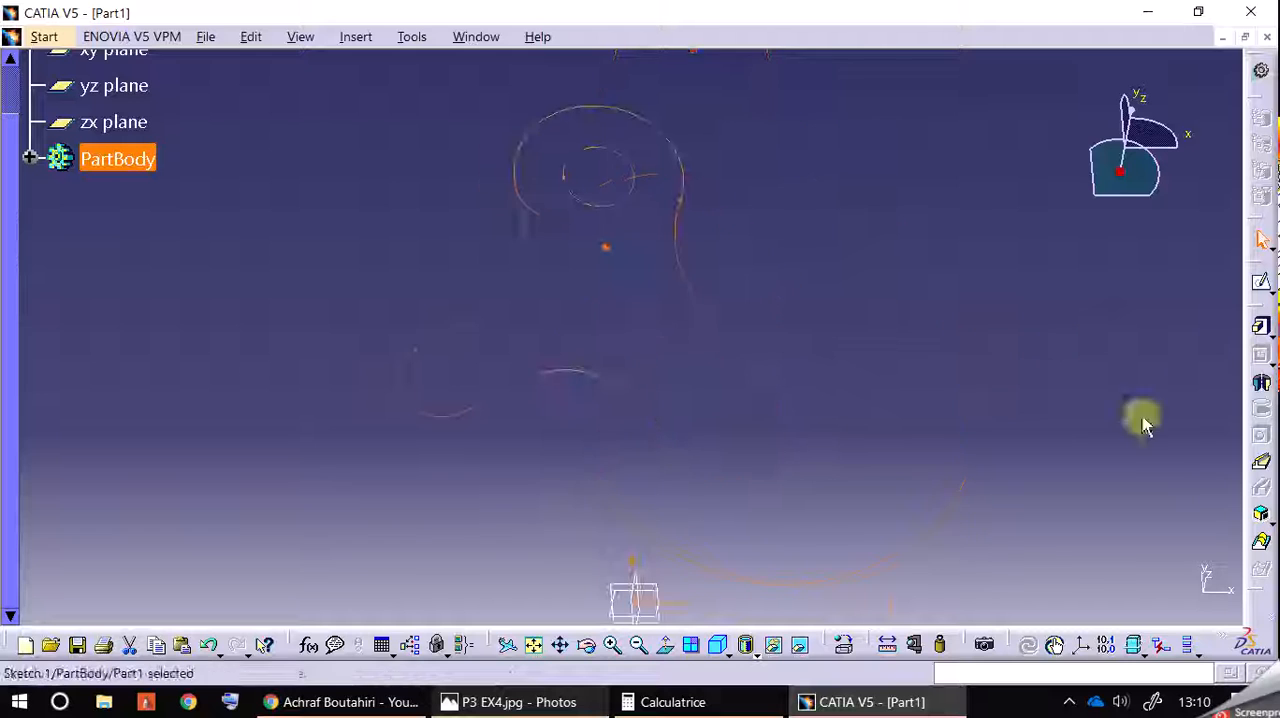
click(1267, 338)
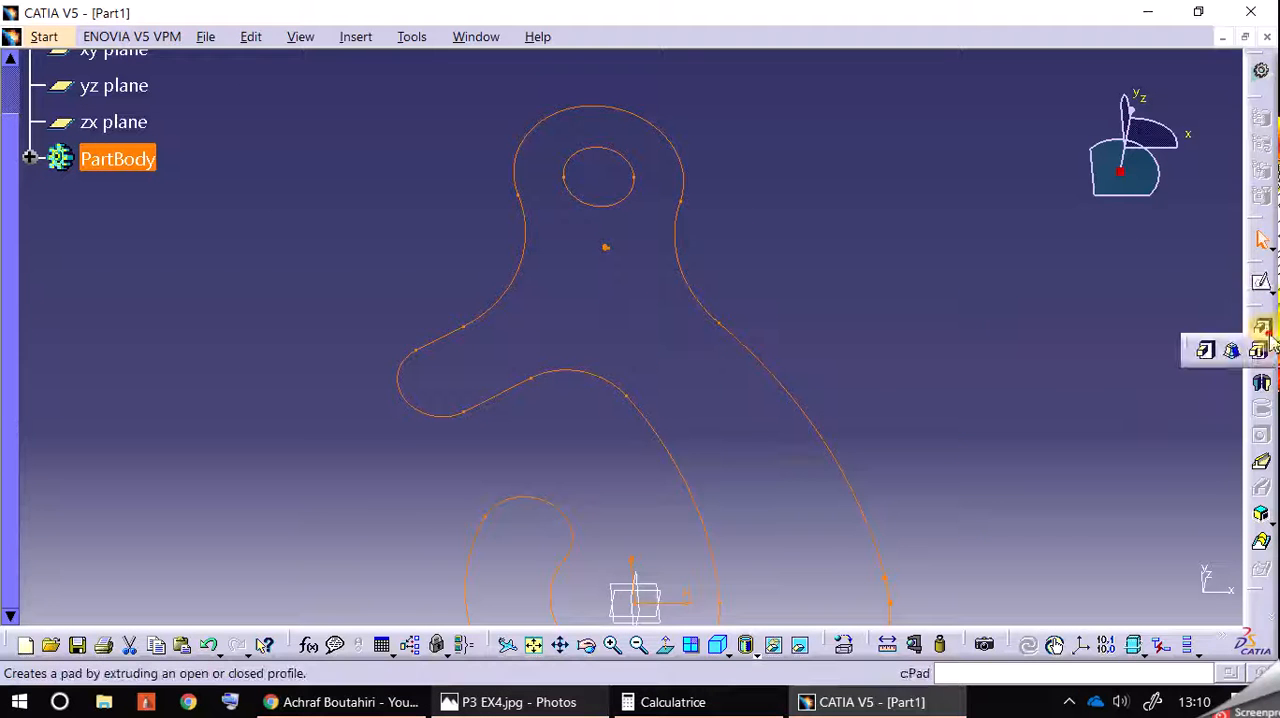
click(1209, 352)
click(698, 427)
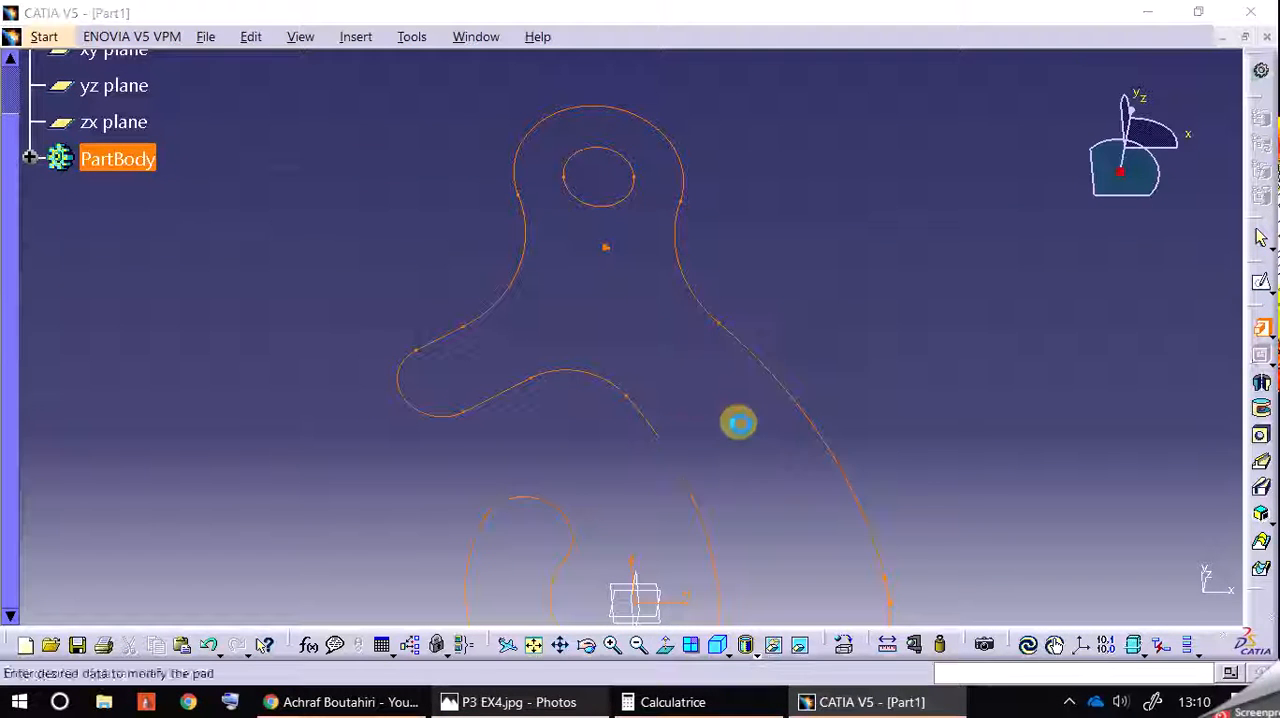
click(912, 273)
Step: Reopen the sketch and trim away the long outer curve's overshoot where it meets the large lower arc near the horizontal axis
mouse_move(925, 330)
middle_down()
mouse_move(935, 366)
mouse_move(880, 148)
middle_up()
mouse_move(880, 175)
middle_down()
mouse_move(757, 231)
mouse_move(786, 380)
mouse_move(929, 309)
mouse_move(935, 340)
middle_up()
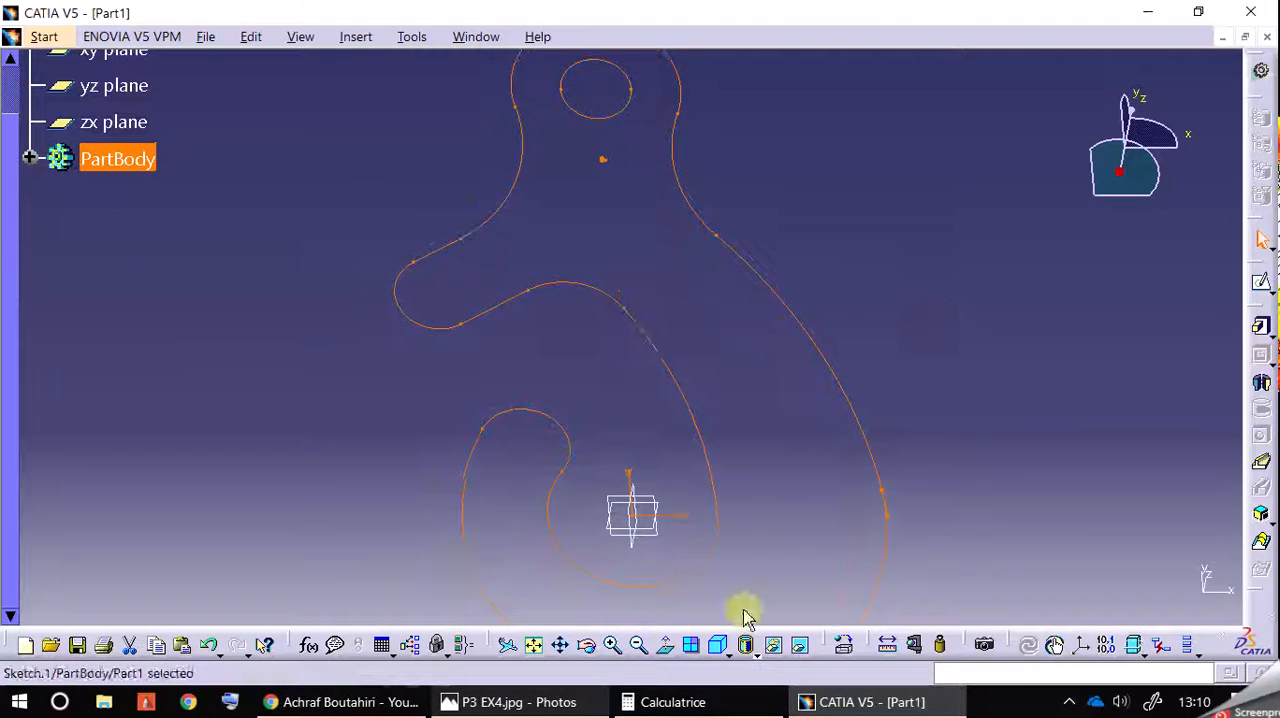
click(618, 648)
middle_drag(825, 541, 680, 291)
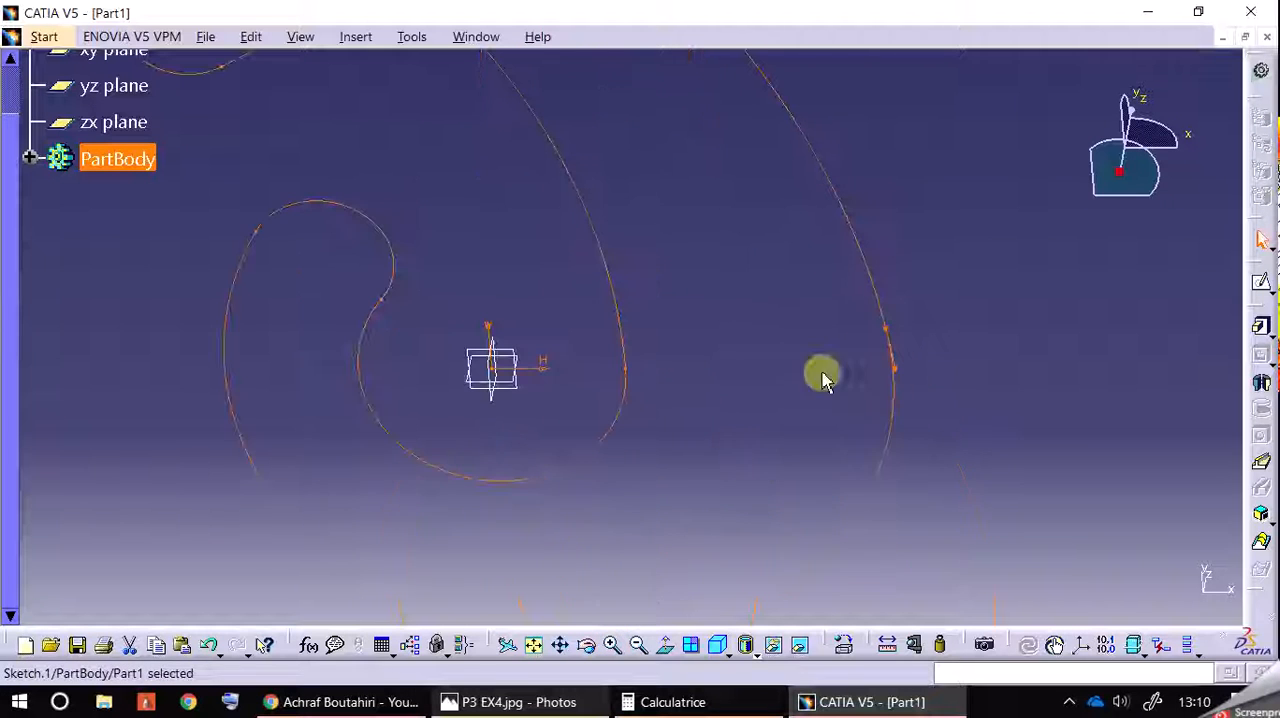
click(612, 645)
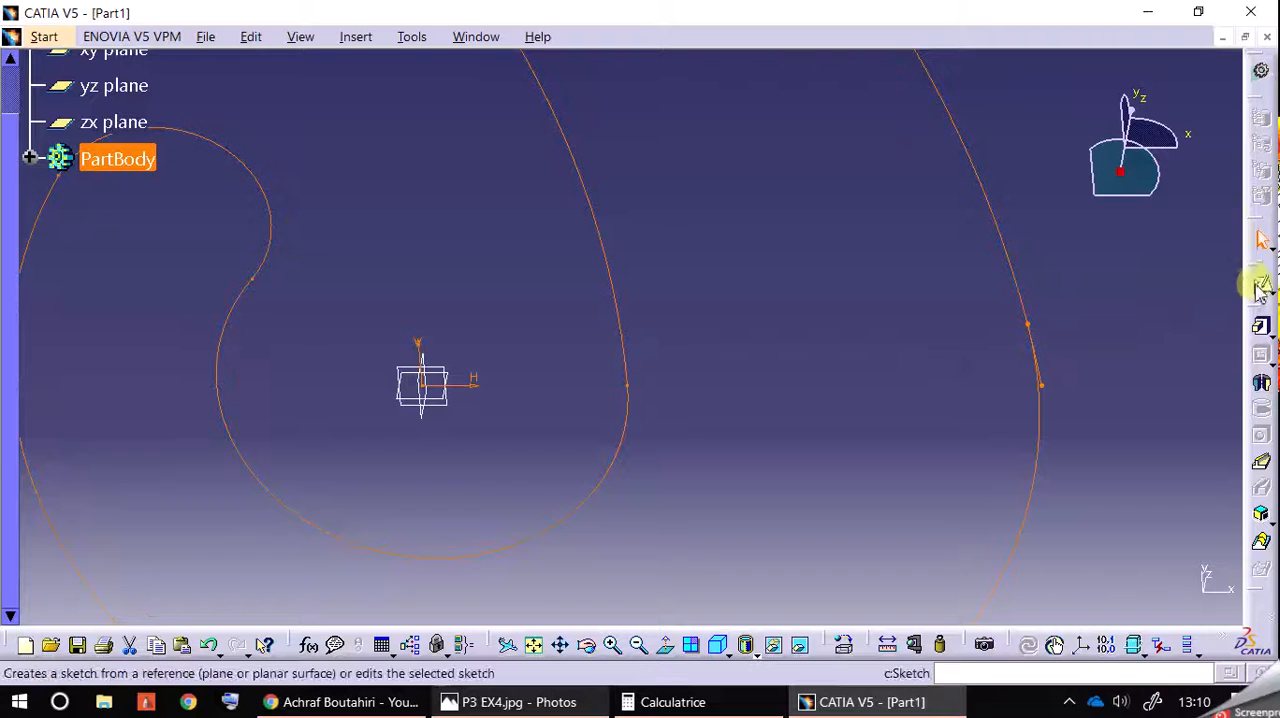
double_click(1018, 277)
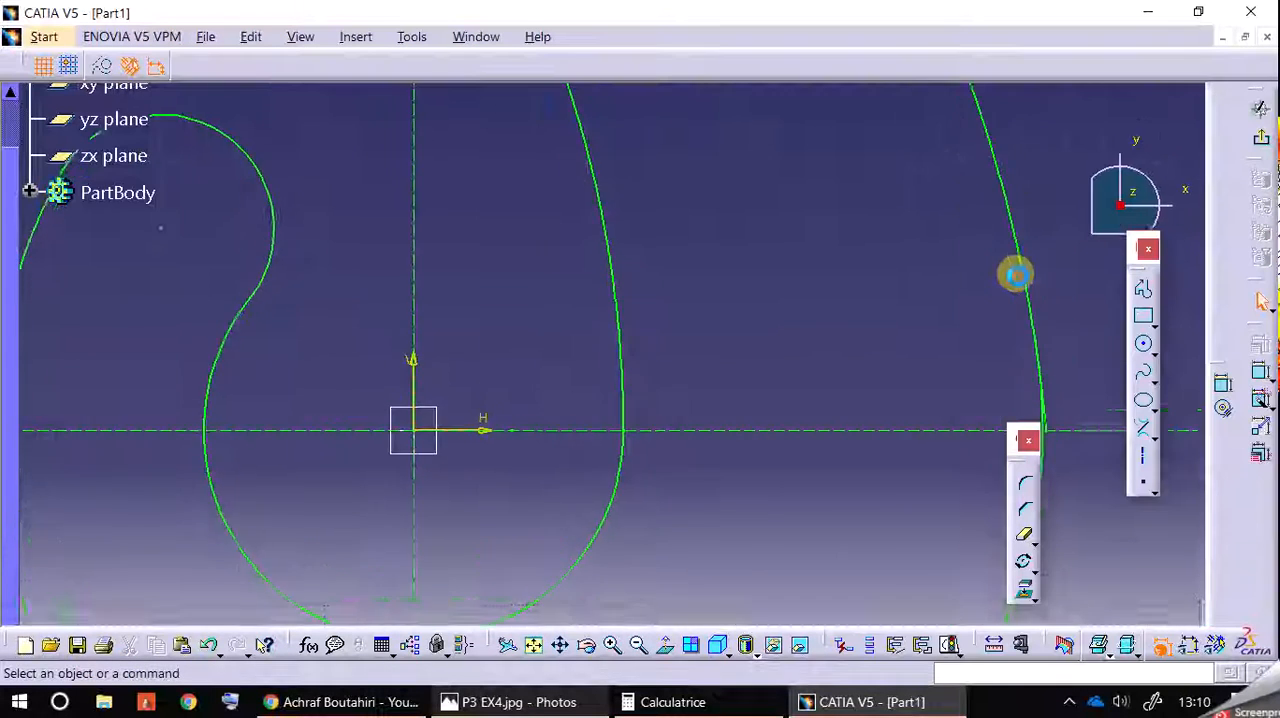
click(613, 650)
middle_drag(844, 427, 781, 238)
click(613, 645)
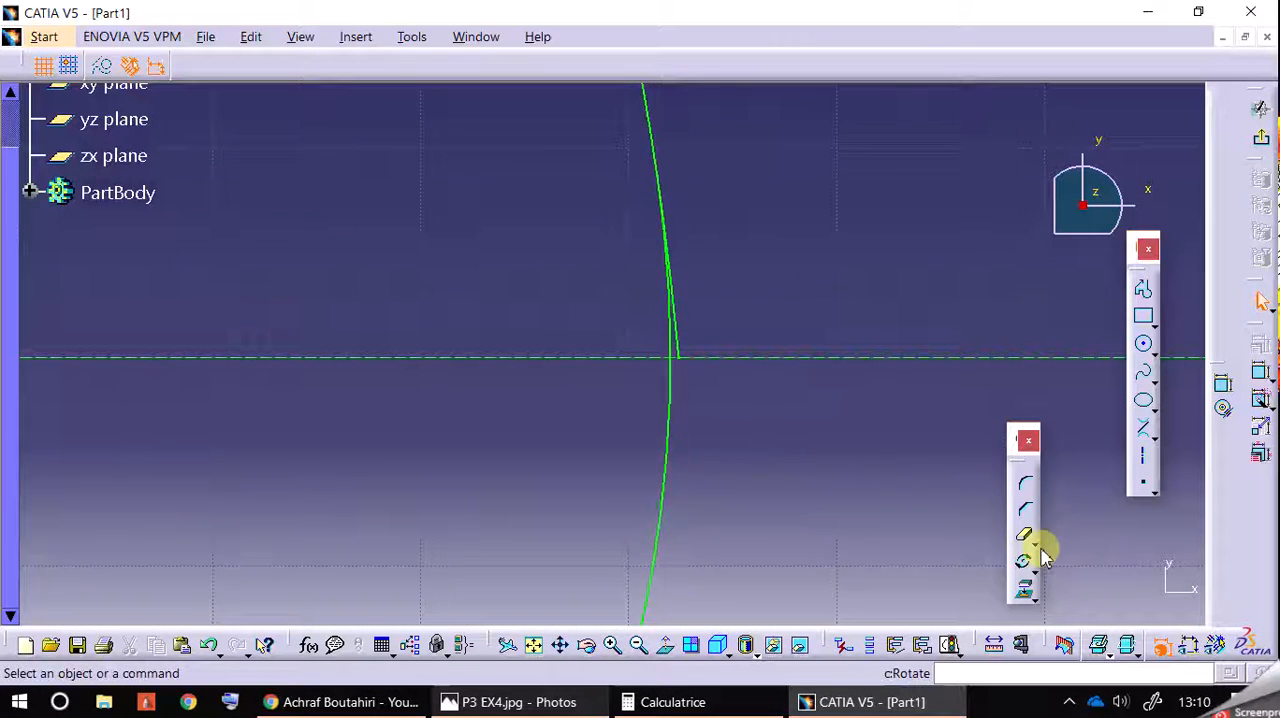
click(690, 325)
Step: Select the tiny leftover pieces on the vertical axis below the head hole and toggle them to construction elements
click(638, 645)
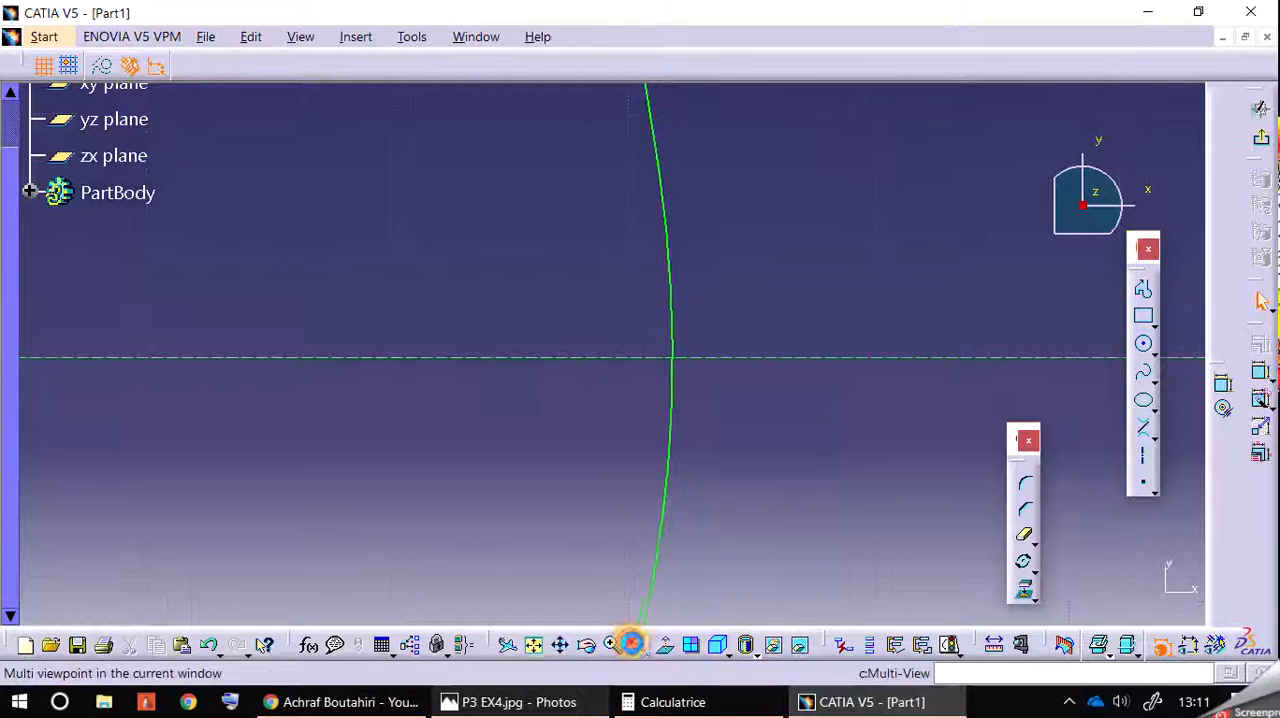
click(635, 643)
click(635, 643)
click(637, 643)
middle_click(477, 189)
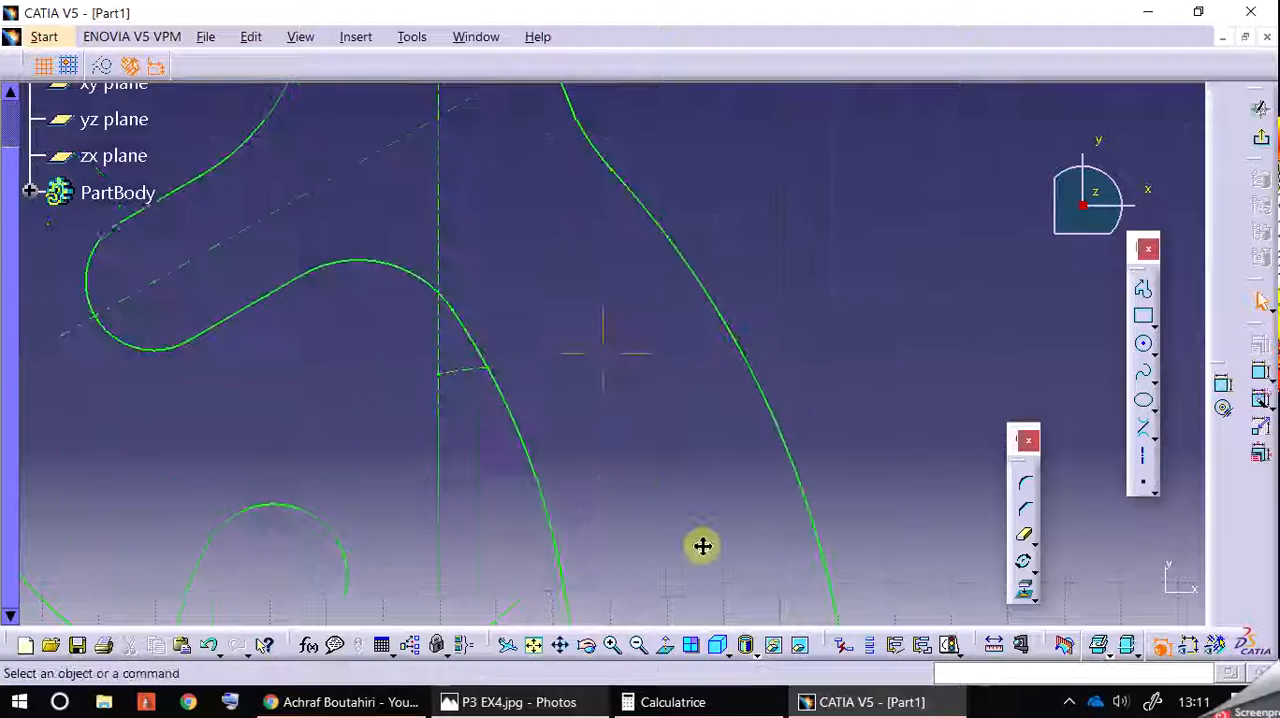
middle_drag(716, 629, 715, 665)
middle_drag(630, 421, 650, 570)
click(616, 646)
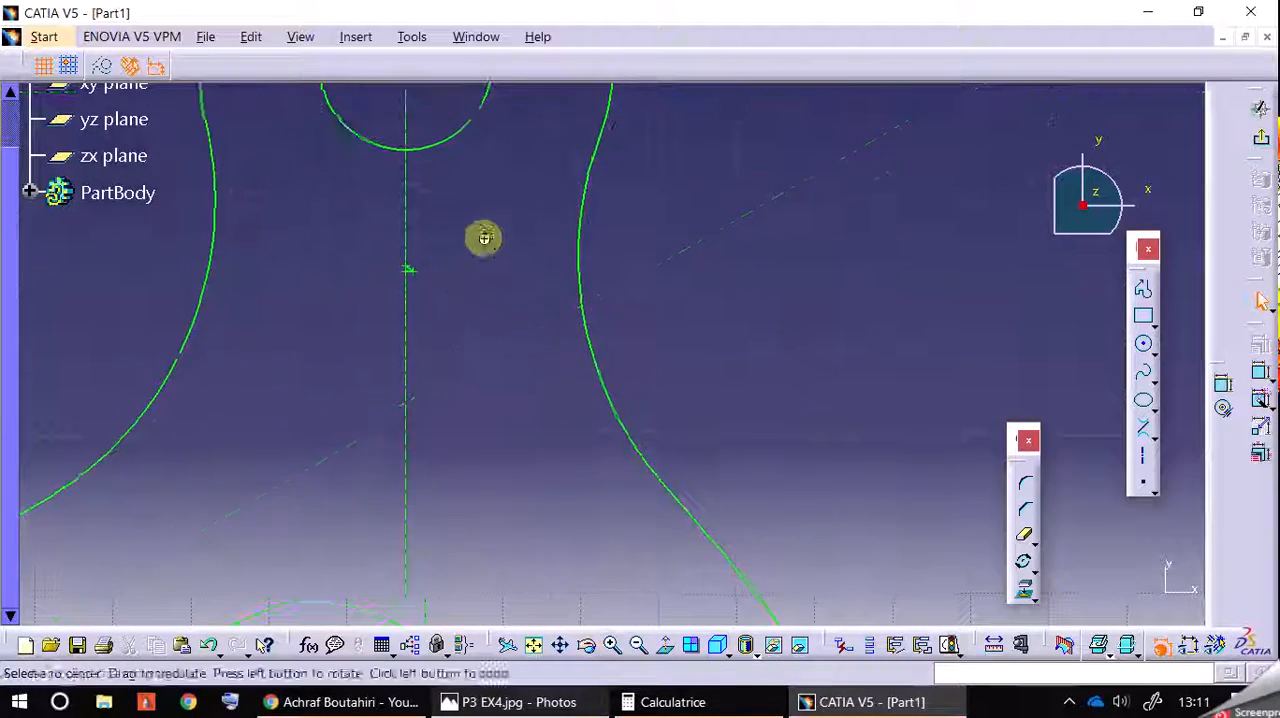
drag(365, 268, 437, 325)
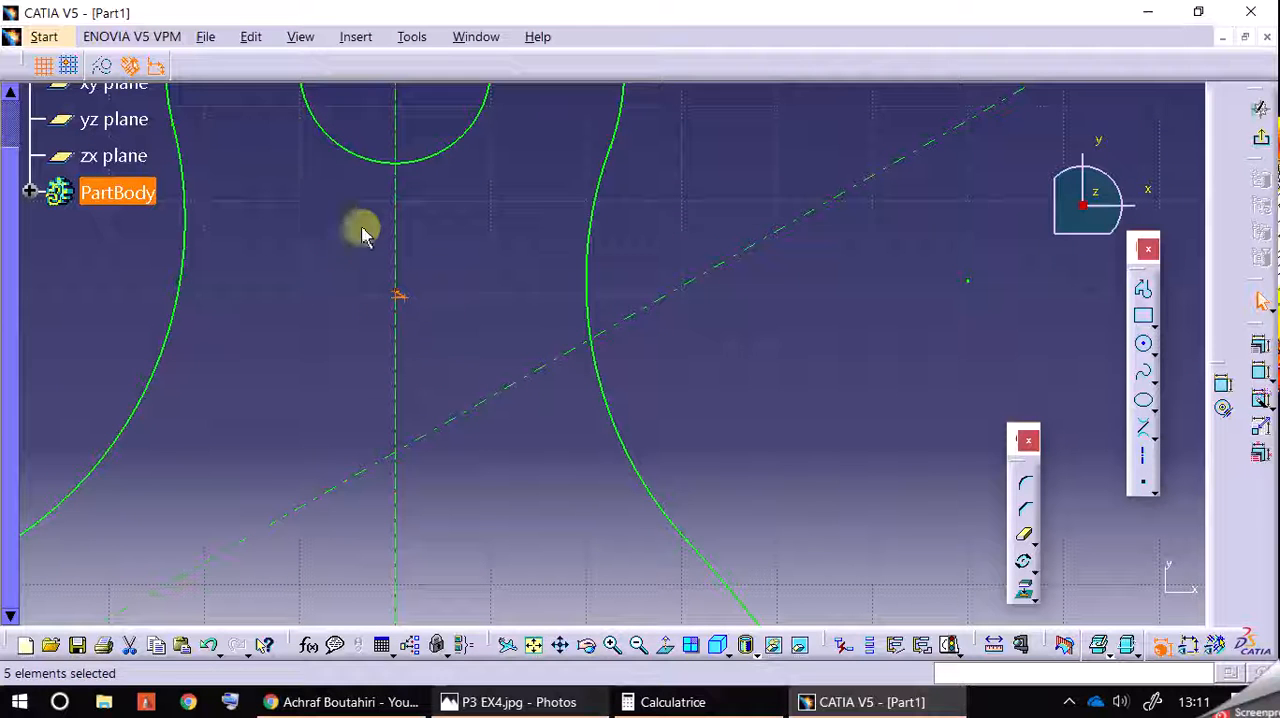
click(102, 65)
click(455, 226)
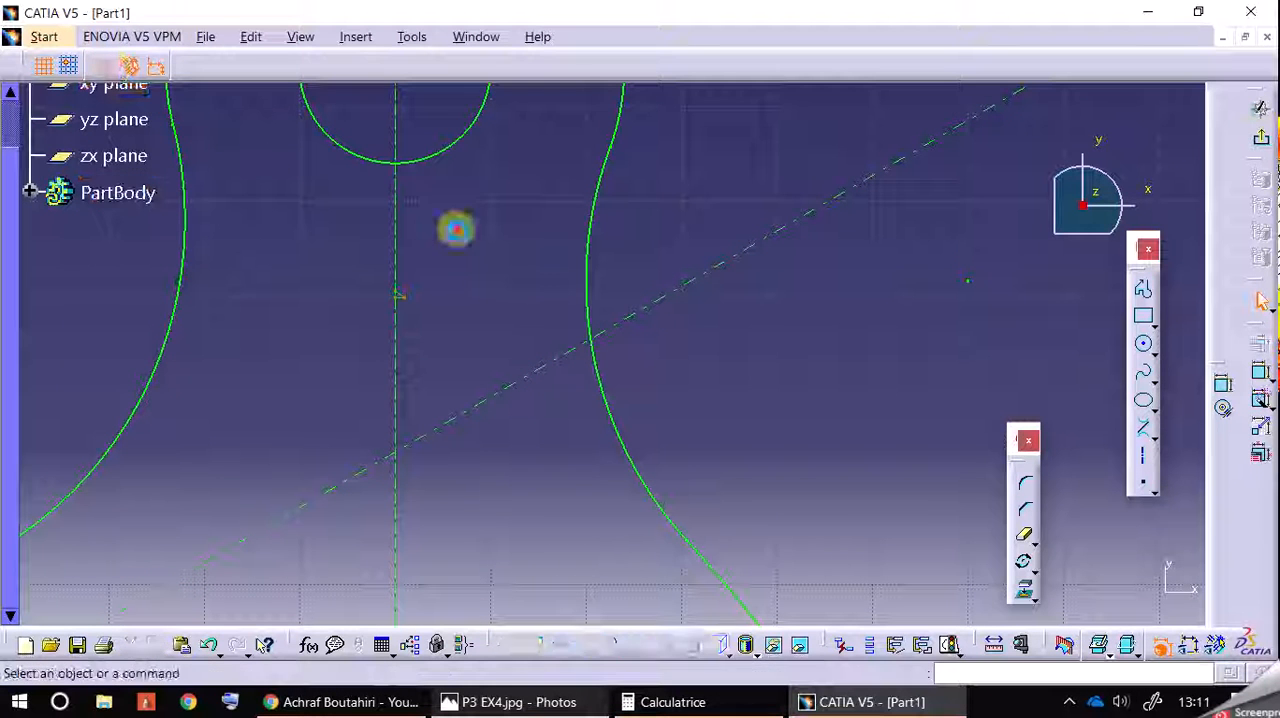
Step: Exit the sketch and extrude the closed hook profile as a pad, keeping the default pad definition
click(1258, 140)
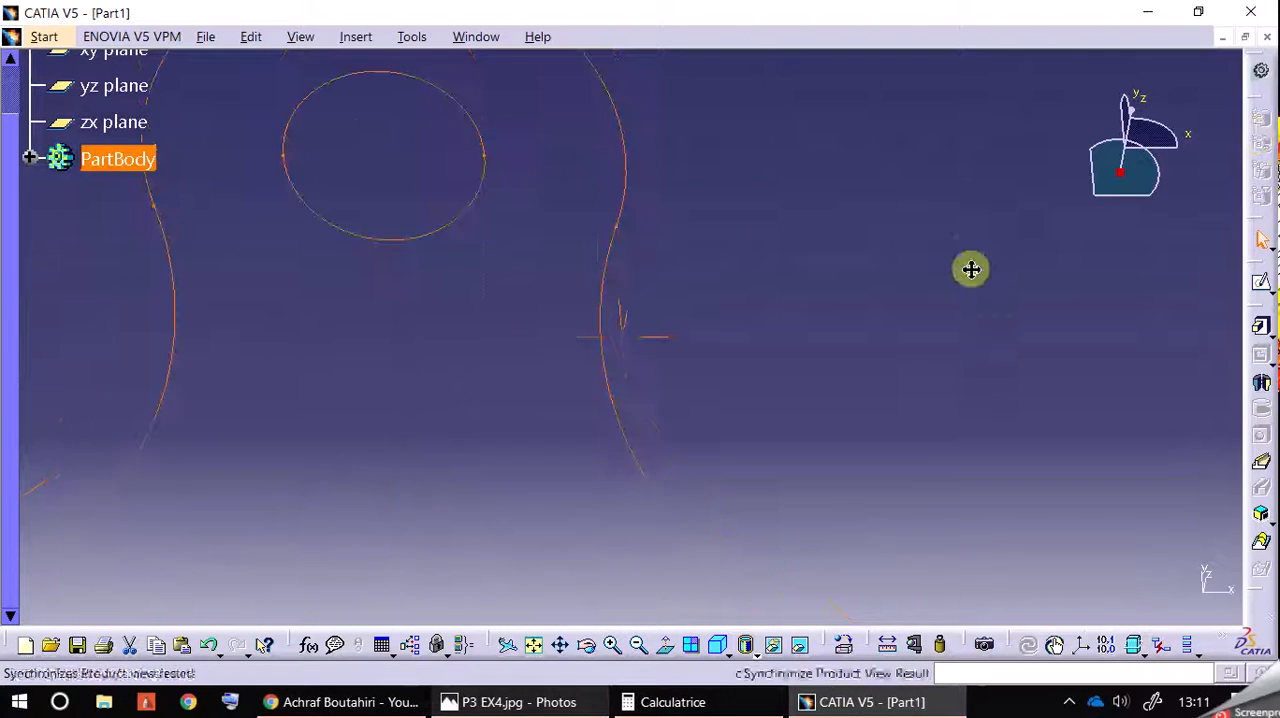
click(533, 645)
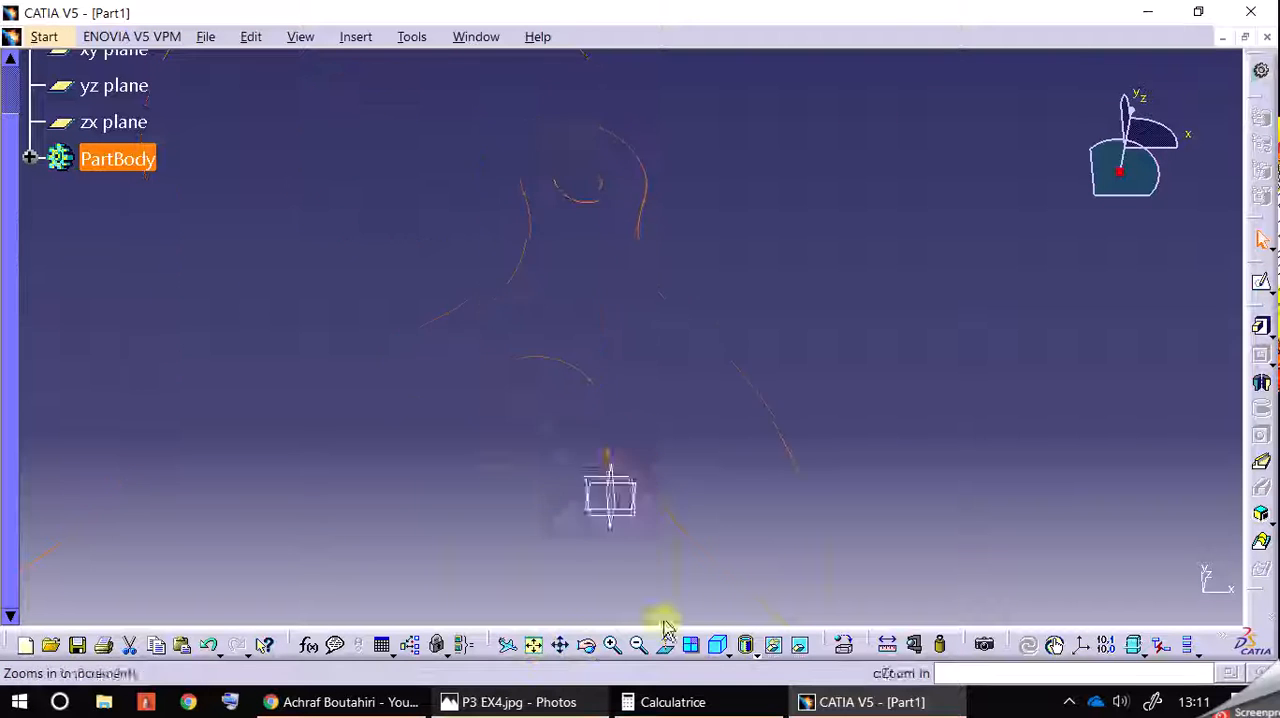
click(1259, 330)
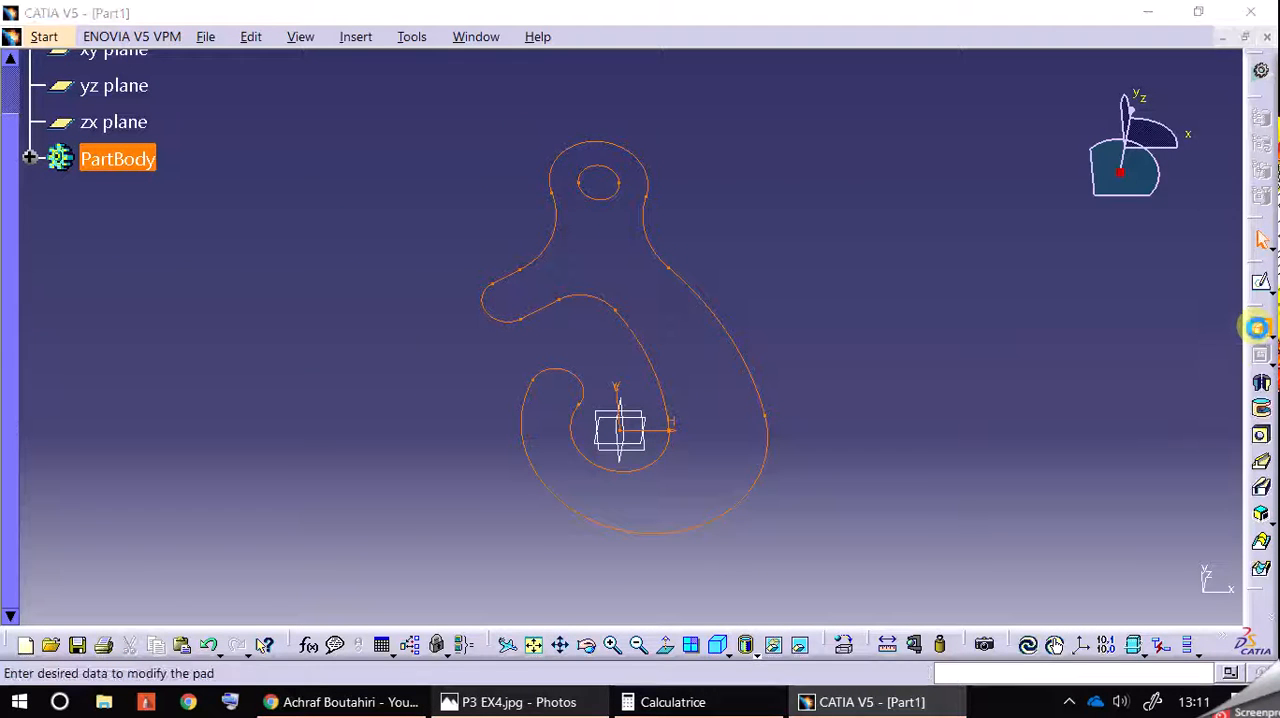
click(713, 611)
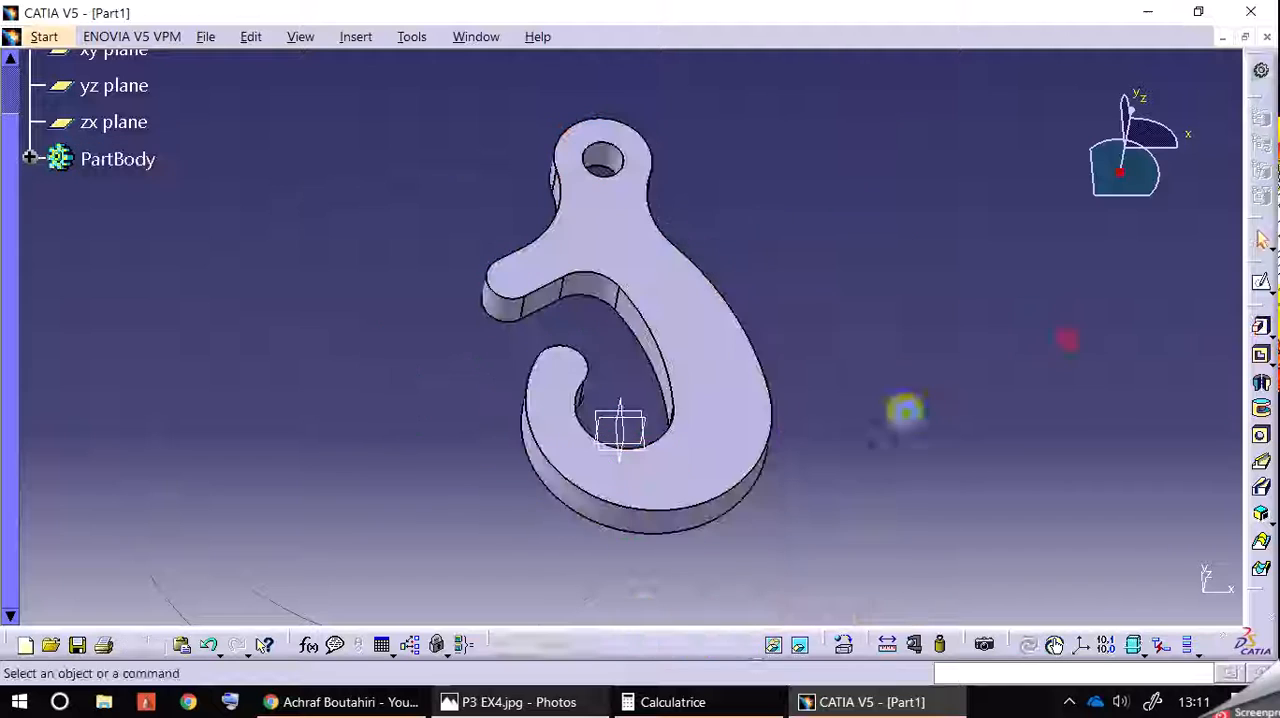
drag(586, 638, 866, 393)
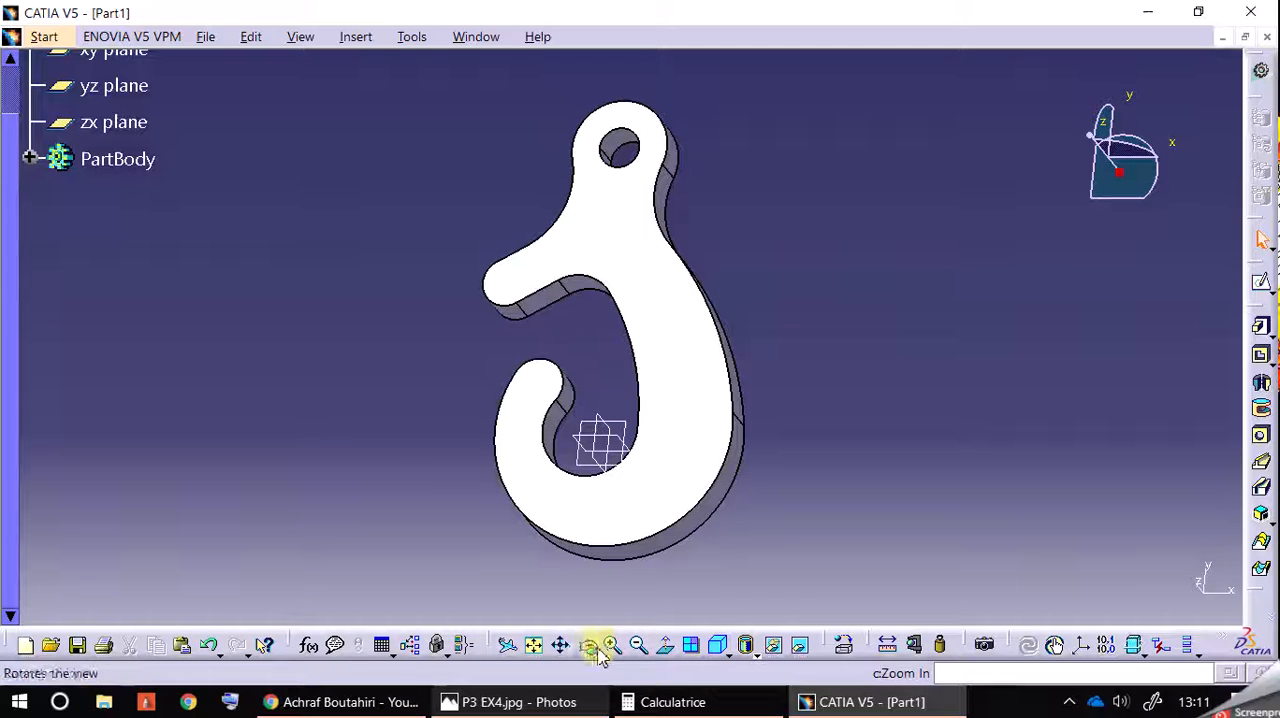
Step: Reopen the pad's sketch for editing and show its geometrical and dimensional constraints
click(34, 161)
click(165, 237)
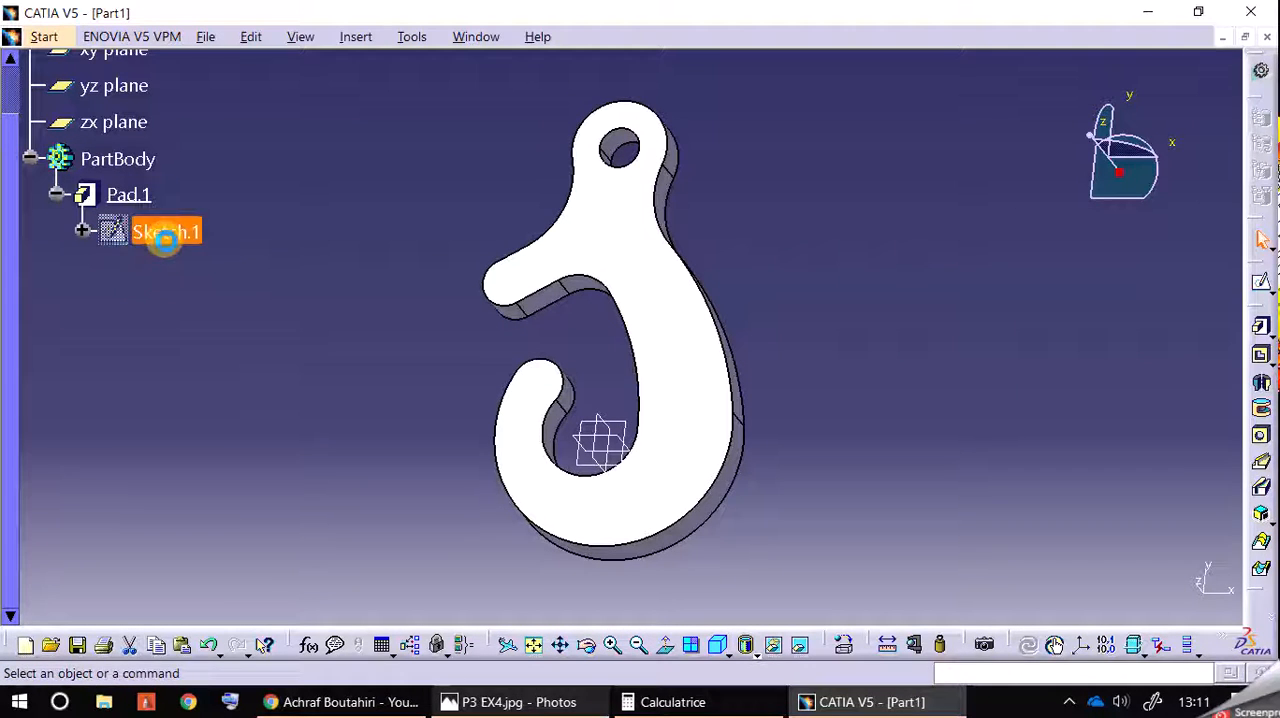
double_click(165, 238)
middle_drag(759, 296, 760, 323)
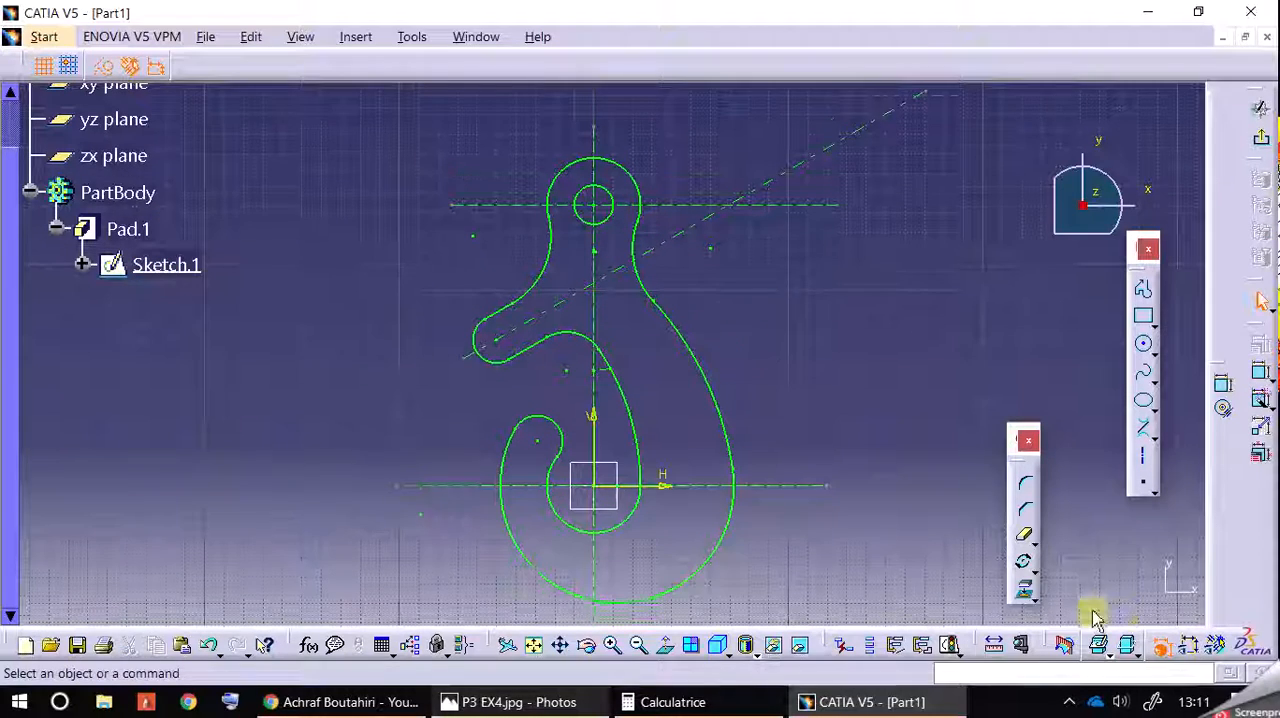
click(1182, 646)
click(1216, 647)
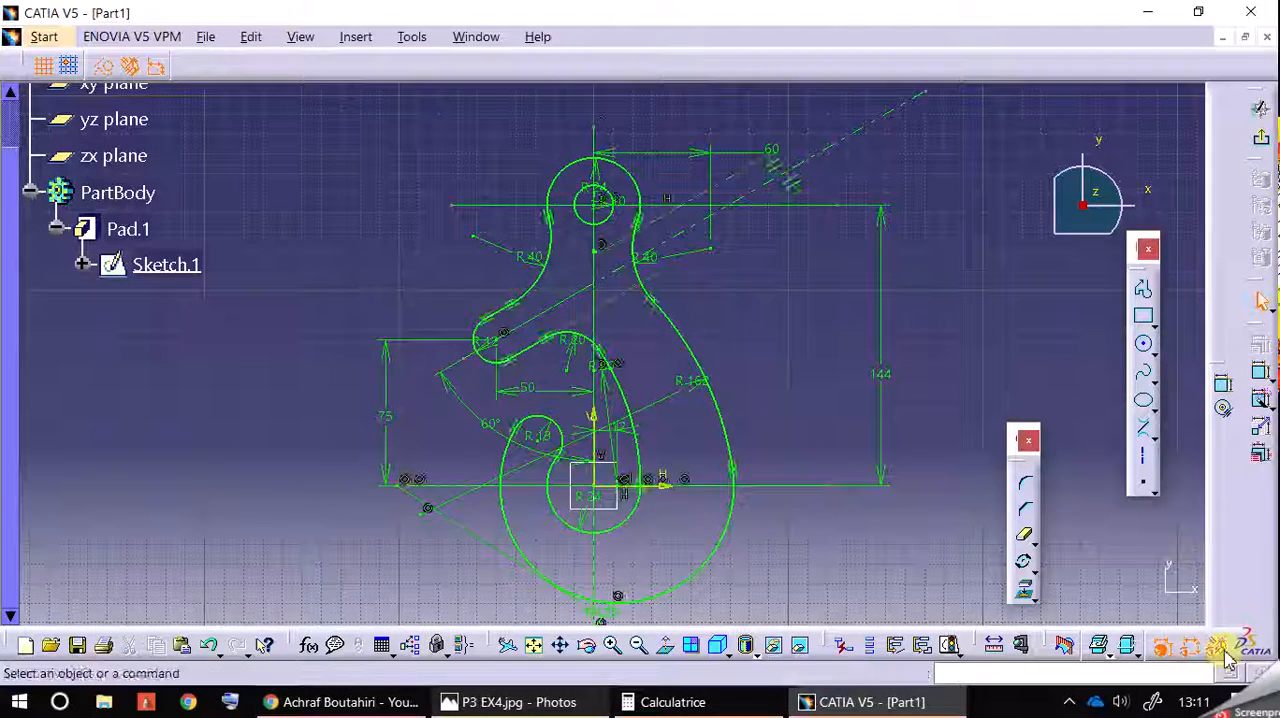
Step: Switch to the P3 EX4.jpg drawing in Photos and compare its dimensions with the constrained hook sketch
middle_drag(914, 522, 906, 462)
click(555, 700)
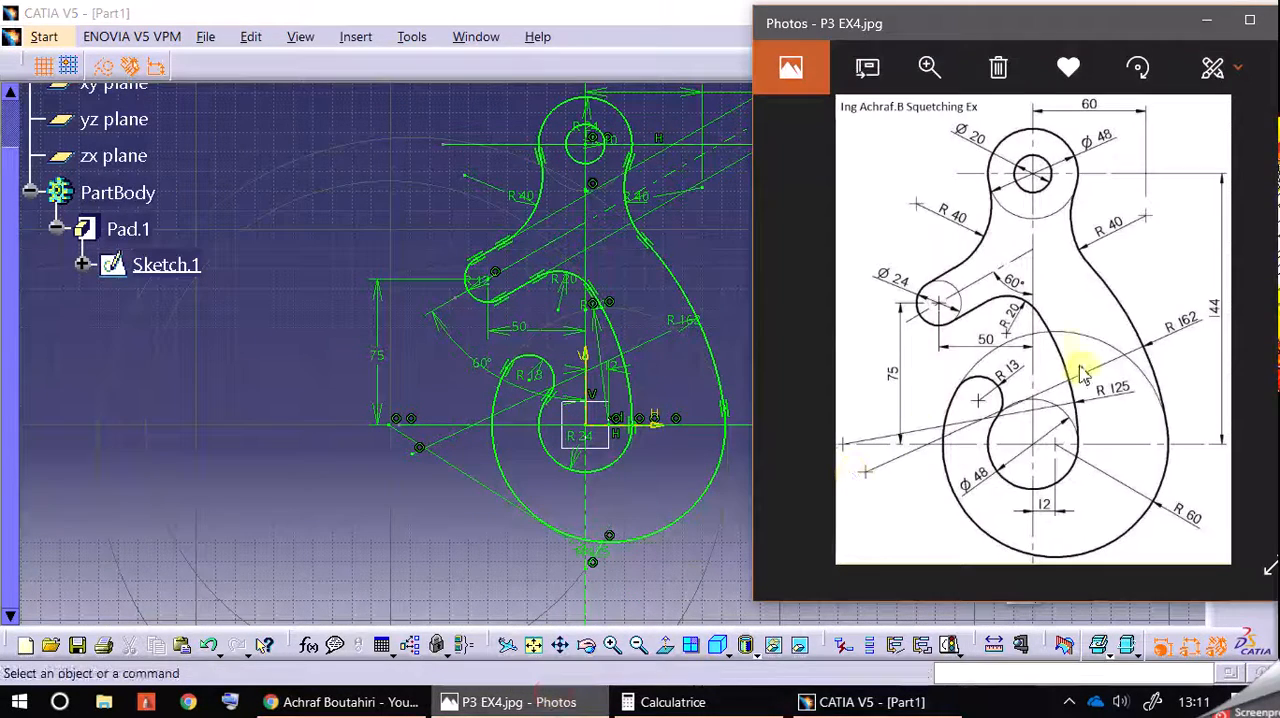
click(320, 394)
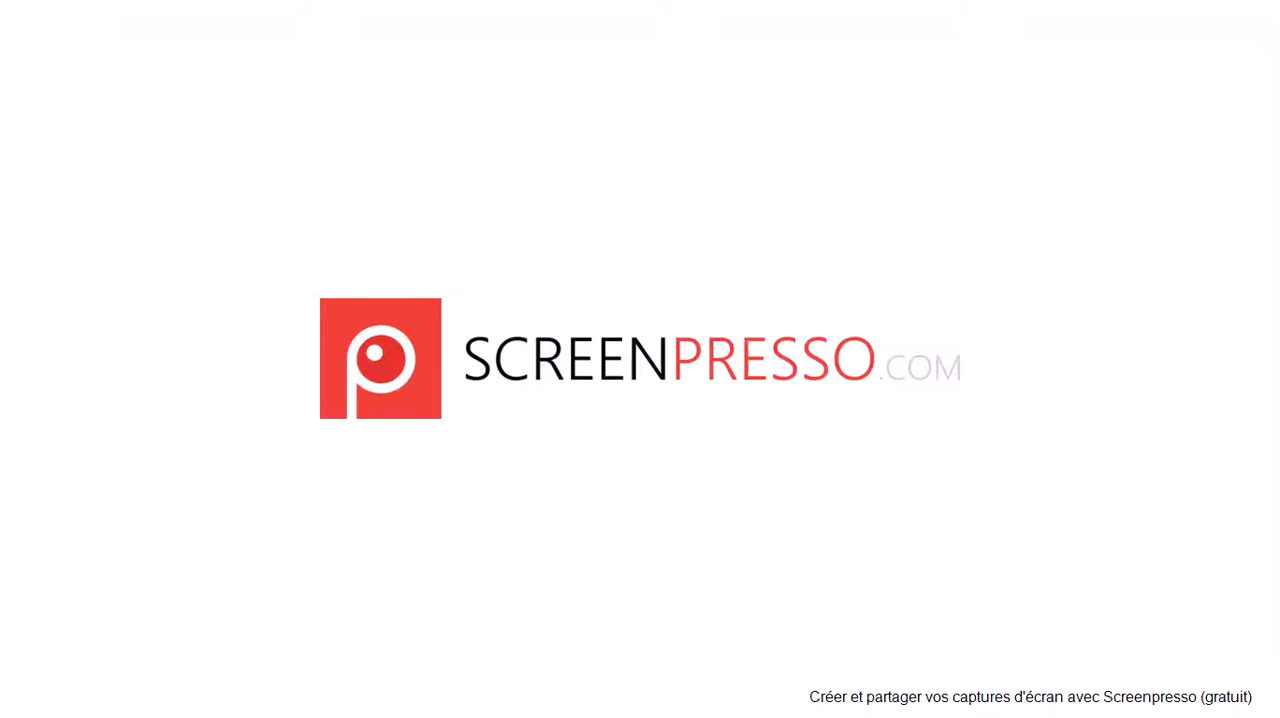